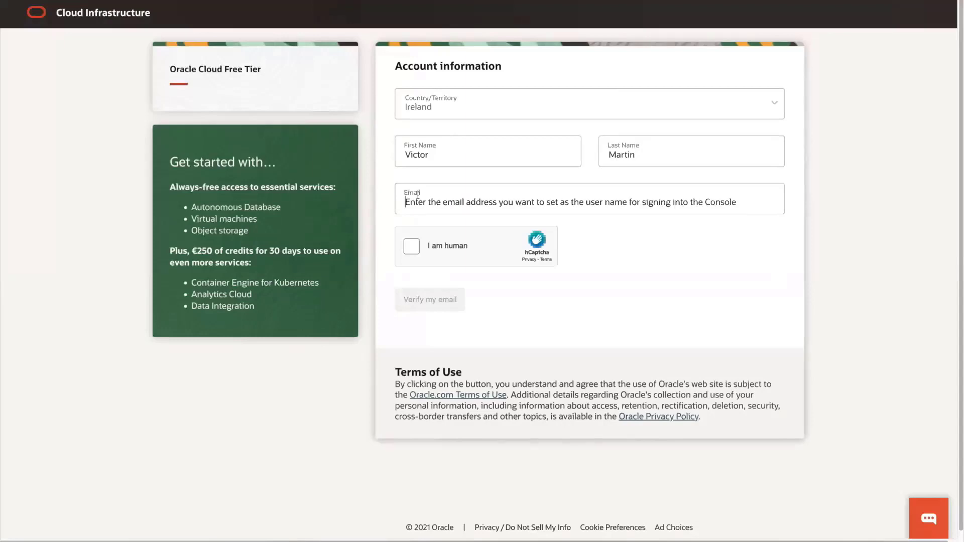
- Paste the sign-up email and start the hCaptcha check, selecting the first truck images
{"action": "key", "text": "ctrl+v"}
{"action": "left_click", "coordinate": [411, 248]}
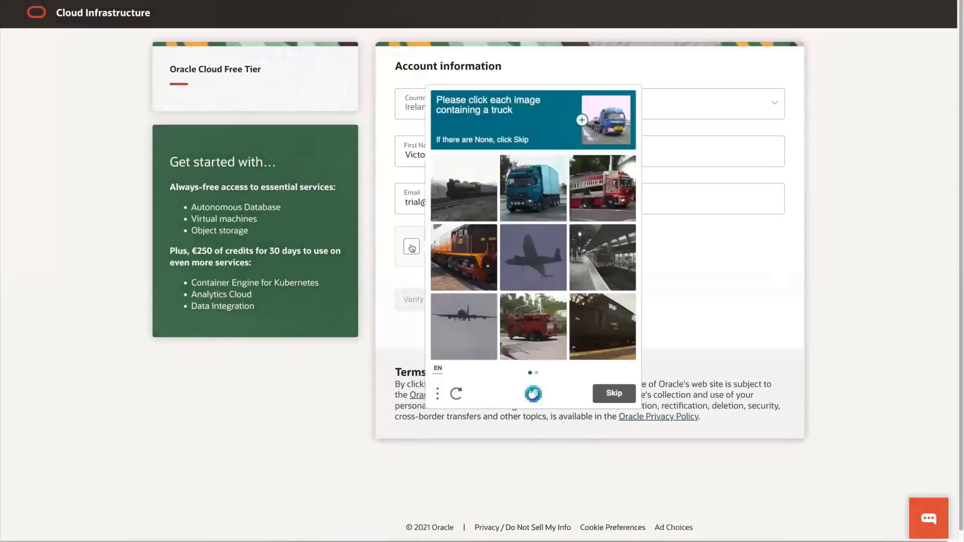
{"action": "left_click", "coordinate": [533, 188]}
{"action": "left_click", "coordinate": [602, 188]}
{"action": "left_click", "coordinate": [553, 333]}
- Finish the truck image rounds, then submit the email for verification
{"action": "left_click", "coordinate": [614, 393]}
{"action": "left_click", "coordinate": [602, 188]}
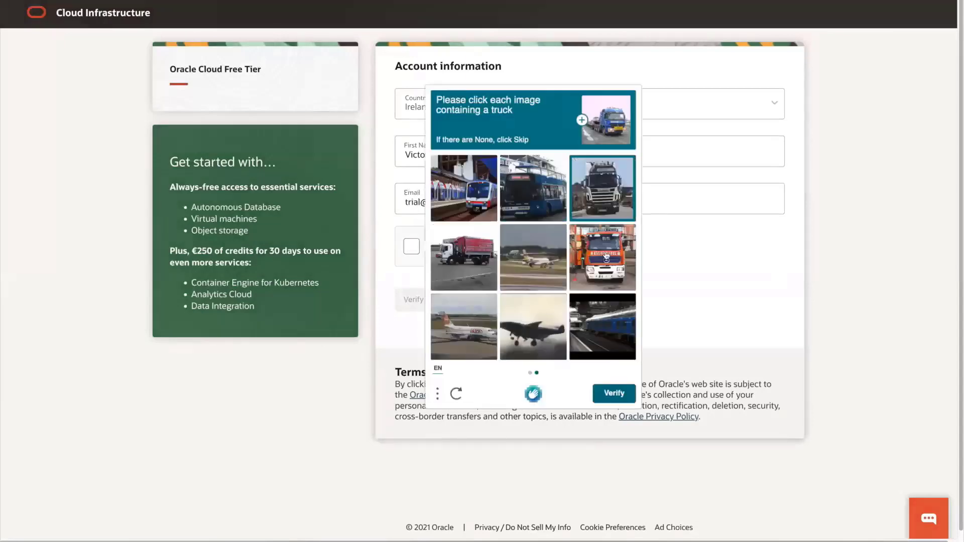
{"action": "left_click", "coordinate": [606, 257]}
{"action": "left_click", "coordinate": [463, 257]}
{"action": "left_click", "coordinate": [617, 391]}
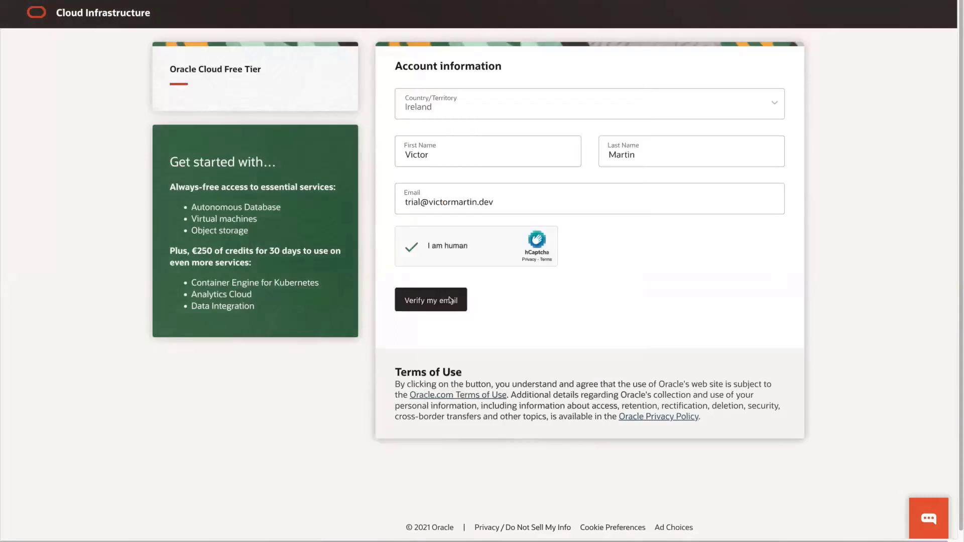
{"action": "left_click", "coordinate": [450, 300]}
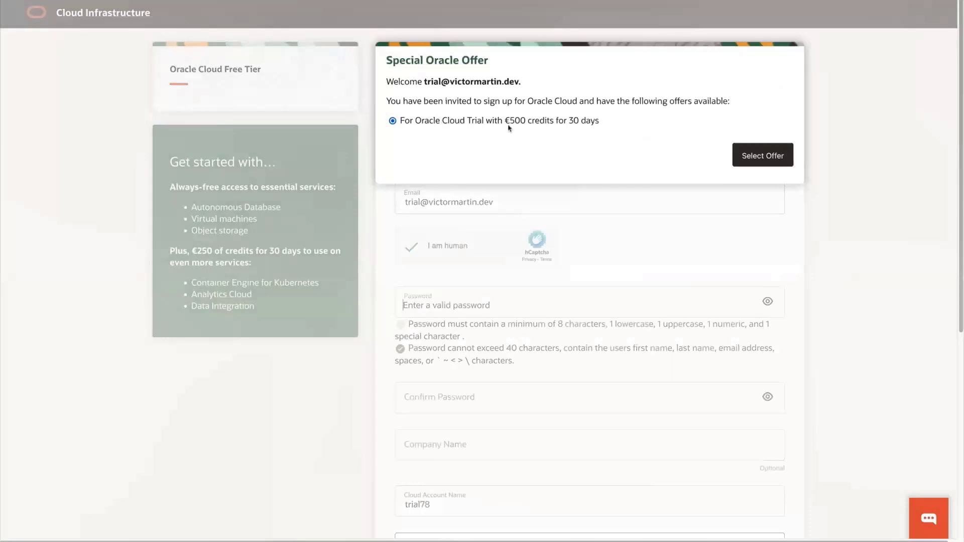
- Accept the €500 30-day trial offer and fill the Password field with a suggested strong password
{"action": "left_click", "coordinate": [767, 157]}
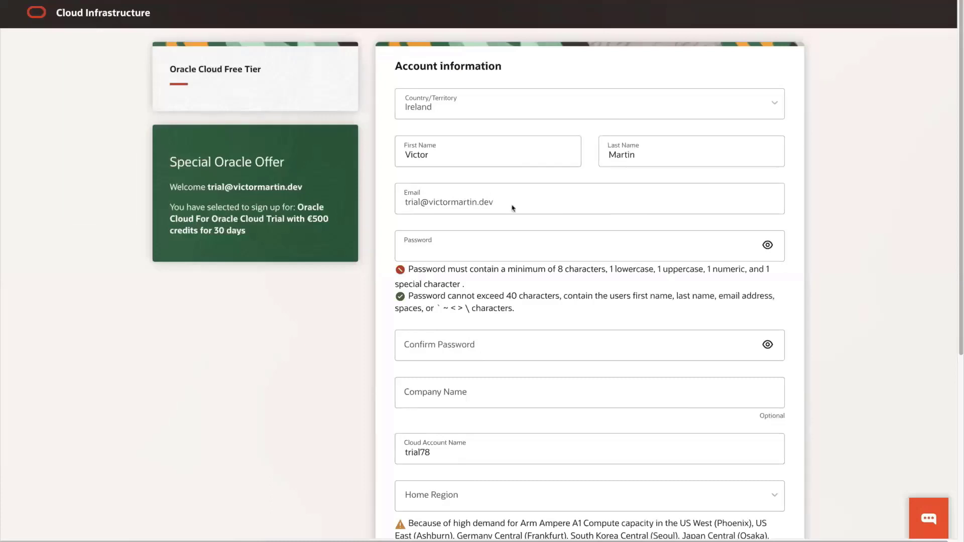
{"action": "right_click", "coordinate": [450, 255]}
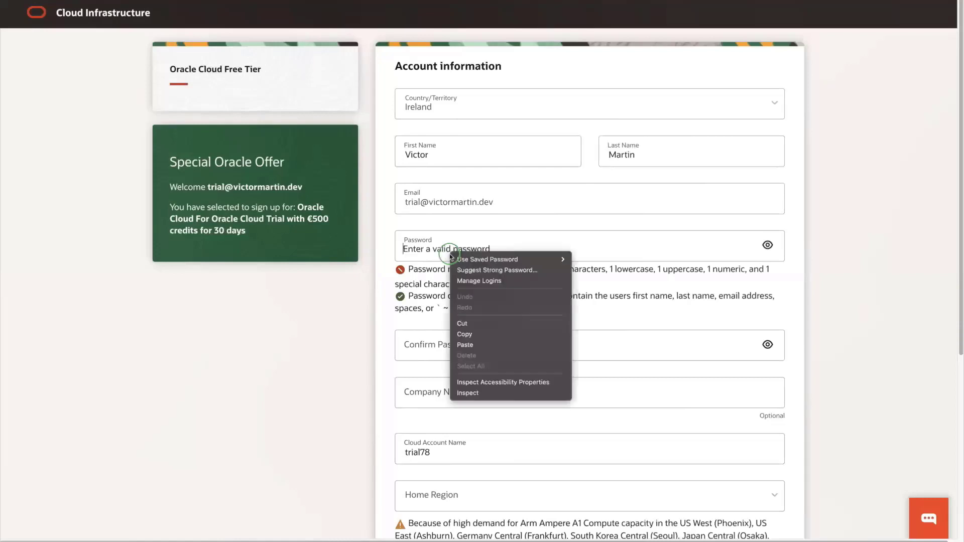
{"action": "left_click", "coordinate": [481, 270]}
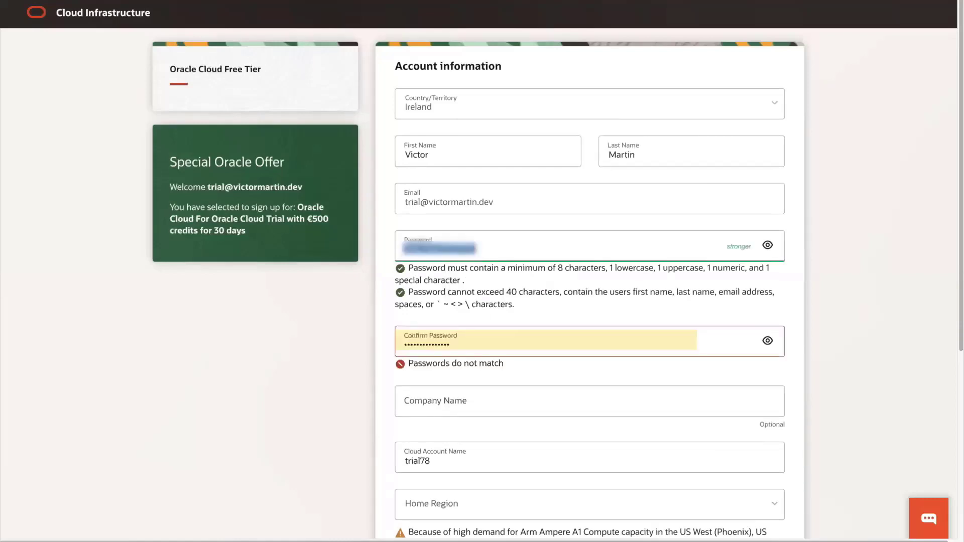
- Paste the same generated password into Confirm Password so both match
{"action": "left_click", "coordinate": [476, 343]}
{"action": "left_click_drag", "start_coordinate": [487, 345], "coordinate": [389, 350]}
{"action": "key", "text": "super+v"}
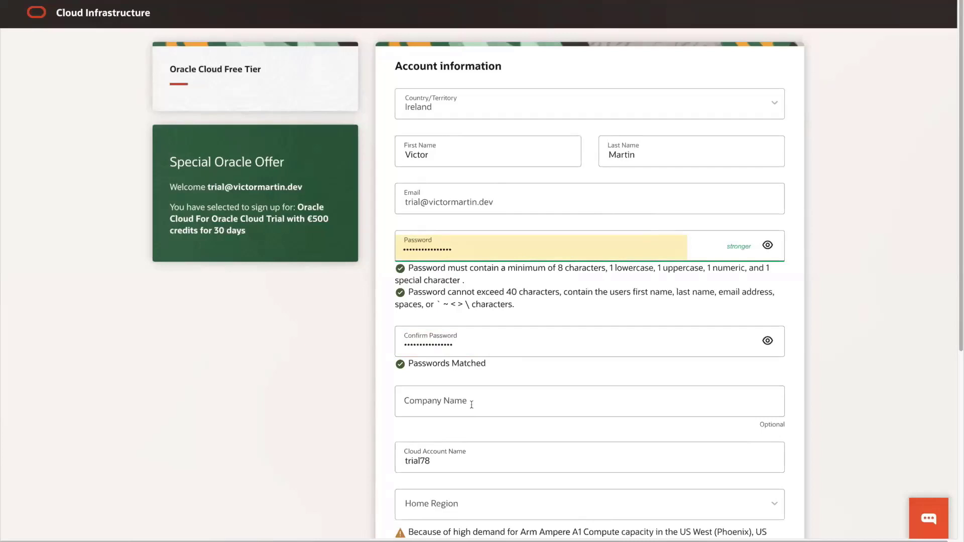
- Replace the default Cloud Account Name with a new trial account name
{"action": "scroll", "coordinate": [471, 404], "scroll_direction": "down", "scroll_amount": 1}
{"action": "double_click", "coordinate": [407, 405]}
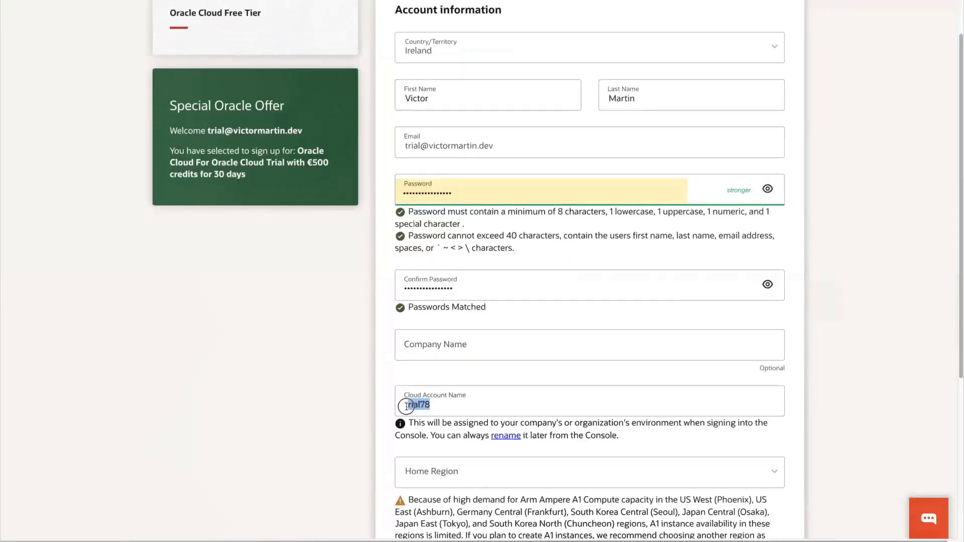
{"action": "type", "text": "trialvictorm"}
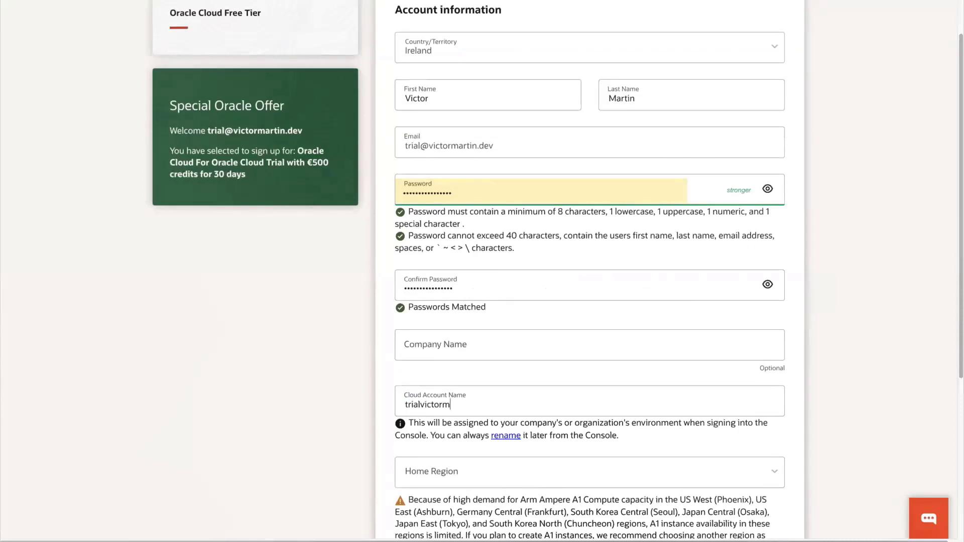
{"action": "type", "text": "artindev"}
- Choose Germany Central (Frankfurt) as the Home Region
{"action": "scroll", "coordinate": [535, 400], "scroll_direction": "down", "scroll_amount": 1}
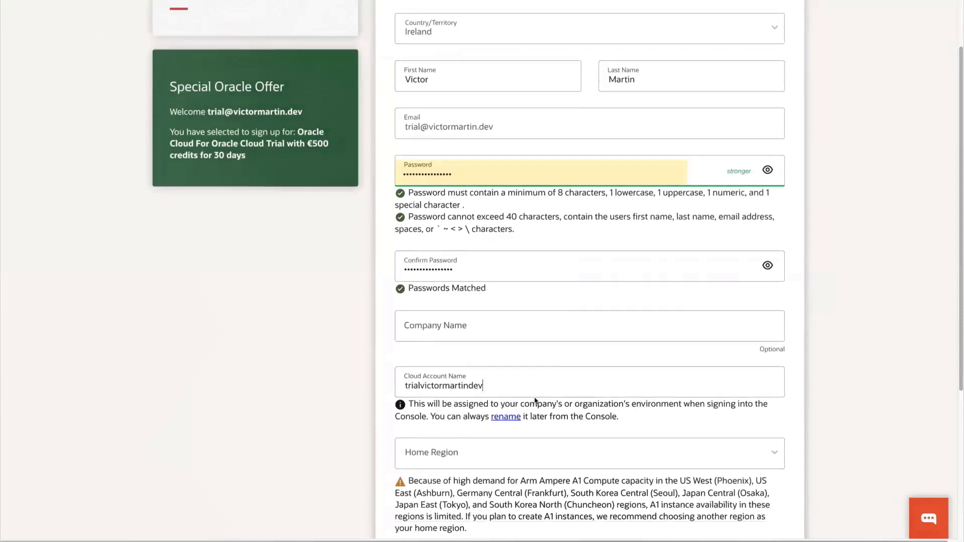
{"action": "scroll", "coordinate": [535, 400], "scroll_direction": "down", "scroll_amount": 2}
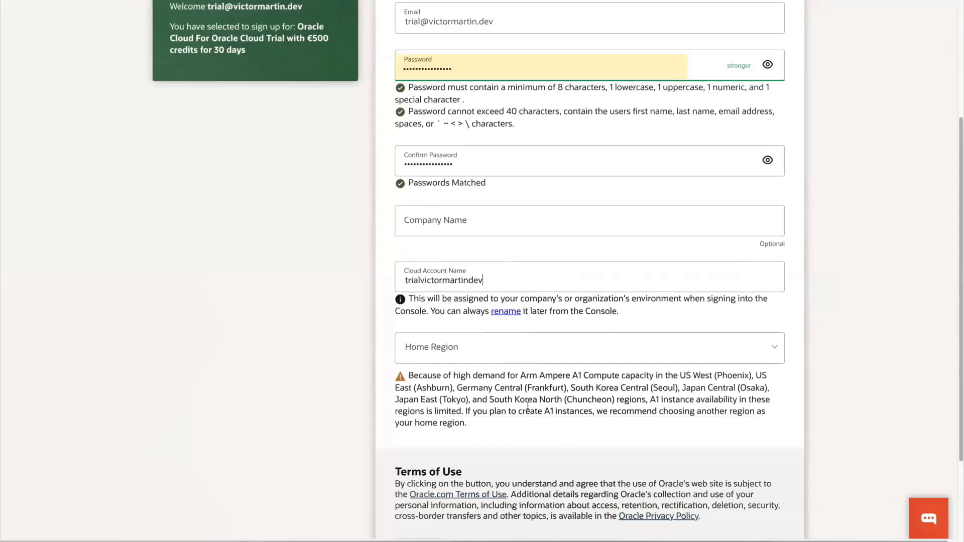
{"action": "left_click", "coordinate": [451, 351]}
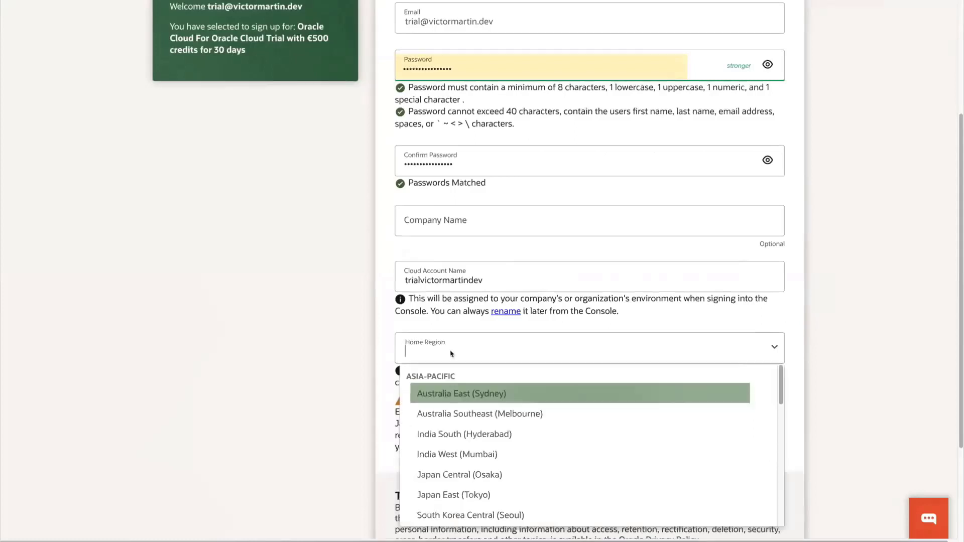
{"action": "scroll", "coordinate": [455, 417], "scroll_direction": "down", "scroll_amount": 2}
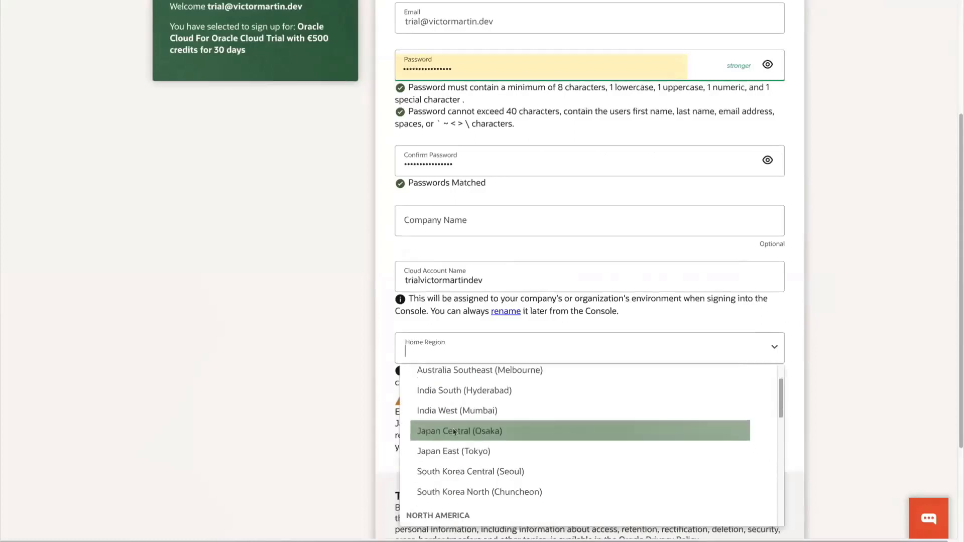
{"action": "scroll", "coordinate": [454, 432], "scroll_direction": "down", "scroll_amount": 3}
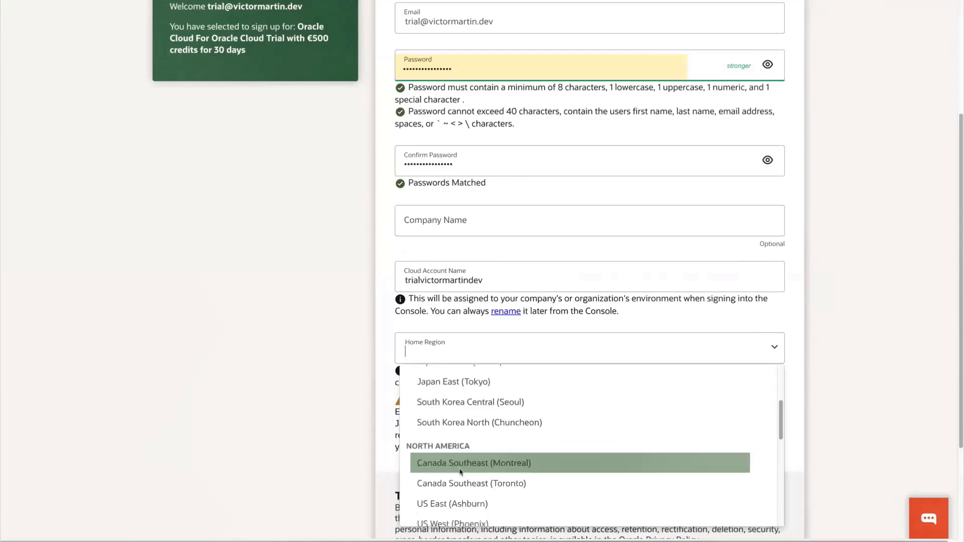
{"action": "scroll", "coordinate": [461, 472], "scroll_direction": "down", "scroll_amount": 2}
{"action": "scroll", "coordinate": [461, 471], "scroll_direction": "down", "scroll_amount": 3}
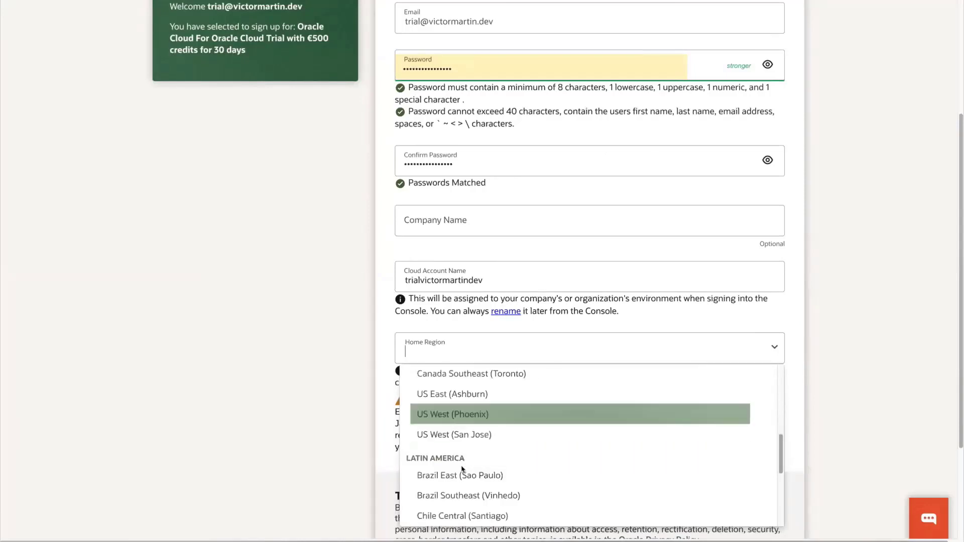
{"action": "scroll", "coordinate": [463, 469], "scroll_direction": "down", "scroll_amount": 2}
{"action": "scroll", "coordinate": [462, 469], "scroll_direction": "down", "scroll_amount": 5}
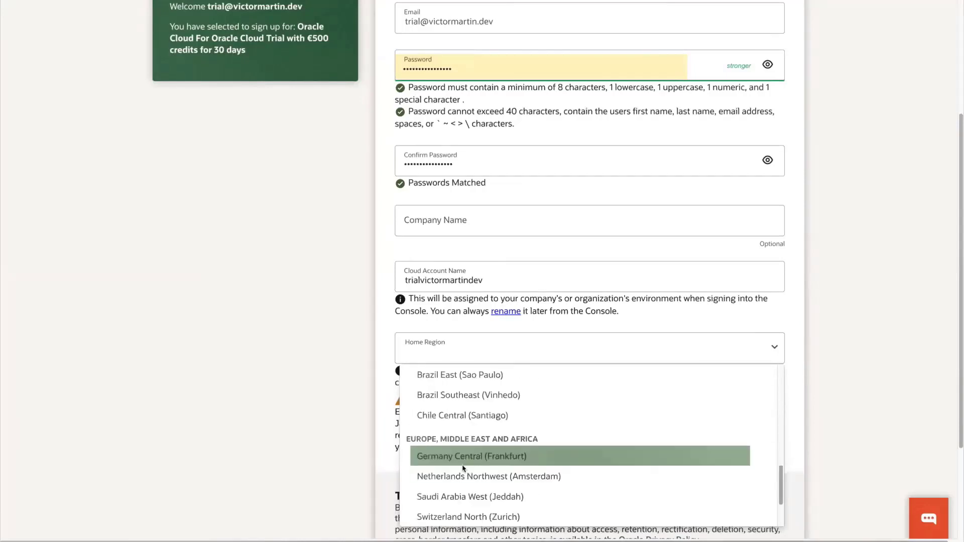
{"action": "scroll", "coordinate": [462, 469], "scroll_direction": "down", "scroll_amount": 1}
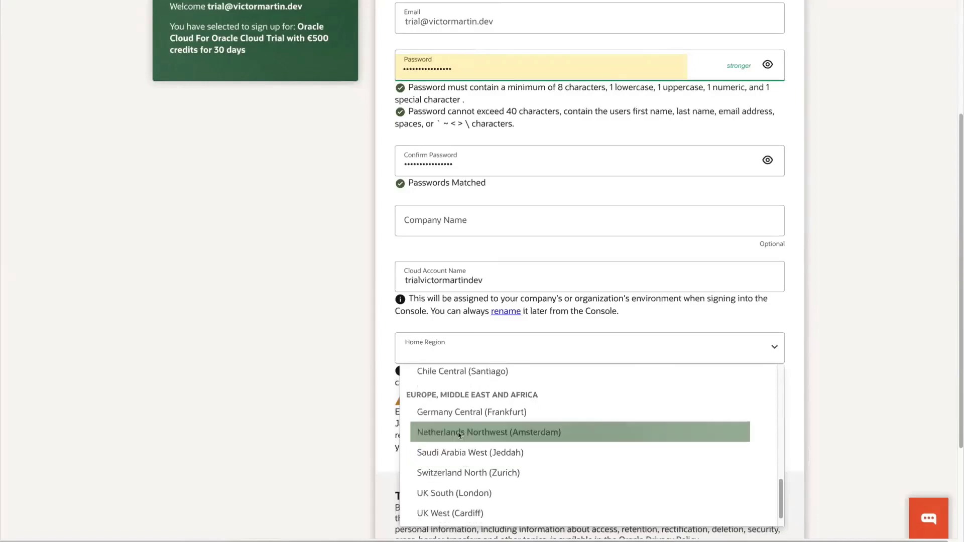
{"action": "left_click", "coordinate": [461, 414]}
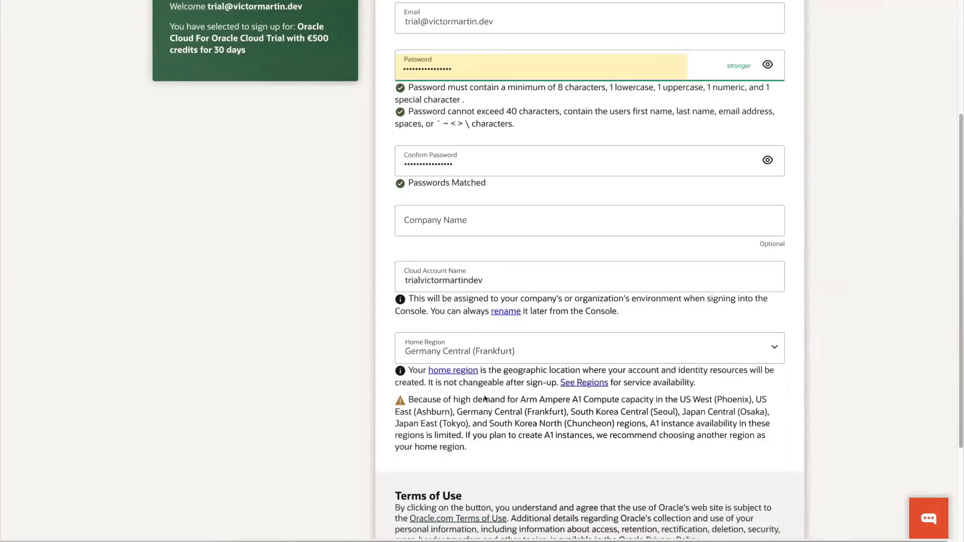
{"action": "scroll", "coordinate": [477, 412], "scroll_direction": "down", "scroll_amount": 3}
- Enter the street, city, postcode, County Dublin and phone number, then continue to the Agreement
{"action": "left_click", "coordinate": [421, 436]}
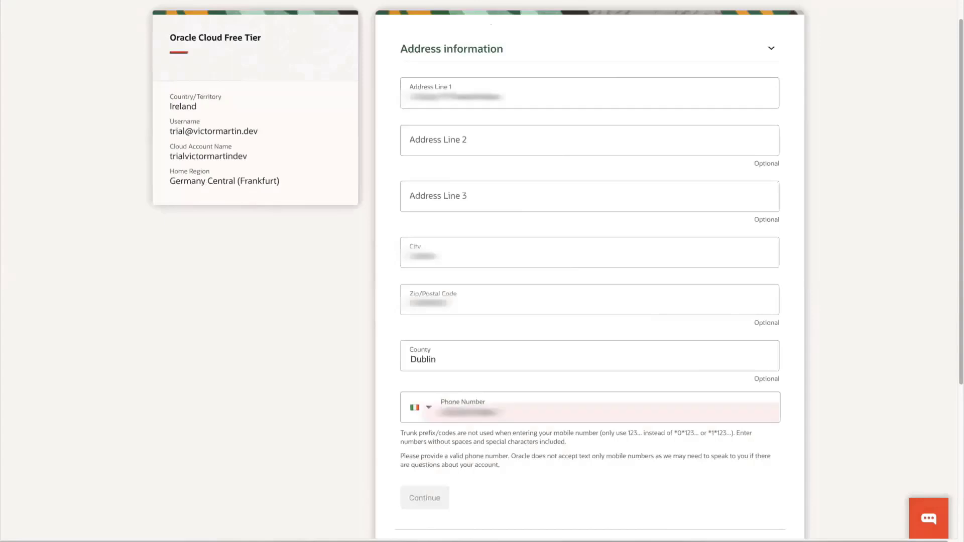
{"action": "type", "text": "??"}
{"action": "scroll", "coordinate": [475, 399], "scroll_direction": "down", "scroll_amount": 1}
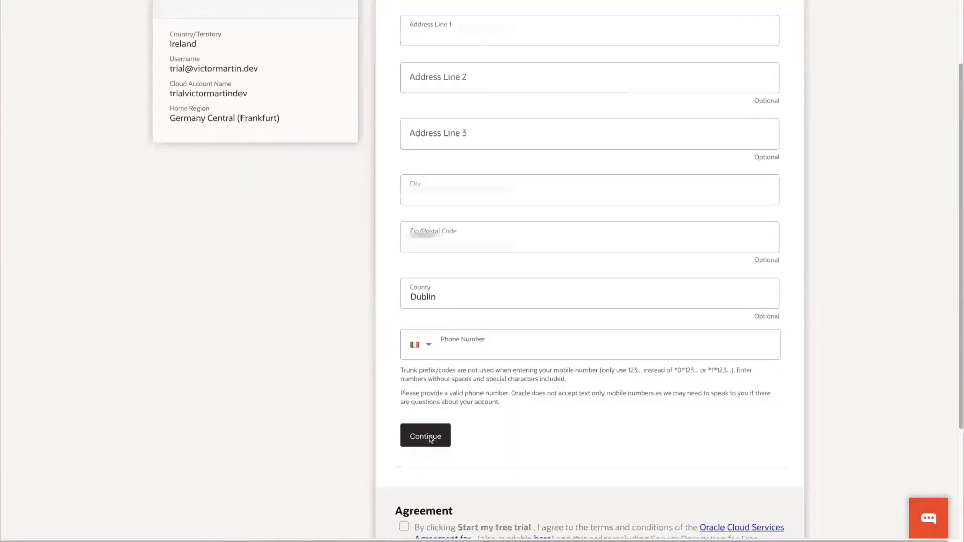
{"action": "left_click", "coordinate": [429, 436]}
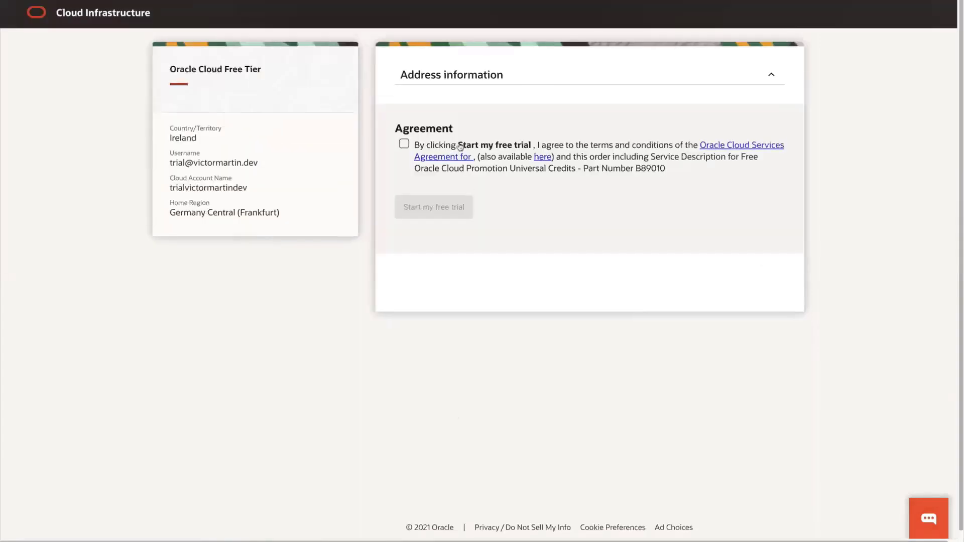
- Accept the trial agreement terms and start the free trial to load the console
{"action": "left_click", "coordinate": [459, 147]}
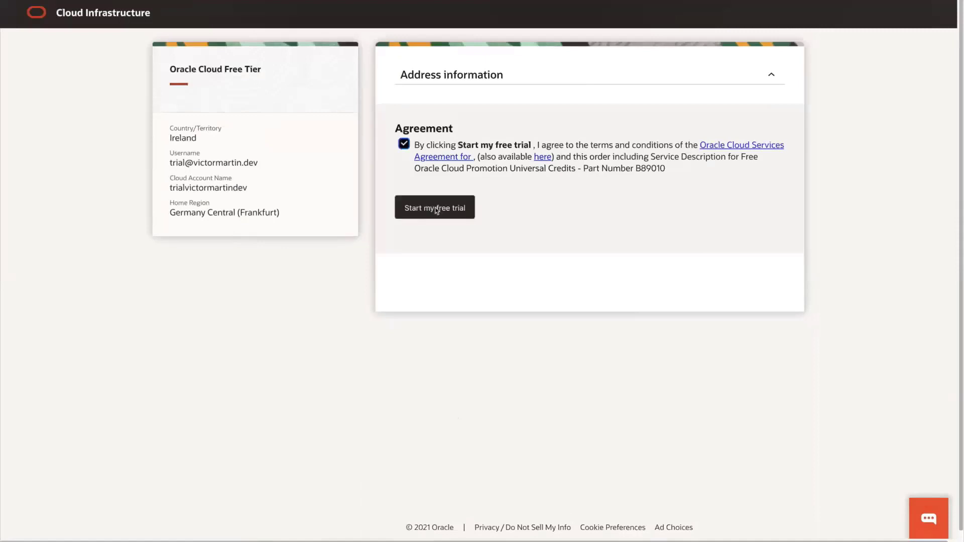
{"action": "left_click", "coordinate": [437, 210]}
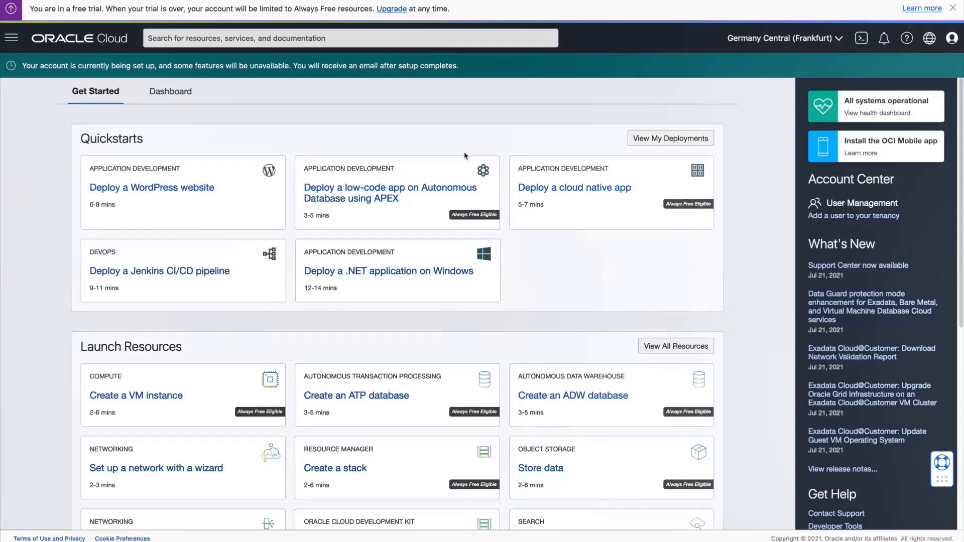
{"action": "left_click", "coordinate": [11, 39]}
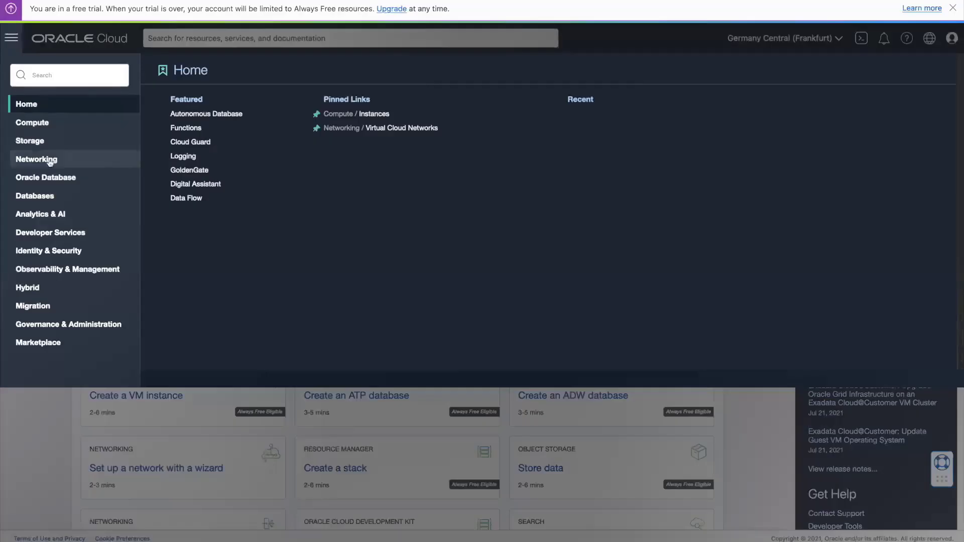
{"action": "left_click", "coordinate": [11, 40]}
{"action": "left_click", "coordinate": [190, 46]}
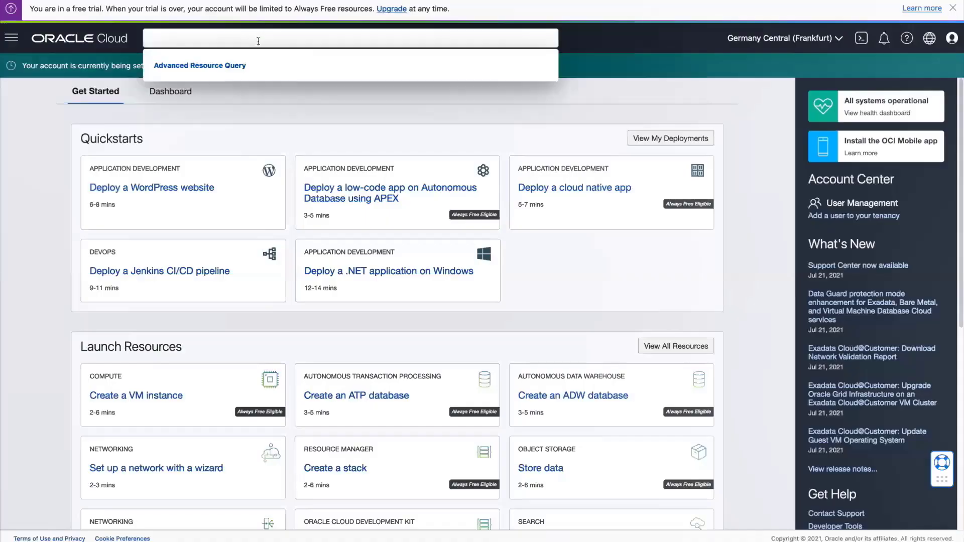
{"action": "type", "text": "compute"}
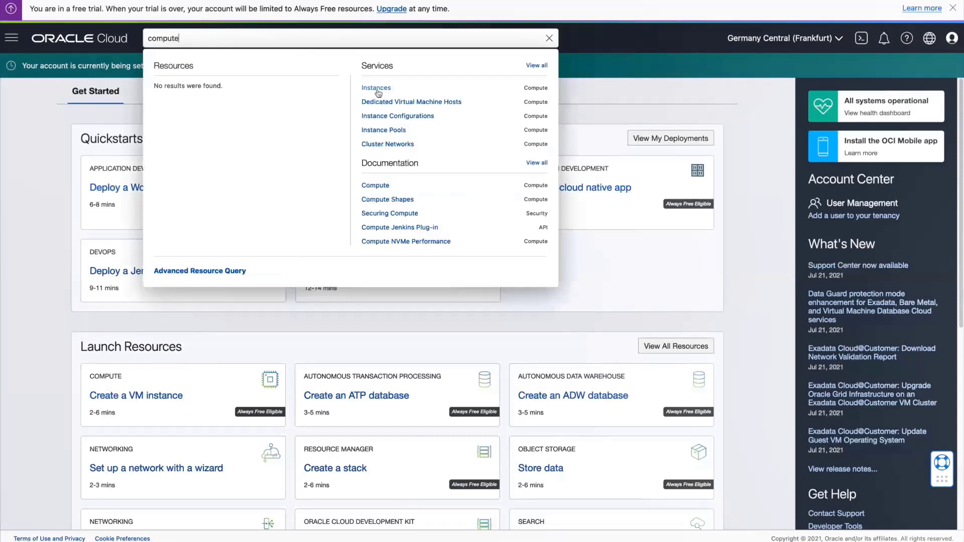
{"action": "double_click", "coordinate": [192, 45]}
{"action": "type", "text": "kubernetes"}
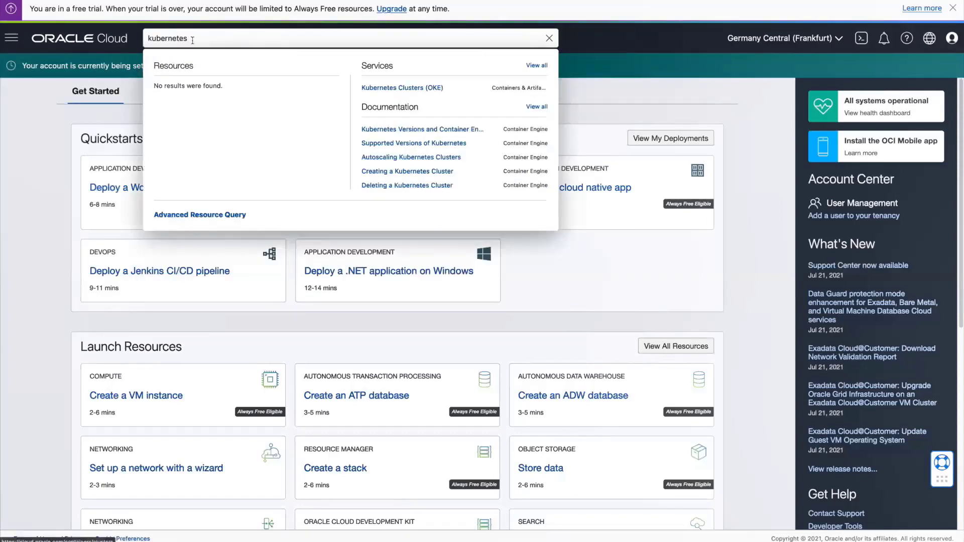
{"action": "double_click", "coordinate": [192, 40]}
{"action": "type", "text": "analytics"}
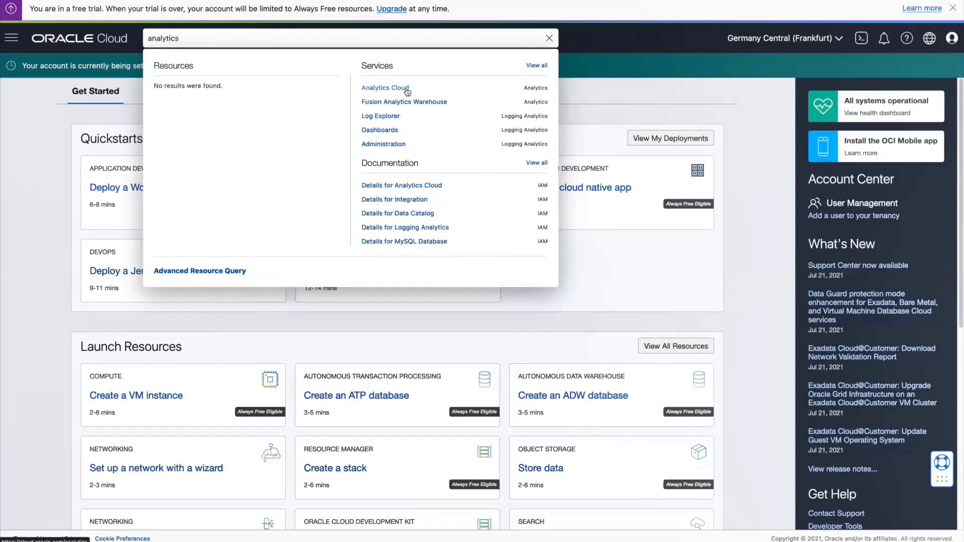
{"action": "double_click", "coordinate": [173, 40]}
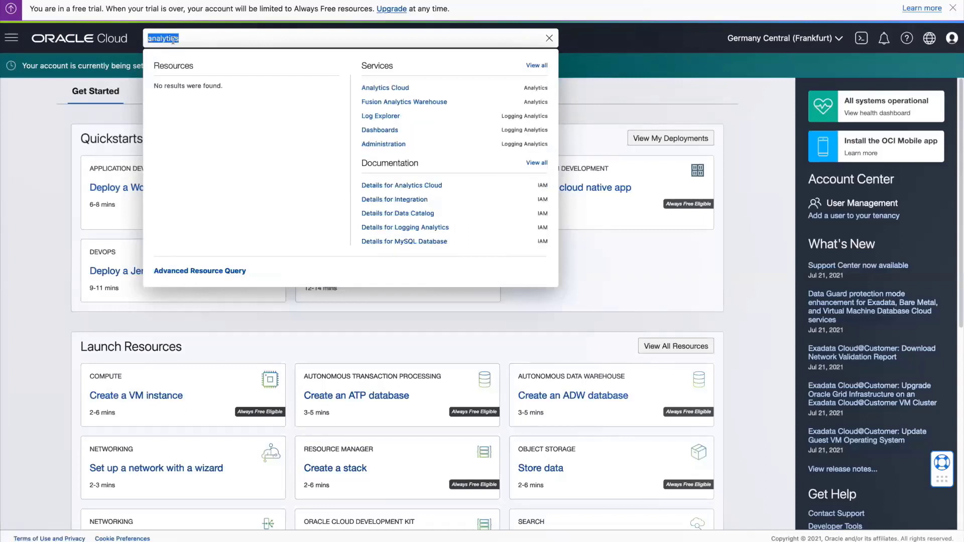
{"action": "type", "text": "cost"}
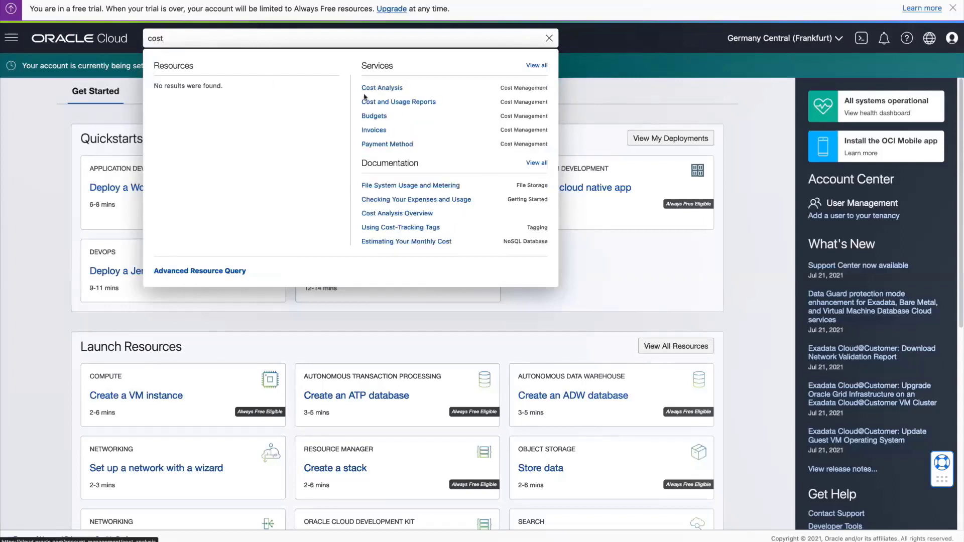
{"action": "key", "text": "ctrl+a"}
{"action": "type", "text": "u"}
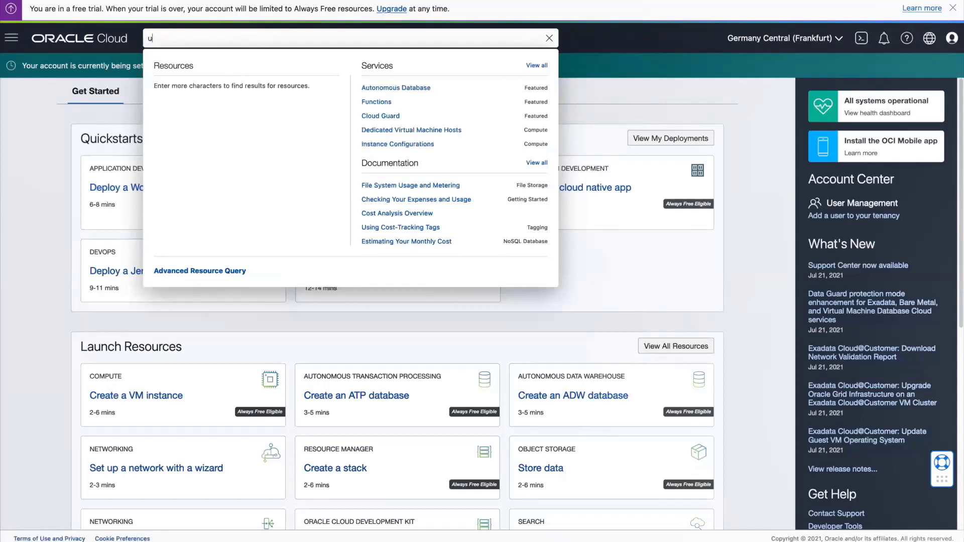
{"action": "type", "text": "sers"}
{"action": "key", "text": "ctrl+a"}
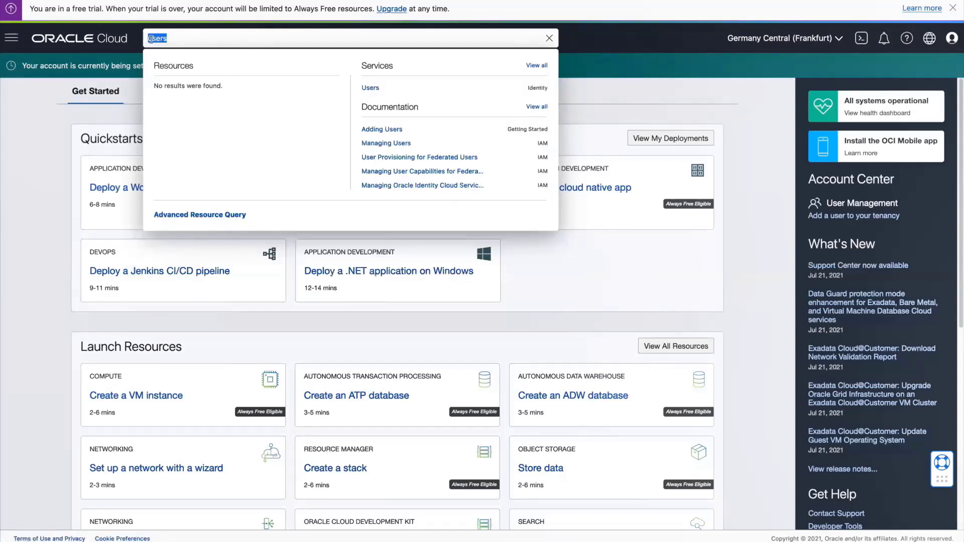
{"action": "type", "text": "autonomous"}
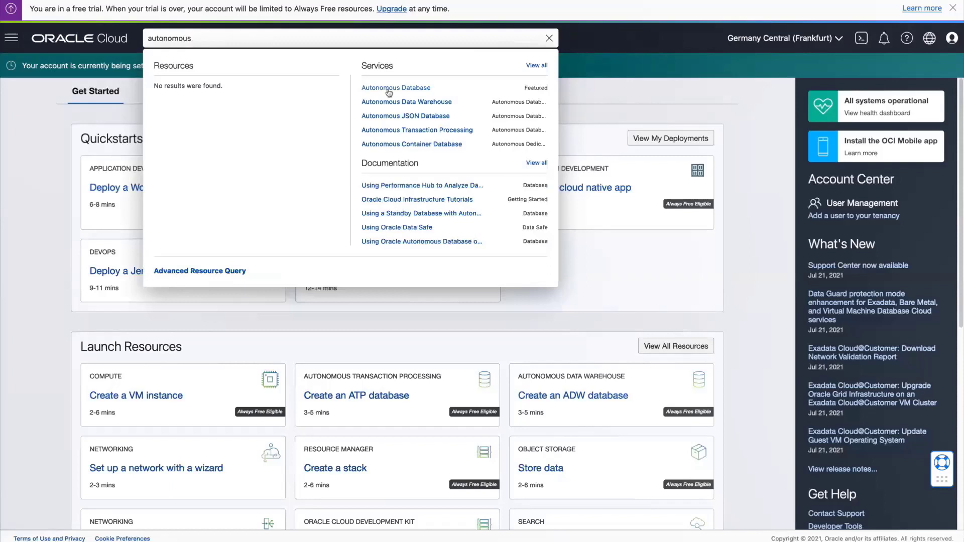
{"action": "key", "text": "ctrl+a"}
{"action": "type", "text": "A"}
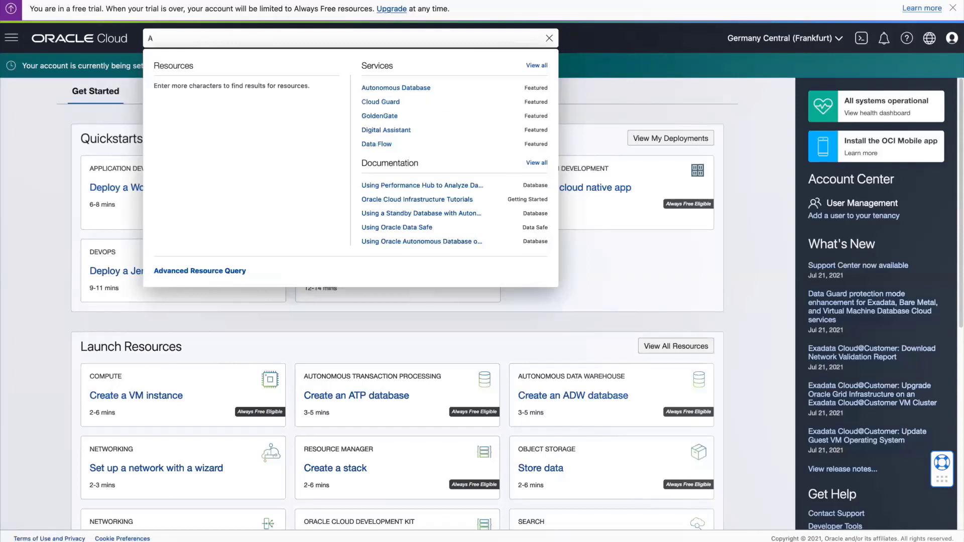
{"action": "type", "text": "PEX"}
{"action": "left_click", "coordinate": [549, 38]}
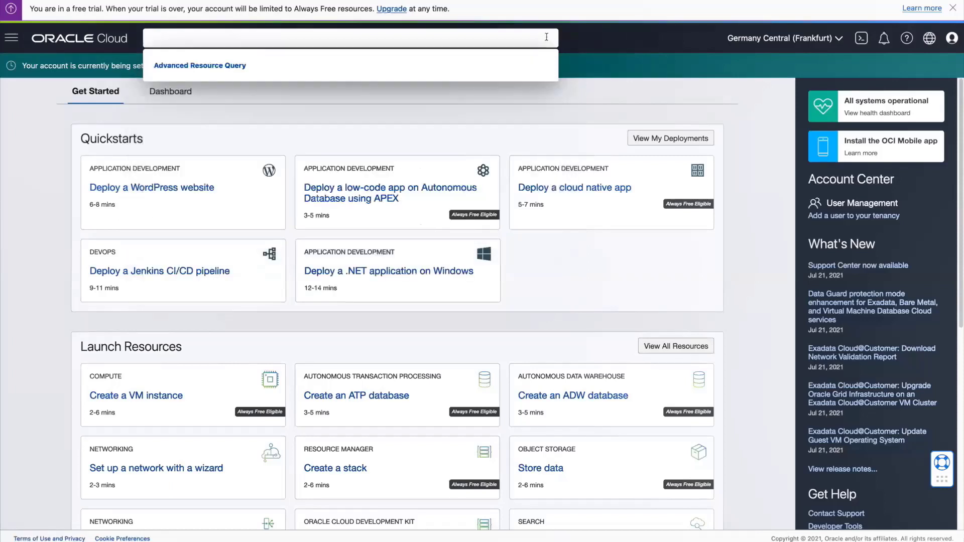
{"action": "left_click", "coordinate": [580, 63]}
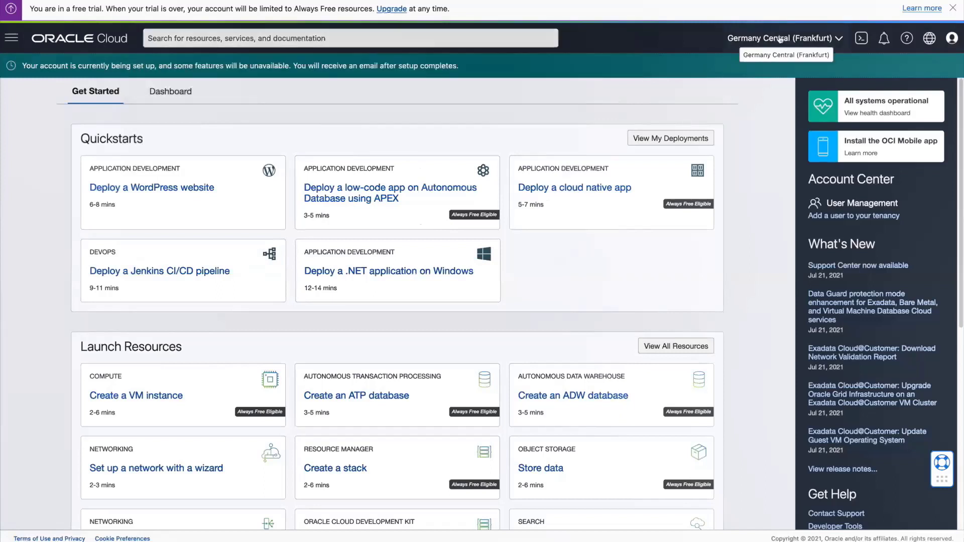
{"action": "left_click", "coordinate": [861, 39]}
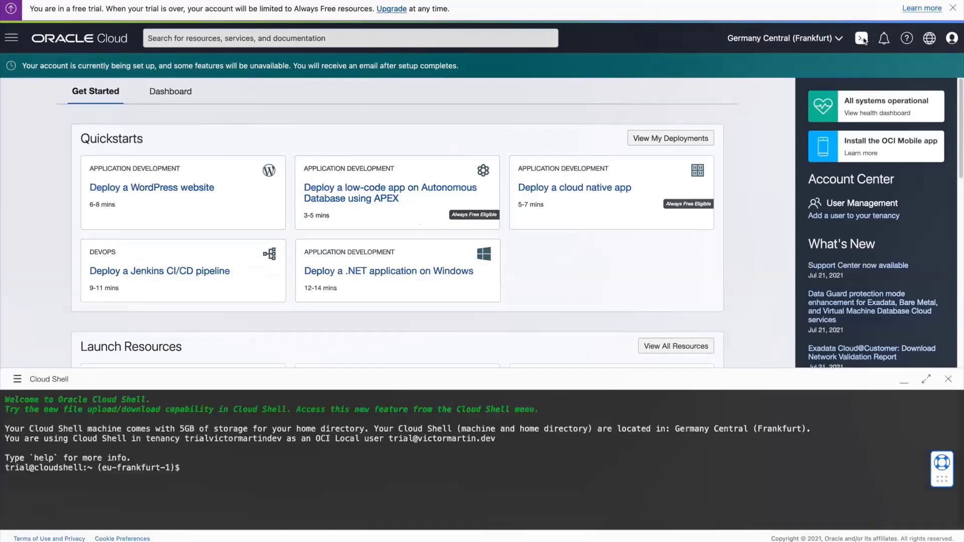
{"action": "type", "text": "oci --version"}
{"action": "key", "text": "Return"}
{"action": "type", "text": "java"}
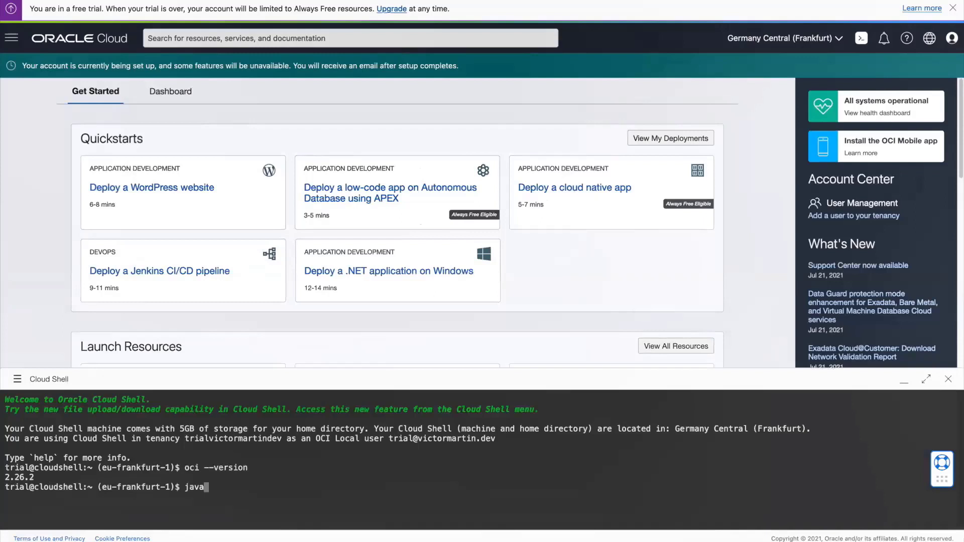
{"action": "type", "text": " -version"}
{"action": "key", "text": "Return"}
{"action": "type", "text": "node --version"}
{"action": "key", "text": "Return"}
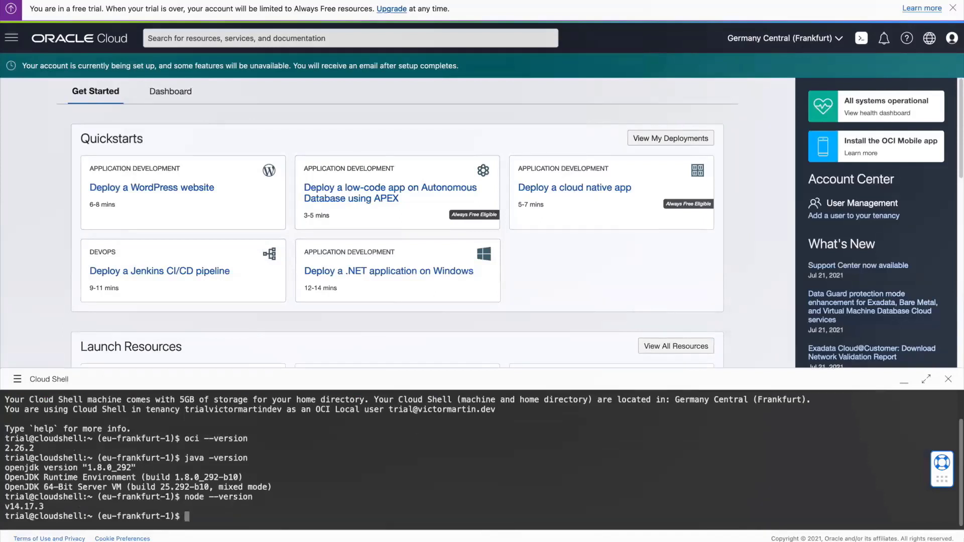
{"action": "type", "text": "python --version"}
{"action": "key", "text": "Return"}
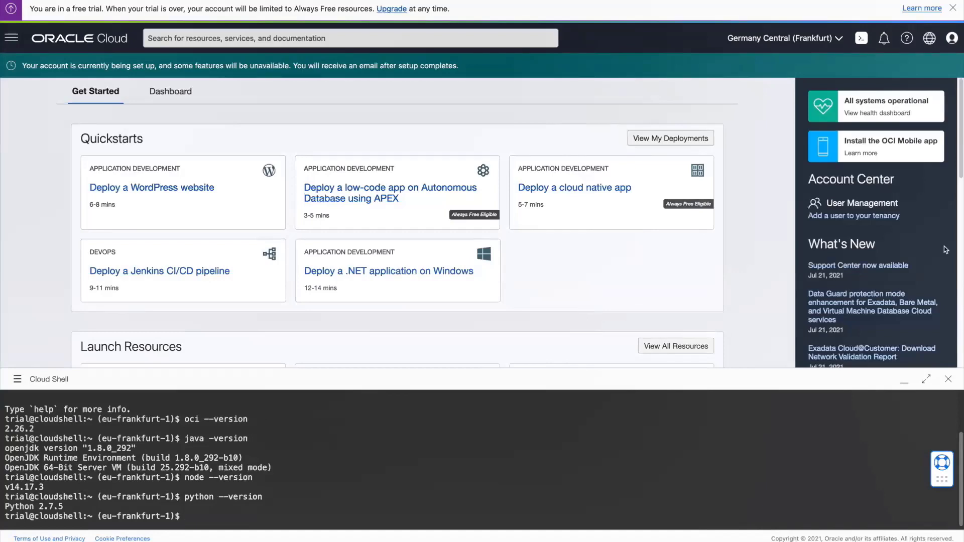
{"action": "left_click", "coordinate": [947, 379]}
{"action": "left_click", "coordinate": [272, 469]}
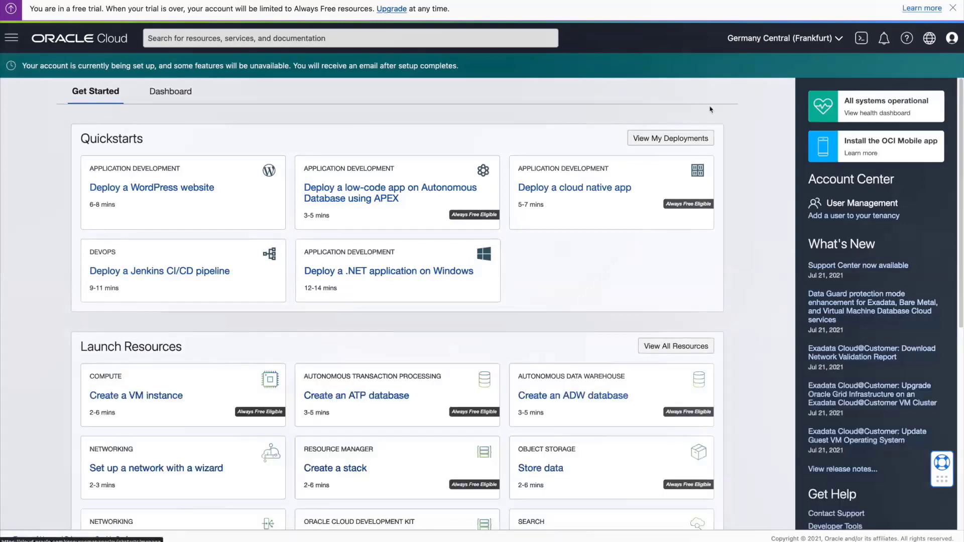
{"action": "left_click", "coordinate": [908, 45]}
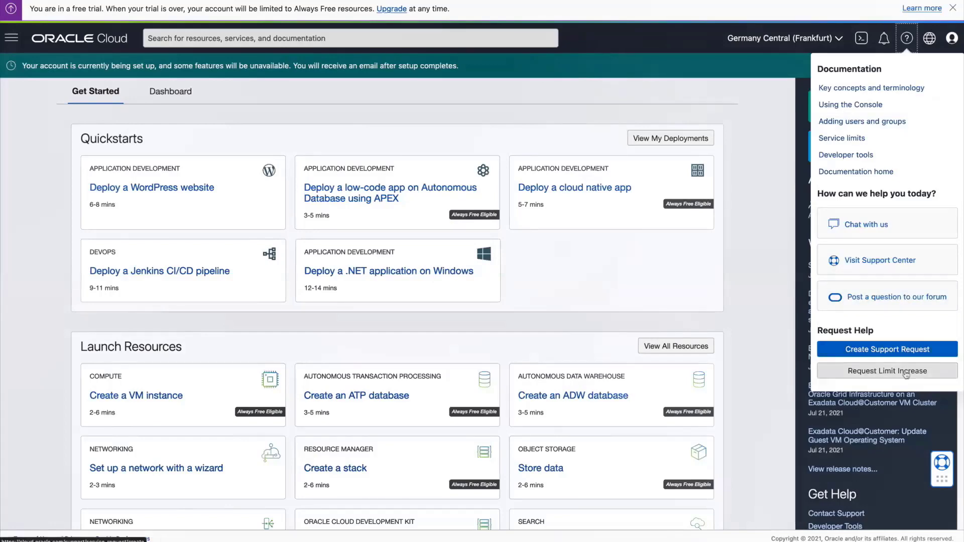
{"action": "left_click", "coordinate": [929, 39]}
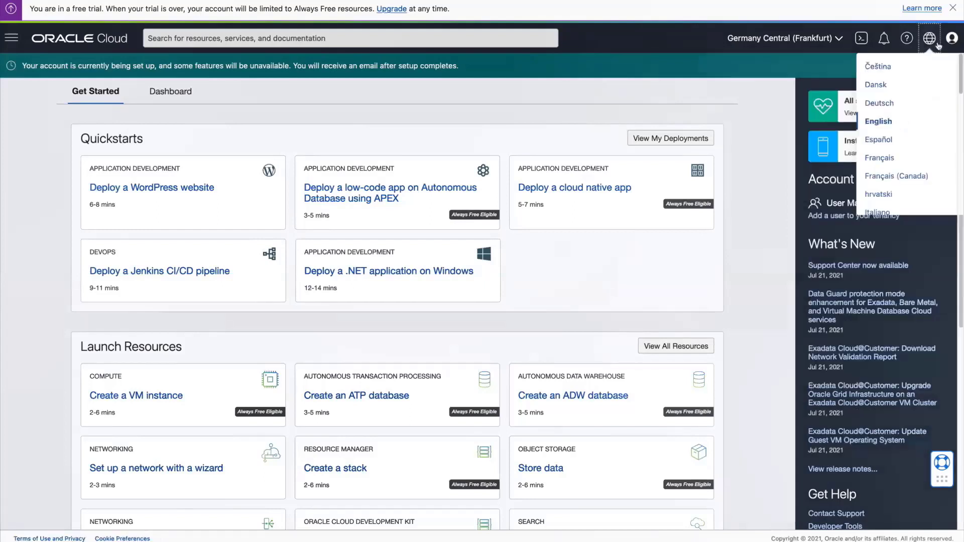
{"action": "left_click", "coordinate": [950, 40]}
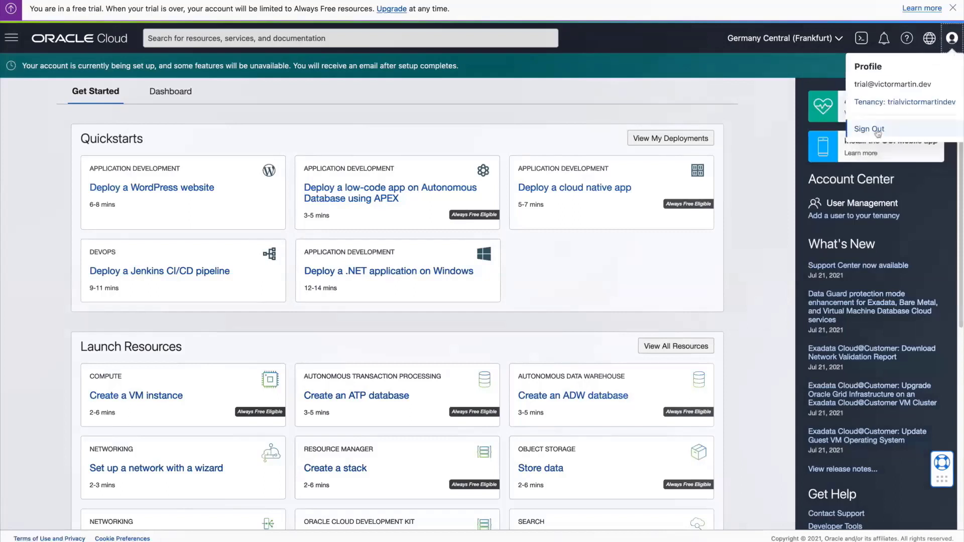
{"action": "left_click", "coordinate": [778, 151]}
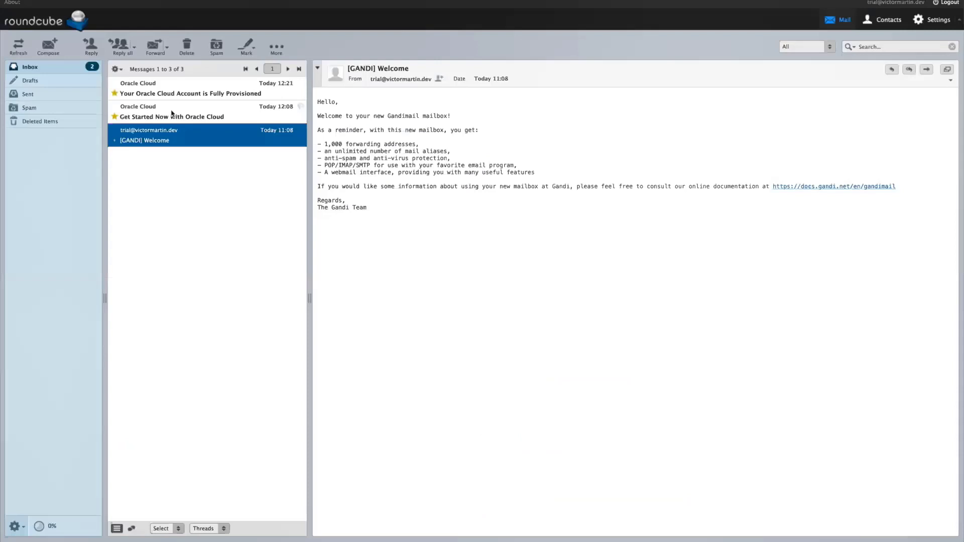
- Open the 'Your Oracle Cloud Account is Fully Provisioned' email in the Roundcube inbox
{"action": "left_click", "coordinate": [171, 112]}
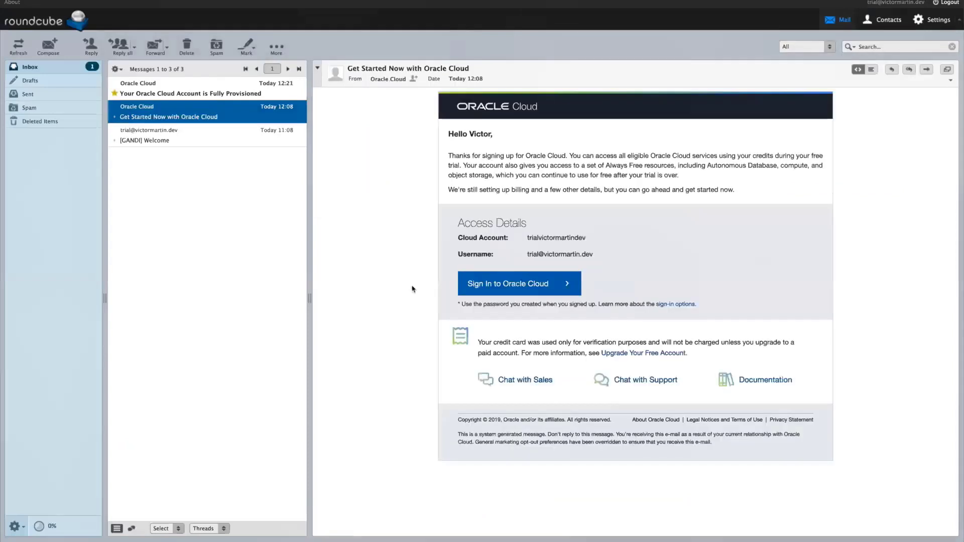
{"action": "left_click", "coordinate": [188, 93]}
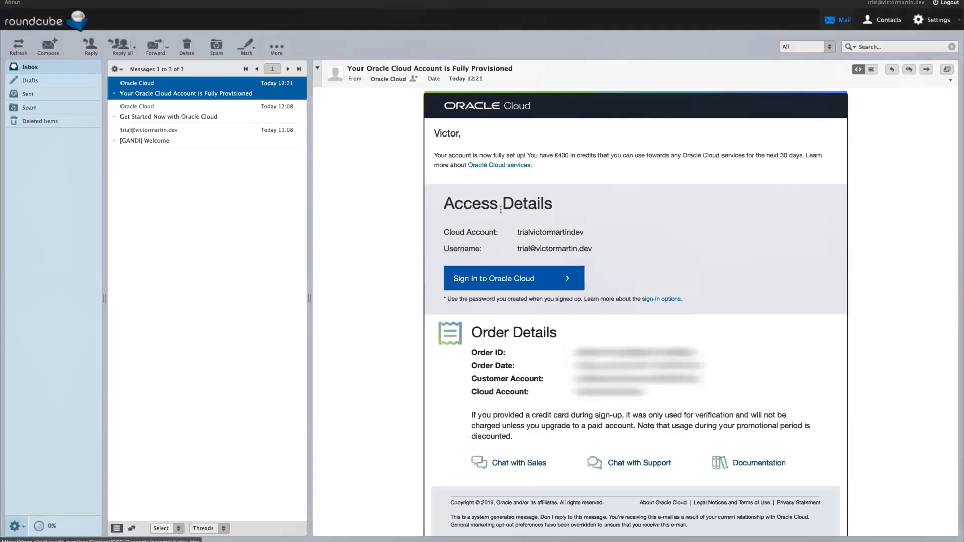
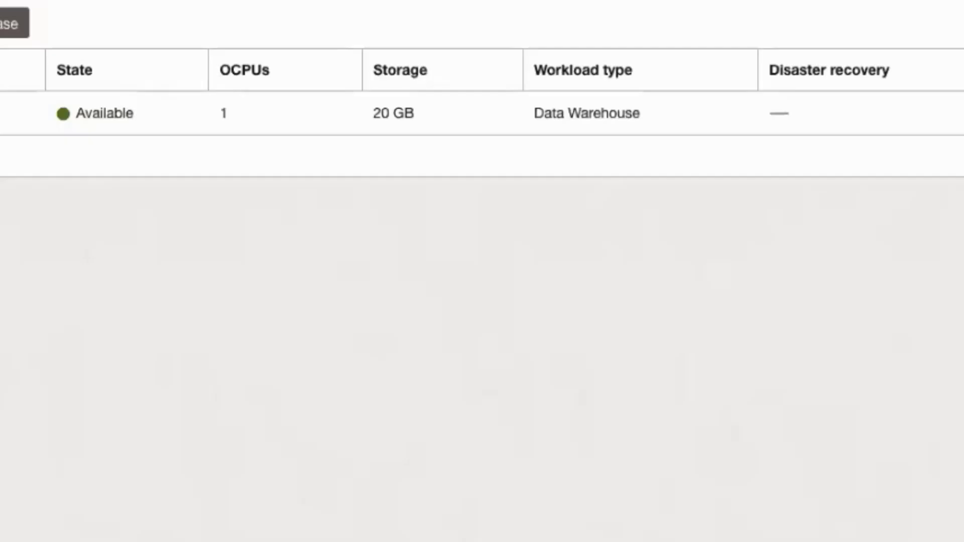
- Start a new Autonomous Database and fill in its name fields
{"action": "left_click", "coordinate": [10, 23]}
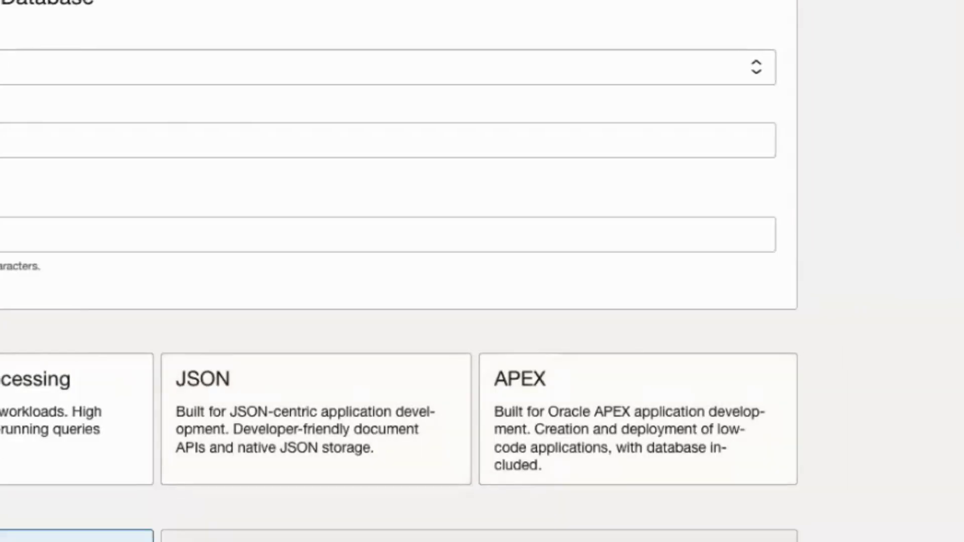
{"action": "scroll", "coordinate": [399, 271], "scroll_direction": "down", "scroll_amount": 1}
{"action": "left_click", "coordinate": [10, 98]}
{"action": "left_click", "coordinate": [10, 193]}
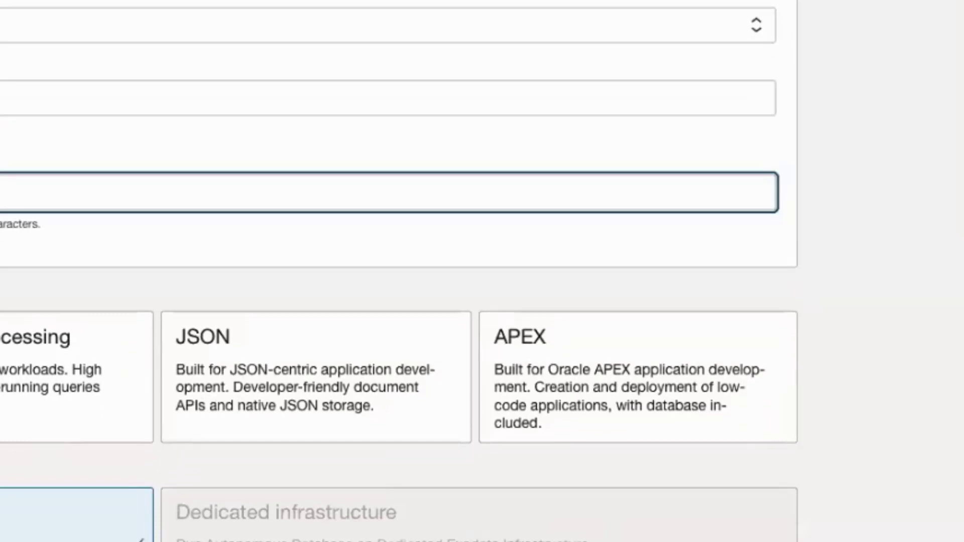
- Pick the database version from the version dropdown
{"action": "scroll", "coordinate": [399, 271], "scroll_direction": "down", "scroll_amount": 3}
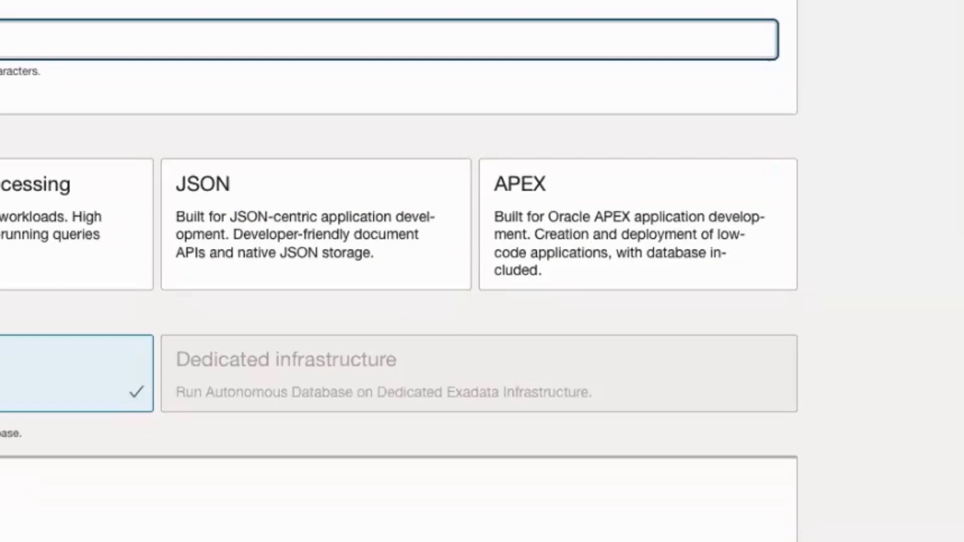
{"action": "scroll", "coordinate": [398, 271], "scroll_direction": "down", "scroll_amount": 4}
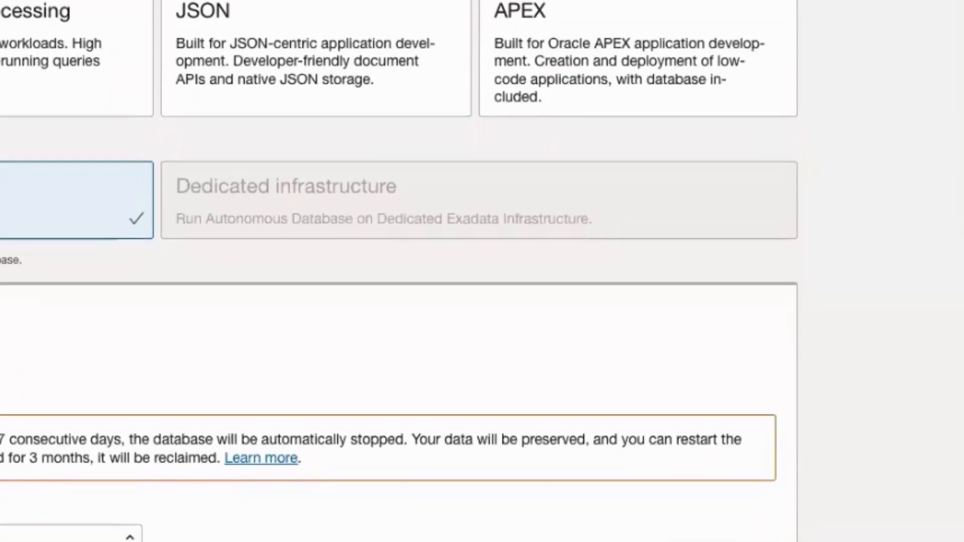
{"action": "scroll", "coordinate": [399, 271], "scroll_direction": "down", "scroll_amount": 1}
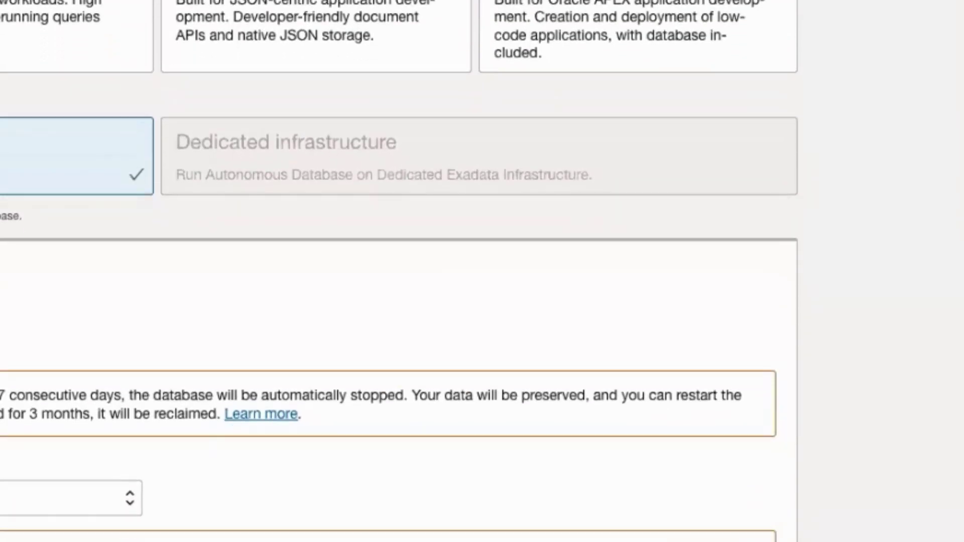
{"action": "scroll", "coordinate": [398, 271], "scroll_direction": "down", "scroll_amount": 3}
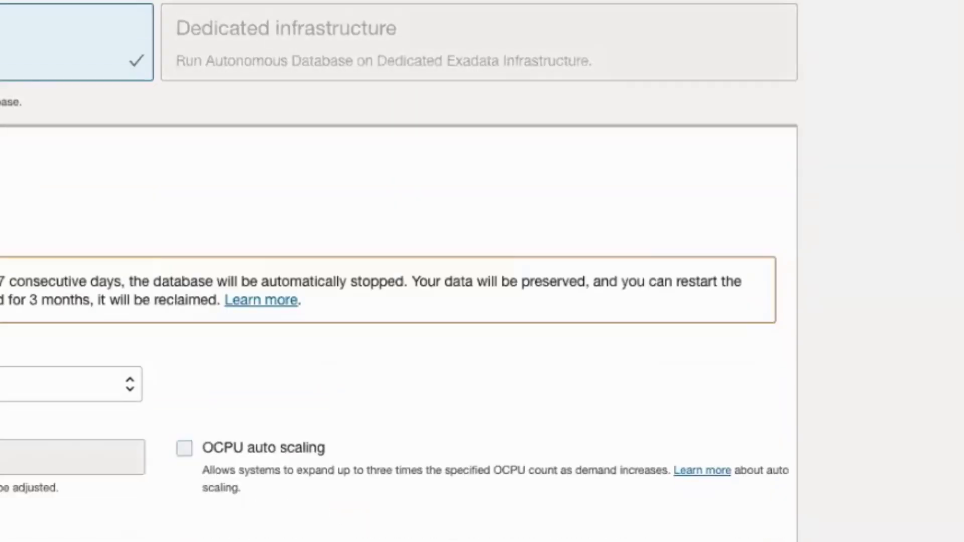
{"action": "scroll", "coordinate": [37, 208], "scroll_direction": "down", "scroll_amount": 4}
{"action": "left_click", "coordinate": [37, 208]}
{"action": "left_click", "coordinate": [37, 214]}
{"action": "left_click", "coordinate": [37, 212]}
{"action": "left_click", "coordinate": [37, 214]}
{"action": "left_click", "coordinate": [37, 192]}
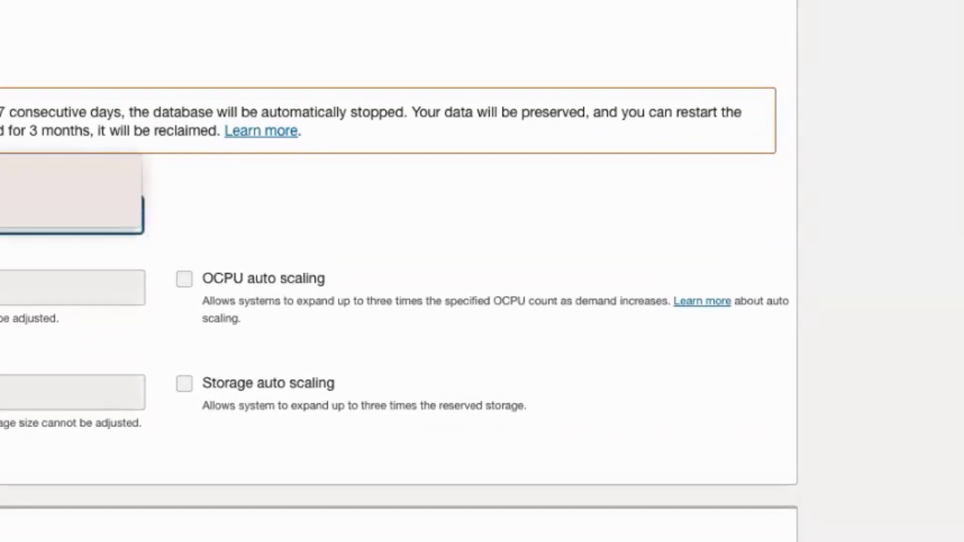
{"action": "left_click", "coordinate": [37, 214]}
{"action": "left_click", "coordinate": [38, 234]}
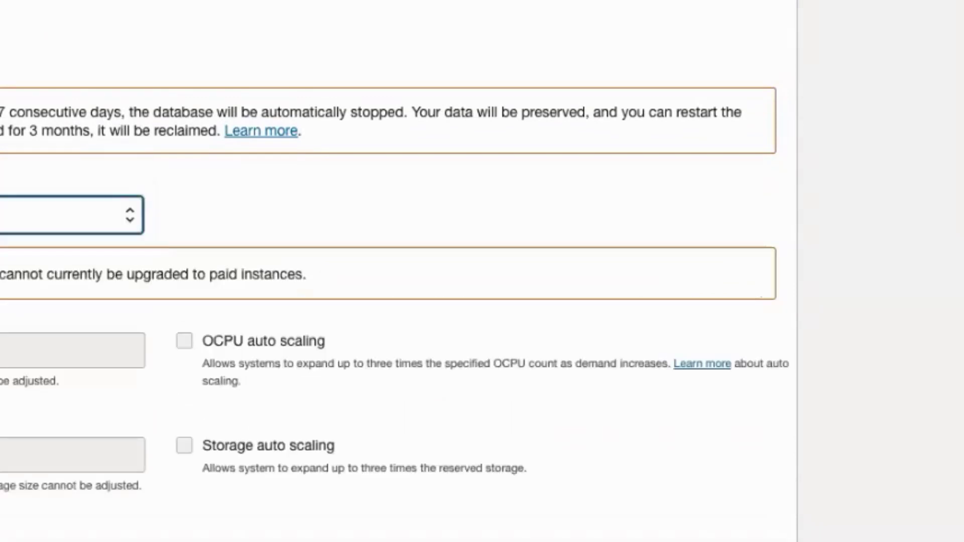
- Highlight the OCPU and storage auto scaling options, leaving both unchecked
{"action": "scroll", "coordinate": [192, 215], "scroll_direction": "down", "scroll_amount": 3}
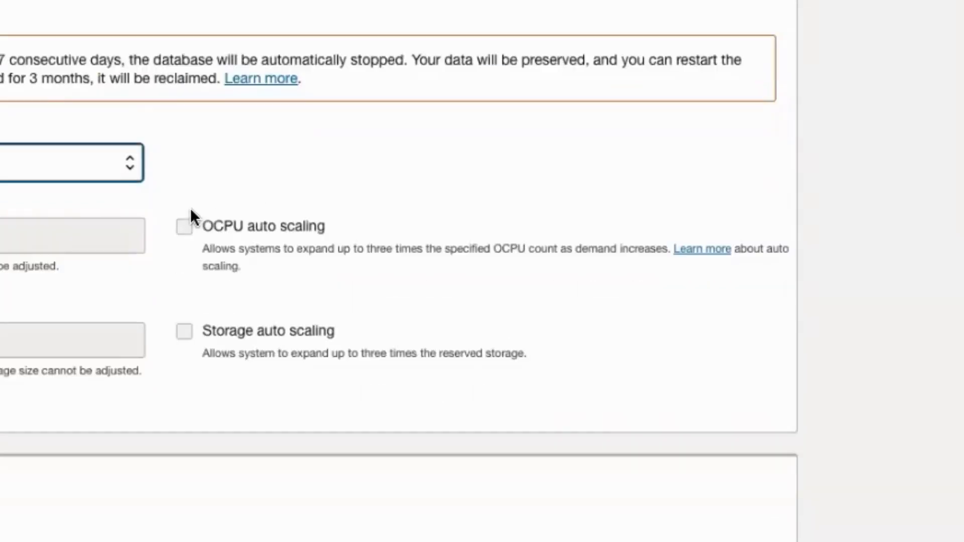
{"action": "left_click_drag", "start_coordinate": [4, 113], "coordinate": [219, 314]}
{"action": "scroll", "coordinate": [219, 313], "scroll_direction": "down", "scroll_amount": 2}
- Enter the ADMIN password and confirm it
{"action": "left_click", "coordinate": [1, 329]}
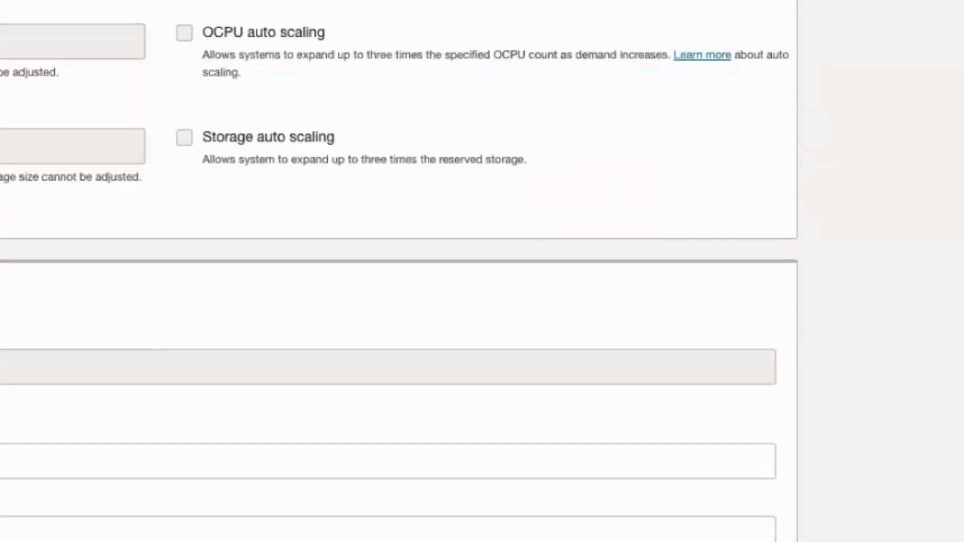
{"action": "scroll", "coordinate": [1, 328], "scroll_direction": "down", "scroll_amount": 2}
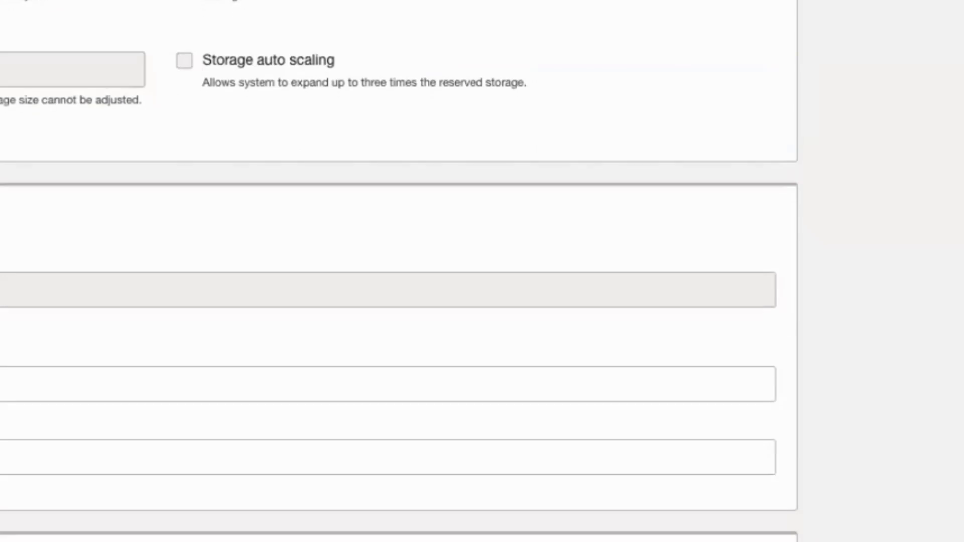
{"action": "left_click", "coordinate": [1, 384]}
{"action": "left_click", "coordinate": [1, 464]}
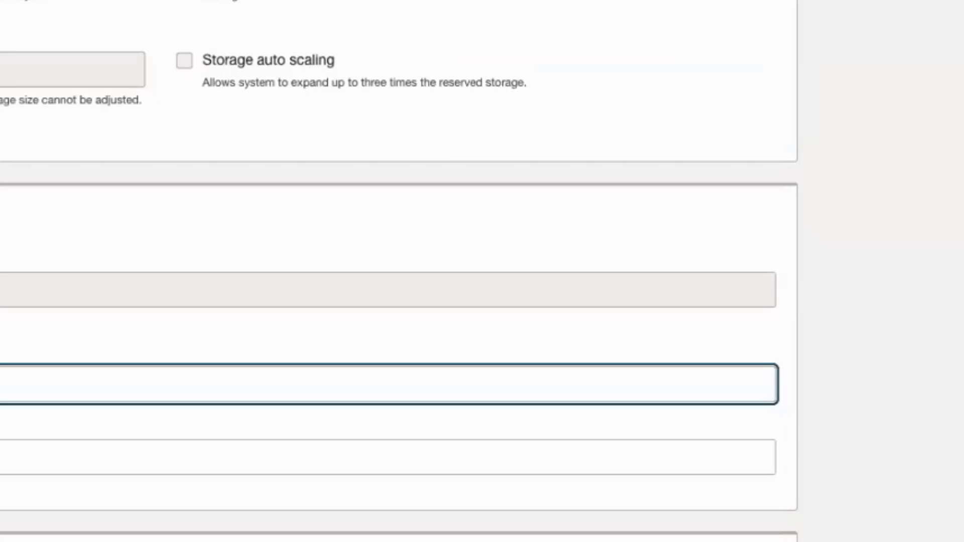
{"action": "key", "text": "BackSpace"}
{"action": "left_click", "coordinate": [1, 341]}
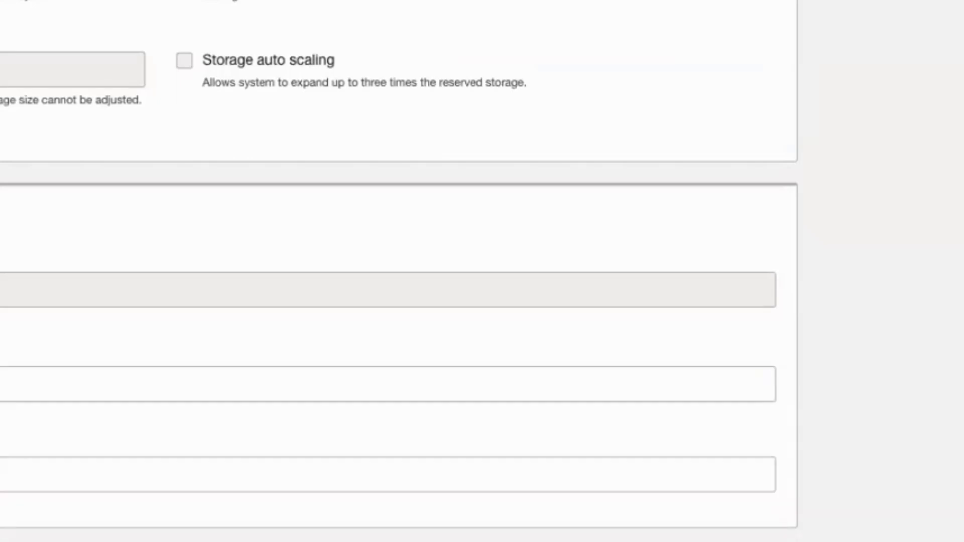
- Review network access, keep License included, and focus the contact e-mail field
{"action": "scroll", "coordinate": [399, 271], "scroll_direction": "down", "scroll_amount": 6}
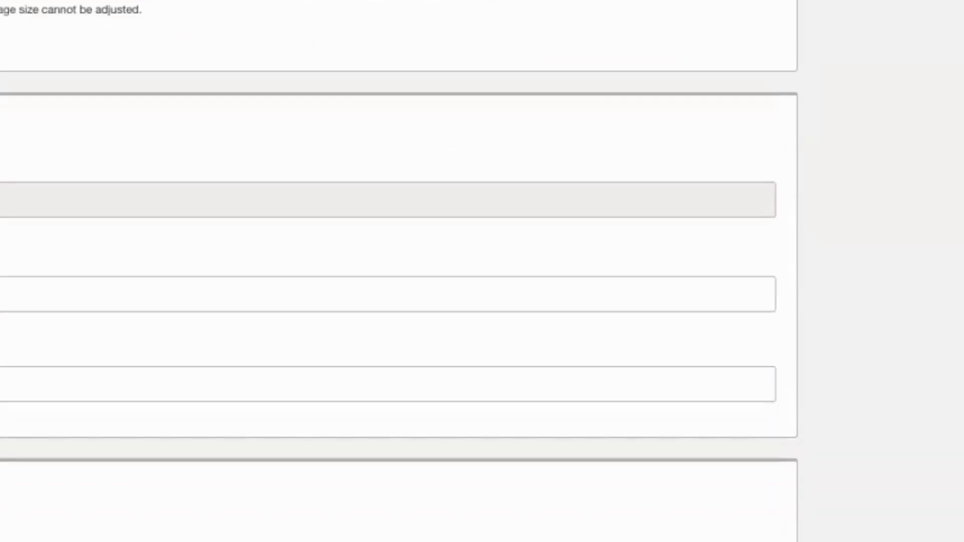
{"action": "scroll", "coordinate": [4, 428], "scroll_direction": "down", "scroll_amount": 5}
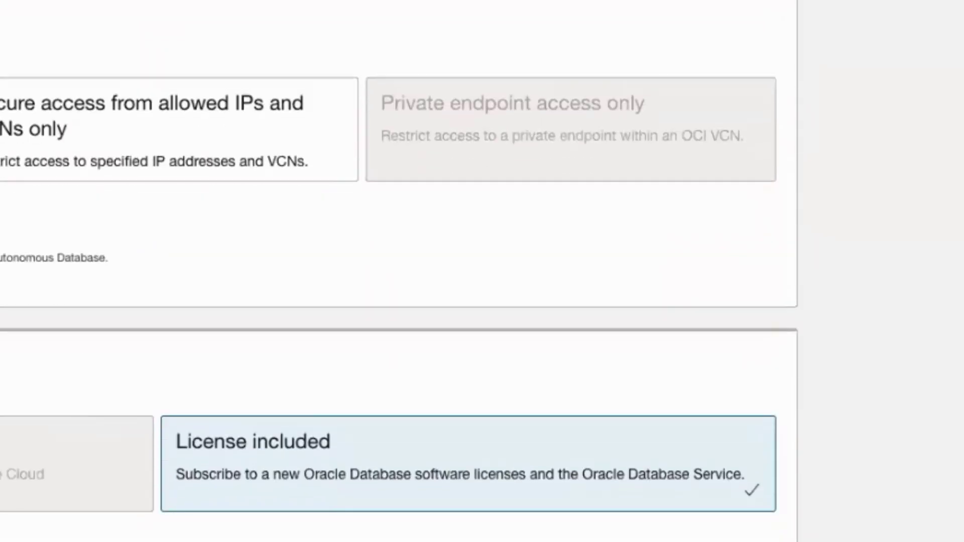
{"action": "scroll", "coordinate": [399, 271], "scroll_direction": "down", "scroll_amount": 2}
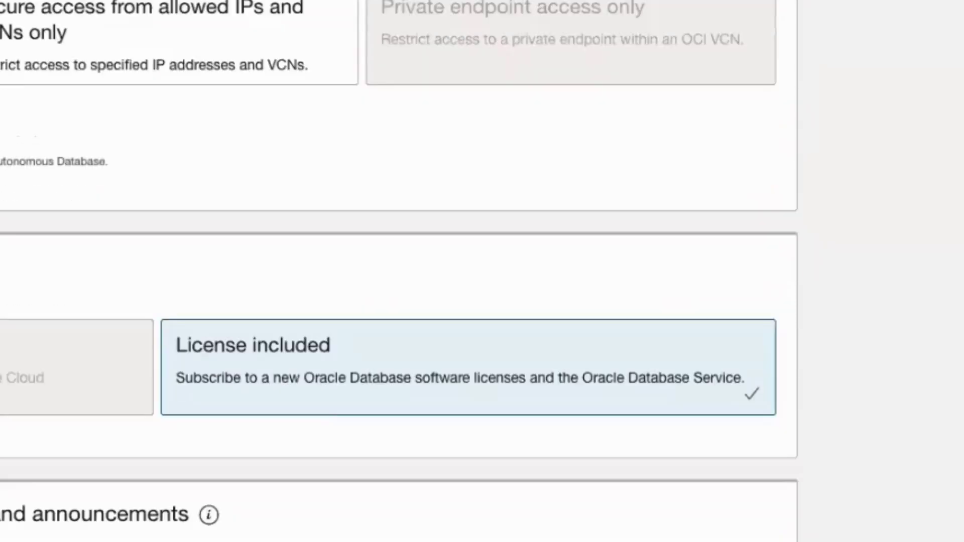
{"action": "scroll", "coordinate": [399, 271], "scroll_direction": "down", "scroll_amount": 2}
{"action": "left_click", "coordinate": [361, 512]}
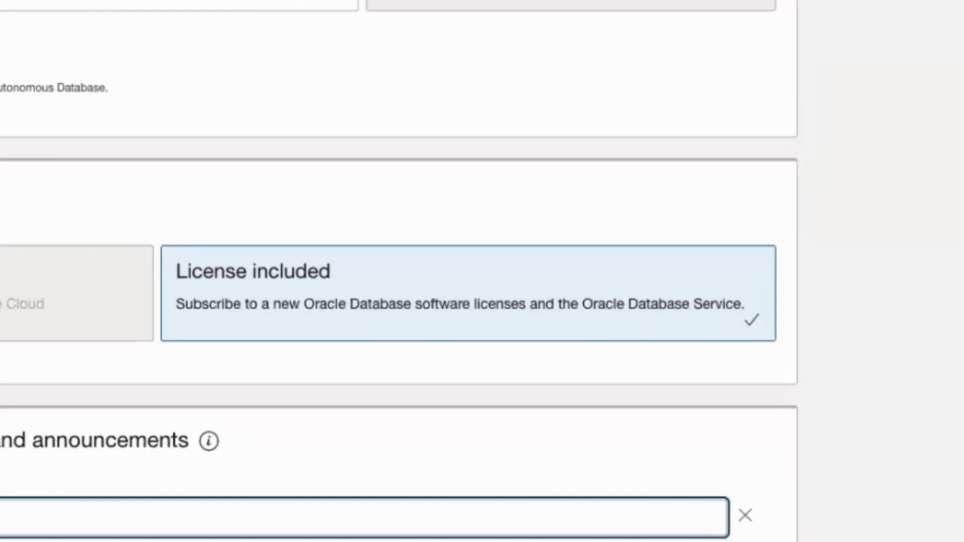
{"action": "scroll", "coordinate": [399, 271], "scroll_direction": "up", "scroll_amount": 10}
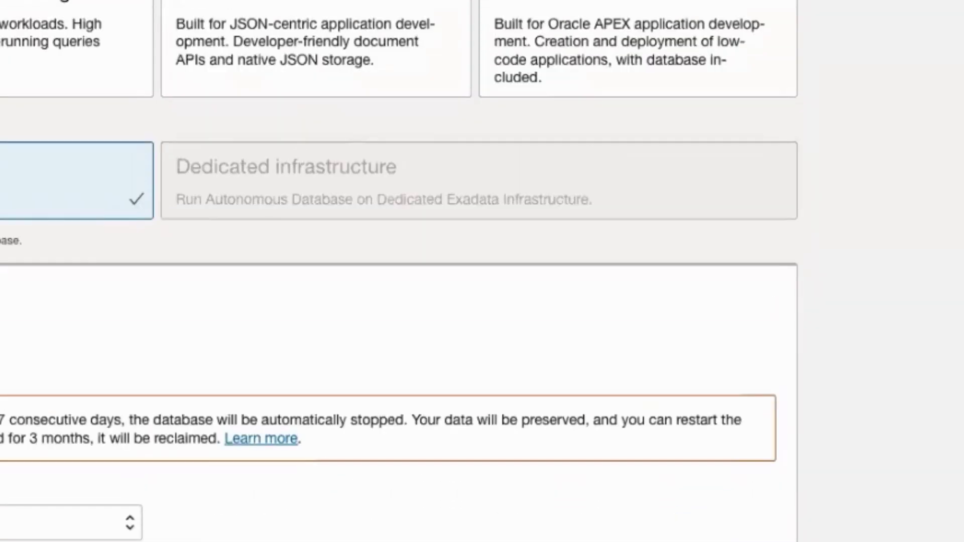
{"action": "scroll", "coordinate": [399, 271], "scroll_direction": "up", "scroll_amount": 8}
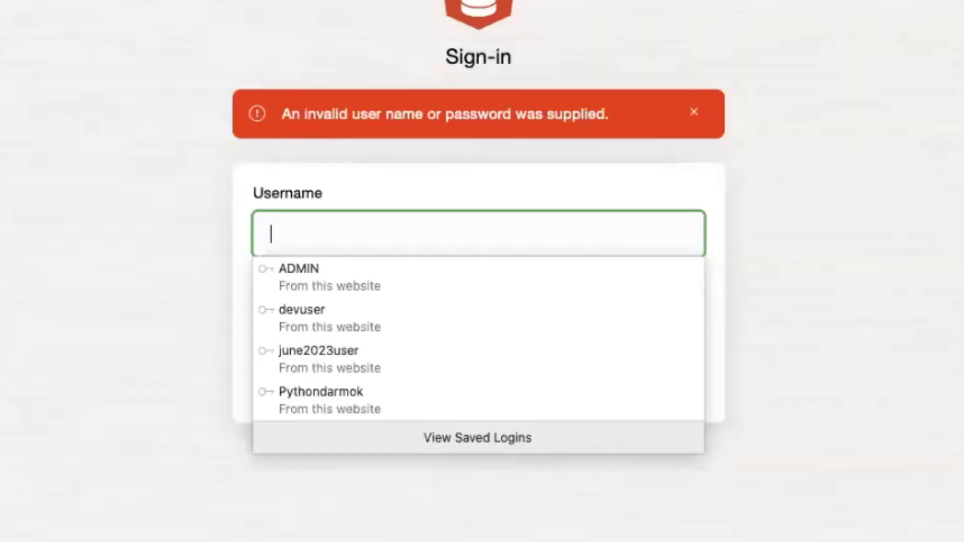
- Dismiss the saved-logins list, present the four-step lab plan slide, then exit it
{"action": "left_click", "coordinate": [171, 205]}
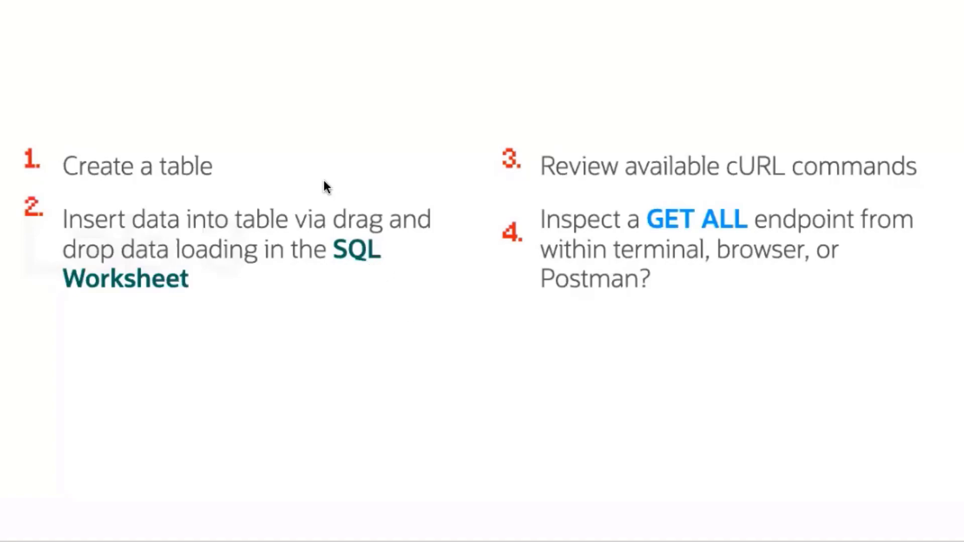
{"action": "key", "text": "Escape"}
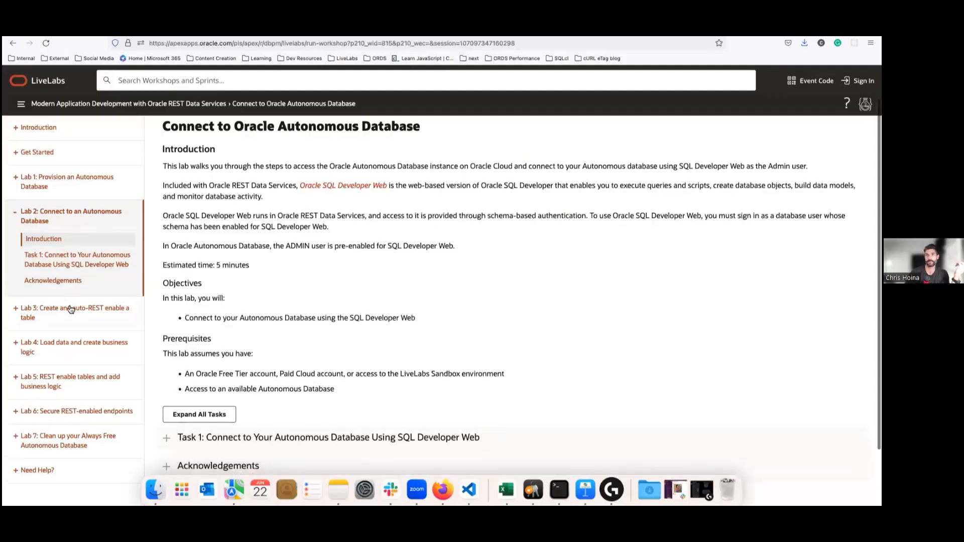
- Open Lab 3 'Create and auto-REST enable a table', expand all tasks, and find Data Loading
{"action": "left_click", "coordinate": [71, 309]}
{"action": "scroll", "coordinate": [262, 297], "scroll_direction": "down", "scroll_amount": 5}
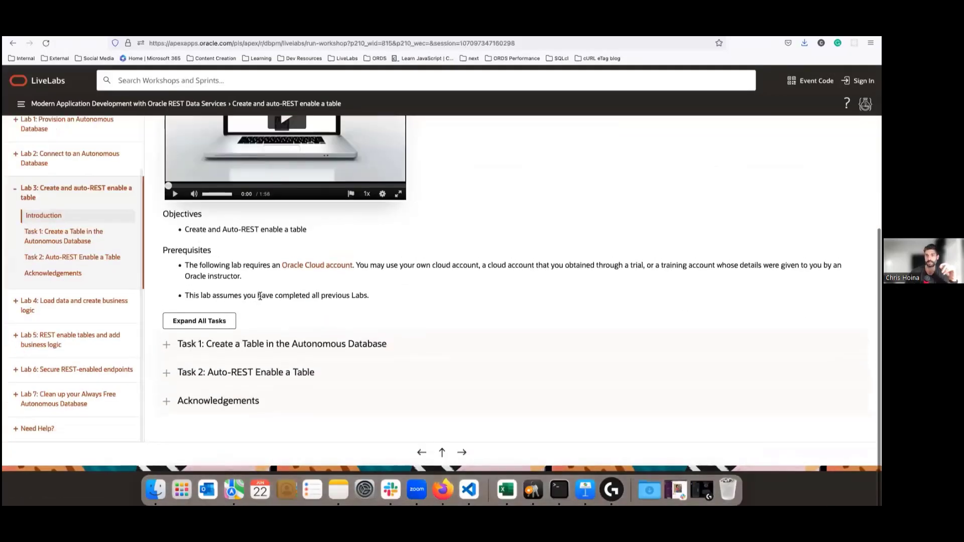
{"action": "left_click", "coordinate": [200, 326]}
{"action": "scroll", "coordinate": [254, 289], "scroll_direction": "down", "scroll_amount": 15}
{"action": "scroll", "coordinate": [255, 290], "scroll_direction": "up", "scroll_amount": 12}
{"action": "scroll", "coordinate": [176, 282], "scroll_direction": "up", "scroll_amount": 2}
{"action": "scroll", "coordinate": [173, 283], "scroll_direction": "down", "scroll_amount": 4}
{"action": "scroll", "coordinate": [169, 286], "scroll_direction": "down", "scroll_amount": 5}
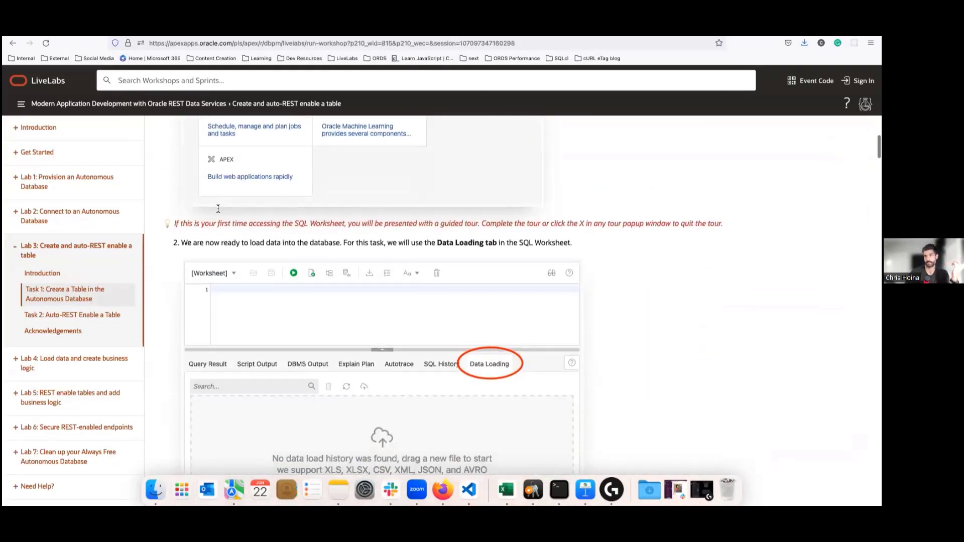
{"action": "scroll", "coordinate": [217, 208], "scroll_direction": "down", "scroll_amount": 2}
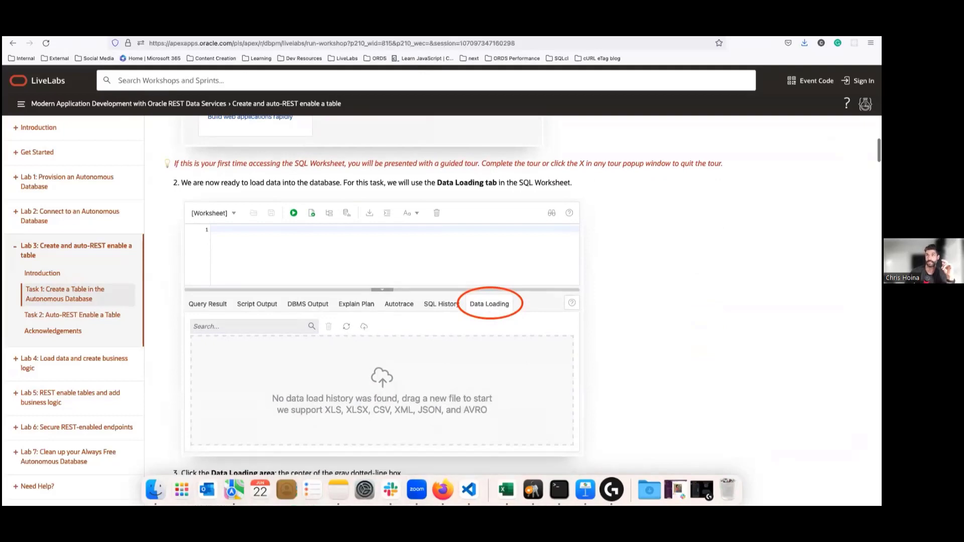
{"action": "left_click", "coordinate": [269, 31]}
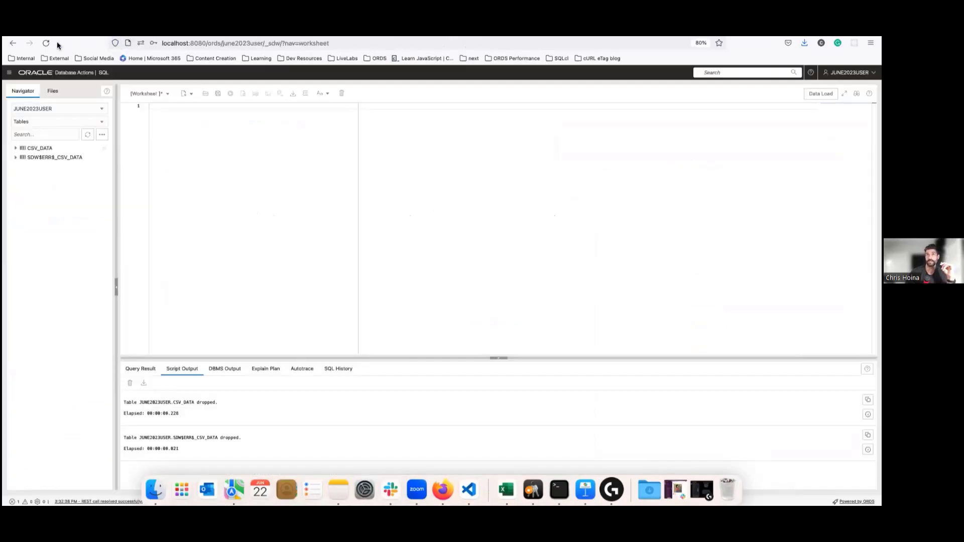
{"action": "key", "text": "ctrl+Up"}
- From the Launchpad open the JUNE2023USER SQL worksheet and its Data Load panel
{"action": "left_click", "coordinate": [434, 52]}
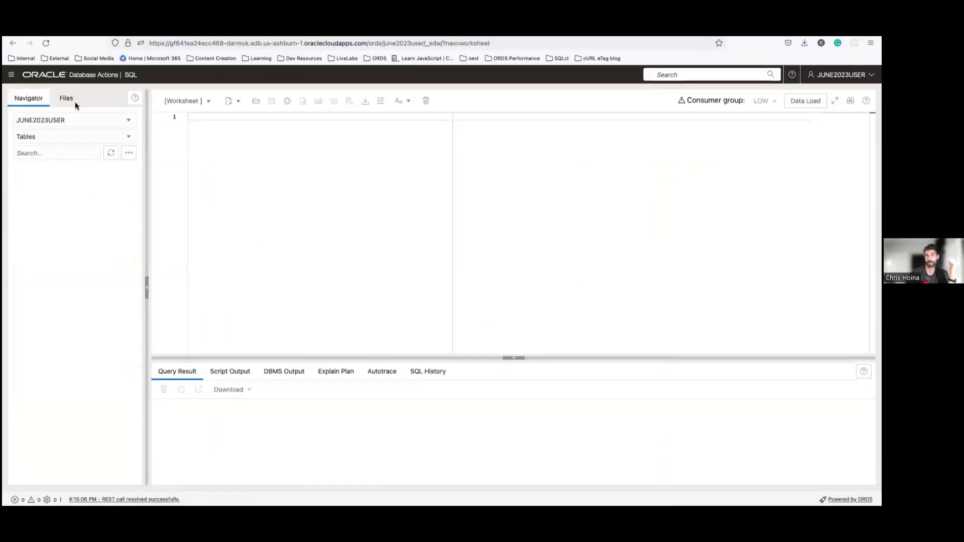
{"action": "left_click", "coordinate": [64, 81]}
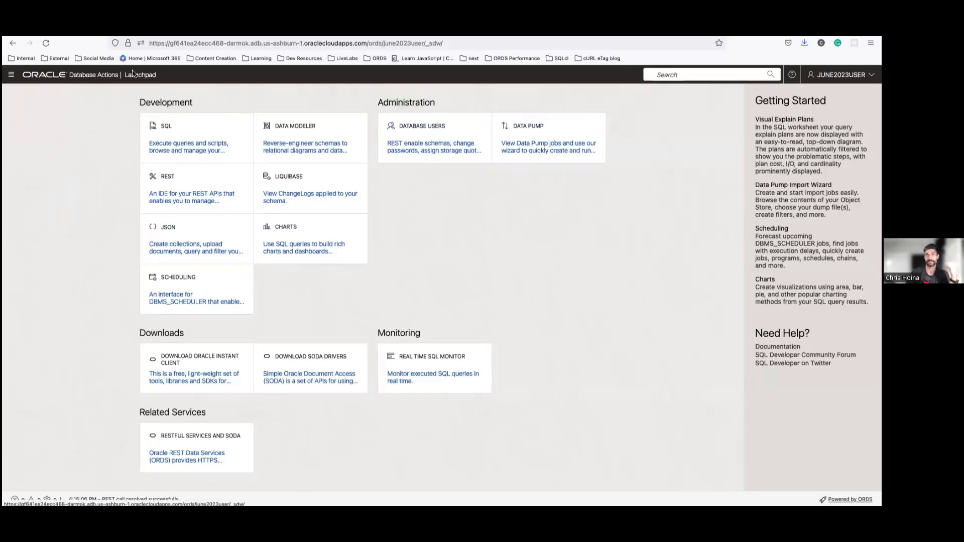
{"action": "left_click", "coordinate": [177, 132]}
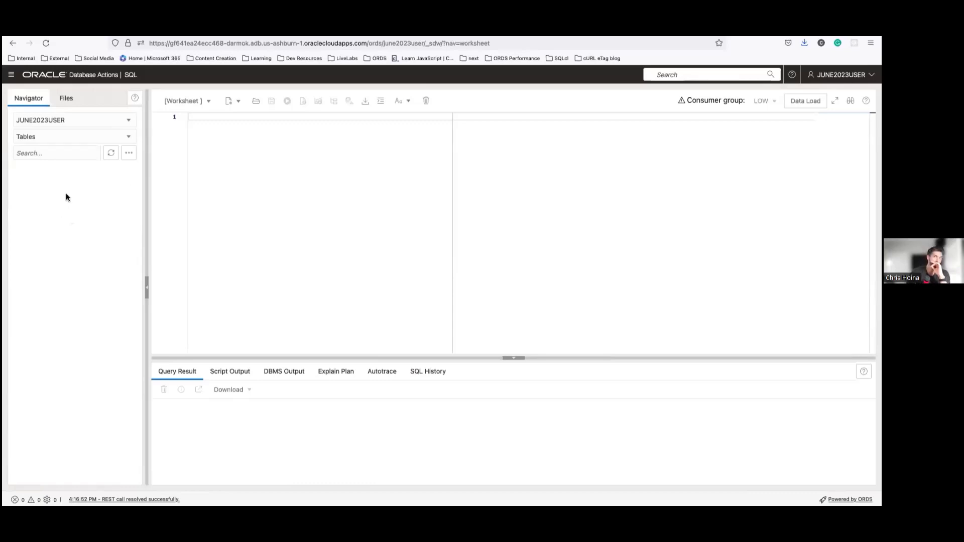
{"action": "left_click", "coordinate": [805, 101]}
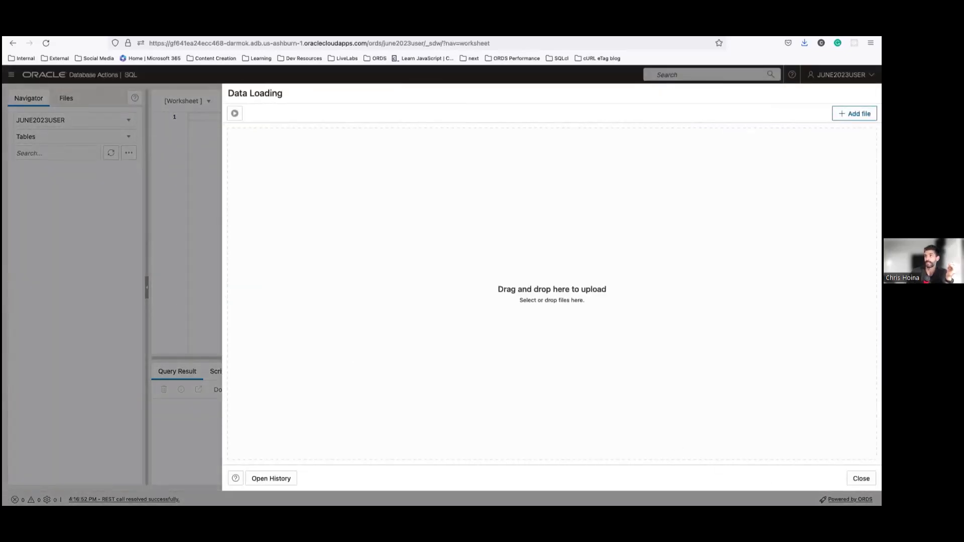
- Close Data Loading, check the Navigator '...' menu's Data Loading entry, then reopen Data Load
{"action": "key", "text": "Escape"}
{"action": "left_click", "coordinate": [130, 155]}
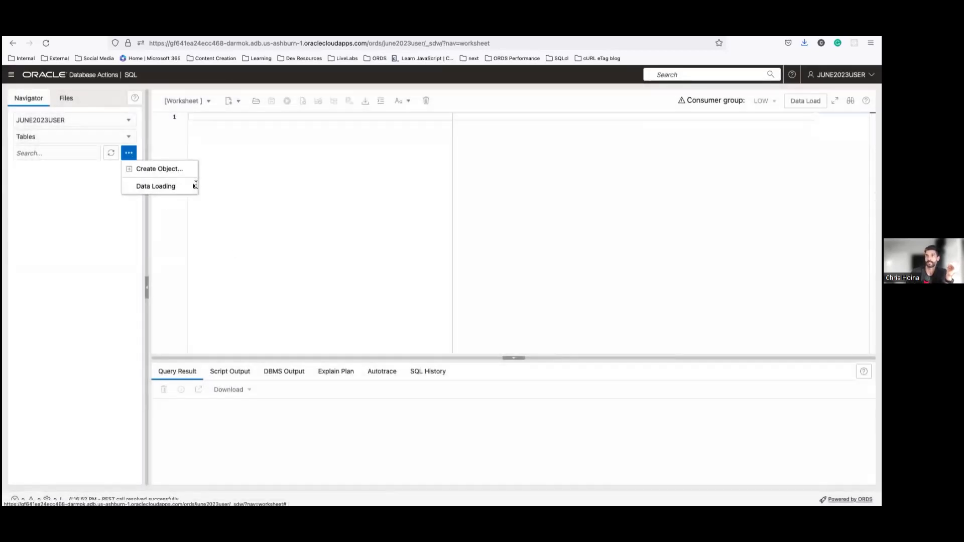
{"action": "mouse_move", "coordinate": [193, 186]}
{"action": "left_click", "coordinate": [481, 145]}
{"action": "left_click", "coordinate": [799, 101]}
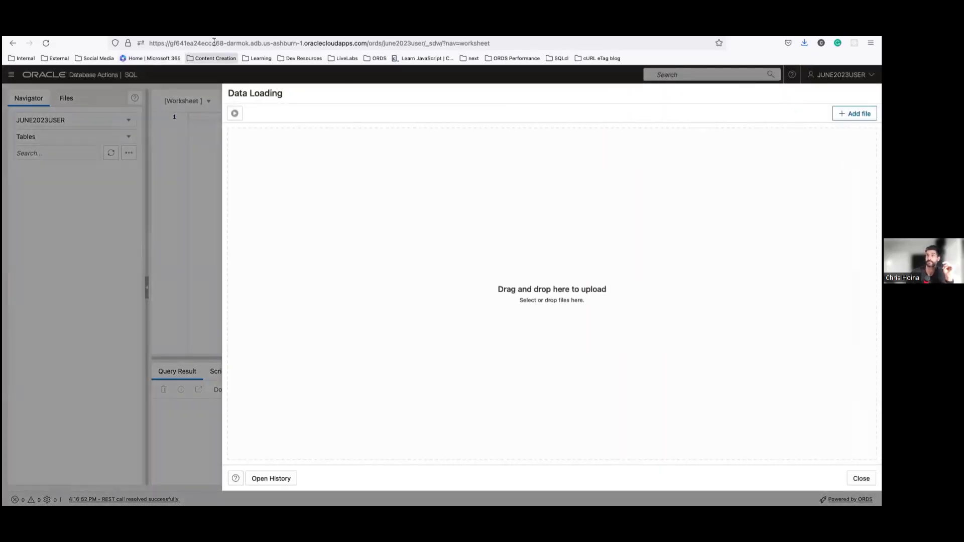
{"action": "key", "text": "ctrl+Up"}
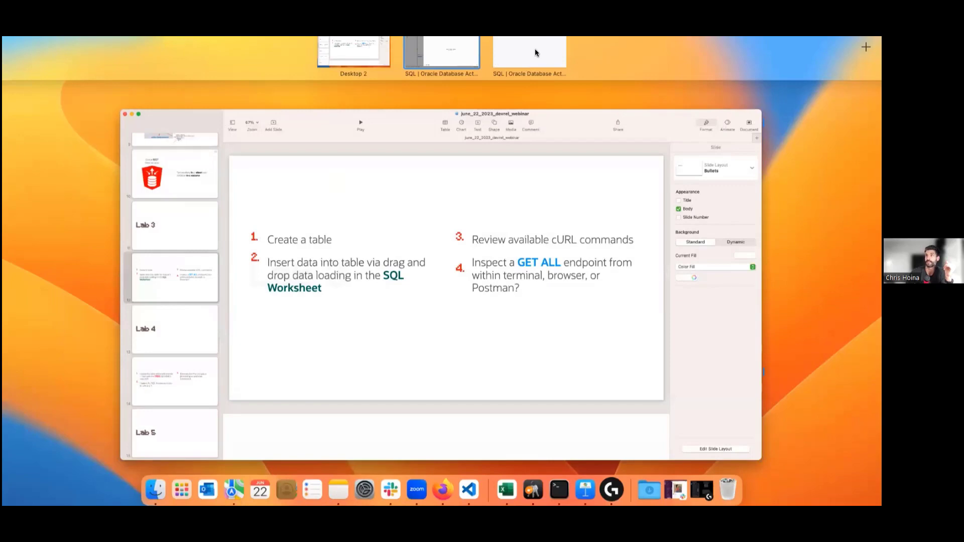
- Download csv_data.csv from step 5 of the LiveLabs lab and open it
{"action": "left_click", "coordinate": [535, 49]}
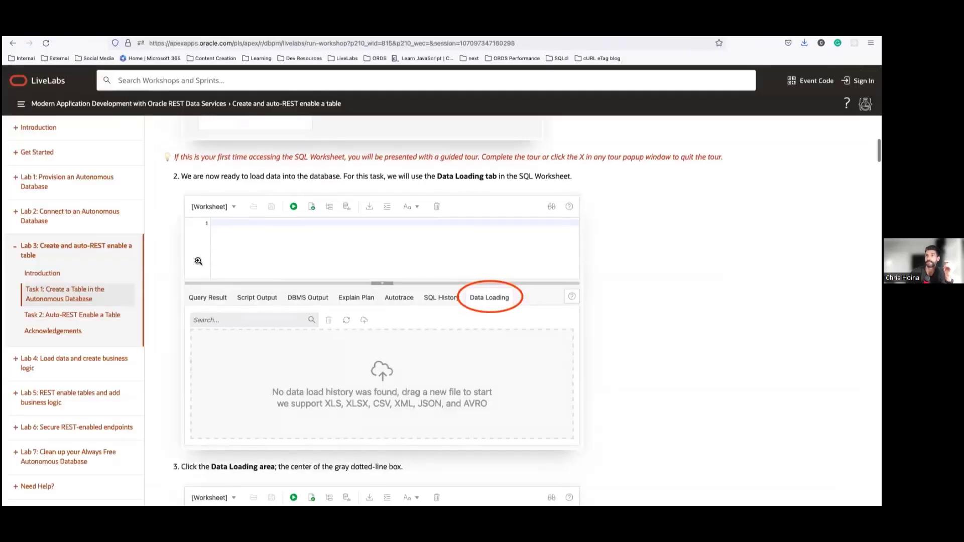
{"action": "scroll", "coordinate": [198, 259], "scroll_direction": "down", "scroll_amount": 15}
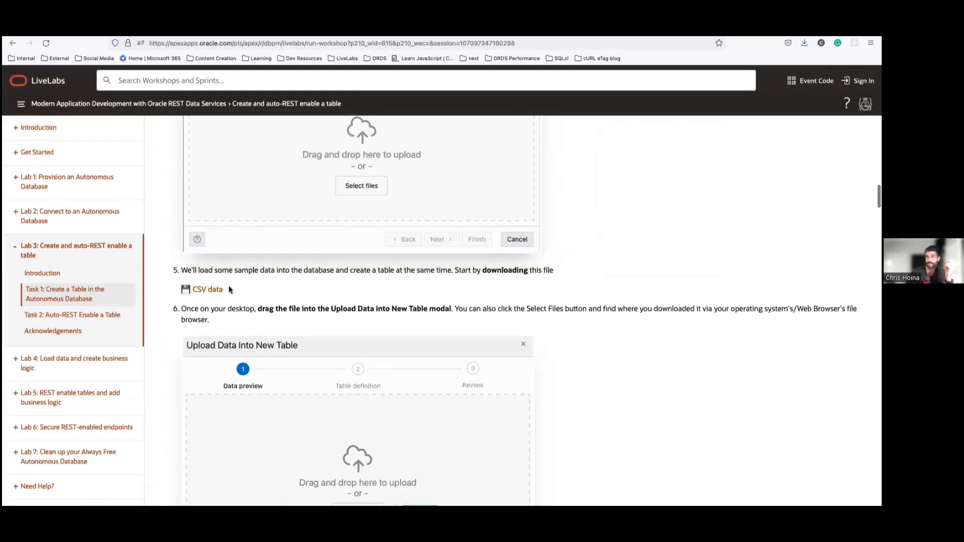
{"action": "scroll", "coordinate": [206, 289], "scroll_direction": "down", "scroll_amount": 1}
{"action": "left_click", "coordinate": [207, 281]}
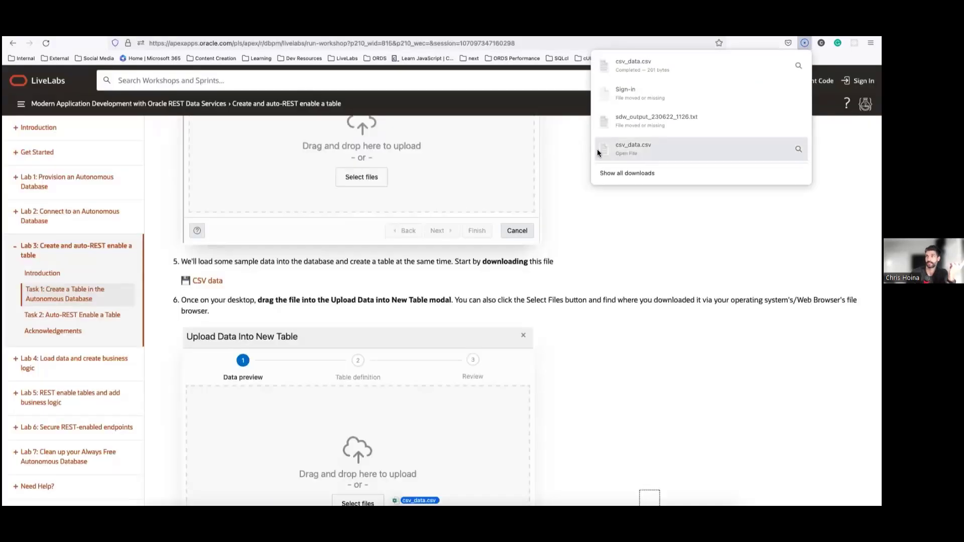
{"action": "left_click", "coordinate": [667, 73]}
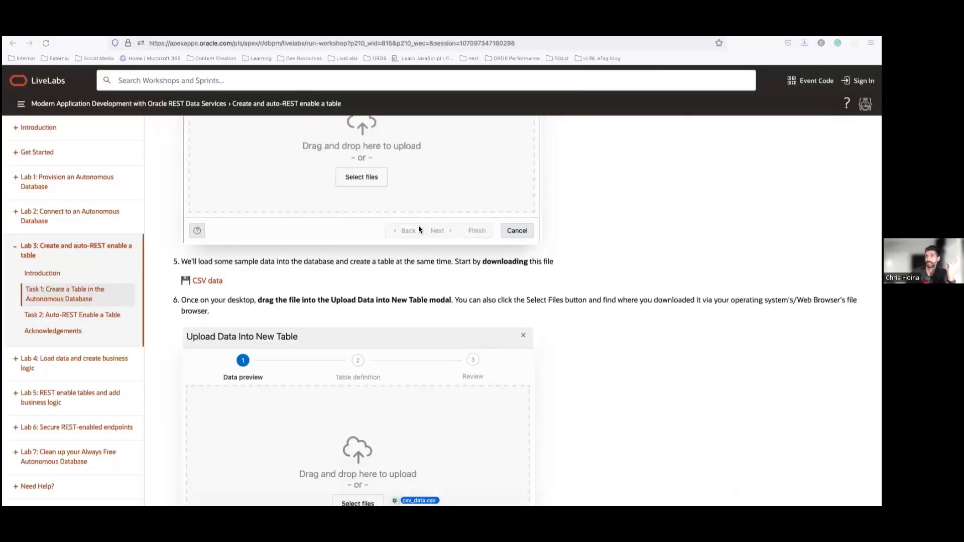
{"action": "key", "text": "ctrl+Tab"}
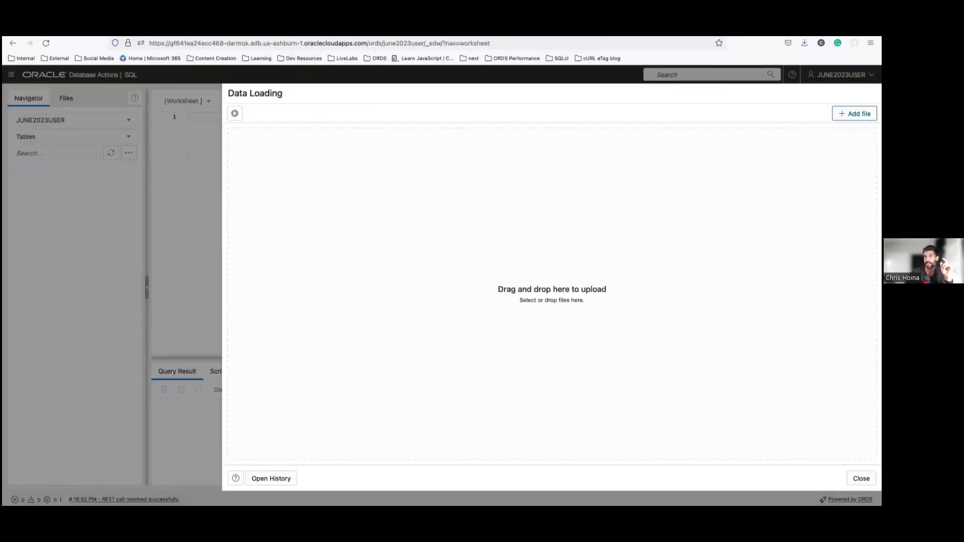
- Highlight the worksheet URL, pointing out the part up to /ords/
{"action": "left_click", "coordinate": [337, 43]}
{"action": "left_click", "coordinate": [494, 43]}
{"action": "left_click_drag", "start_coordinate": [495, 43], "coordinate": [148, 43]}
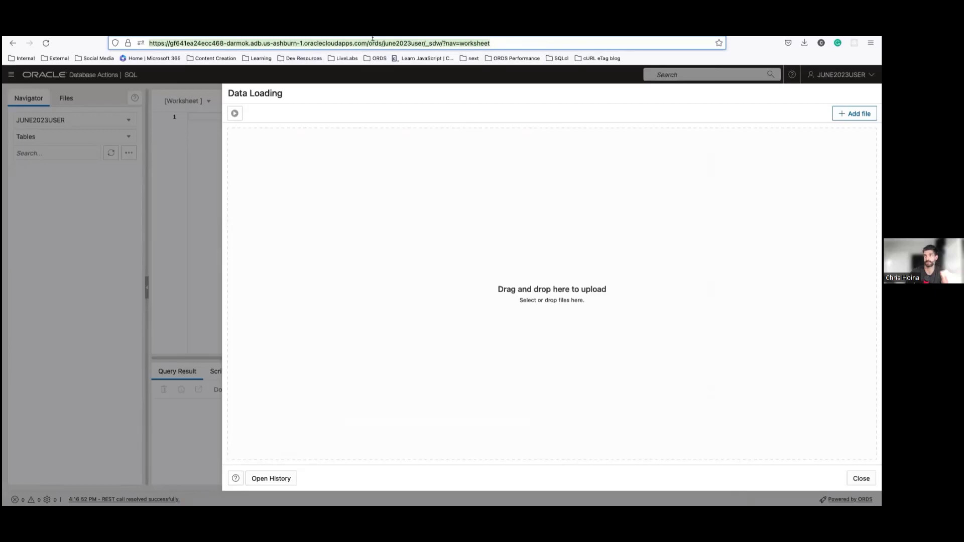
{"action": "left_click", "coordinate": [189, 46]}
{"action": "left_click", "coordinate": [149, 43]}
{"action": "left_click_drag", "start_coordinate": [149, 44], "coordinate": [384, 44]}
{"action": "left_click", "coordinate": [385, 44]}
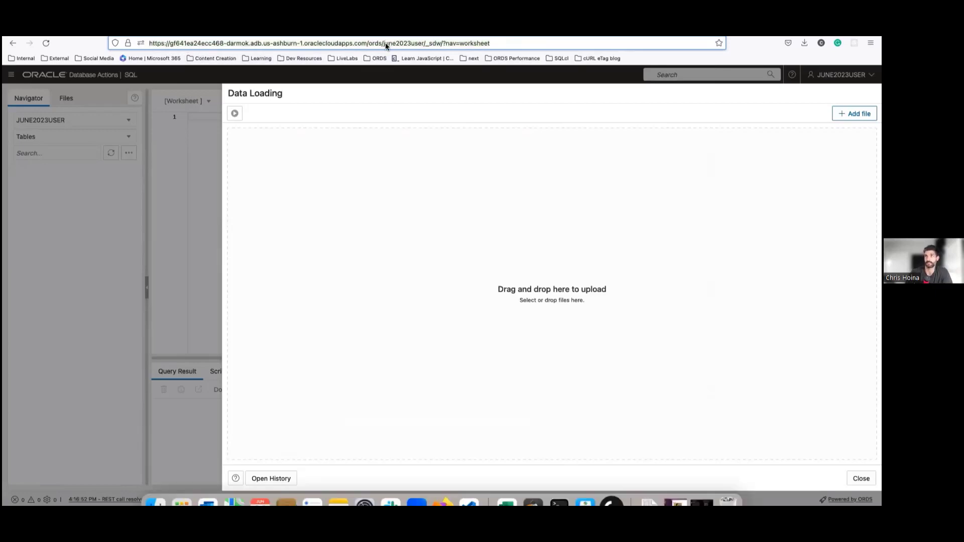
- Switch to the localhost:8080 SQL worksheet listing CSV_DATA and select its address
{"action": "key", "text": "ctrl+Up"}
{"action": "left_click", "coordinate": [519, 40]}
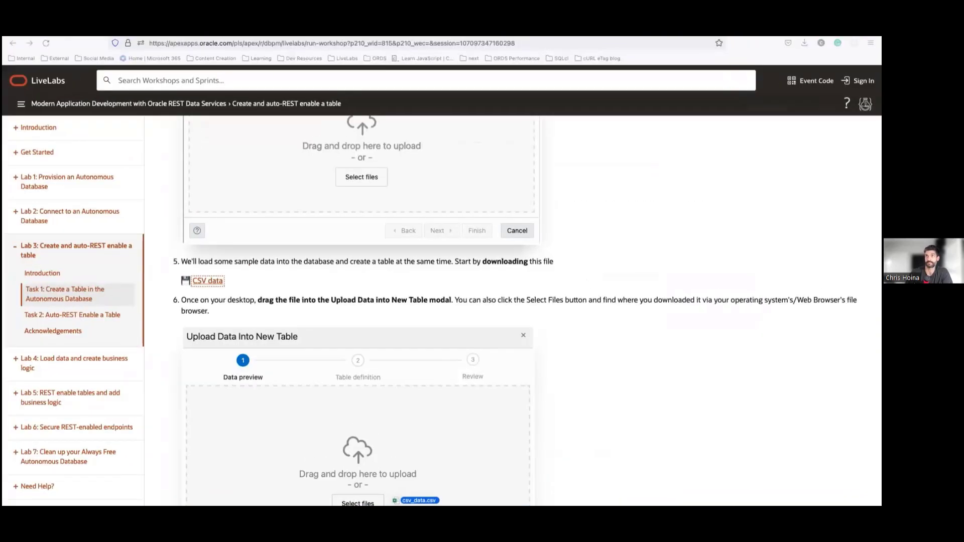
{"action": "left_click", "coordinate": [160, 33]}
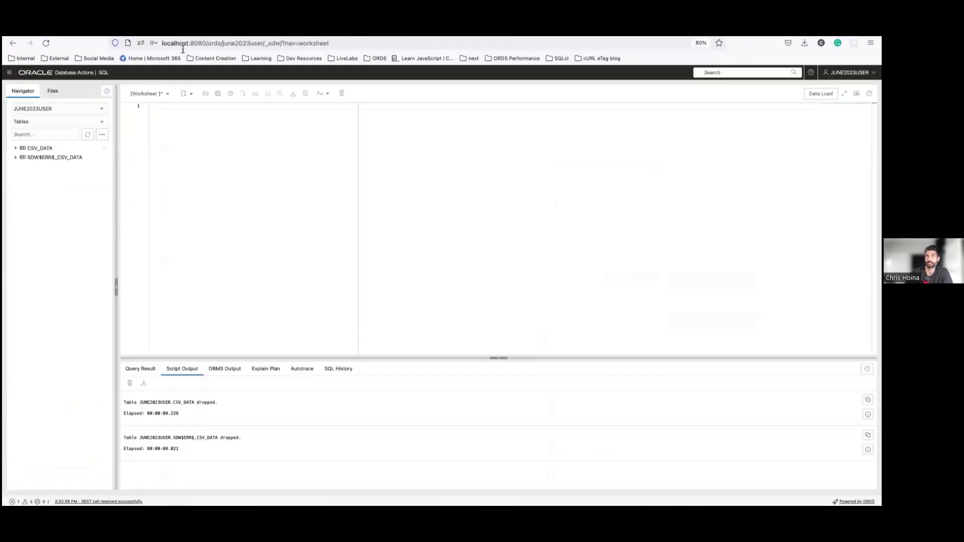
{"action": "left_click", "coordinate": [162, 43]}
{"action": "left_click", "coordinate": [162, 44]}
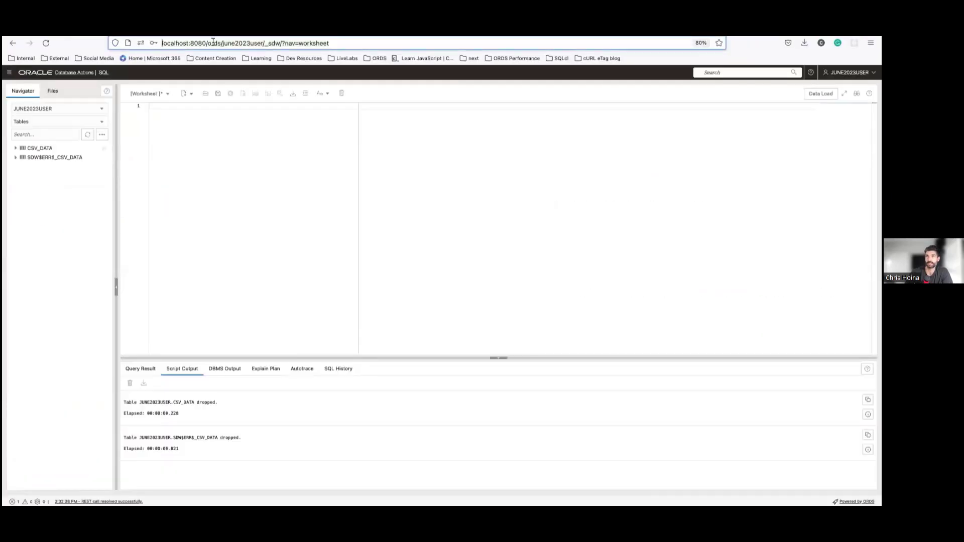
- Highlight june2023user in the URL, then add a file on the cloud Data Loading page
{"action": "double_click", "coordinate": [258, 43]}
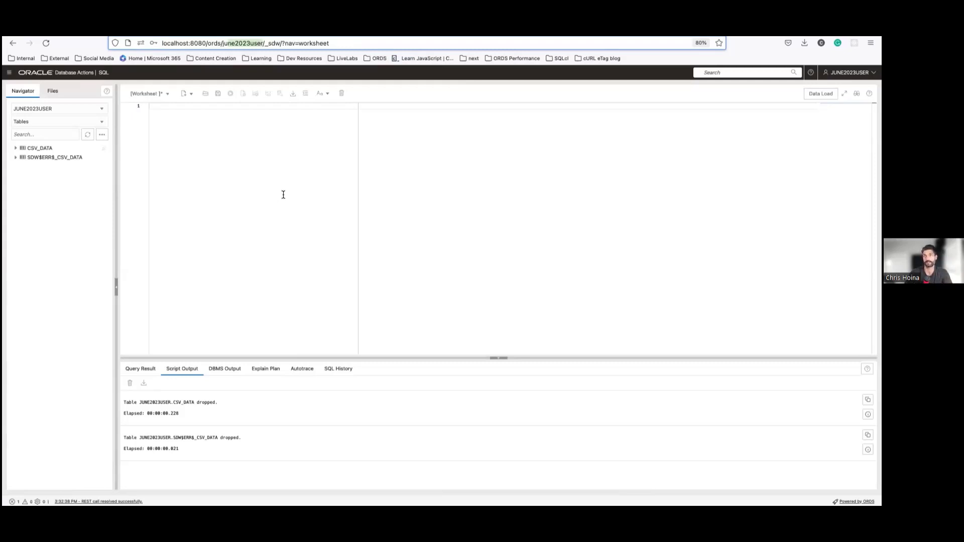
{"action": "key", "text": "ctrl+Up"}
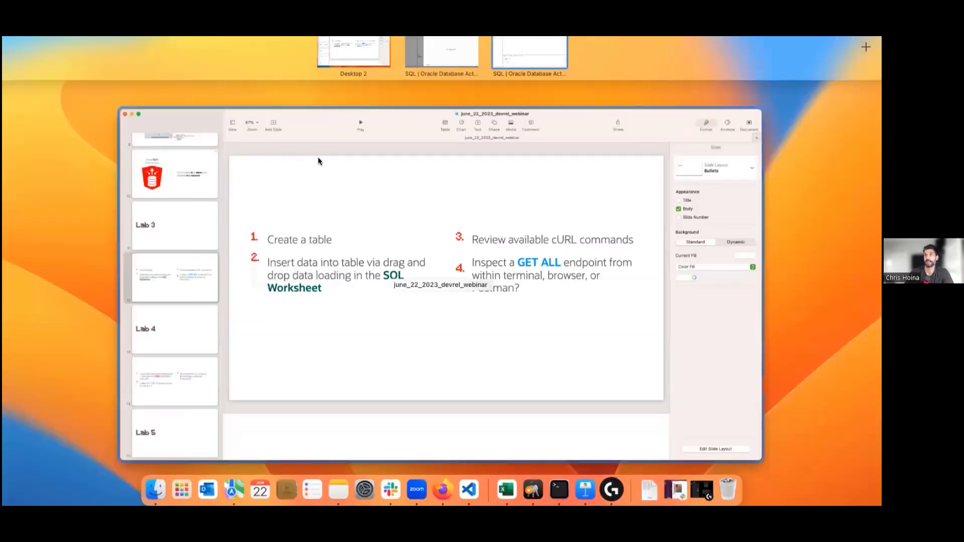
{"action": "left_click", "coordinate": [556, 40]}
{"action": "key", "text": "ctrl+Left"}
{"action": "left_click", "coordinate": [303, 261]}
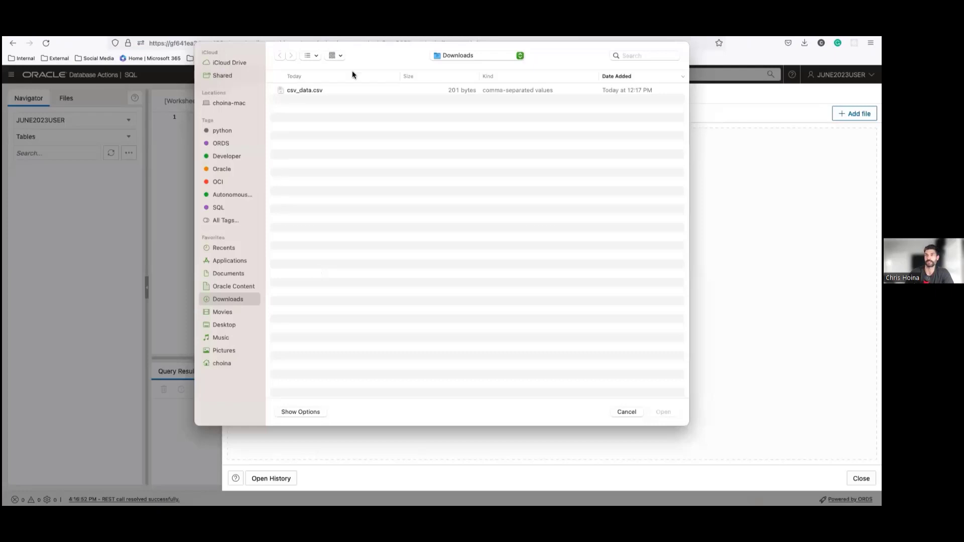
- Queue csv_data.csv from Downloads and open its load settings for new table CSV_DATA
{"action": "left_click", "coordinate": [321, 94]}
{"action": "left_click", "coordinate": [667, 415]}
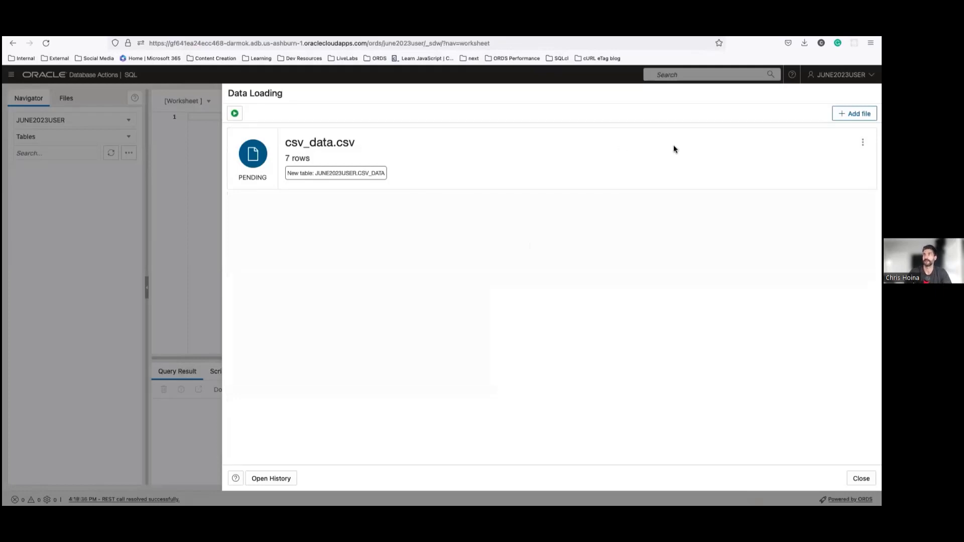
{"action": "left_click", "coordinate": [862, 142]}
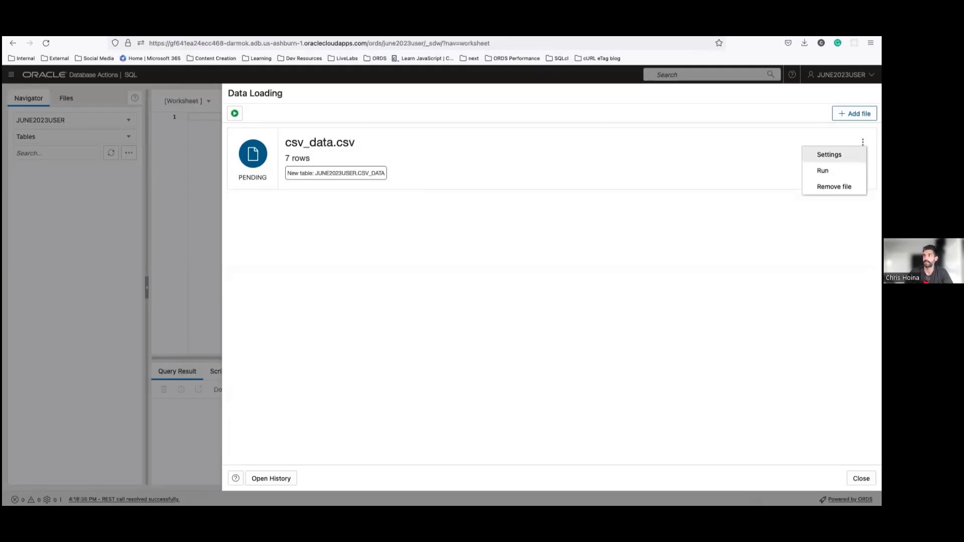
{"action": "left_click", "coordinate": [827, 152]}
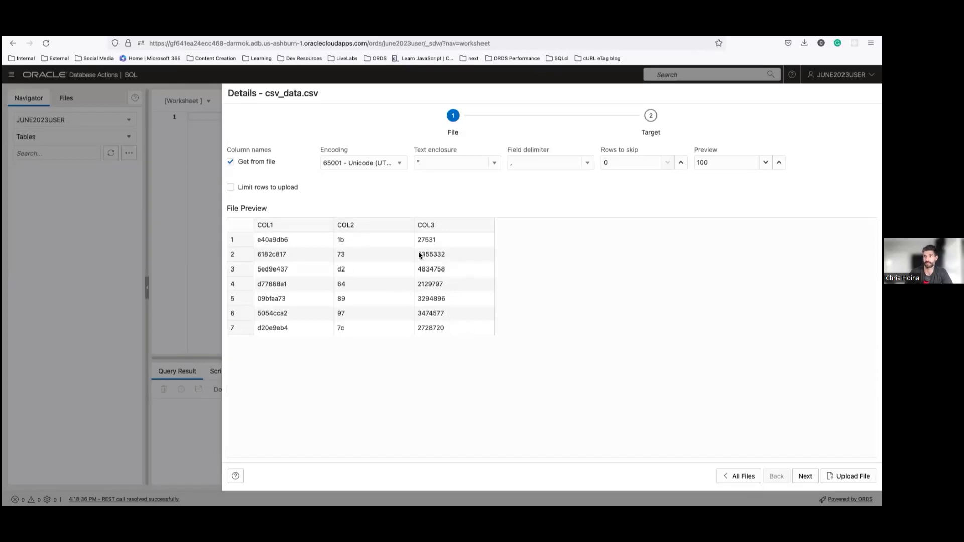
- Change COL3 to VARCHAR2 so all three CSV_DATA columns are VARCHAR2(4000), and highlight the table name
{"action": "left_click", "coordinate": [805, 476]}
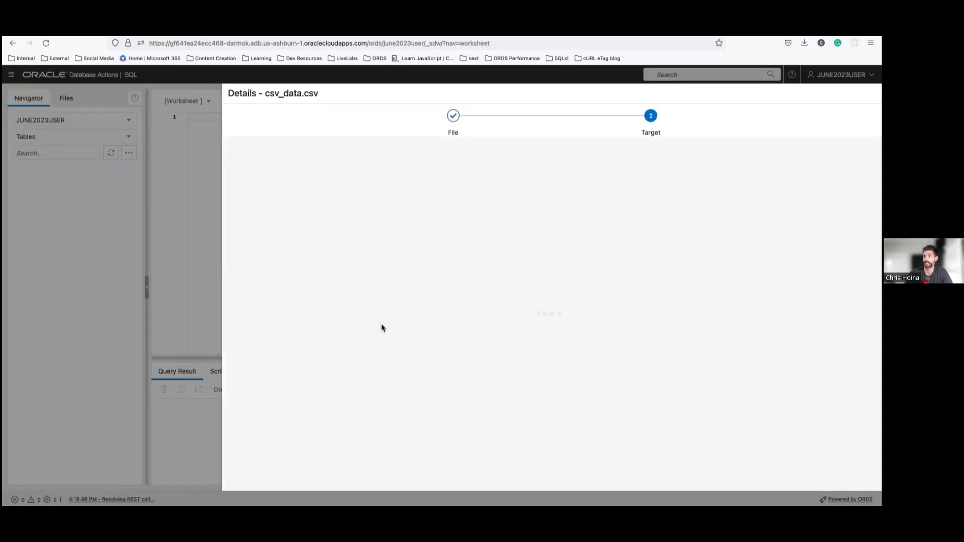
{"action": "left_click", "coordinate": [372, 253]}
{"action": "left_click", "coordinate": [380, 270]}
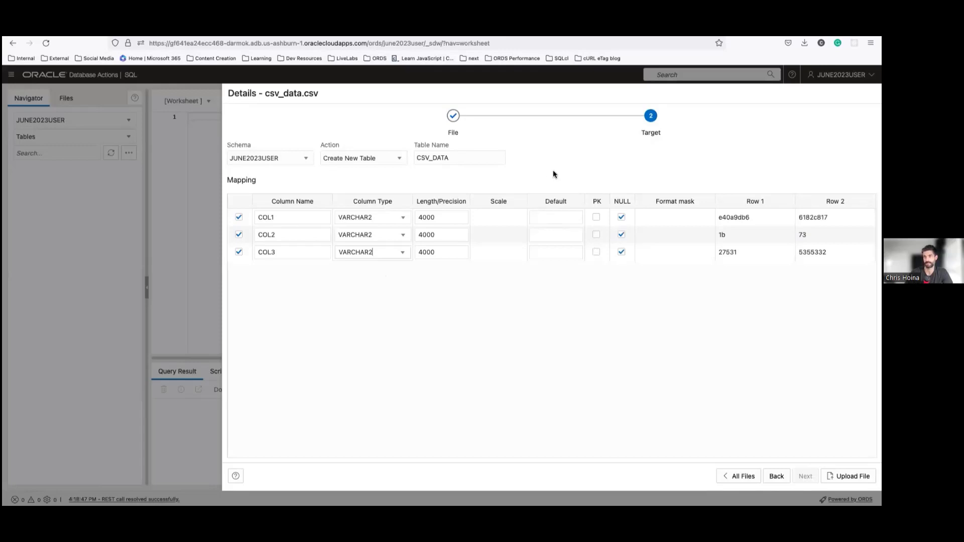
{"action": "left_click", "coordinate": [487, 157]}
{"action": "left_click_drag", "start_coordinate": [487, 156], "coordinate": [392, 159]}
{"action": "mouse_move", "coordinate": [460, 155]}
{"action": "left_mouse_down"}
{"action": "mouse_move", "coordinate": [420, 156]}
{"action": "mouse_move", "coordinate": [451, 155]}
{"action": "left_mouse_up"}
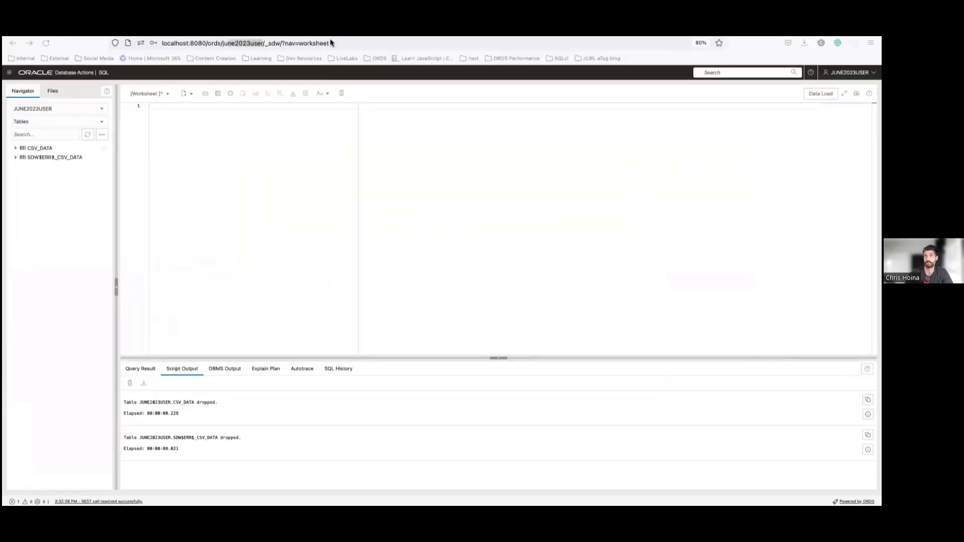
- Compare against LiveLabs step 8's enlarged CSV_DATA column-layout screenshot, then return to Database Actions
{"action": "left_click", "coordinate": [331, 36]}
{"action": "scroll", "coordinate": [430, 282], "scroll_direction": "down", "scroll_amount": 12}
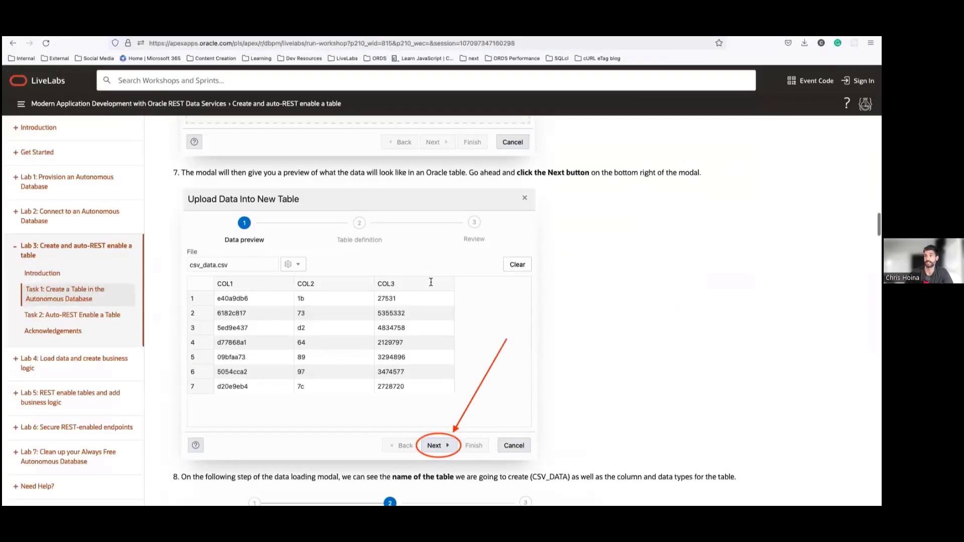
{"action": "scroll", "coordinate": [430, 282], "scroll_direction": "down", "scroll_amount": 1}
{"action": "left_click", "coordinate": [415, 206]}
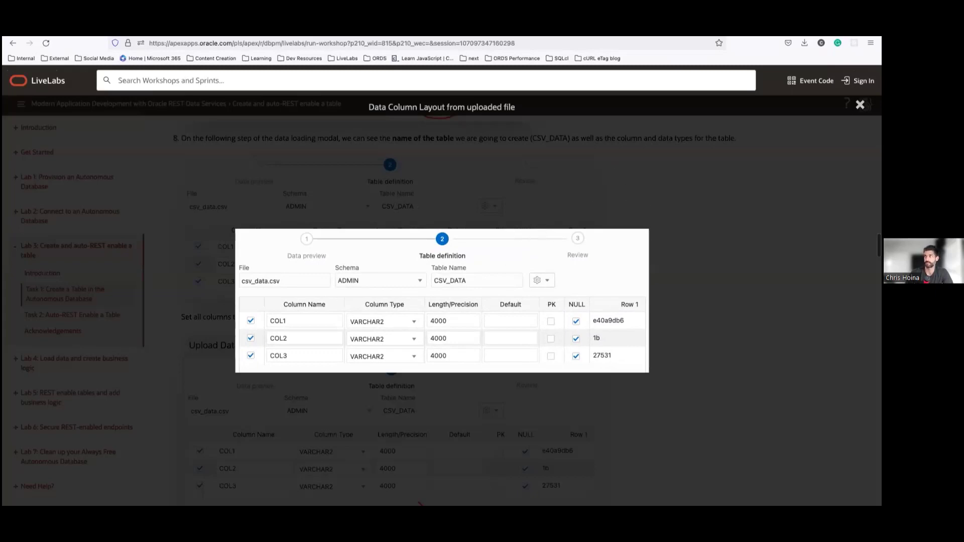
{"action": "left_click", "coordinate": [860, 105]}
{"action": "scroll", "coordinate": [334, 165], "scroll_direction": "down", "scroll_amount": 1}
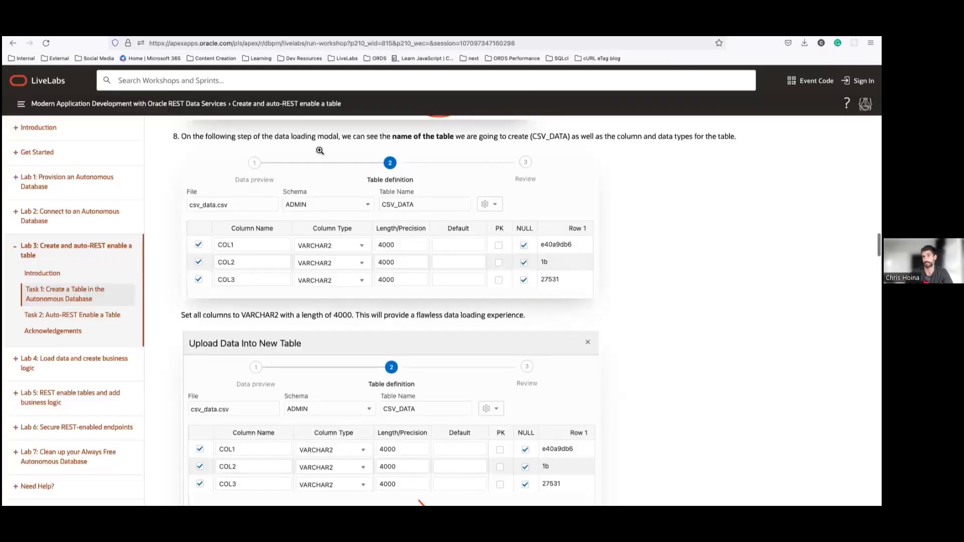
{"action": "key", "text": "ctrl+Up"}
{"action": "left_click", "coordinate": [436, 61]}
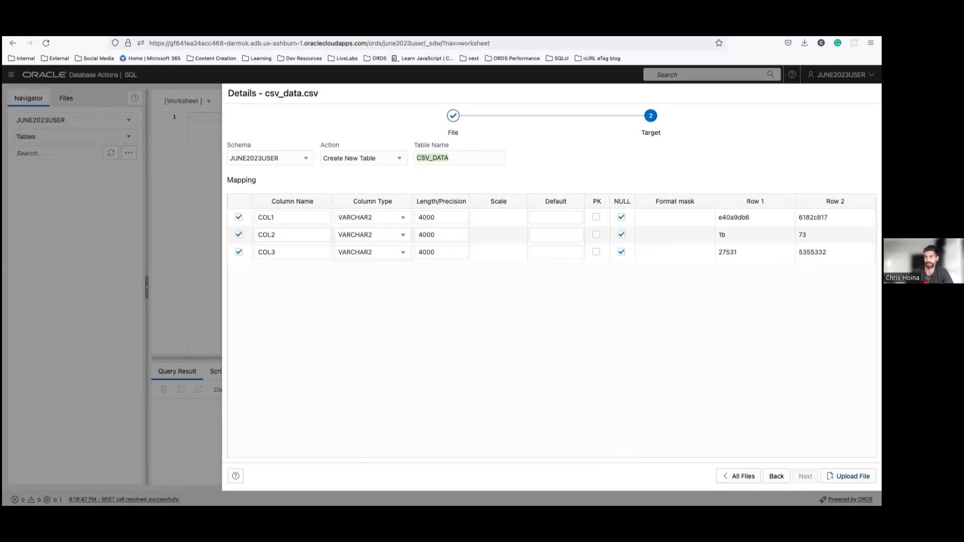
- Run the csv_data.csv load into new table CSV_DATA (7 rows) and close Data Loading
{"action": "left_click", "coordinate": [731, 477]}
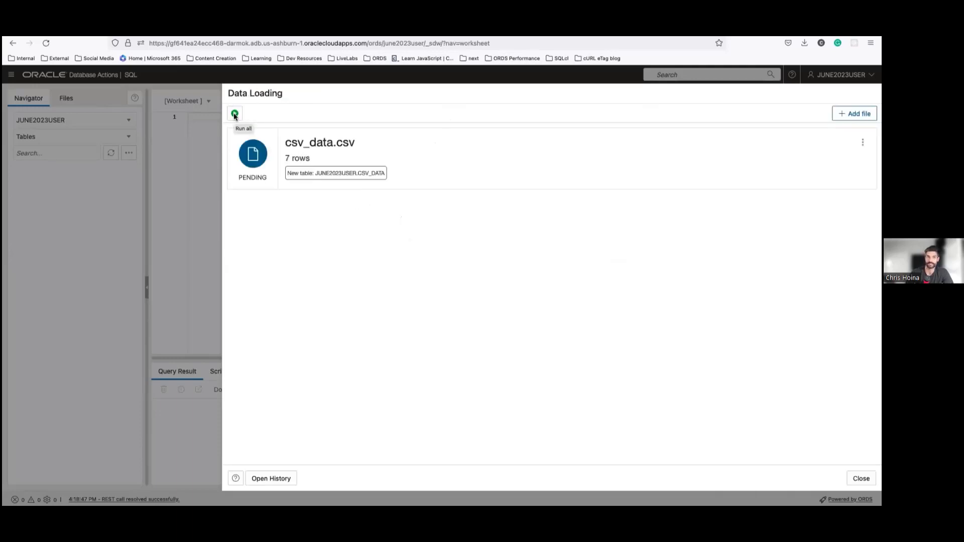
{"action": "left_click", "coordinate": [862, 143]}
{"action": "left_click", "coordinate": [827, 154]}
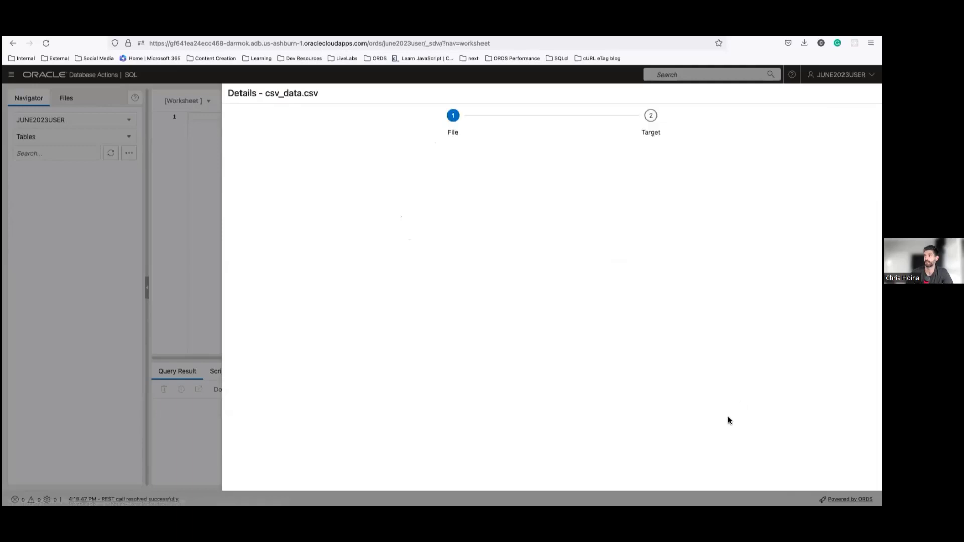
{"action": "left_click", "coordinate": [805, 475]}
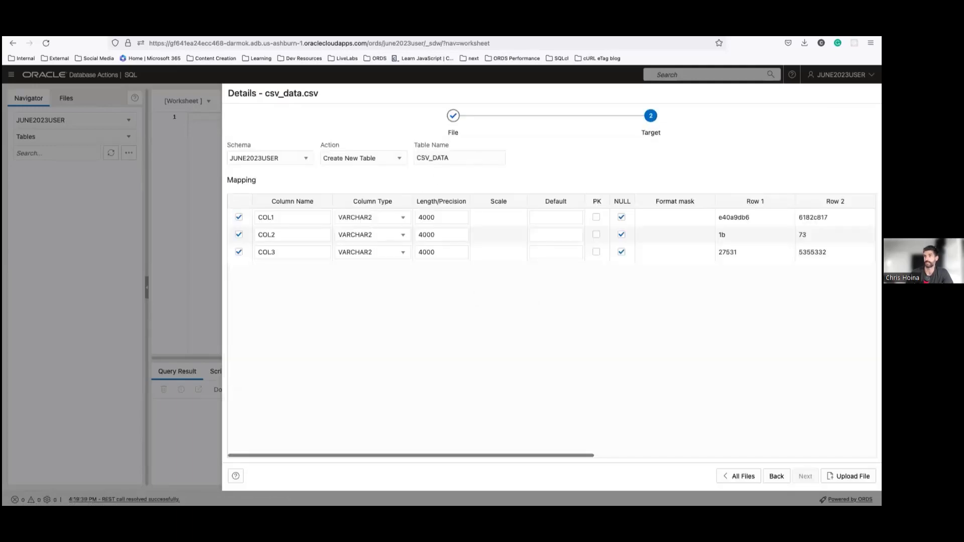
{"action": "left_click", "coordinate": [848, 476]}
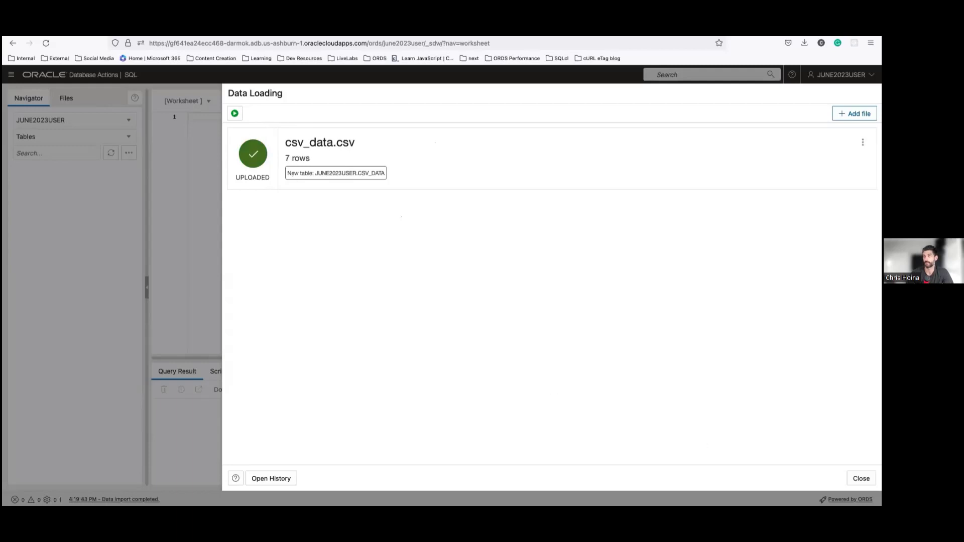
{"action": "left_click", "coordinate": [861, 478]}
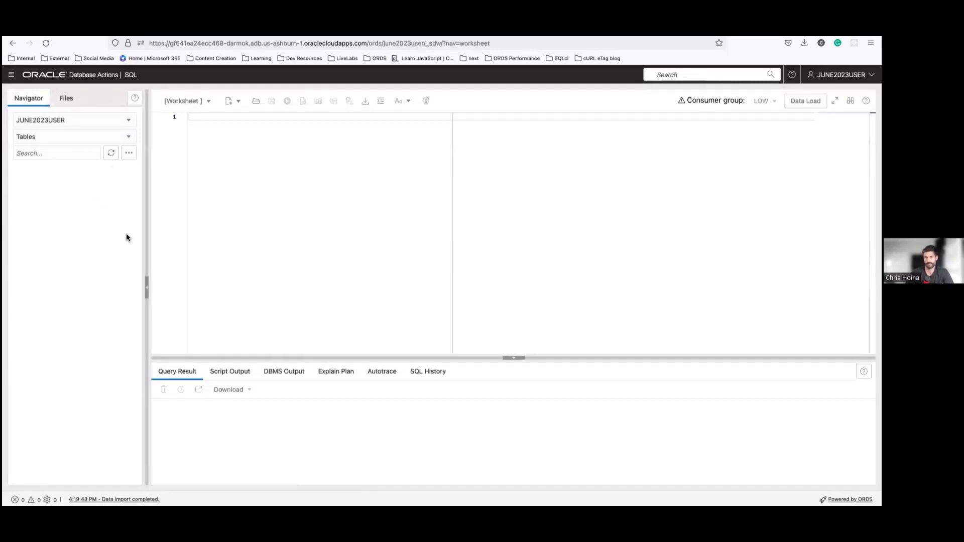
- Refresh the Navigator's Tables list and select the newly created CSV_DATA table
{"action": "left_click", "coordinate": [111, 152]}
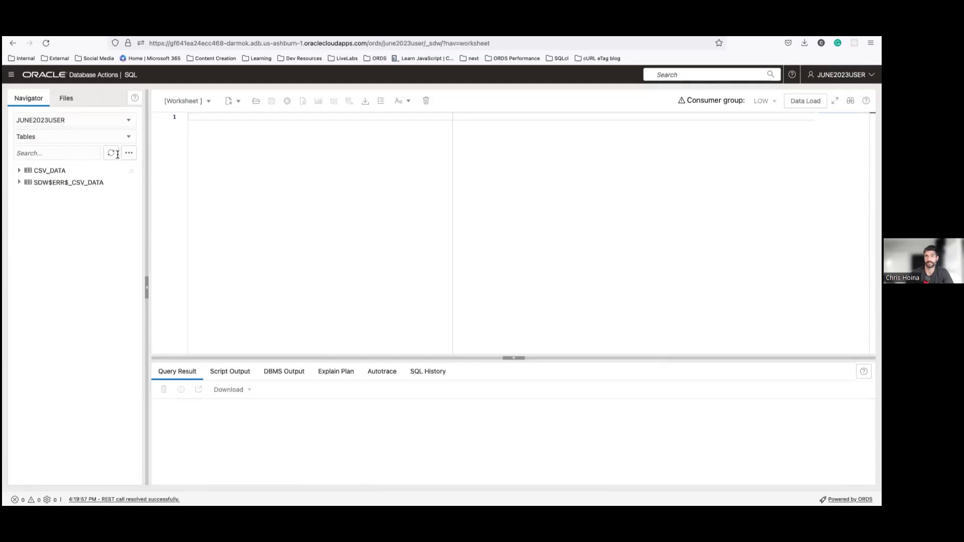
{"action": "left_click", "coordinate": [64, 173]}
{"action": "left_click", "coordinate": [54, 173]}
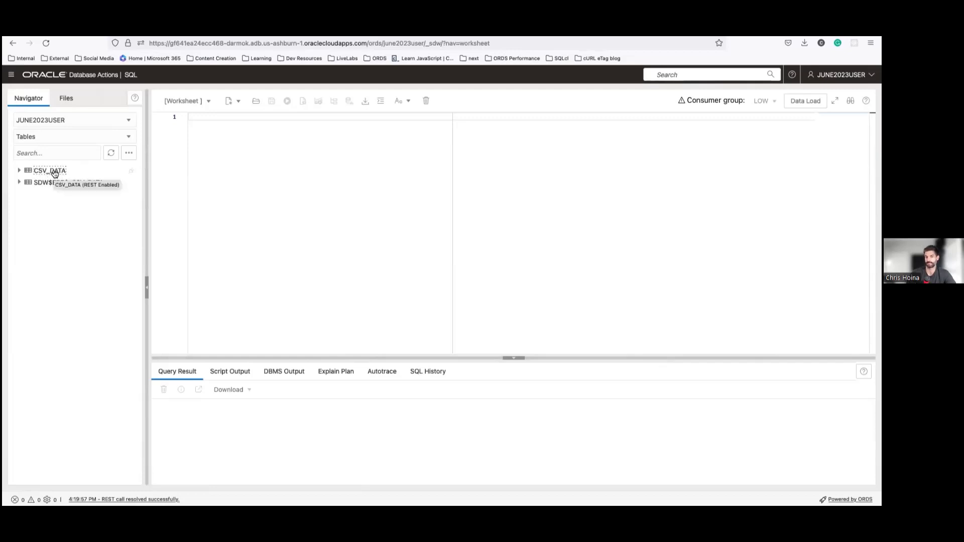
- Disable REST for the CSV_DATA table and confirm the change
{"action": "right_click", "coordinate": [54, 173]}
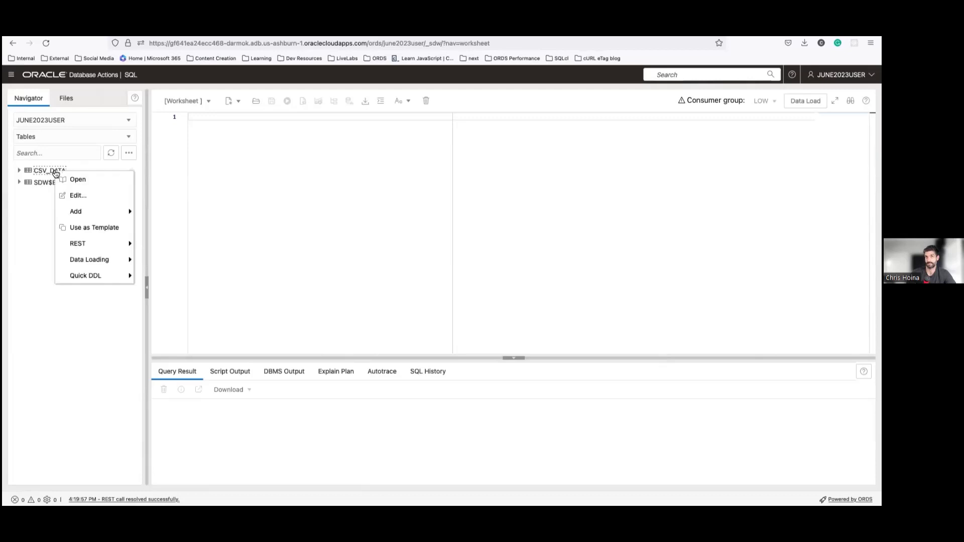
{"action": "mouse_move", "coordinate": [95, 243]}
{"action": "left_click", "coordinate": [175, 244]}
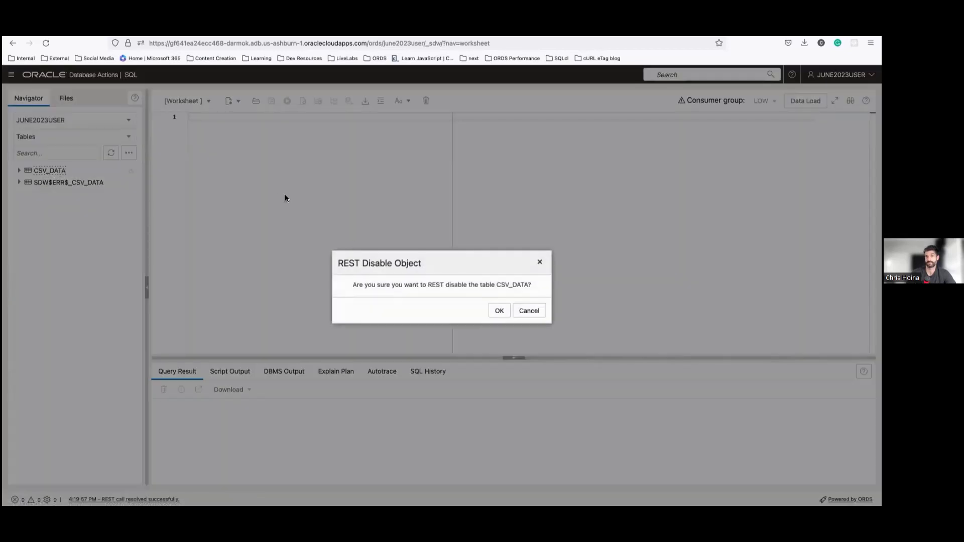
{"action": "left_click", "coordinate": [488, 312]}
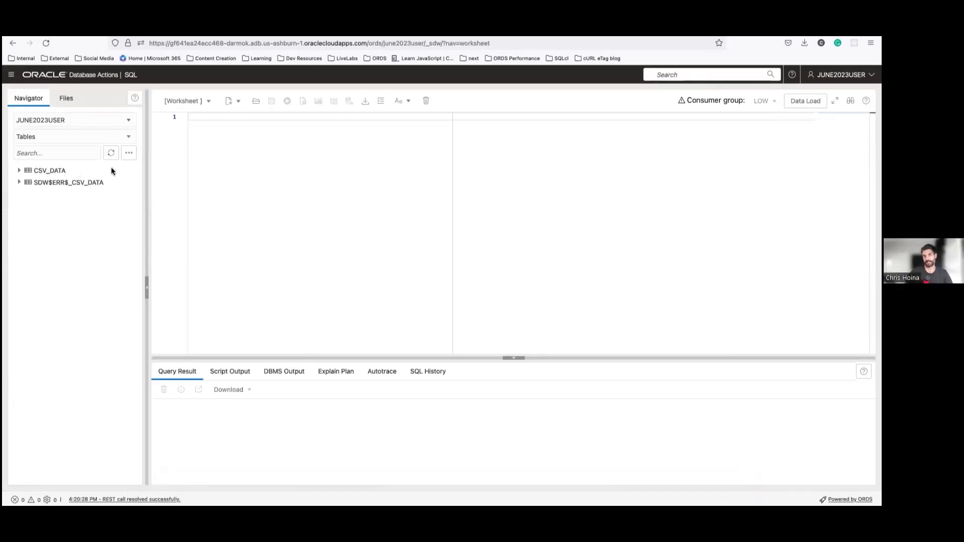
- View CSV_DATA's details, checking its three columns and seven data rows, then close them
{"action": "right_click", "coordinate": [40, 171]}
{"action": "left_click", "coordinate": [63, 181]}
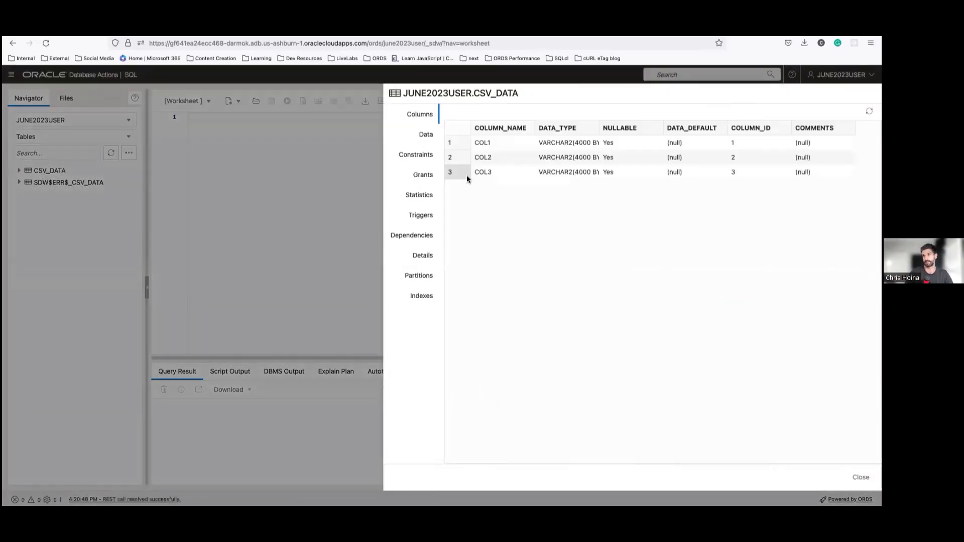
{"action": "left_click", "coordinate": [427, 136]}
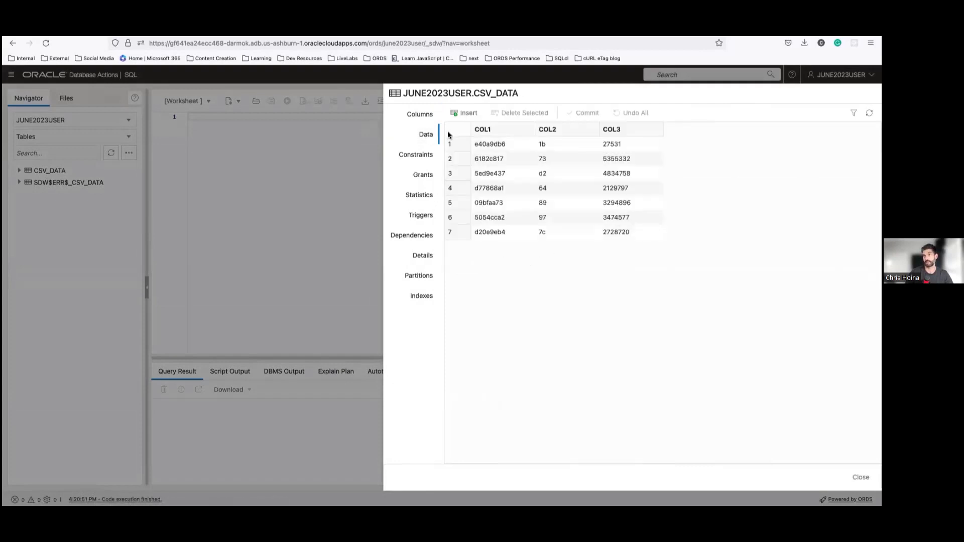
{"action": "left_click", "coordinate": [860, 477]}
{"action": "left_click", "coordinate": [53, 170]}
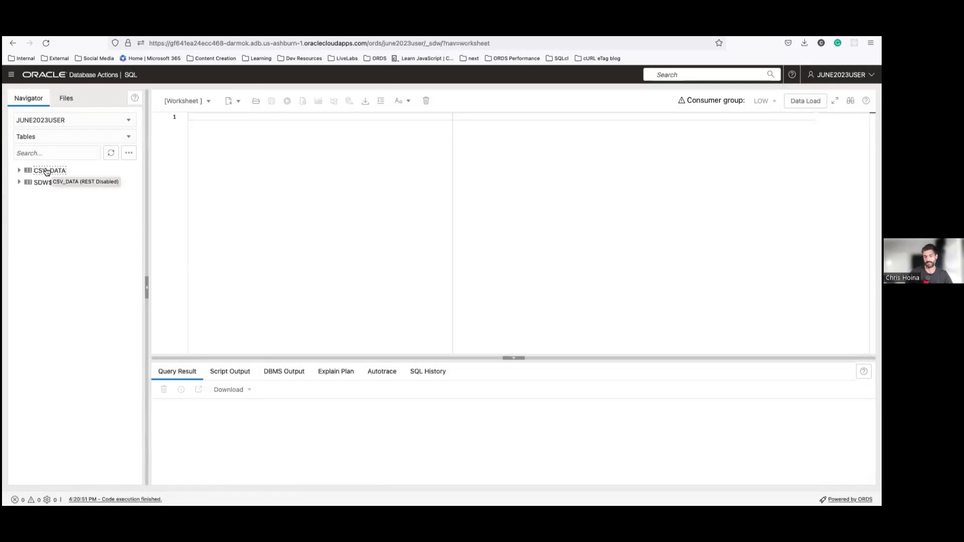
- Recheck CSV_DATA's data, then drag the table from the Navigator into the worksheet
{"action": "right_click", "coordinate": [44, 171]}
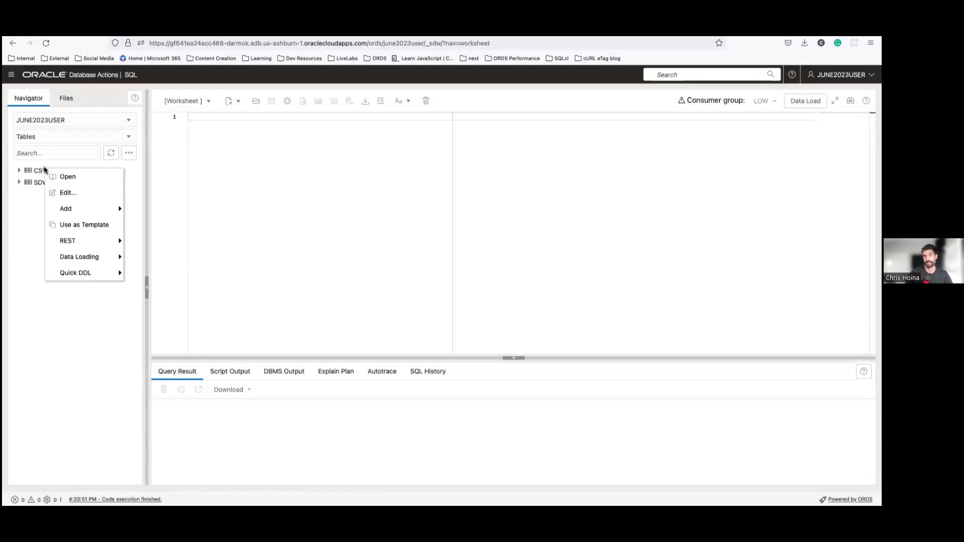
{"action": "left_click", "coordinate": [73, 179]}
{"action": "left_click", "coordinate": [425, 134]}
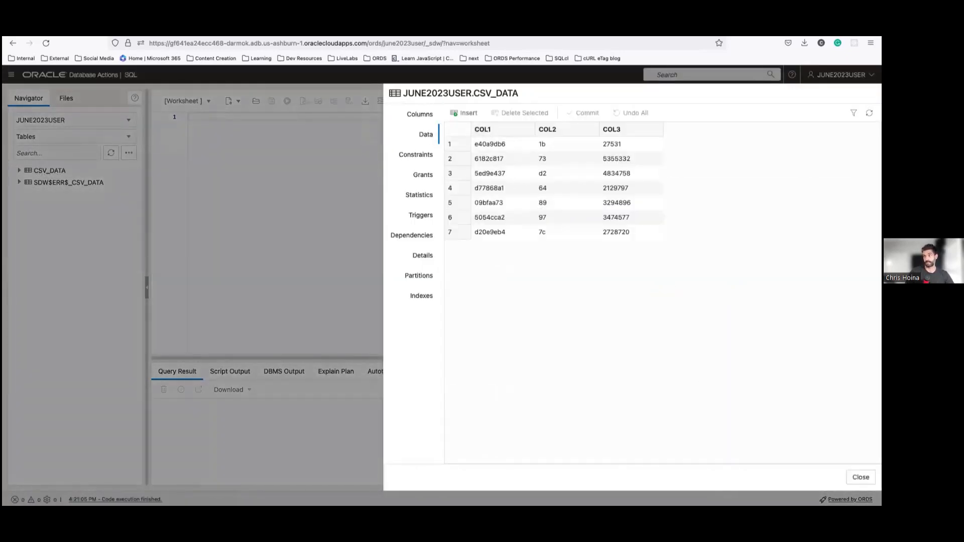
{"action": "left_click", "coordinate": [860, 477]}
{"action": "left_click_drag", "start_coordinate": [49, 171], "coordinate": [330, 187]}
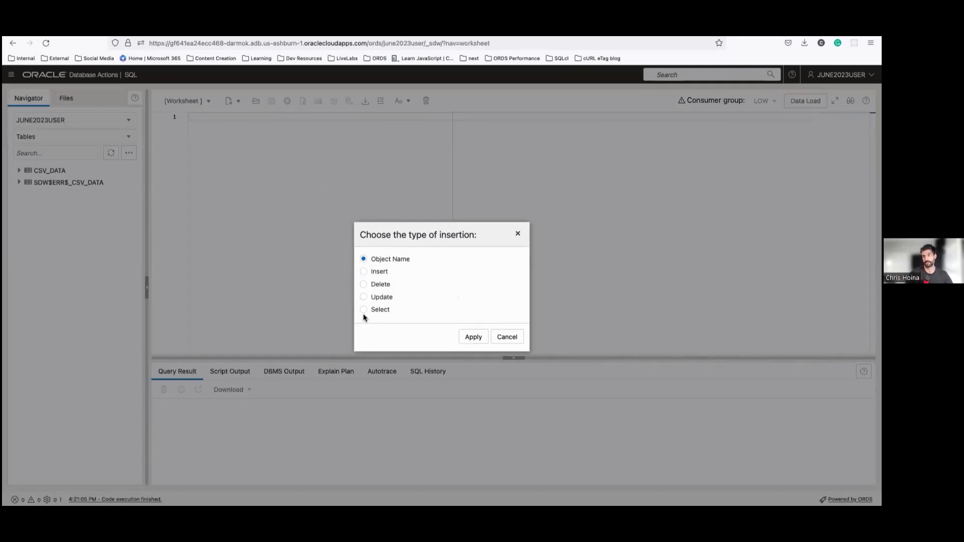
- Generate and run SELECT COL1, COL2, COL3 FROM CSV_DATA, enlarging the output to show 7 rows
{"action": "left_click", "coordinate": [474, 337]}
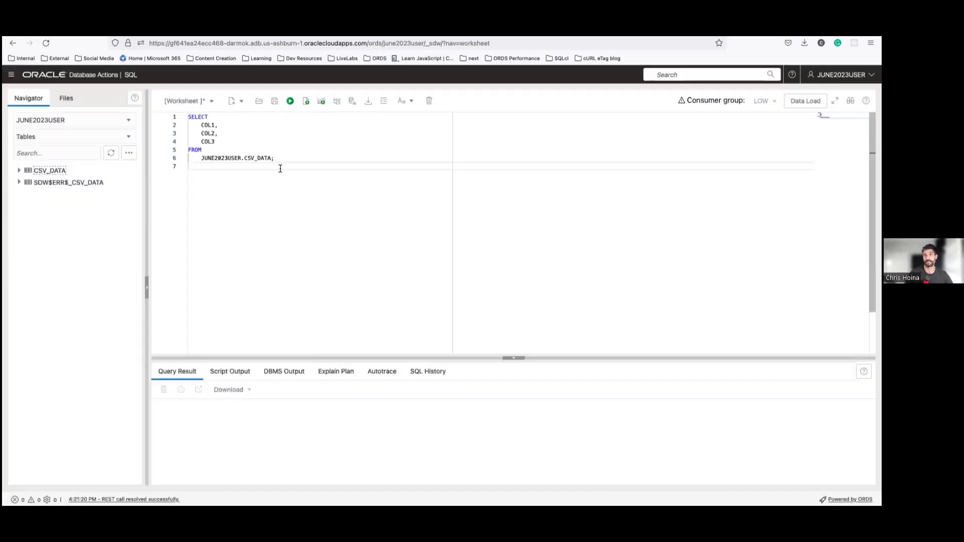
{"action": "left_click", "coordinate": [307, 101]}
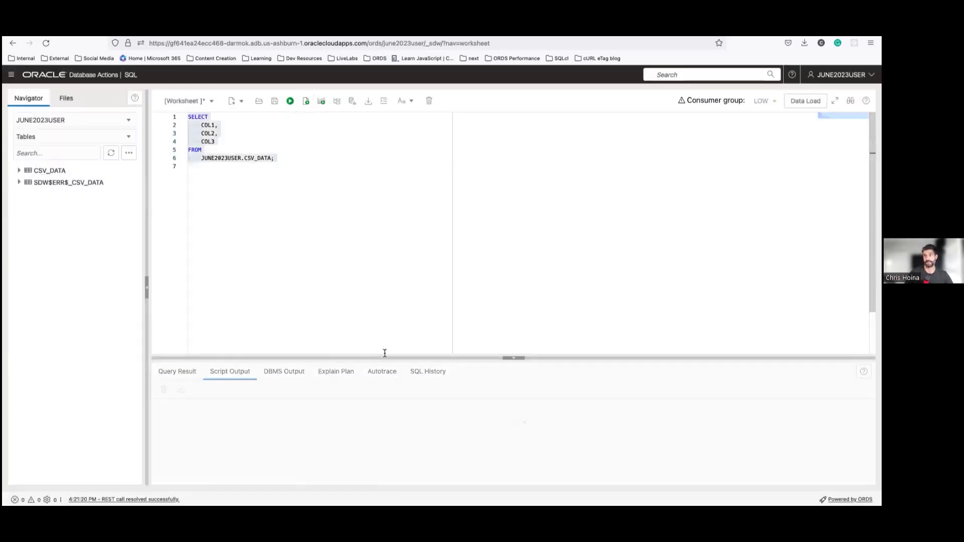
{"action": "left_click_drag", "start_coordinate": [385, 356], "coordinate": [384, 276]}
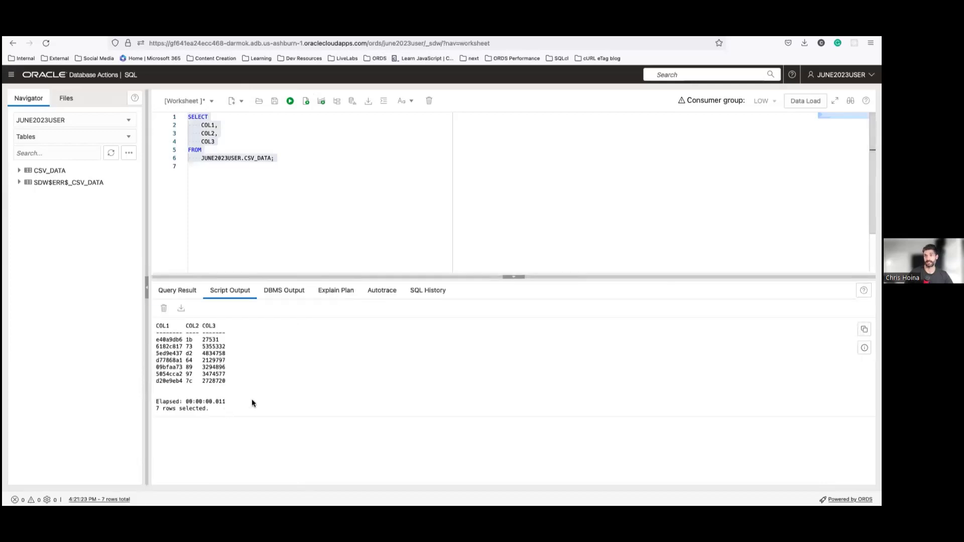
{"action": "left_click", "coordinate": [285, 246]}
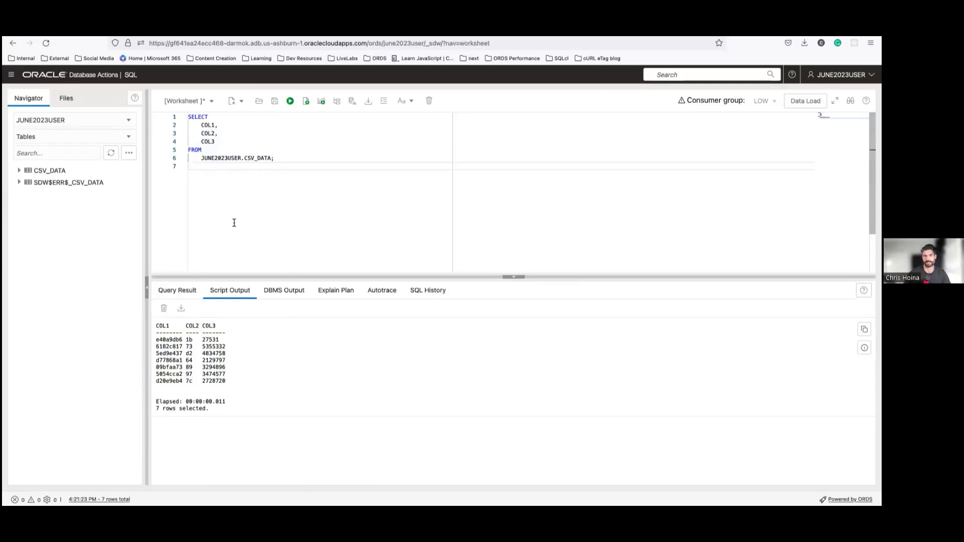
{"action": "left_click_drag", "start_coordinate": [315, 186], "coordinate": [145, 107]}
- Delete the SELECT query and bring up the REST Enable Object panel for CSV_DATA
{"action": "key", "text": "BackSpace"}
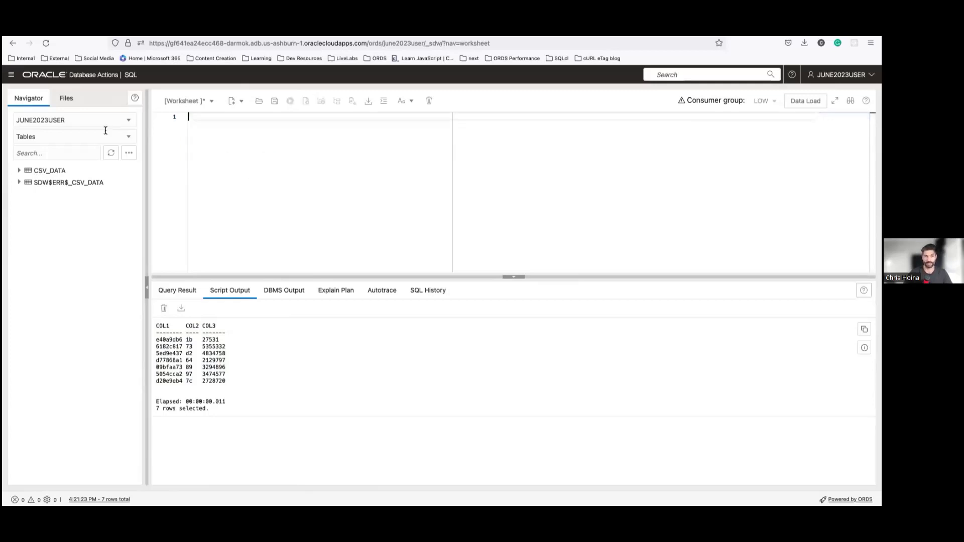
{"action": "right_click", "coordinate": [51, 170]}
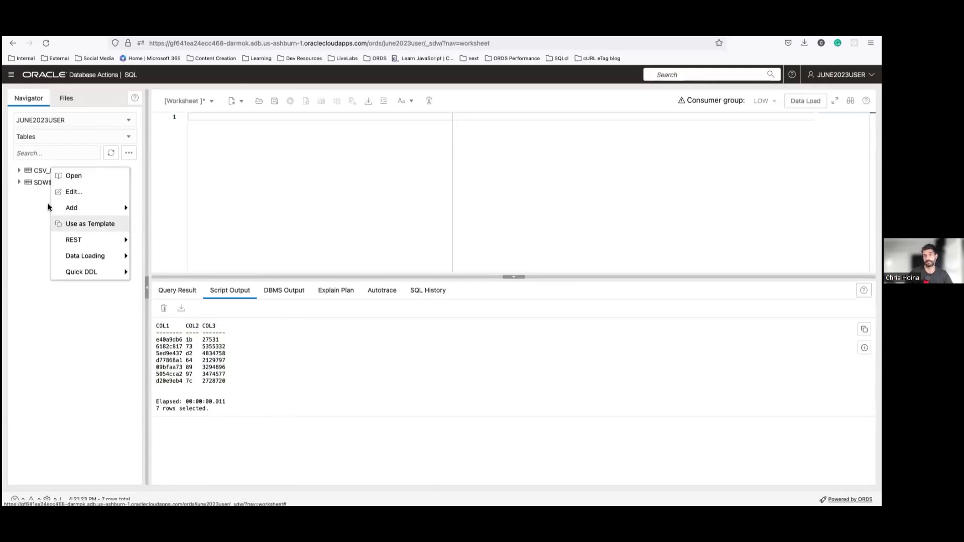
{"action": "mouse_move", "coordinate": [101, 241]}
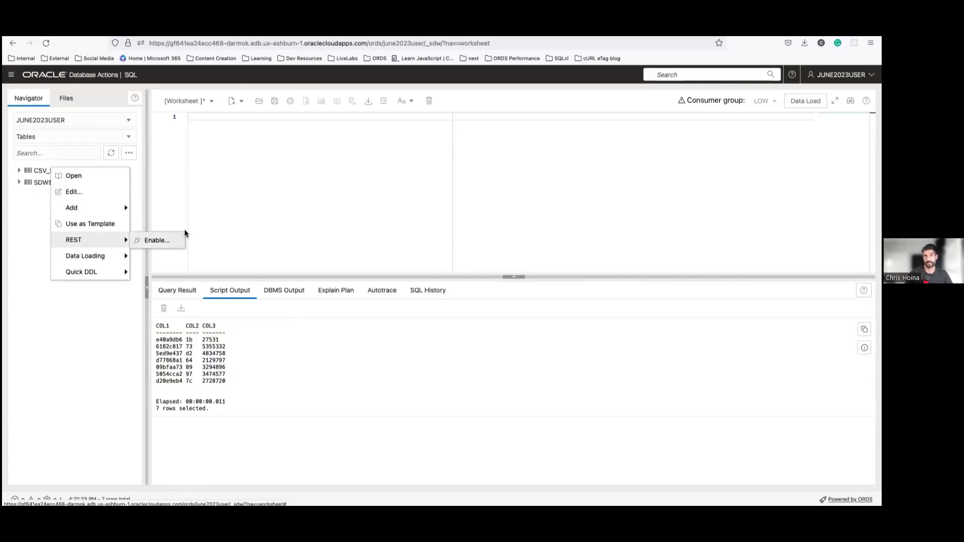
{"action": "left_click", "coordinate": [154, 242]}
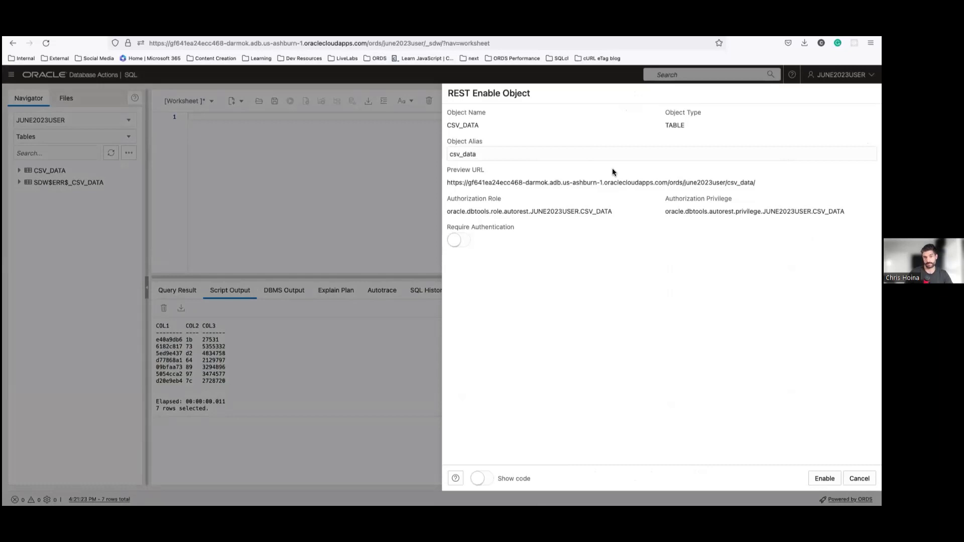
- Change the Object Alias from csv_data to generictable, then dismiss the REST settings panel
{"action": "double_click", "coordinate": [485, 156]}
{"action": "left_click", "coordinate": [491, 152]}
{"action": "double_click", "coordinate": [485, 154]}
{"action": "left_click", "coordinate": [482, 155]}
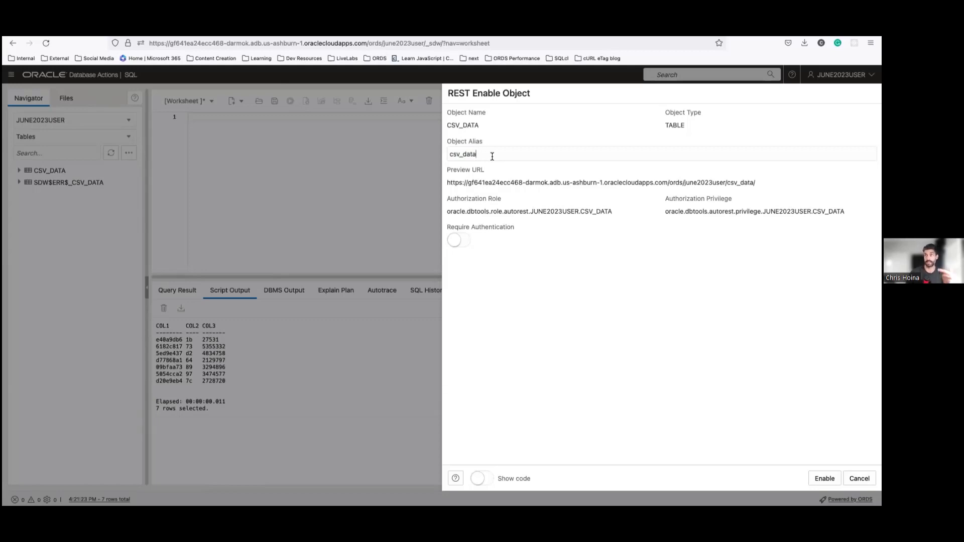
{"action": "left_click_drag", "start_coordinate": [768, 178], "coordinate": [725, 182]}
{"action": "double_click", "coordinate": [508, 152]}
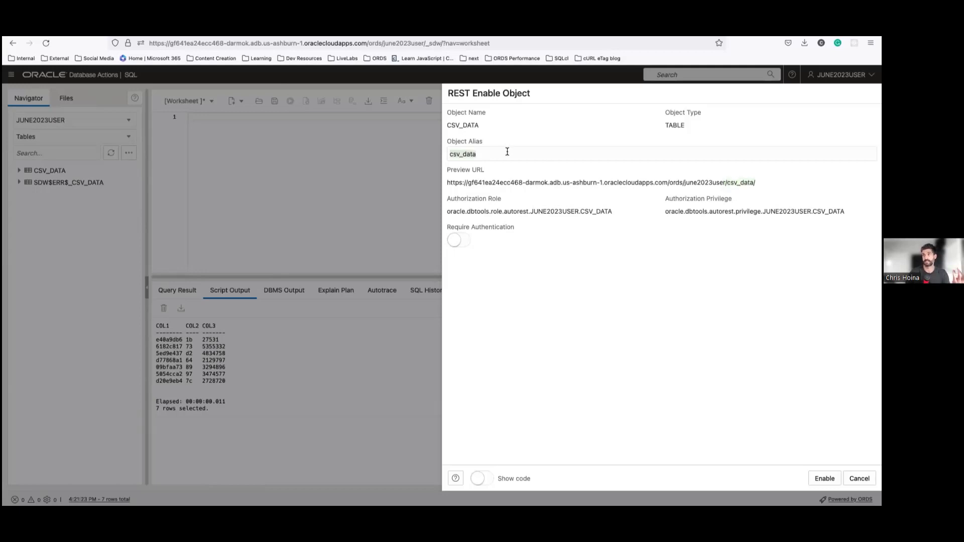
{"action": "type", "text": "generic"}
{"action": "key", "text": "BackSpace"}
{"action": "type", "text": "table"}
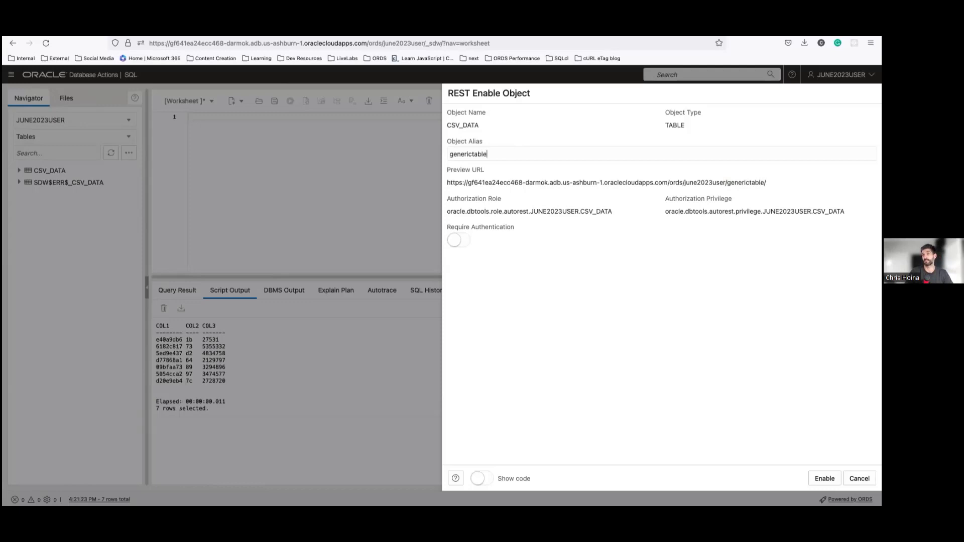
{"action": "left_click_drag", "start_coordinate": [509, 152], "coordinate": [398, 149]}
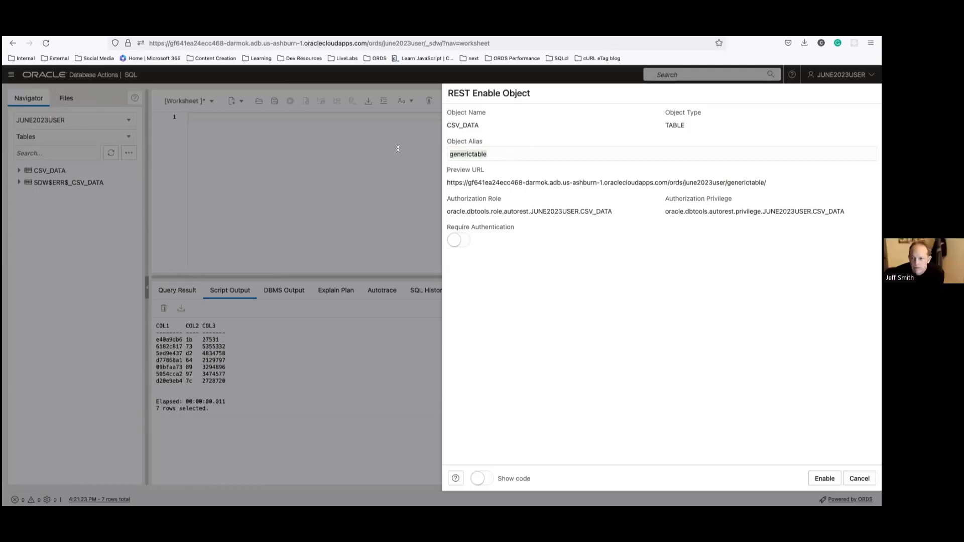
{"action": "left_click", "coordinate": [384, 328]}
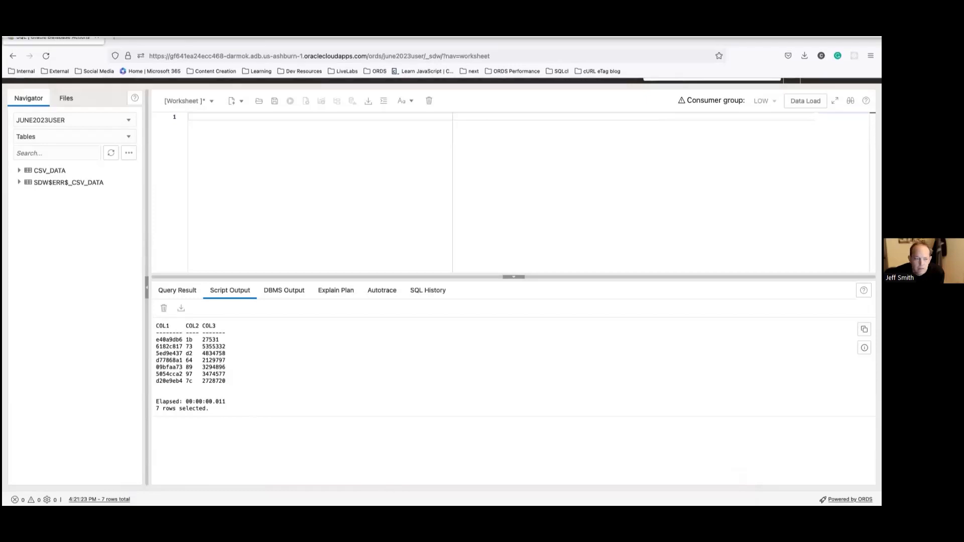
{"action": "left_click", "coordinate": [29, 41]}
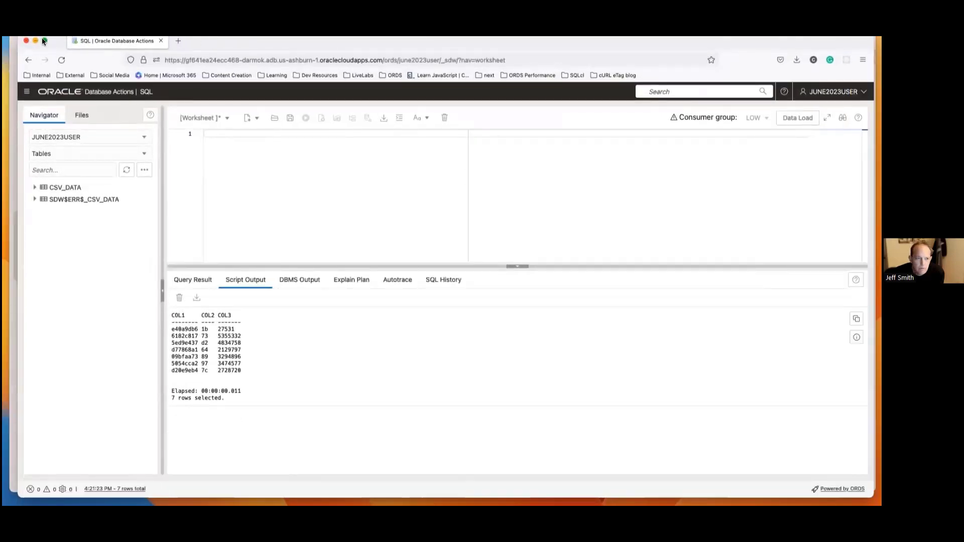
{"action": "left_click", "coordinate": [45, 41]}
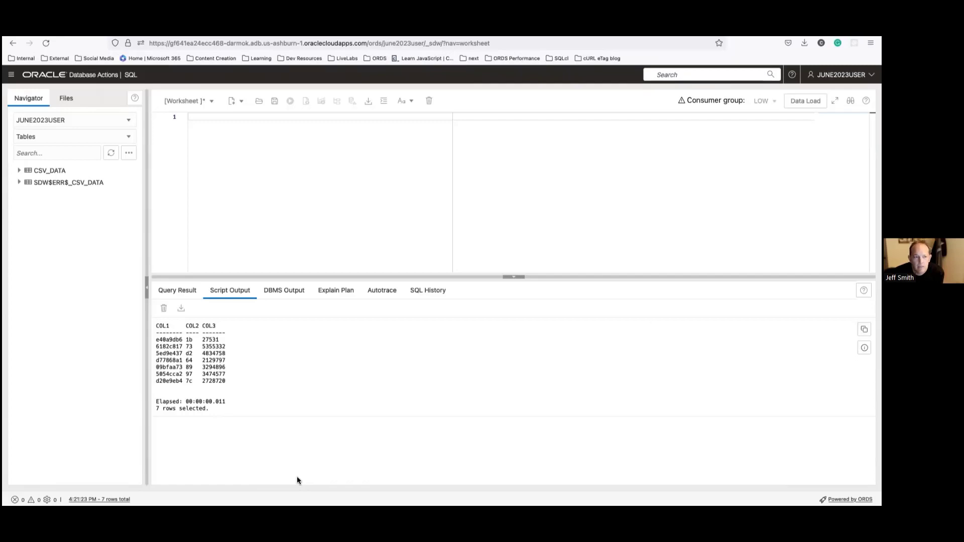
- Show CSV_DATA's REST Enable code: ORDS.ENABLE_OBJECT with alias csv_data and authorization FALSE
{"action": "right_click", "coordinate": [46, 169]}
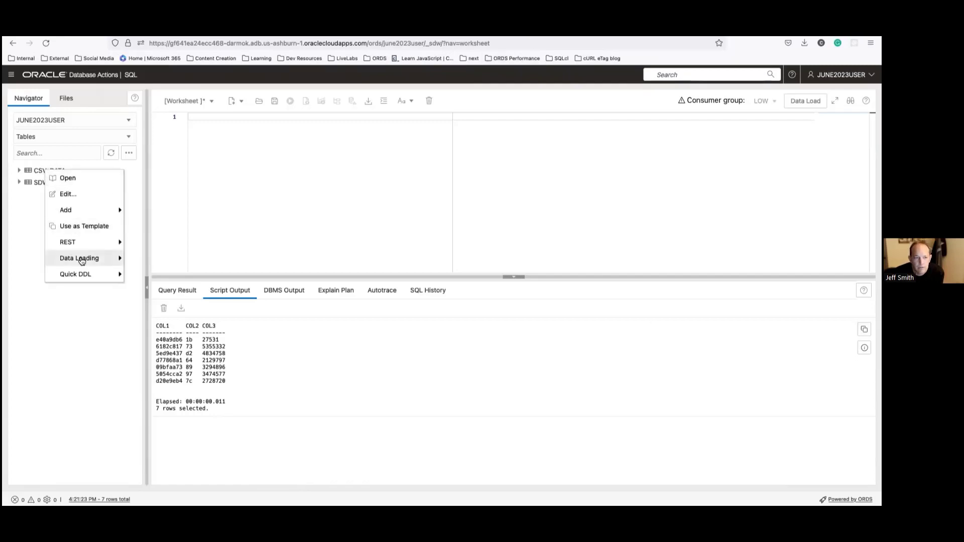
{"action": "mouse_move", "coordinate": [78, 245]}
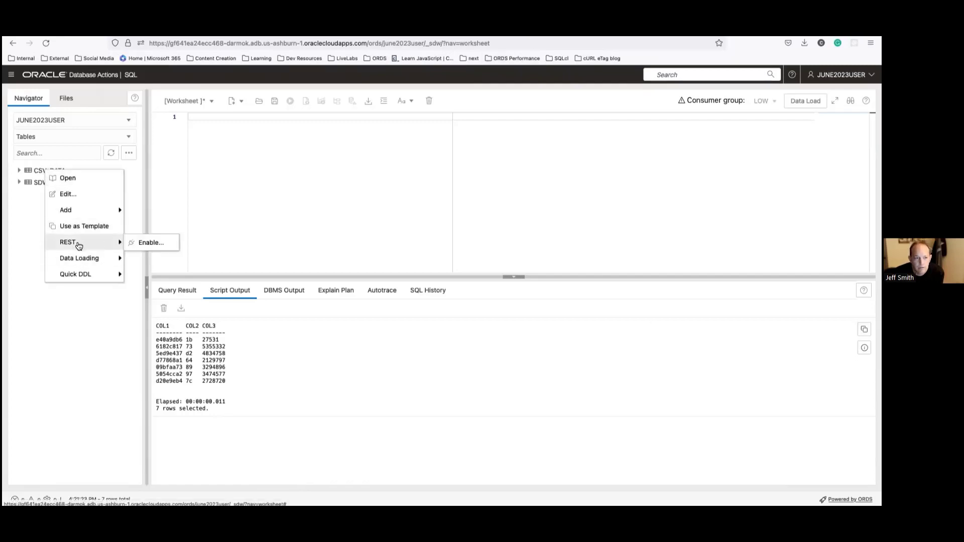
{"action": "left_click", "coordinate": [158, 243]}
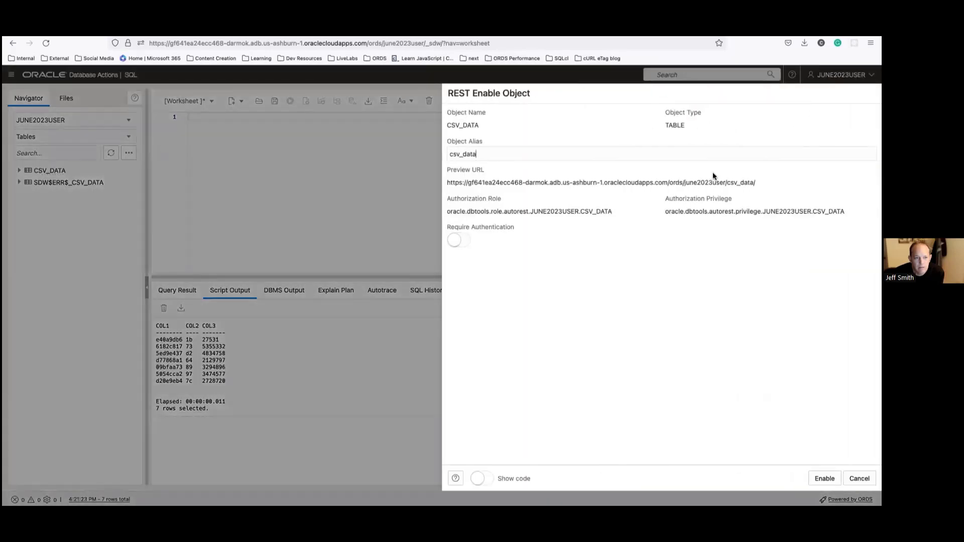
{"action": "left_click", "coordinate": [478, 476]}
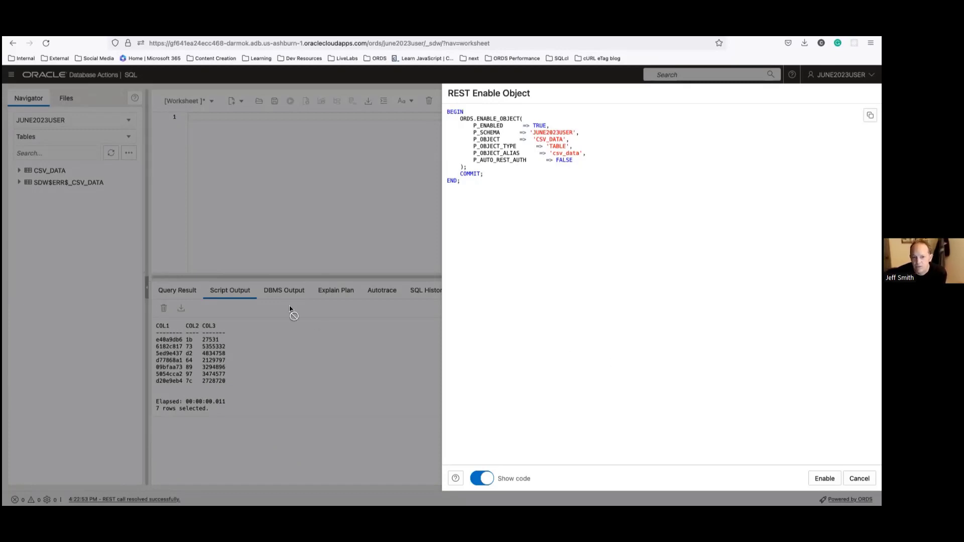
{"action": "left_click", "coordinate": [490, 478]}
{"action": "left_click", "coordinate": [478, 479]}
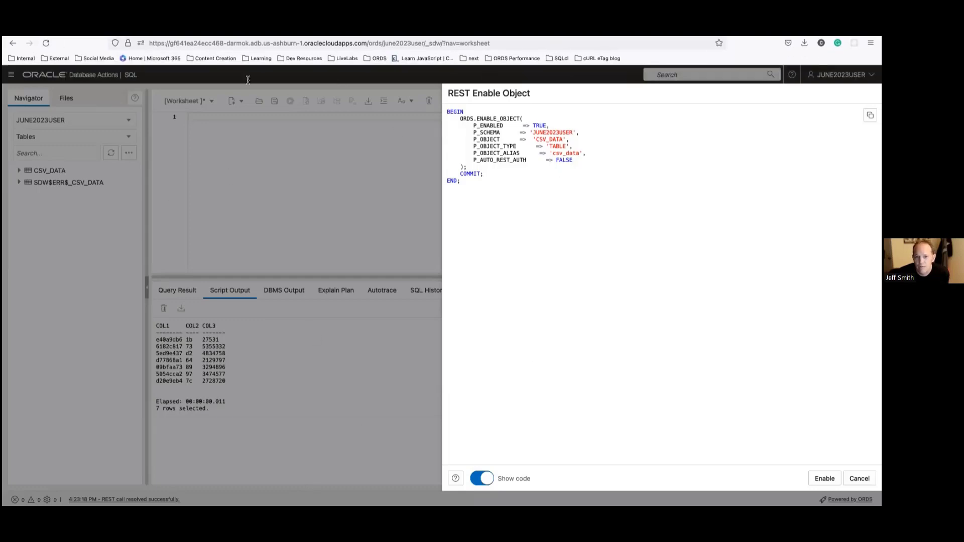
{"action": "key", "text": "ctrl+Up"}
- Review the CSV upload steps on the LiveLabs workshop page
{"action": "left_click", "coordinate": [522, 56]}
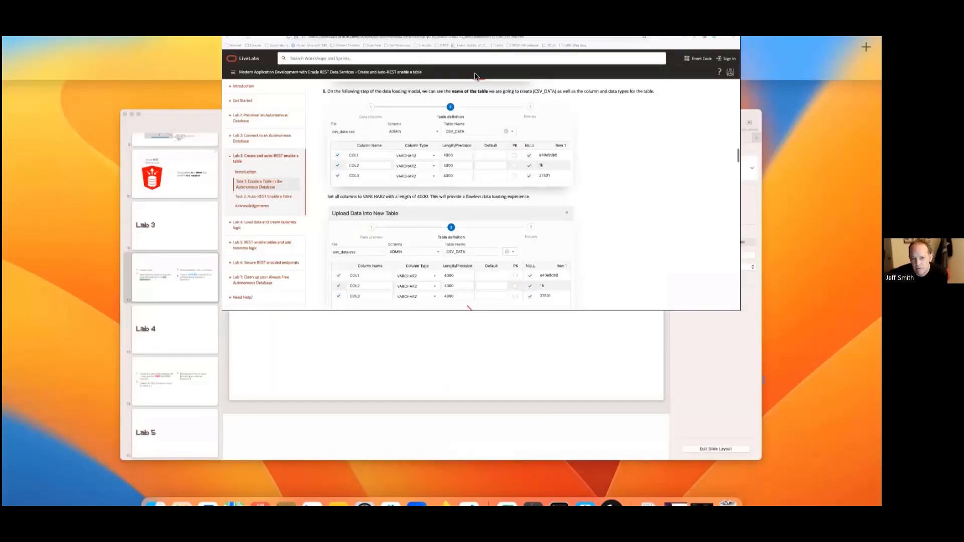
{"action": "scroll", "coordinate": [416, 348], "scroll_direction": "up", "scroll_amount": 10}
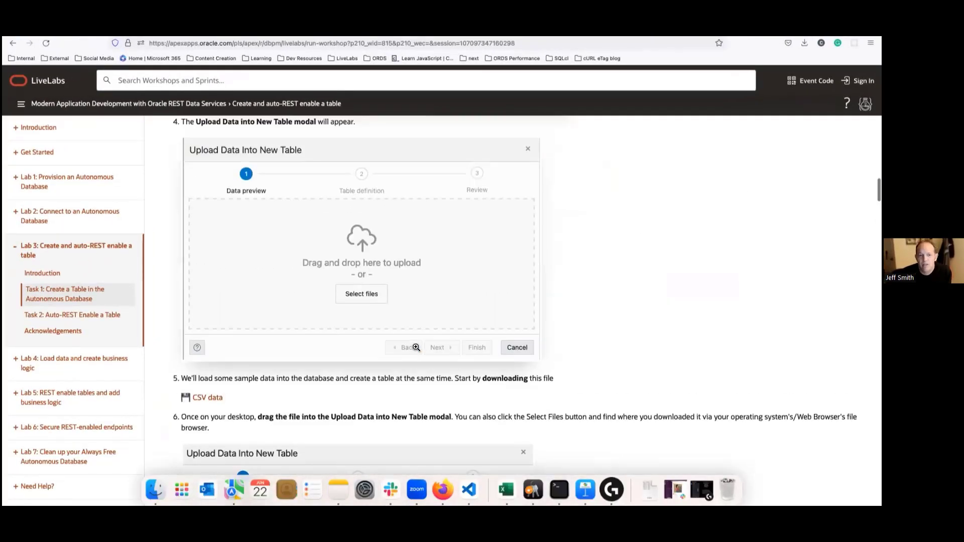
{"action": "scroll", "coordinate": [416, 348], "scroll_direction": "down", "scroll_amount": 5}
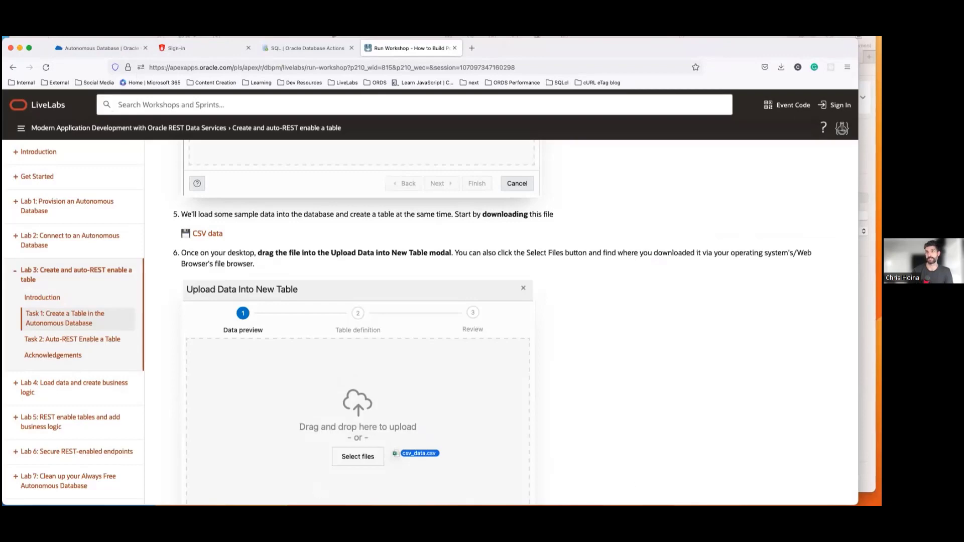
- Move the browser and slide windows aside and enlarge the Terminal running ords serve on port 8080
{"action": "left_click_drag", "start_coordinate": [602, 48], "coordinate": [626, 96]}
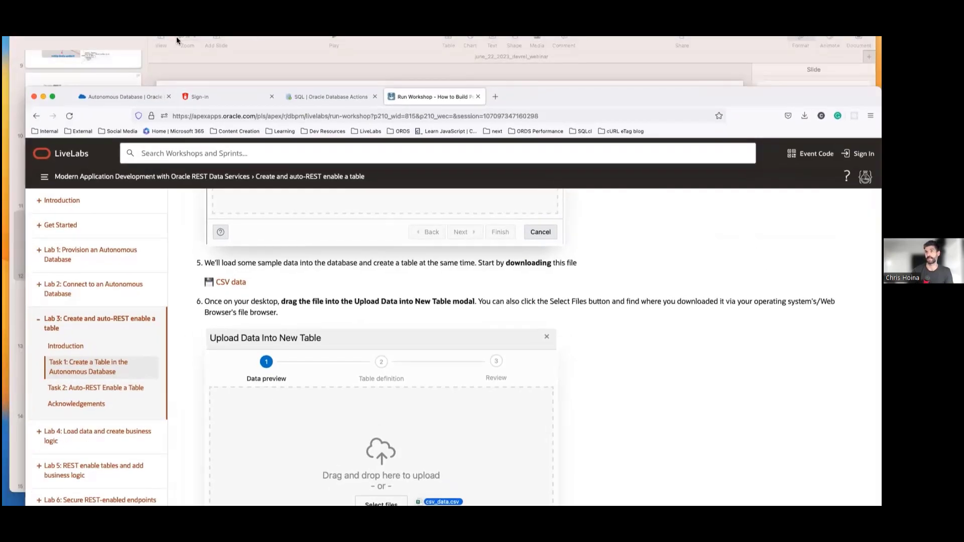
{"action": "left_click_drag", "start_coordinate": [241, 38], "coordinate": [241, 48]}
{"action": "left_click_drag", "start_coordinate": [105, 118], "coordinate": [101, 205]}
{"action": "left_click_drag", "start_coordinate": [659, 89], "coordinate": [636, 367]}
{"action": "left_click_drag", "start_coordinate": [640, 206], "coordinate": [645, 412]}
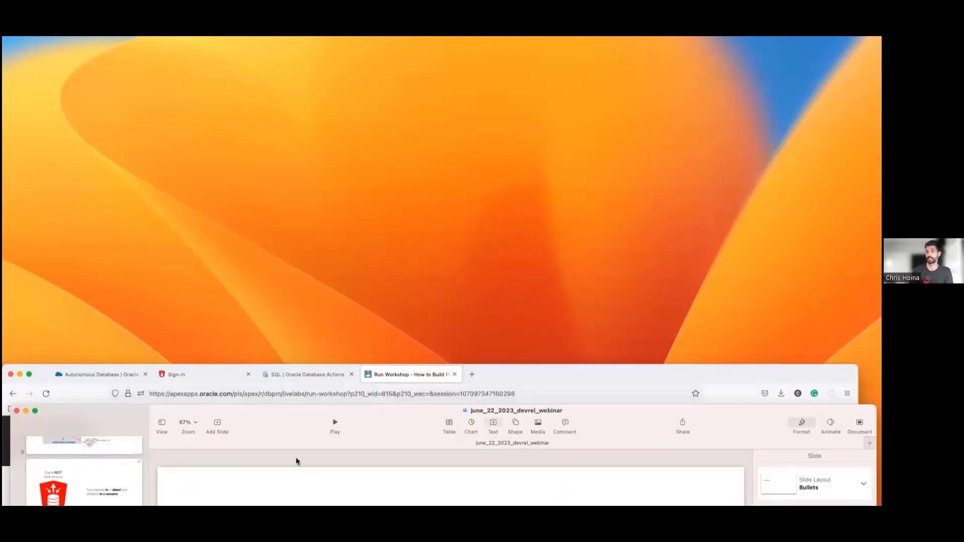
{"action": "left_click_drag", "start_coordinate": [880, 271], "coordinate": [245, 89]}
{"action": "left_click_drag", "start_coordinate": [376, 274], "coordinate": [688, 326]}
{"action": "left_click_drag", "start_coordinate": [552, 90], "coordinate": [532, 86]}
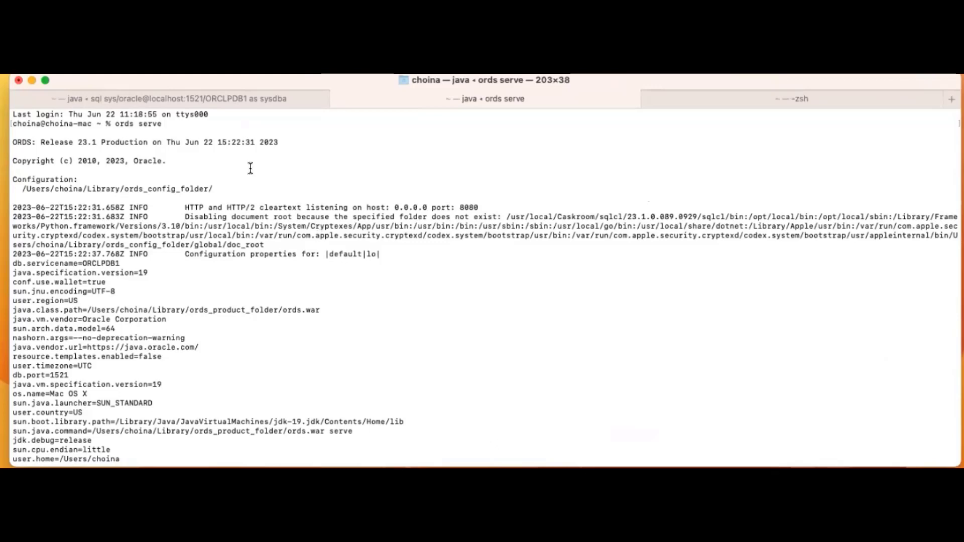
- Enlarge the Terminal window so the ords serve default configuration properties wrap less
{"action": "left_click_drag", "start_coordinate": [112, 124], "coordinate": [209, 125]}
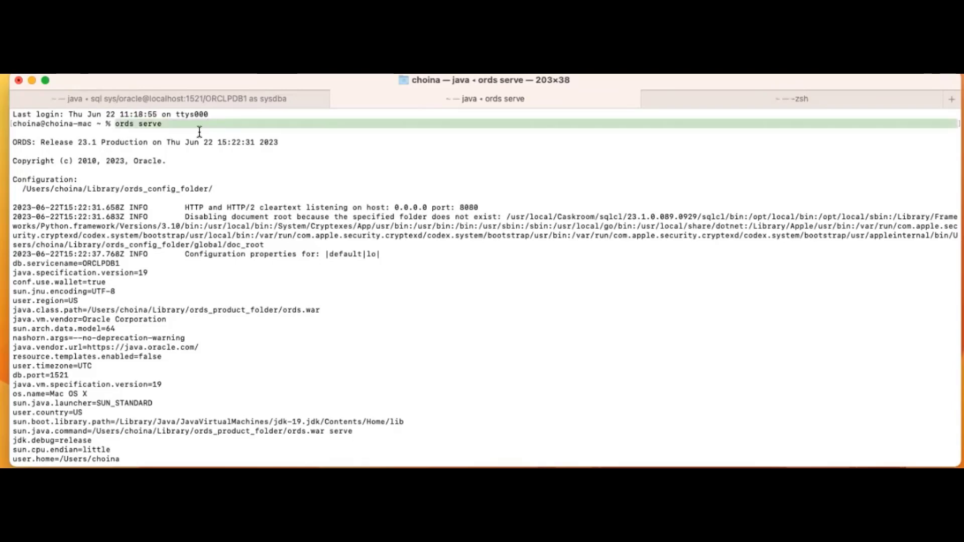
{"action": "left_click", "coordinate": [198, 134]}
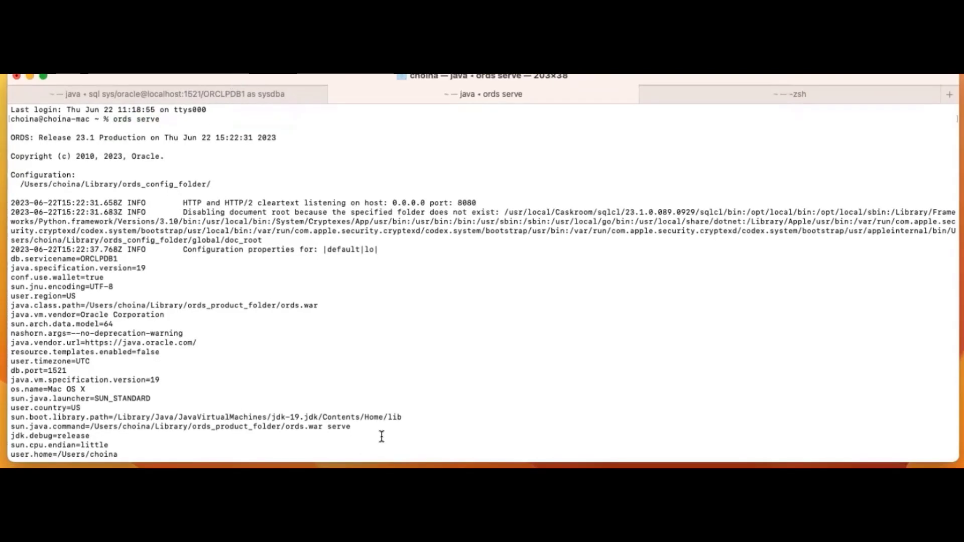
{"action": "left_click_drag", "start_coordinate": [958, 462], "coordinate": [963, 471]}
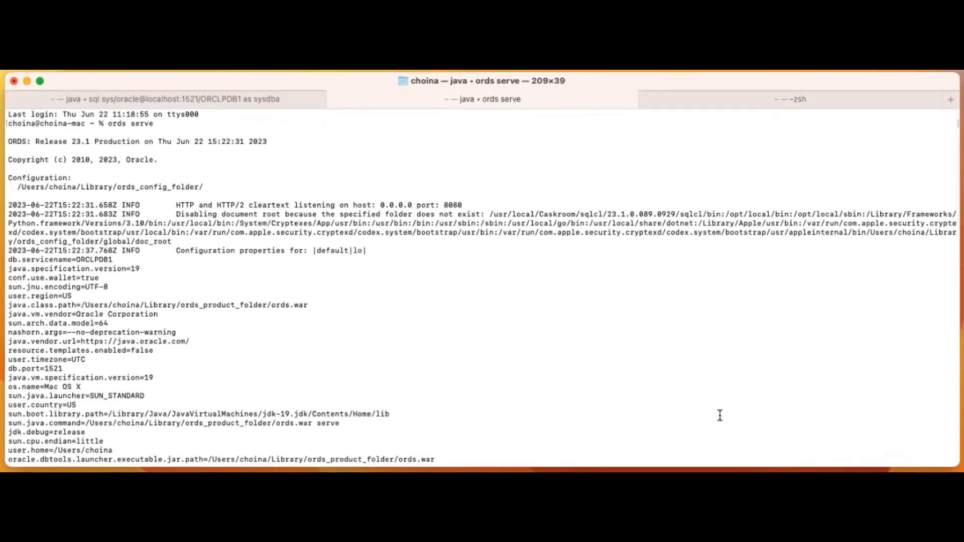
{"action": "scroll", "coordinate": [495, 434], "scroll_direction": "down", "scroll_amount": 5}
{"action": "scroll", "coordinate": [496, 434], "scroll_direction": "up", "scroll_amount": 5}
{"action": "left_click_drag", "start_coordinate": [959, 458], "coordinate": [963, 471]}
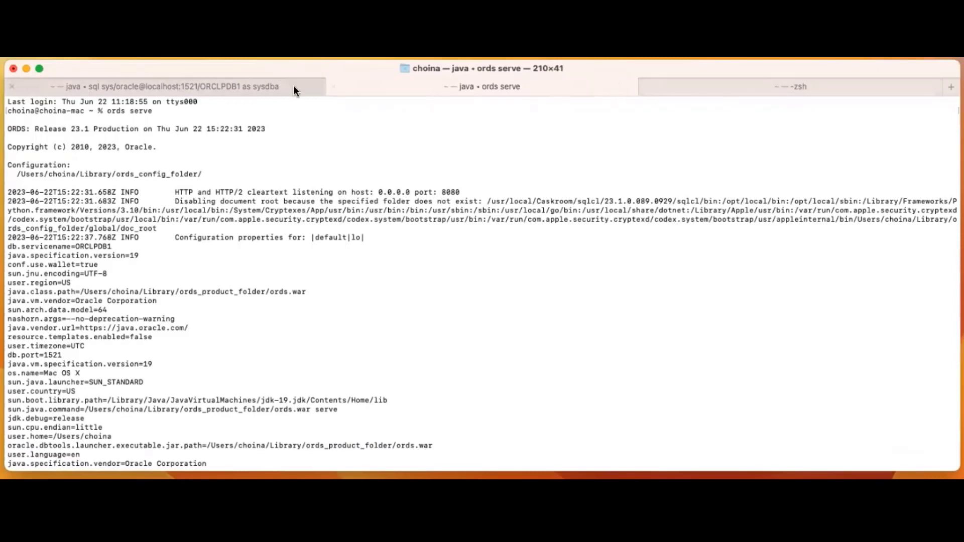
- Bring the Oracle Database Actions SQL page to the front and move its window up
{"action": "left_click", "coordinate": [146, 83]}
{"action": "scroll", "coordinate": [121, 313], "scroll_direction": "up", "scroll_amount": 5}
{"action": "scroll", "coordinate": [115, 336], "scroll_direction": "down", "scroll_amount": 5}
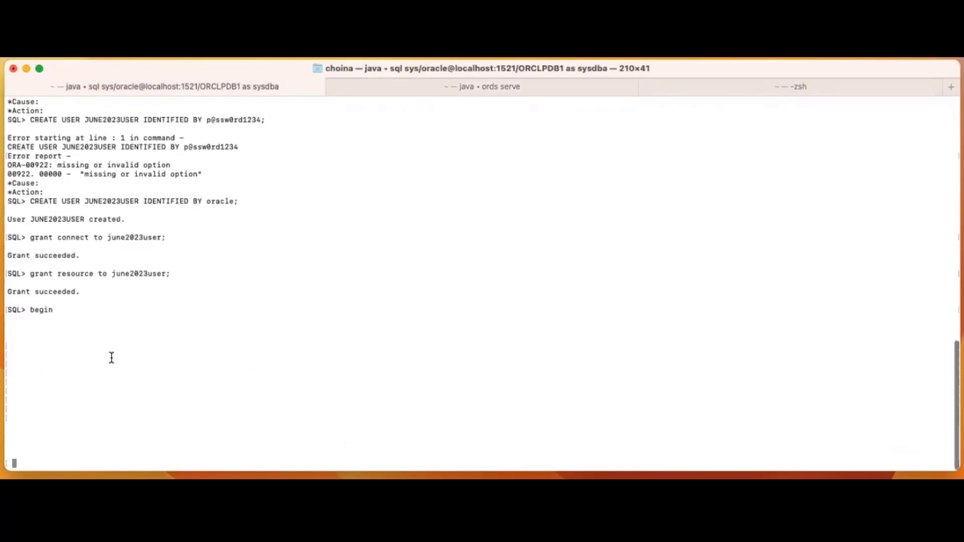
{"action": "key", "text": "ctrl+Up"}
{"action": "left_click", "coordinate": [546, 280]}
{"action": "left_click", "coordinate": [372, 377]}
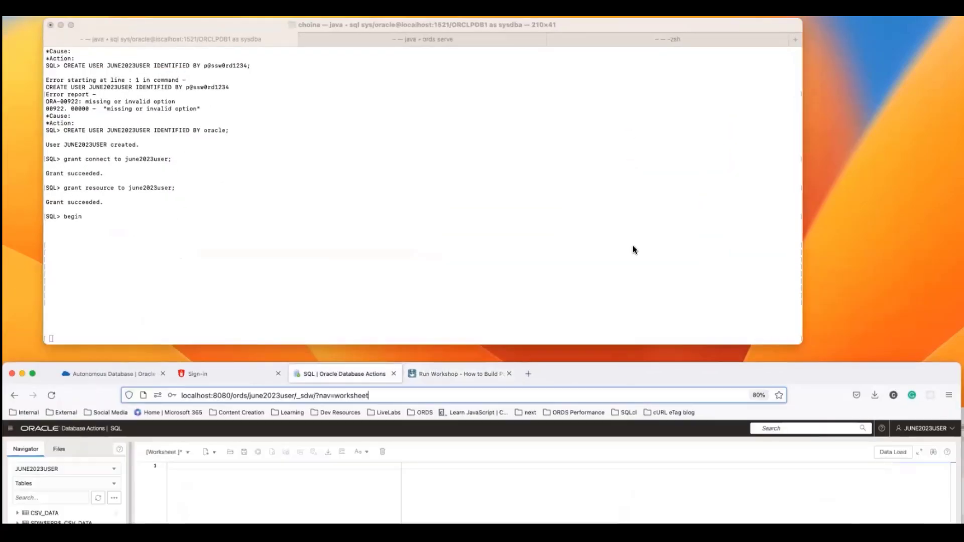
{"action": "left_click_drag", "start_coordinate": [632, 373], "coordinate": [632, 117]}
- Open the REST cURL command panel for the CSV_DATA table
{"action": "left_click", "coordinate": [41, 258]}
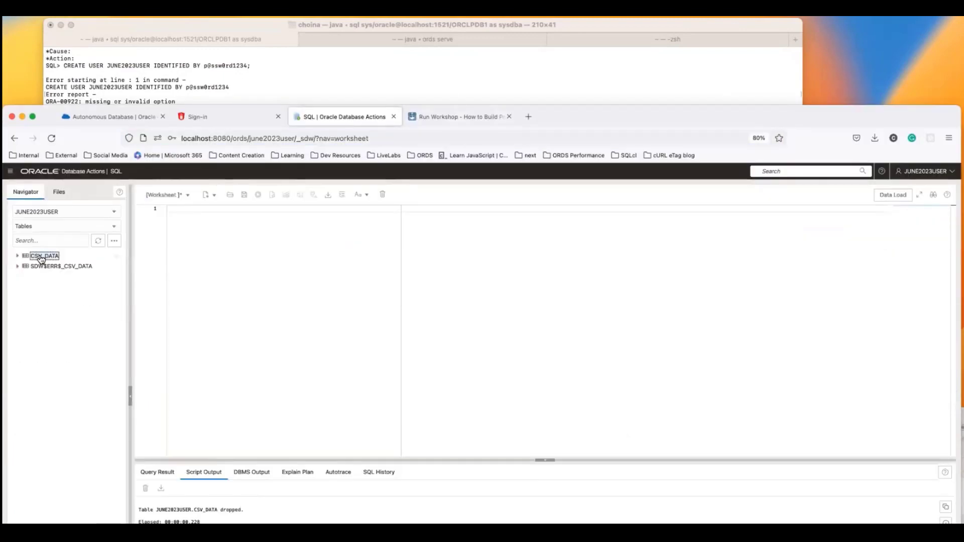
{"action": "right_click", "coordinate": [41, 258]}
{"action": "mouse_move", "coordinate": [85, 322]}
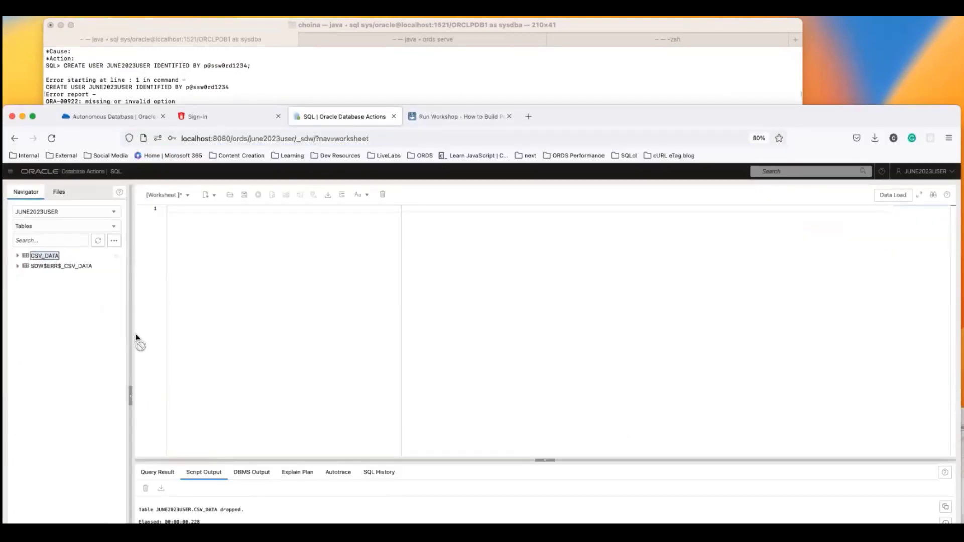
{"action": "left_click", "coordinate": [135, 334]}
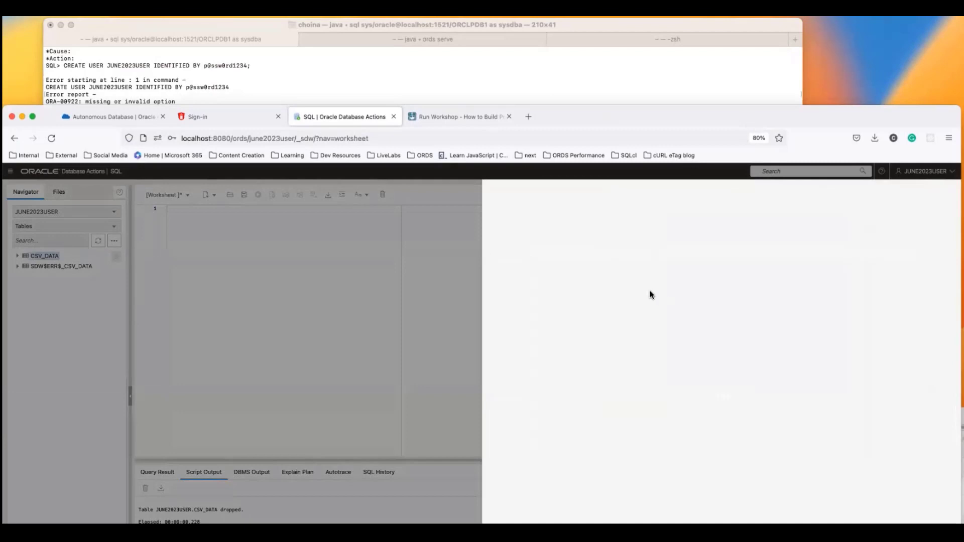
- Format the local CSV_DATA GET ALL cURL command for Bash, then return to Terminal
{"action": "left_click_drag", "start_coordinate": [673, 123], "coordinate": [693, 39]}
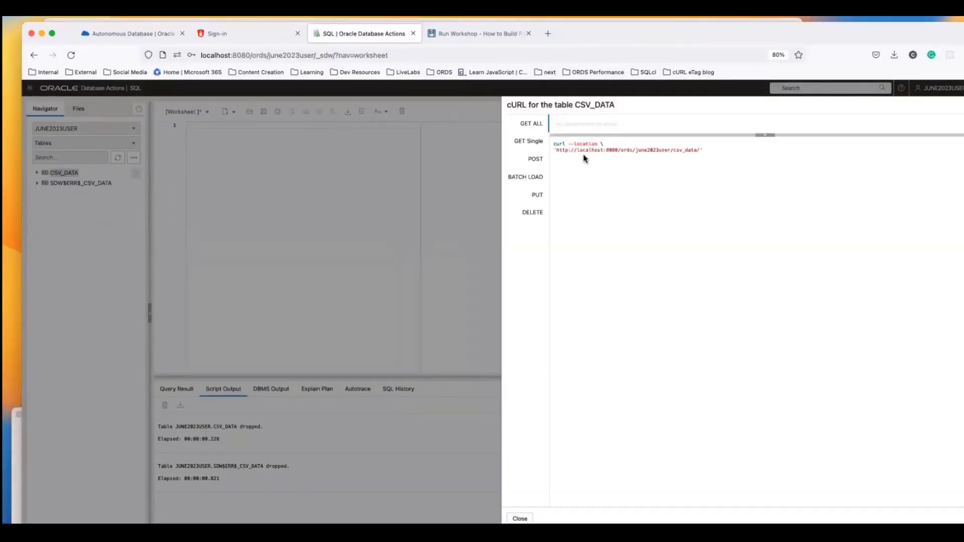
{"action": "left_click_drag", "start_coordinate": [631, 43], "coordinate": [616, 35]}
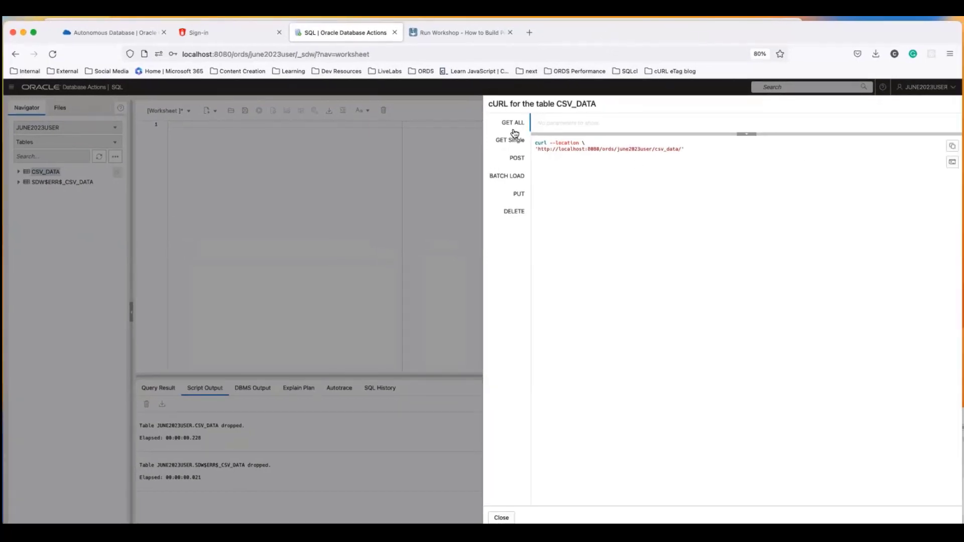
{"action": "left_click_drag", "start_coordinate": [641, 32], "coordinate": [667, 20]}
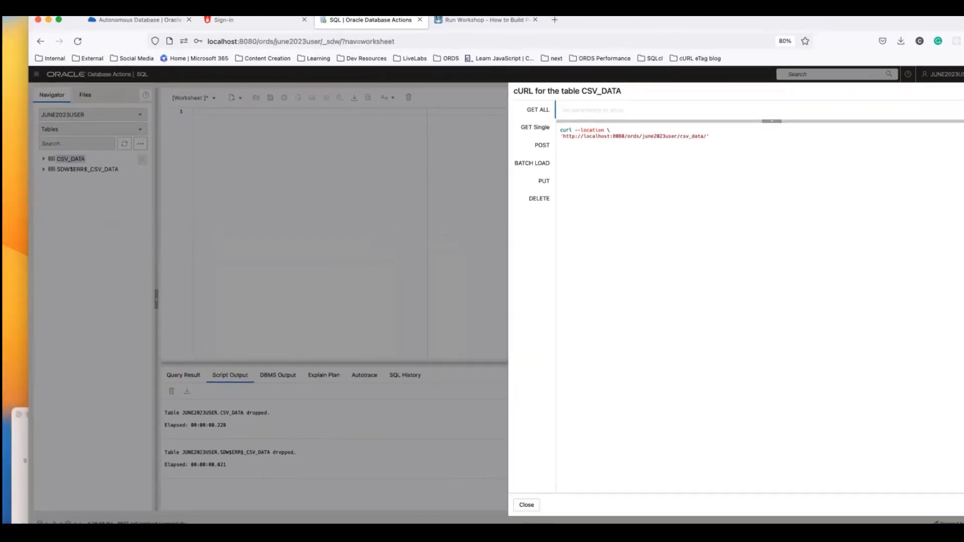
{"action": "left_click", "coordinate": [960, 145]}
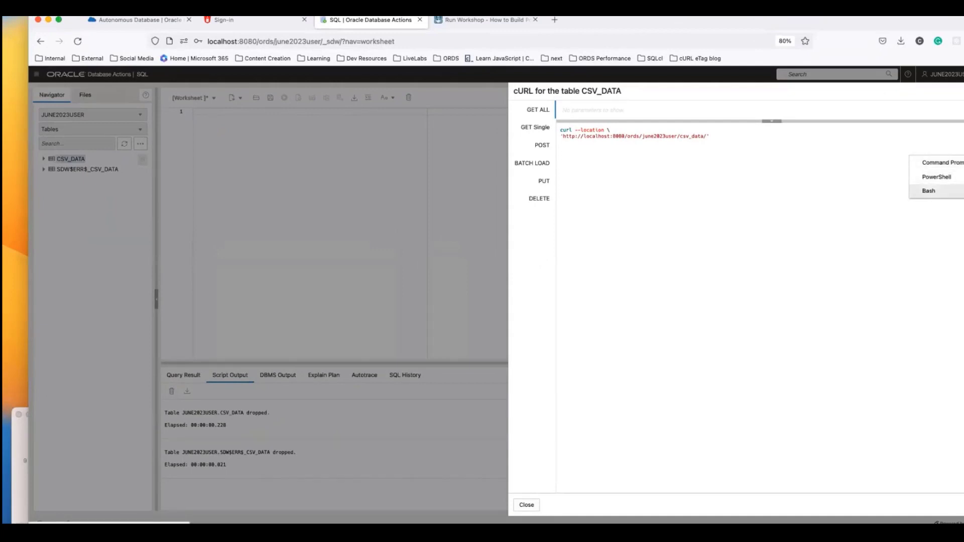
{"action": "left_click", "coordinate": [944, 191]}
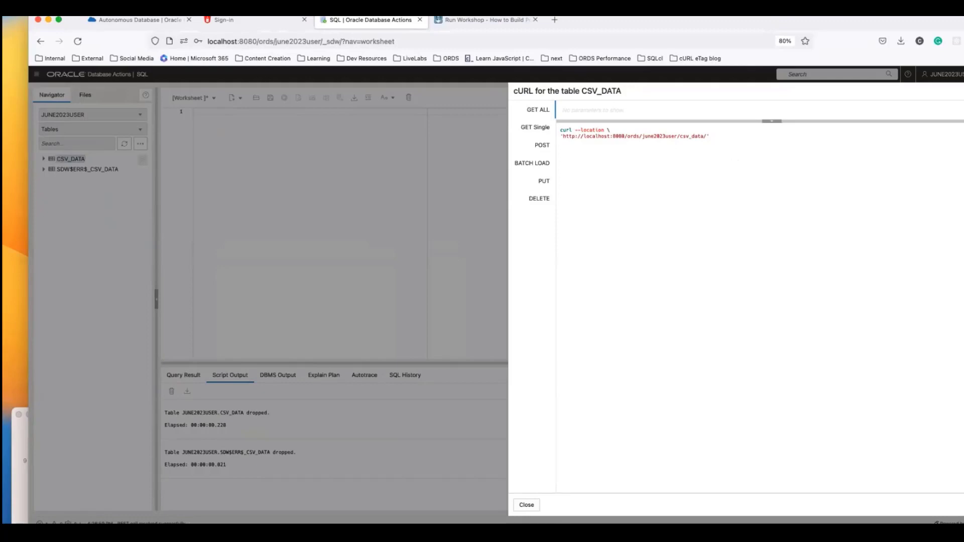
{"action": "key", "text": "ctrl+Up"}
{"action": "left_click", "coordinate": [258, 295]}
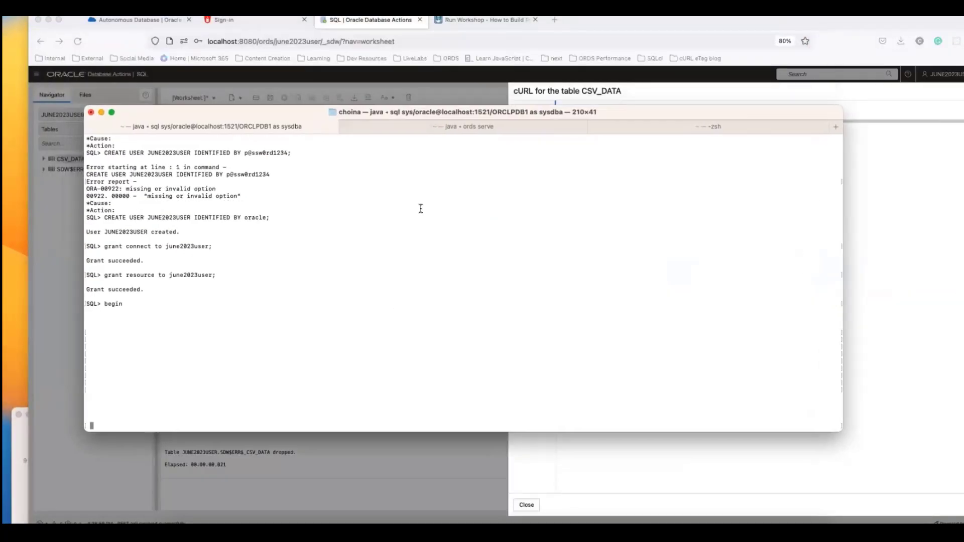
- In the zsh session, paste the csv_data curl command, change it to curl --verbose, and run it
{"action": "left_click", "coordinate": [685, 129]}
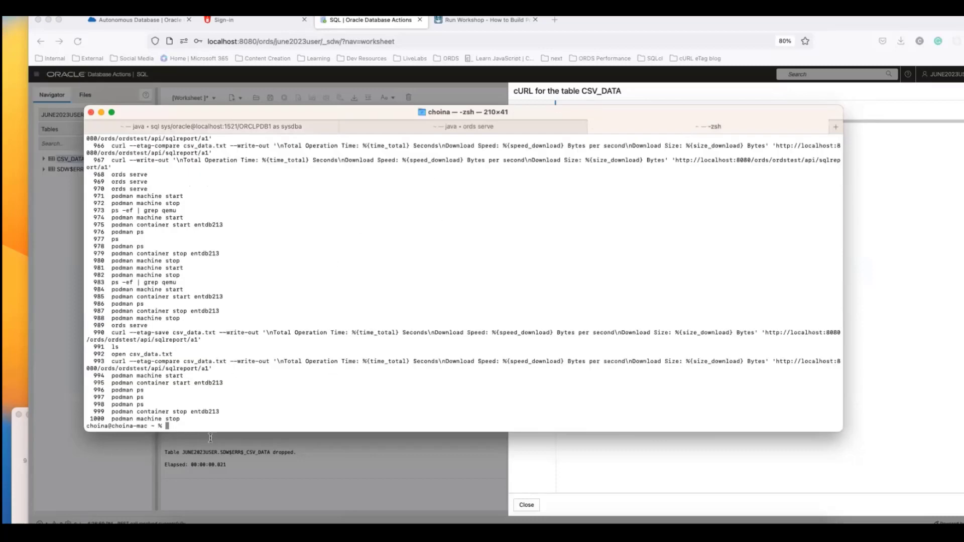
{"action": "type", "text": "history 100"}
{"action": "key", "text": "ctrl+u"}
{"action": "type", "text": "curl --location \\ 'http://localhost:8080/ords/june2023user/csv_data/'"}
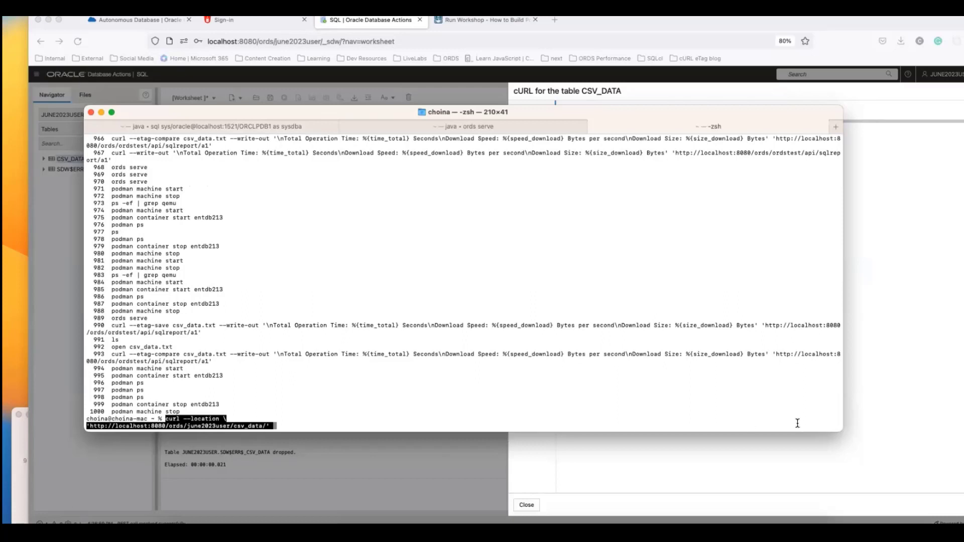
{"action": "left_click_drag", "start_coordinate": [842, 430], "coordinate": [892, 431]}
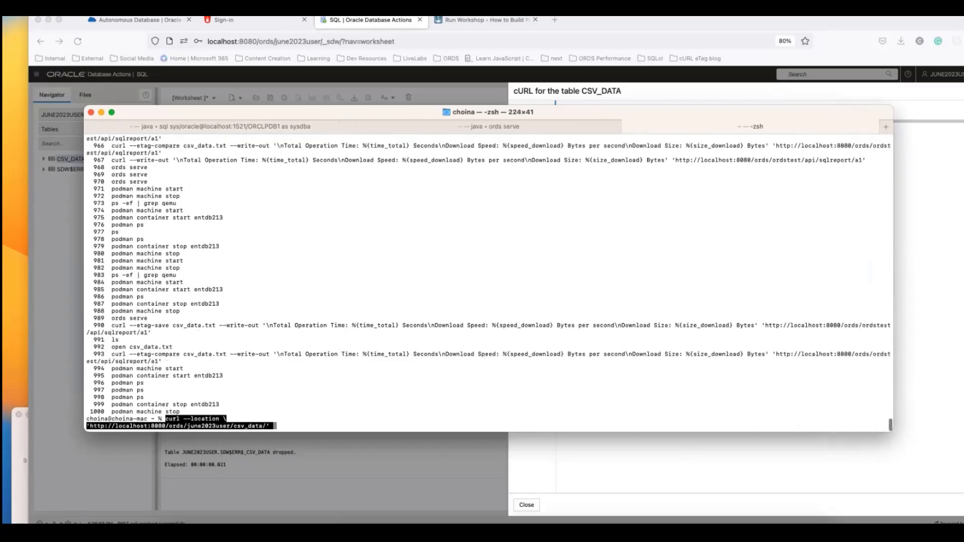
{"action": "key", "text": "Left"}
{"action": "key", "text": "Left"}
{"action": "key", "text": "Left"}
{"action": "key", "text": "Left"}
{"action": "key", "text": "Left"}
{"action": "key", "text": "Left"}
{"action": "key", "text": "Left"}
{"action": "key", "text": "Left"}
{"action": "key", "text": "Left"}
{"action": "key", "text": "Left"}
{"action": "key", "text": "Left"}
{"action": "key", "text": "Left"}
{"action": "key", "text": "Left"}
{"action": "key", "text": "Left"}
{"action": "key", "text": "Left"}
{"action": "key", "text": "Left"}
{"action": "key", "text": "Left"}
{"action": "key", "text": "Left"}
{"action": "key", "text": "Left"}
{"action": "key", "text": "Left"}
{"action": "key", "text": "Left"}
{"action": "key", "text": "BackSpace"}
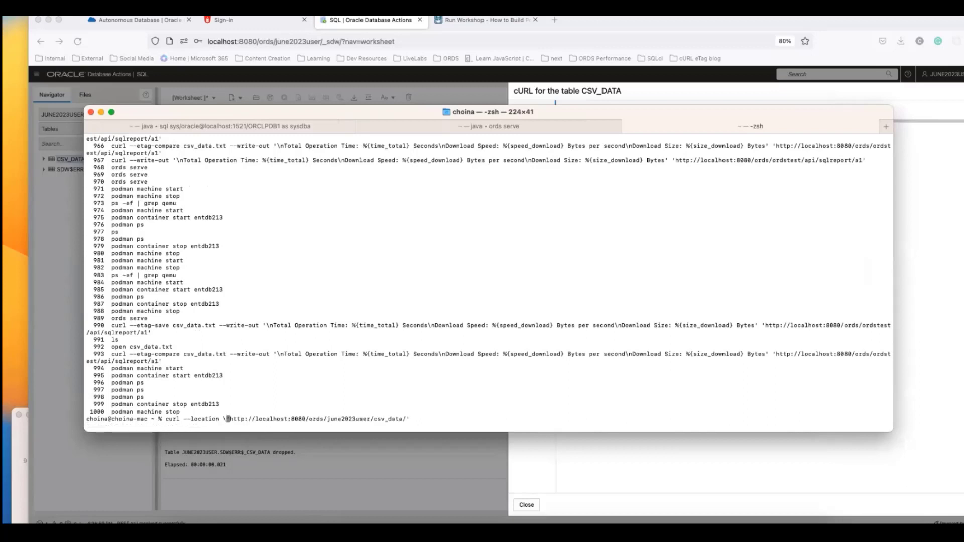
{"action": "key", "text": "BackSpace"}
{"action": "key", "text": "BackSpace"}
{"action": "key", "text": "BackSpace"}
{"action": "key", "text": "BackSpace"}
{"action": "key", "text": "BackSpace"}
{"action": "key", "text": "BackSpace"}
{"action": "key", "text": "BackSpace"}
{"action": "key", "text": "BackSpace"}
{"action": "key", "text": "BackSpace"}
{"action": "key", "text": "BackSpace"}
{"action": "type", "text": "verbose"}
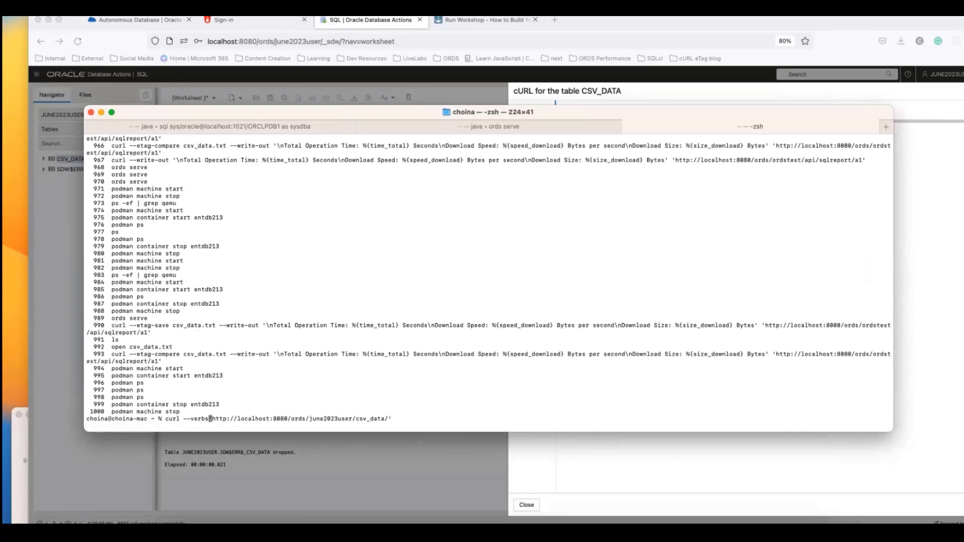
{"action": "key", "text": "ctrl+e"}
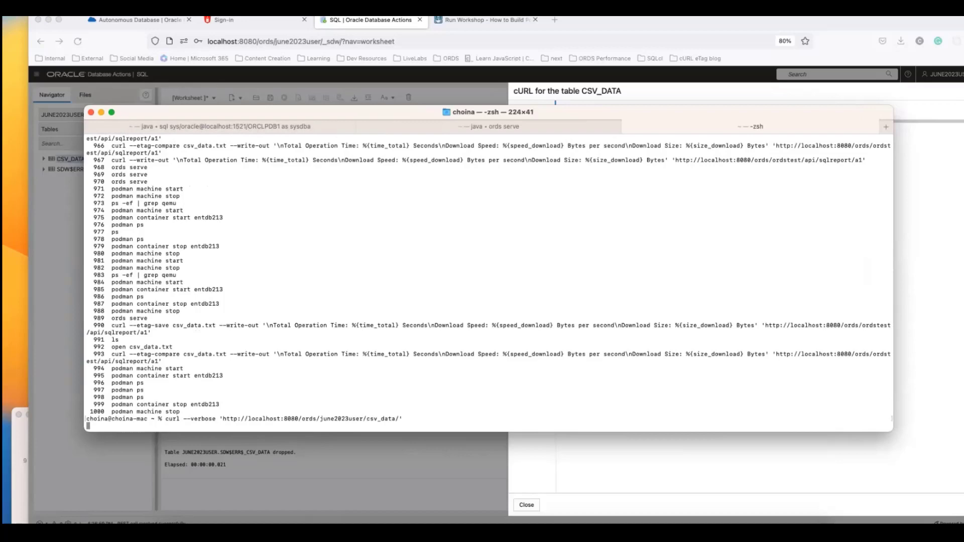
{"action": "key", "text": "Return"}
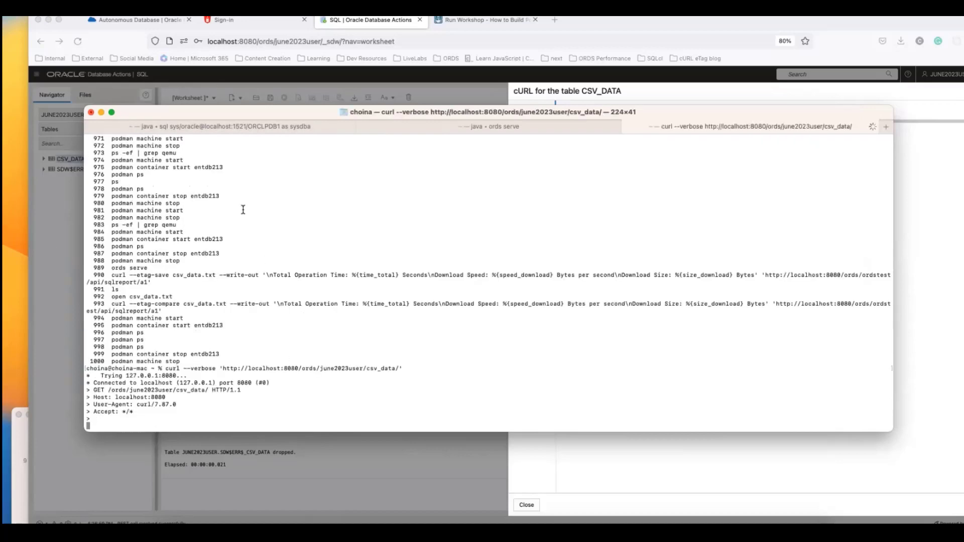
- Rerun the request piped through | json_pp to pretty-print the seven rows, then show the ords serve tab
{"action": "key", "text": "Up"}
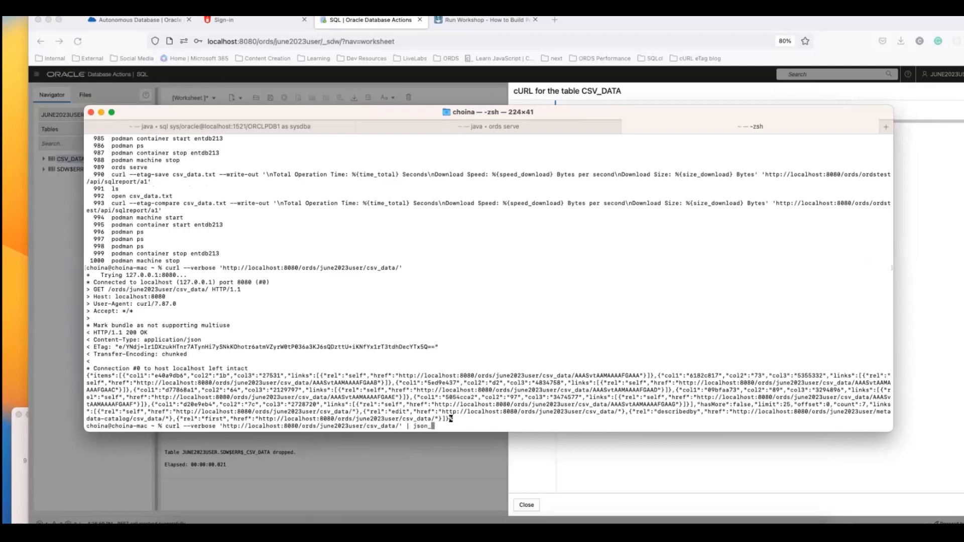
{"action": "type", "text": "| json_pp"}
{"action": "key", "text": "Return"}
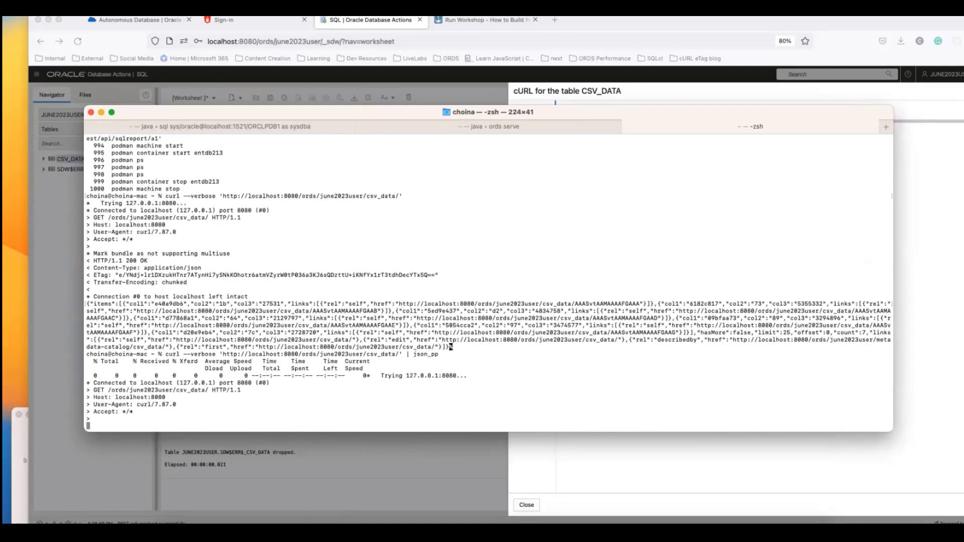
{"action": "left_click_drag", "start_coordinate": [888, 428], "coordinate": [941, 469]}
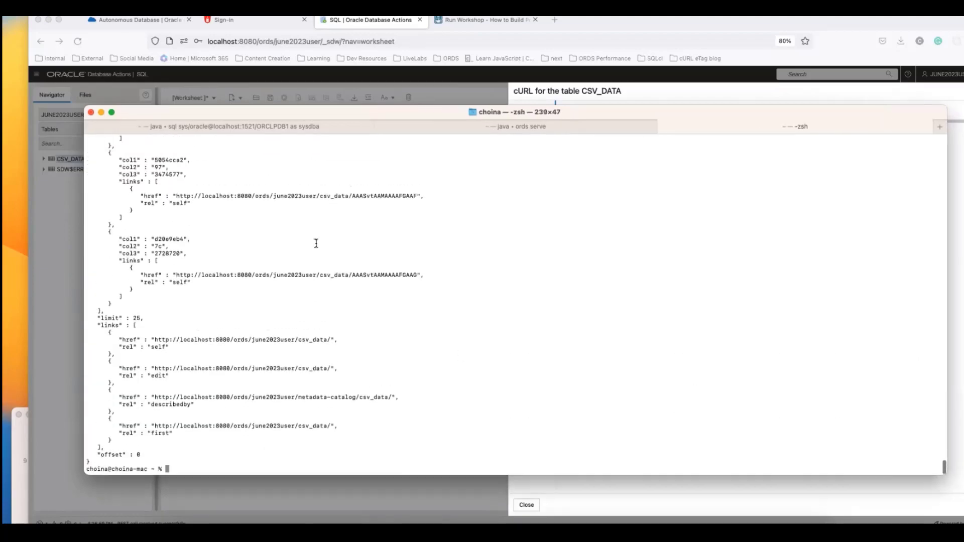
{"action": "scroll", "coordinate": [323, 354], "scroll_direction": "up", "scroll_amount": 10}
{"action": "scroll", "coordinate": [324, 358], "scroll_direction": "up", "scroll_amount": 10}
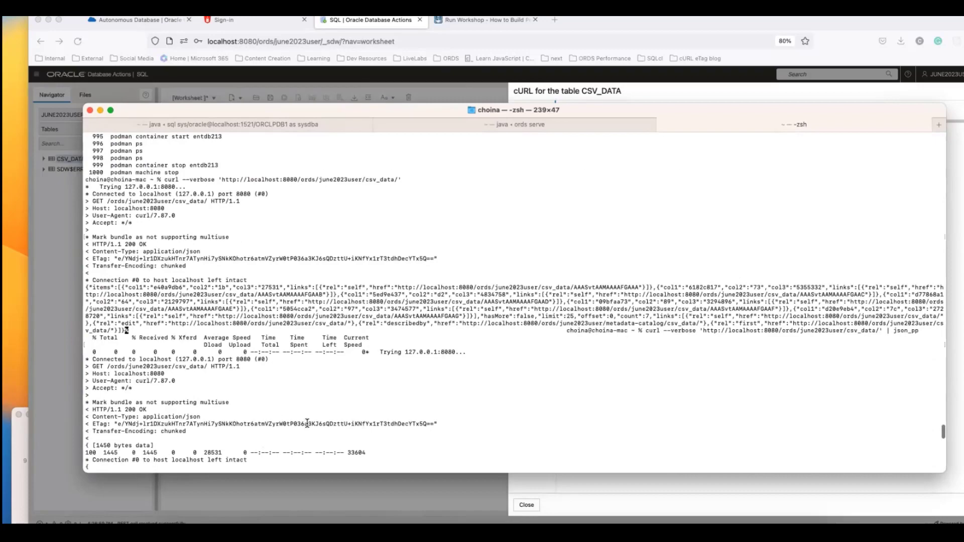
{"action": "scroll", "coordinate": [308, 424], "scroll_direction": "down", "scroll_amount": 6}
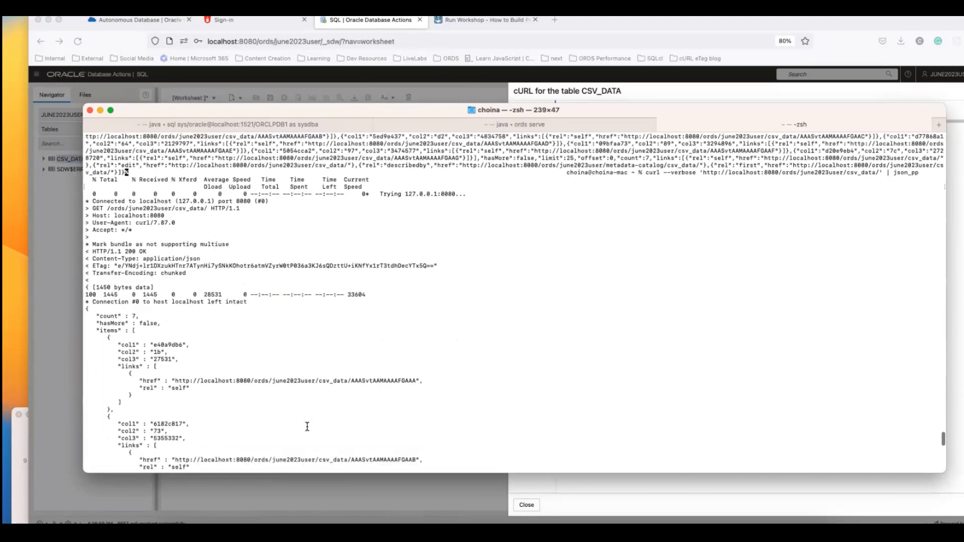
{"action": "scroll", "coordinate": [307, 426], "scroll_direction": "up", "scroll_amount": 10}
{"action": "scroll", "coordinate": [432, 429], "scroll_direction": "down", "scroll_amount": 15}
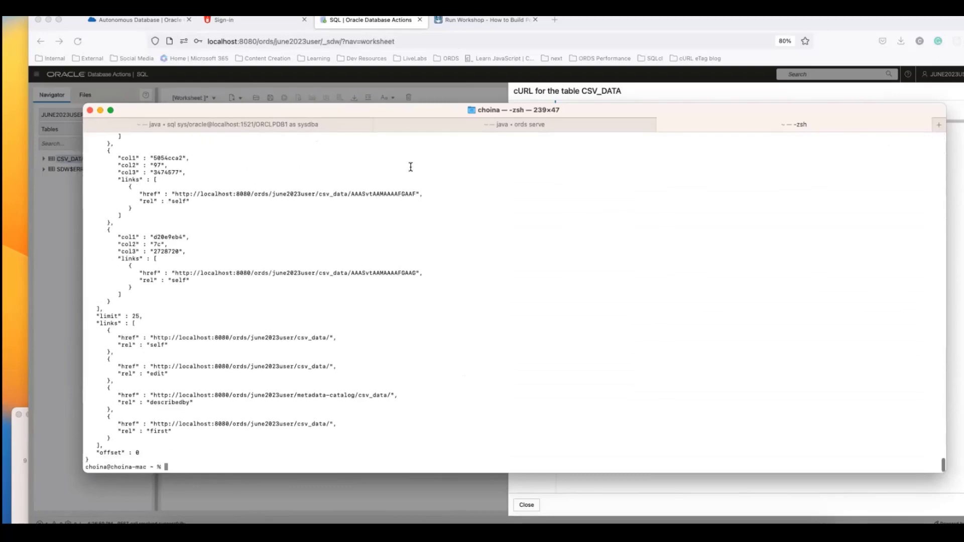
{"action": "left_click", "coordinate": [482, 124]}
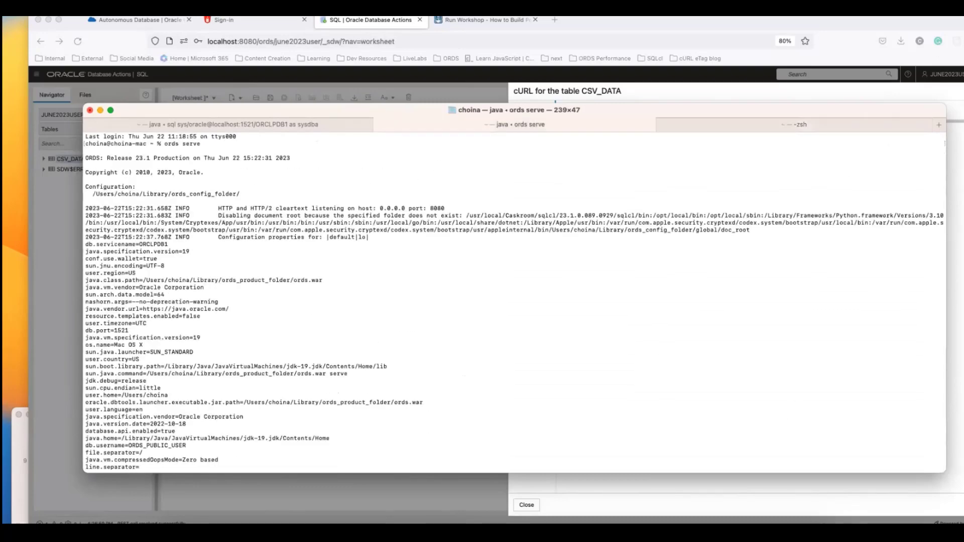
- Scroll through the ORDS server log, picking out the Jetty version line
{"action": "scroll", "coordinate": [562, 361], "scroll_direction": "down", "scroll_amount": 15}
{"action": "left_click_drag", "start_coordinate": [382, 124], "coordinate": [358, 113]}
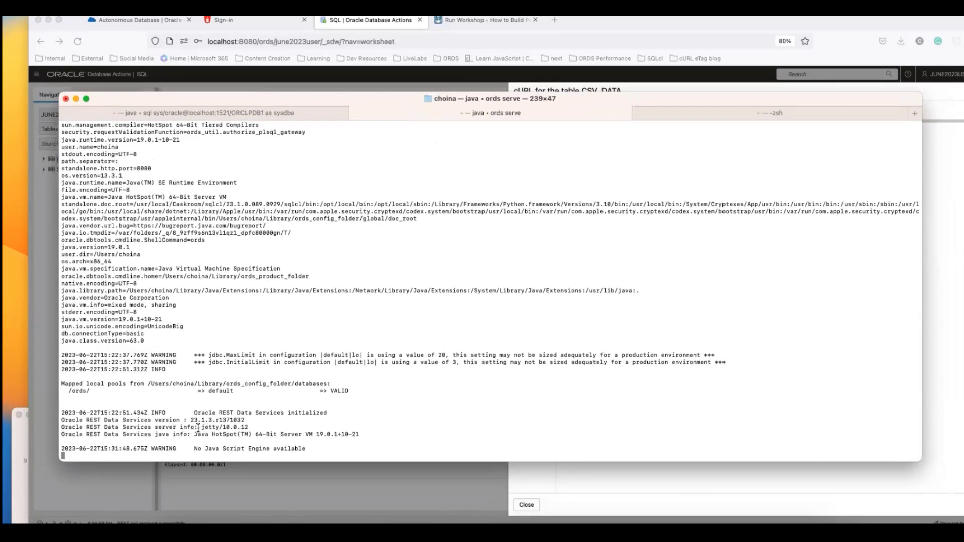
{"action": "left_click_drag", "start_coordinate": [199, 428], "coordinate": [255, 425]}
{"action": "left_click", "coordinate": [319, 430]}
{"action": "scroll", "coordinate": [401, 416], "scroll_direction": "up", "scroll_amount": 3}
{"action": "scroll", "coordinate": [403, 418], "scroll_direction": "down", "scroll_amount": 3}
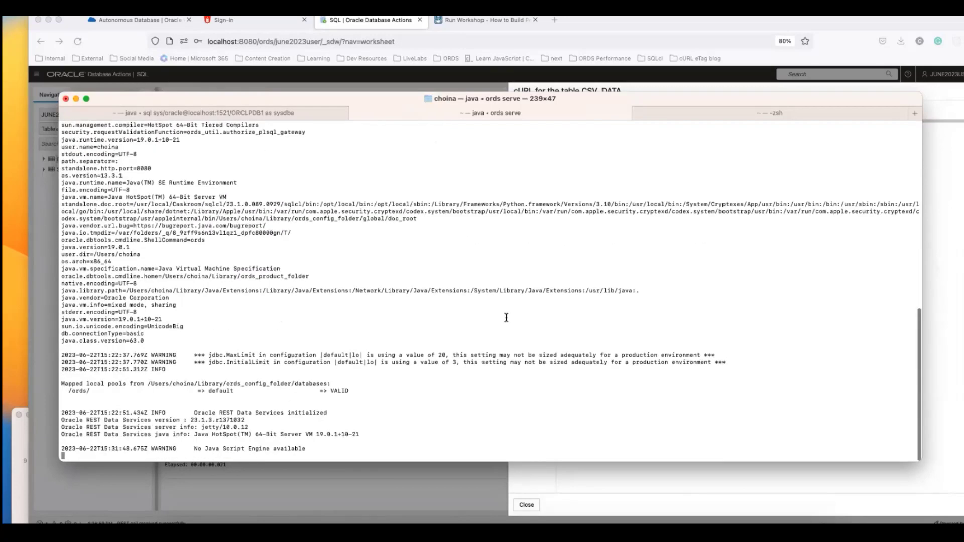
{"action": "scroll", "coordinate": [326, 262], "scroll_direction": "up", "scroll_amount": 3}
{"action": "scroll", "coordinate": [326, 262], "scroll_direction": "down", "scroll_amount": 3}
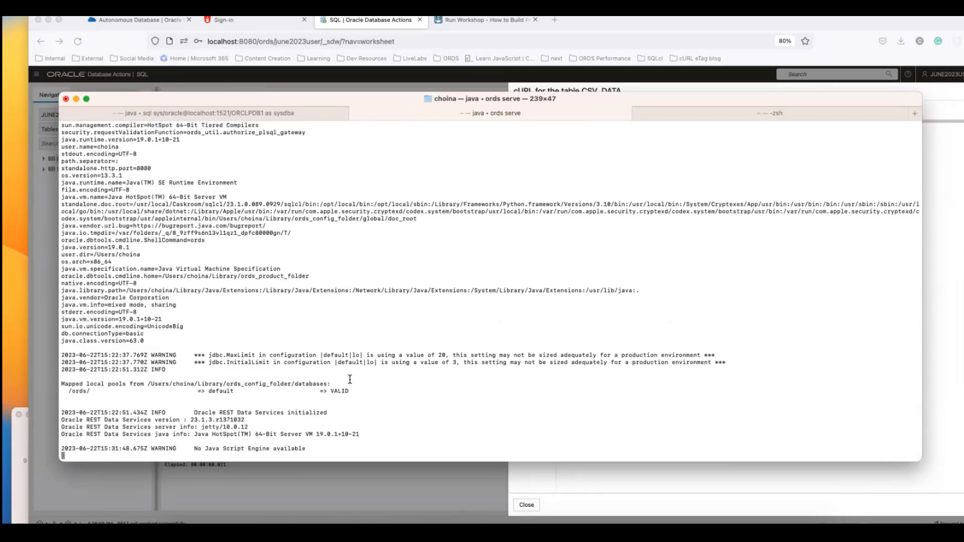
- Flip between the ords serve and -zsh tabs, ending on the json_pp output
{"action": "left_click", "coordinate": [807, 115]}
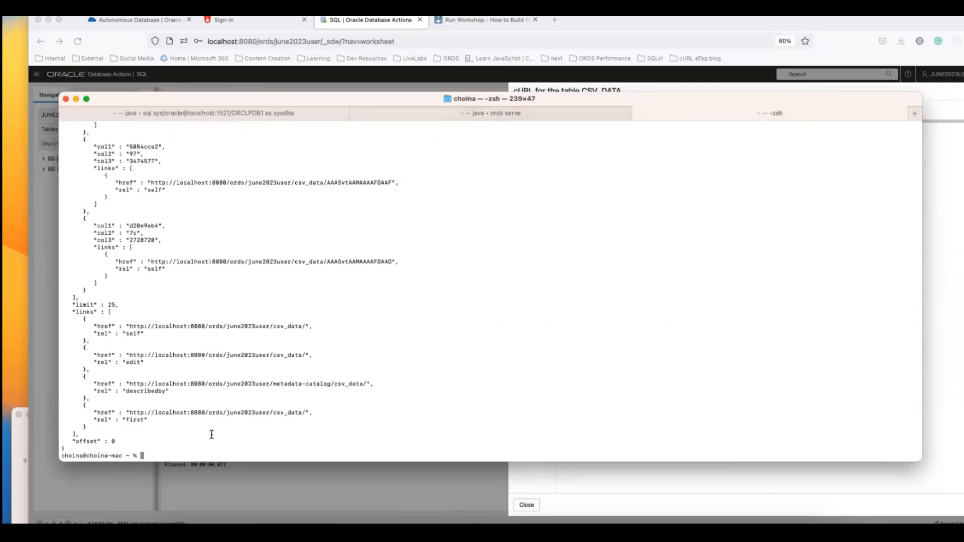
{"action": "left_click", "coordinate": [517, 113]}
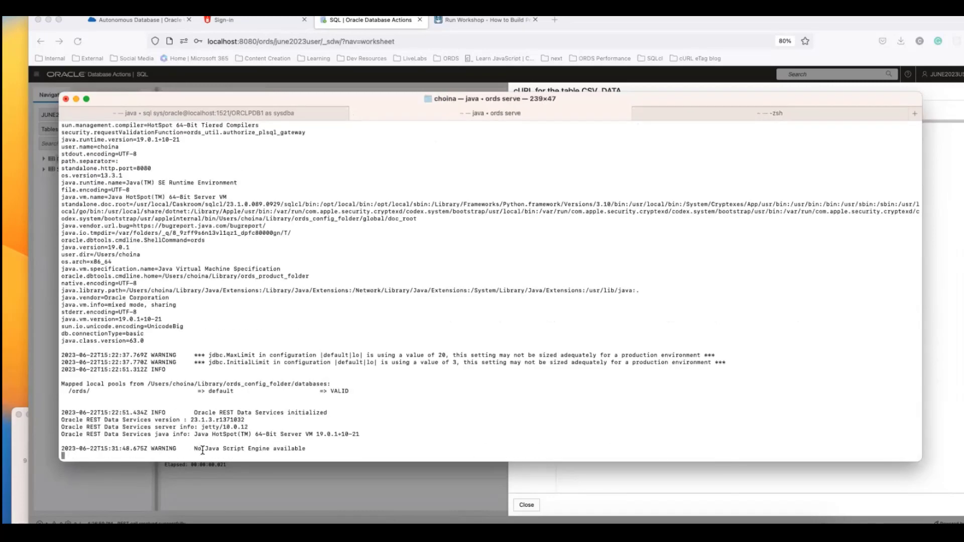
{"action": "left_click", "coordinate": [693, 113]}
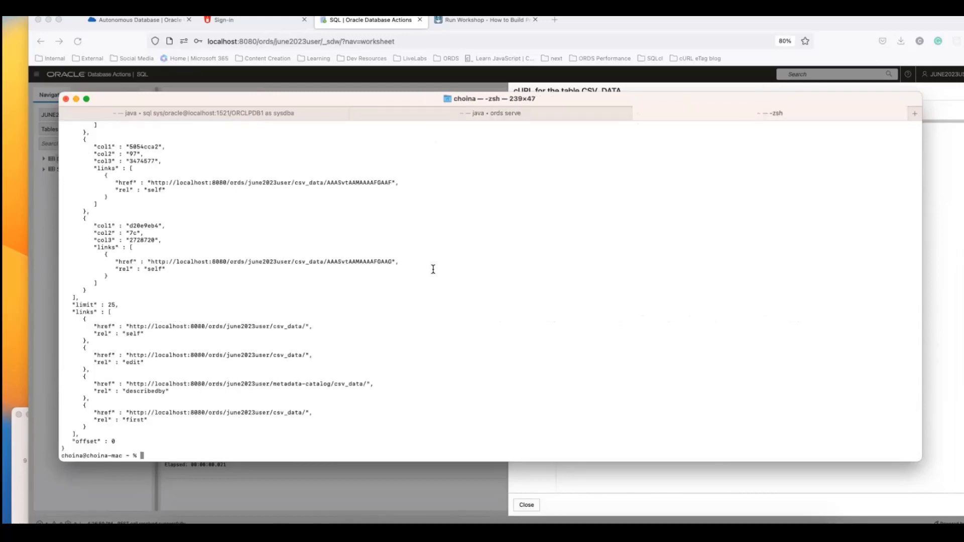
{"action": "left_click", "coordinate": [443, 114]}
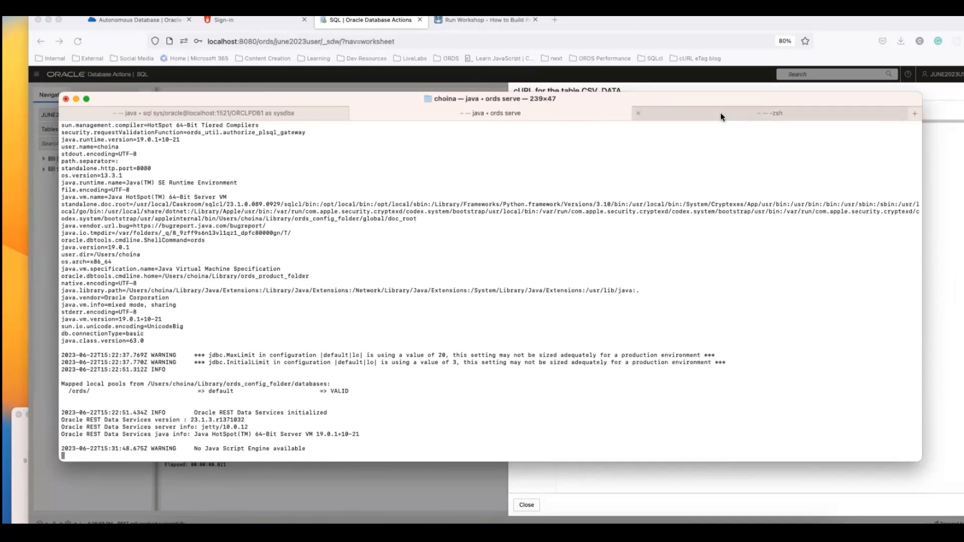
{"action": "scroll", "coordinate": [581, 167], "scroll_direction": "up", "scroll_amount": 10}
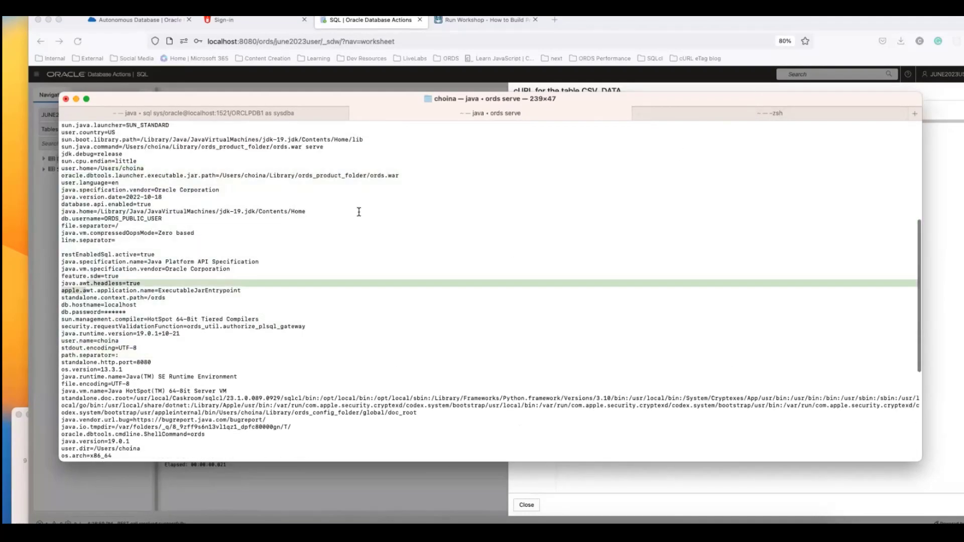
{"action": "left_click", "coordinate": [739, 113]}
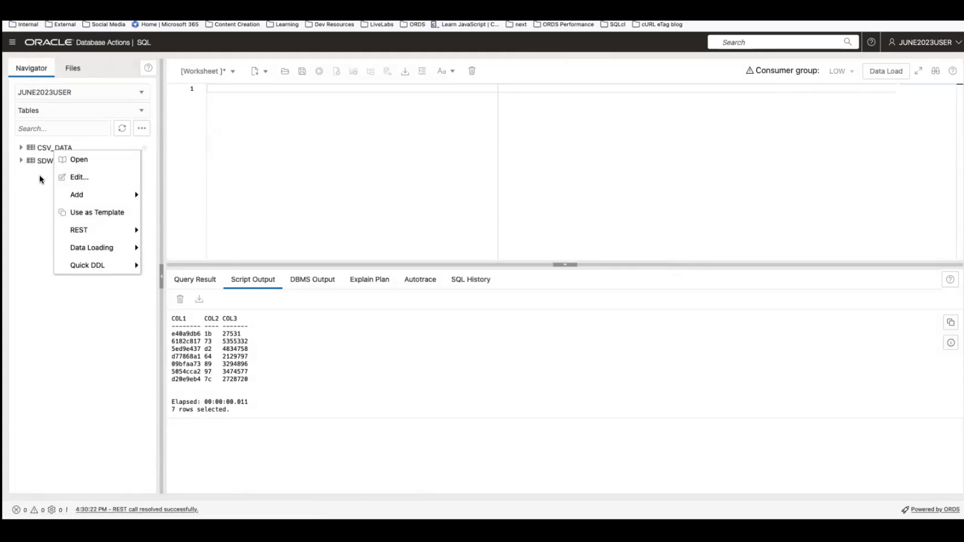
- Open the cloud CSV_DATA cURL command panel, whose GET ALL carries a Bearer authorization header
{"action": "mouse_move", "coordinate": [112, 234]}
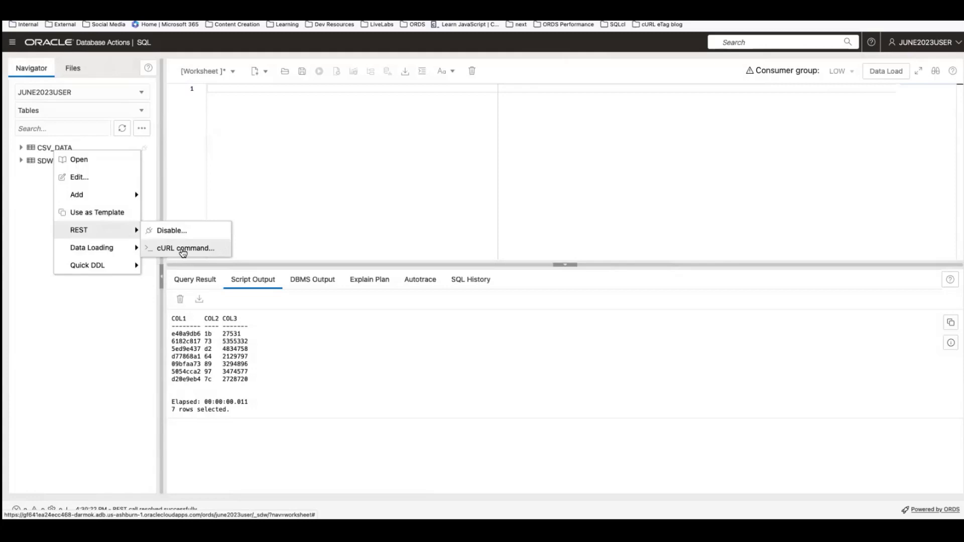
{"action": "right_click", "coordinate": [182, 251]}
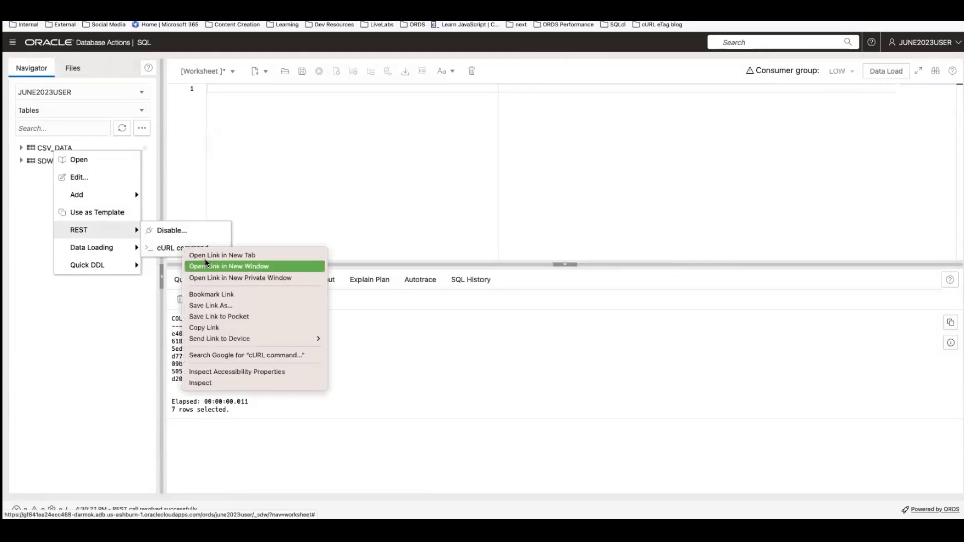
{"action": "left_click", "coordinate": [306, 175]}
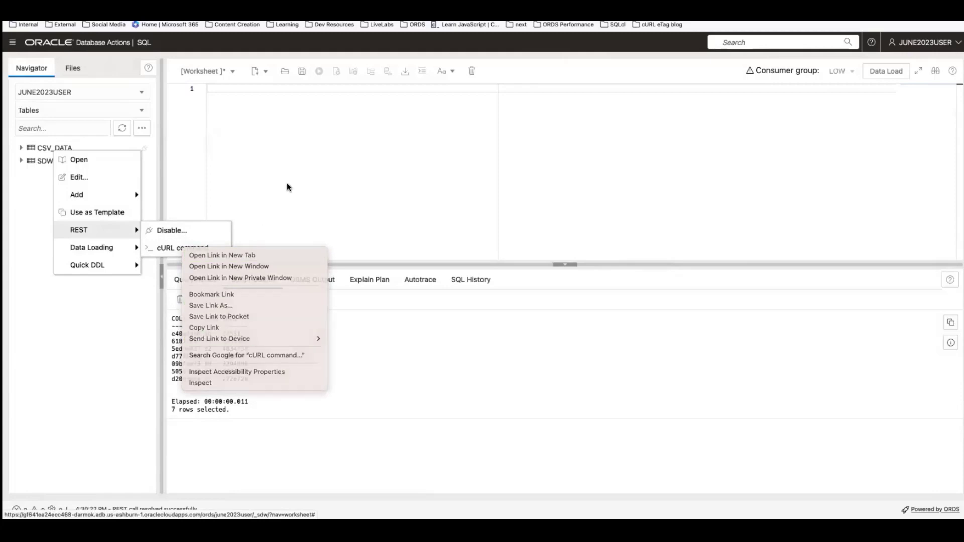
{"action": "left_click", "coordinate": [195, 249]}
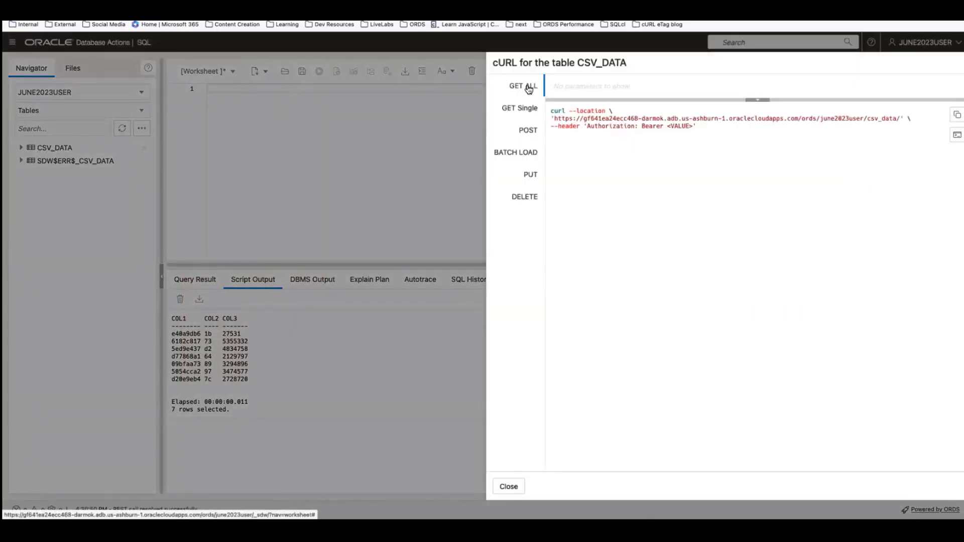
- Show the GET Single command for rowid 1 formatted for Bash
{"action": "left_click", "coordinate": [526, 108]}
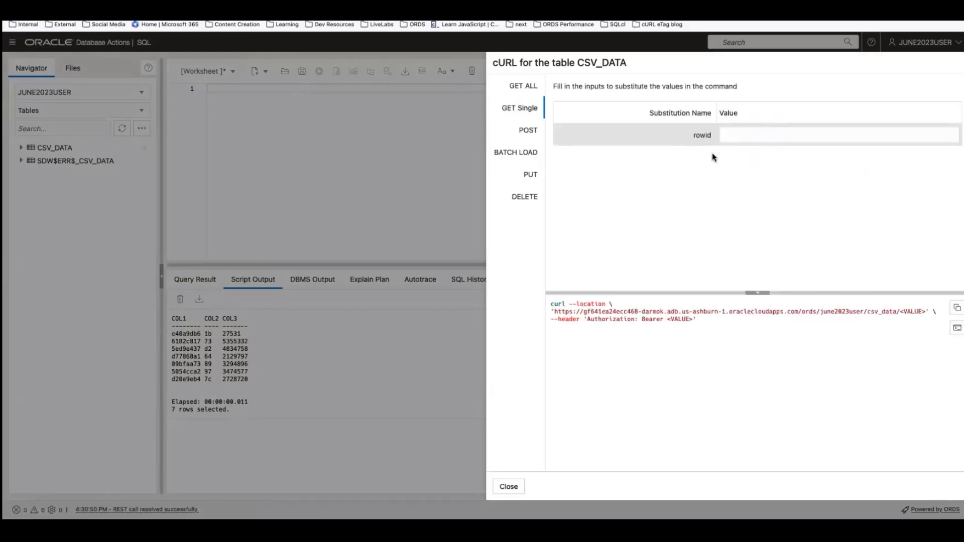
{"action": "type", "text": "1"}
{"action": "left_click", "coordinate": [957, 328]}
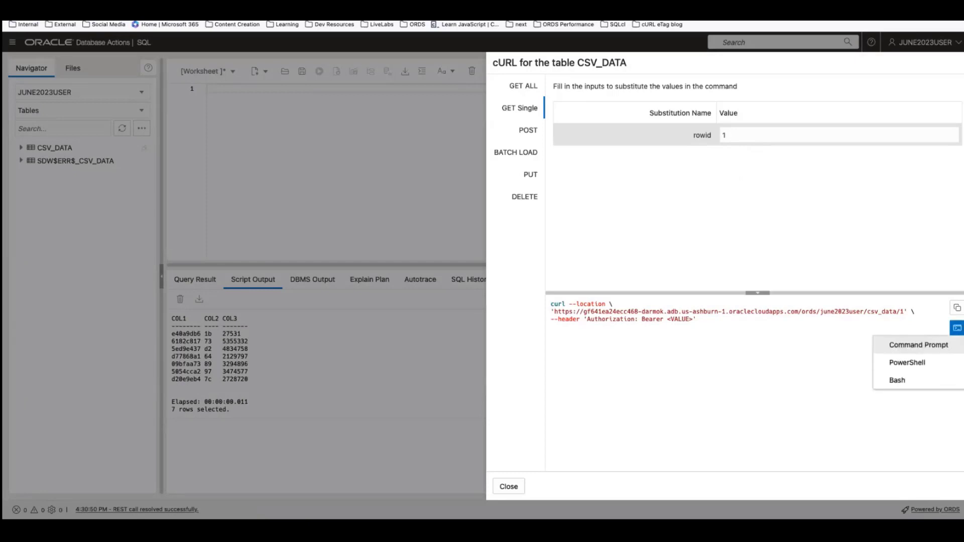
{"action": "left_click", "coordinate": [898, 379]}
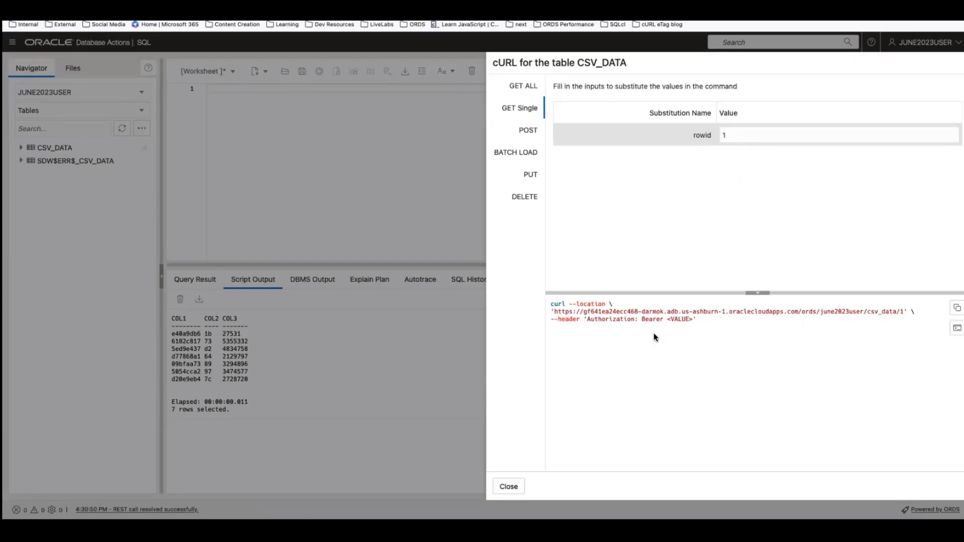
- View the GET ALL command in Bash format, then close the cURL panel
{"action": "left_click", "coordinate": [528, 89]}
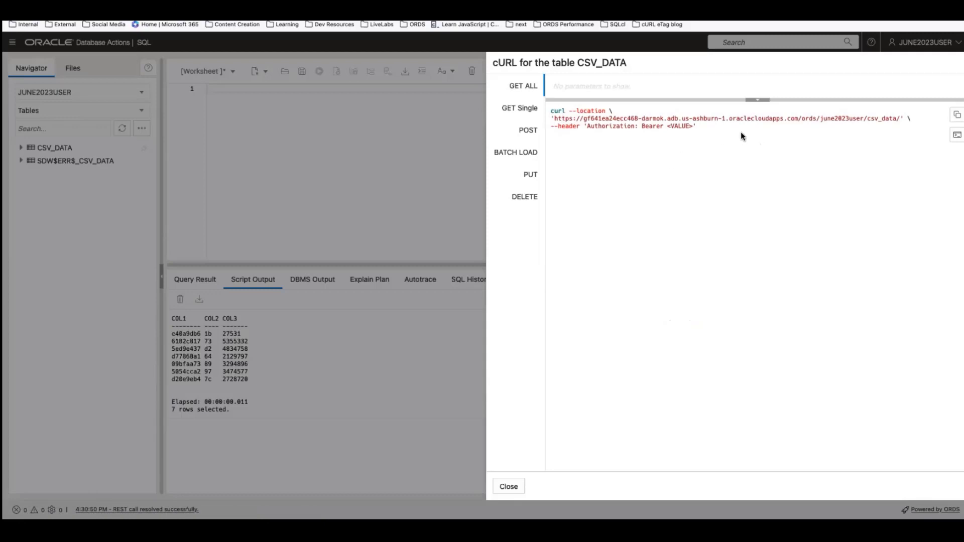
{"action": "left_click", "coordinate": [957, 135]}
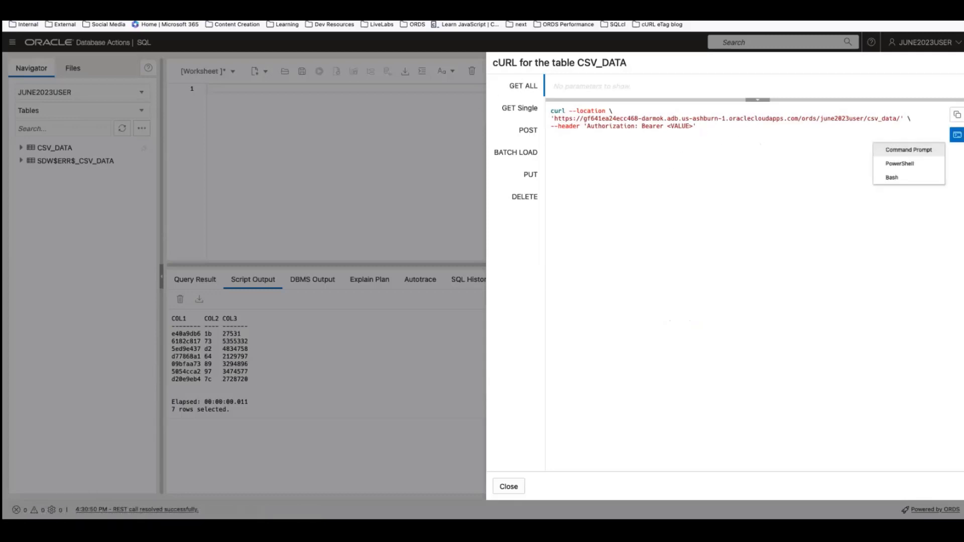
{"action": "left_click", "coordinate": [898, 188]}
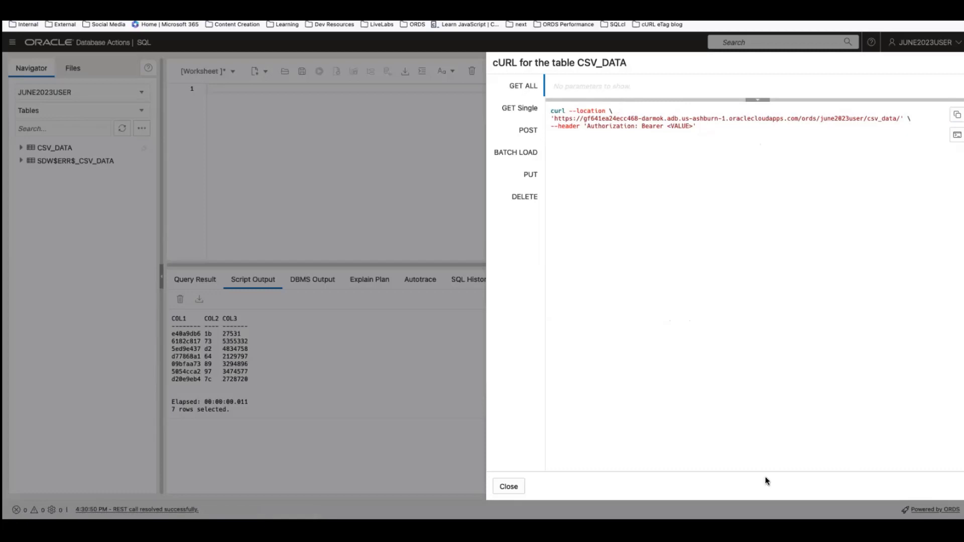
{"action": "left_click", "coordinate": [508, 486]}
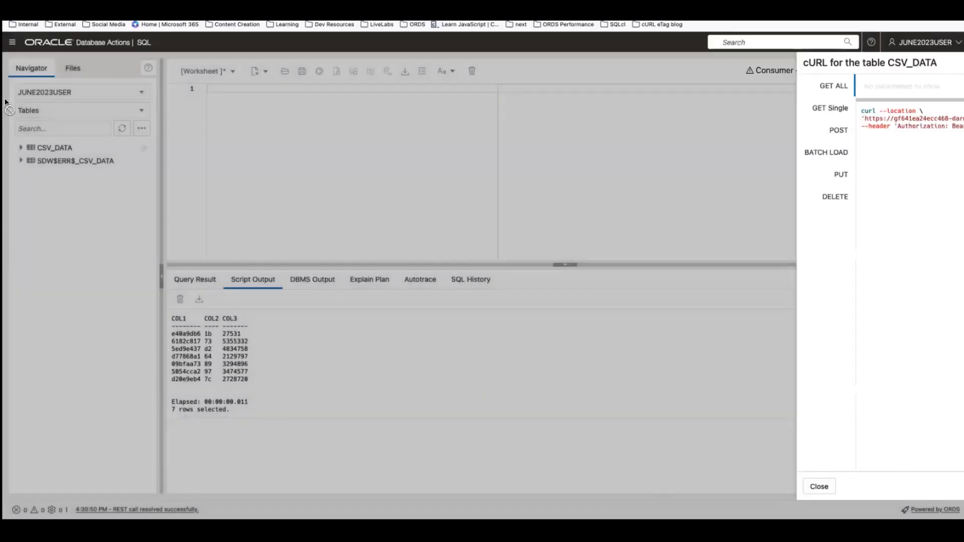
- Disable REST on the CSV_DATA table
{"action": "right_click", "coordinate": [63, 148]}
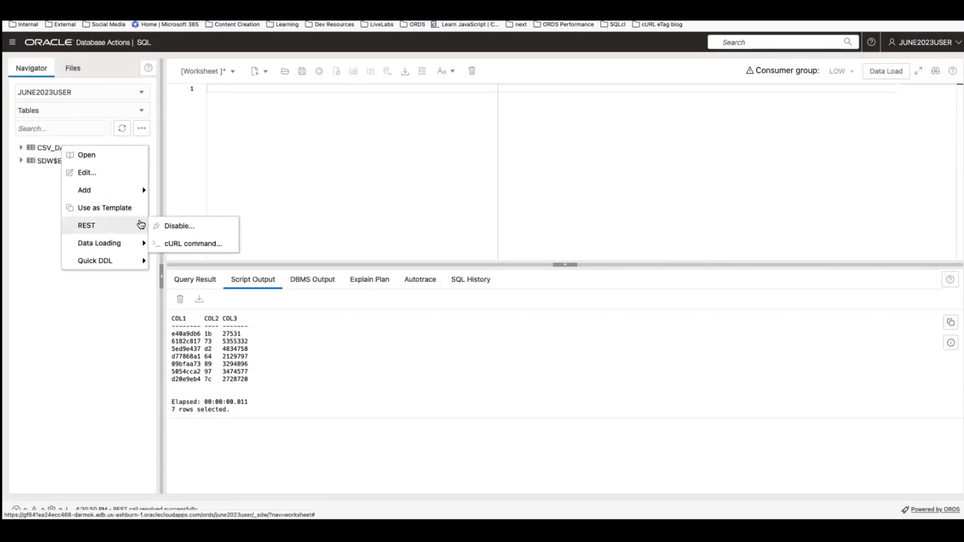
{"action": "left_click", "coordinate": [186, 224]}
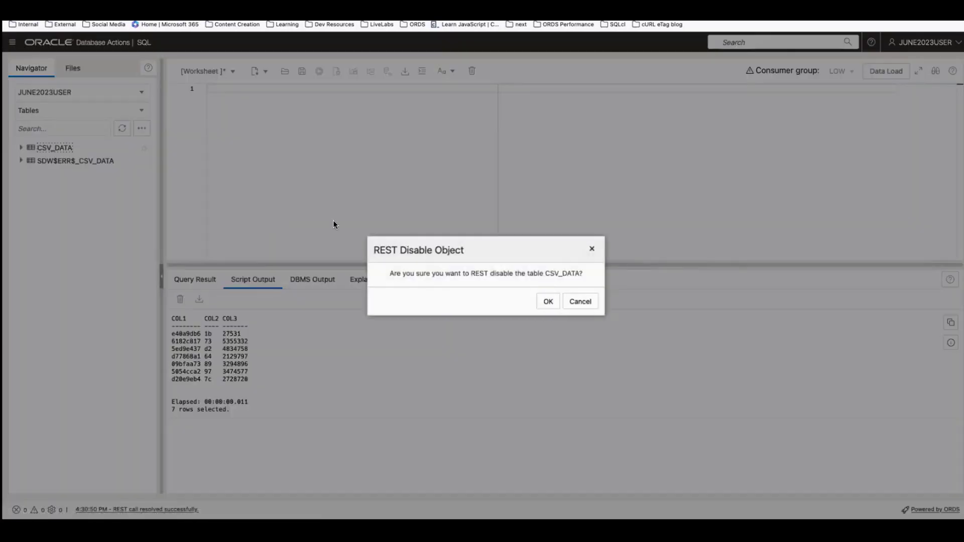
{"action": "left_click", "coordinate": [549, 301]}
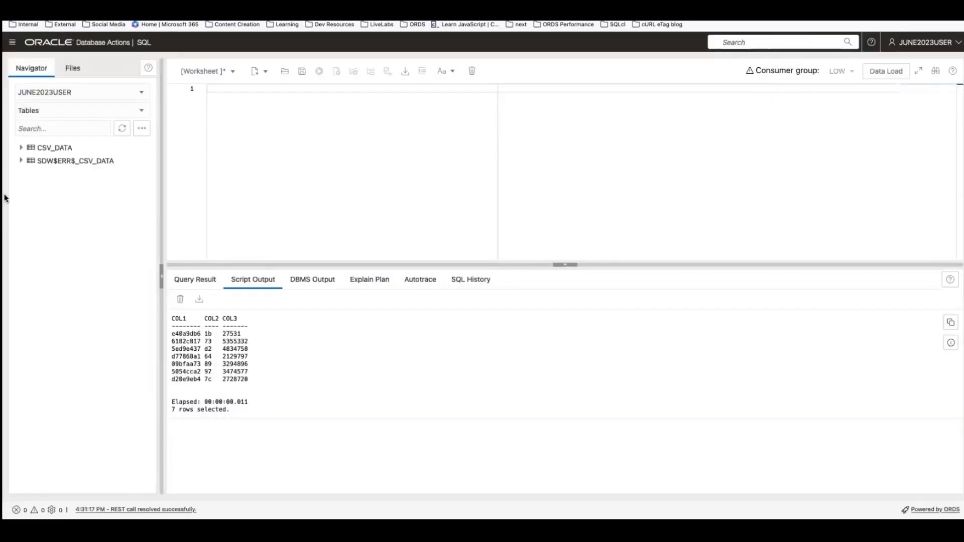
- Re-enable REST on CSV_DATA with Require Authentication turned off
{"action": "right_click", "coordinate": [66, 147]}
{"action": "mouse_move", "coordinate": [116, 230]}
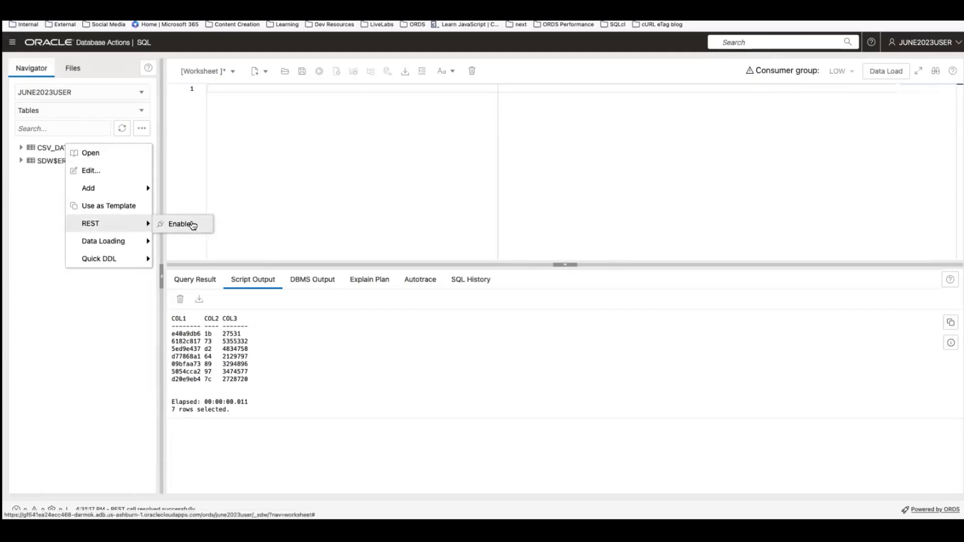
{"action": "left_click", "coordinate": [186, 224]}
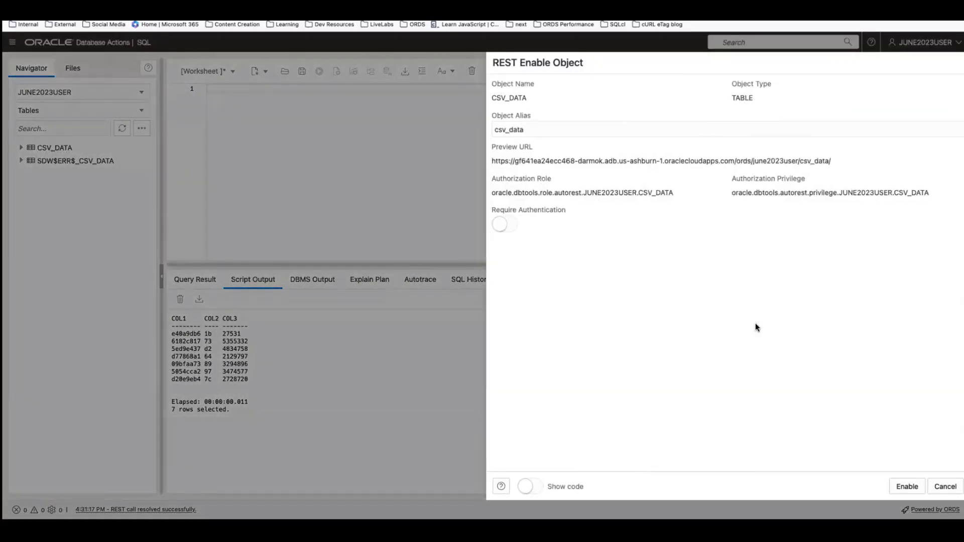
{"action": "left_click", "coordinate": [502, 227]}
{"action": "left_click", "coordinate": [505, 232]}
{"action": "left_click", "coordinate": [906, 486]}
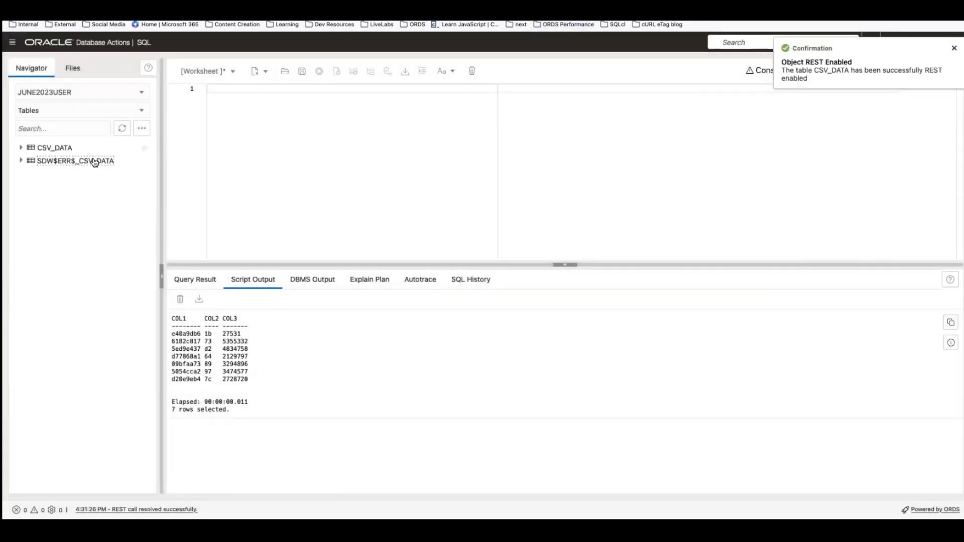
- Open the CSV_DATA REST cURL command panel again
{"action": "right_click", "coordinate": [58, 150]}
{"action": "mouse_move", "coordinate": [126, 228]}
{"action": "left_click", "coordinate": [191, 246]}
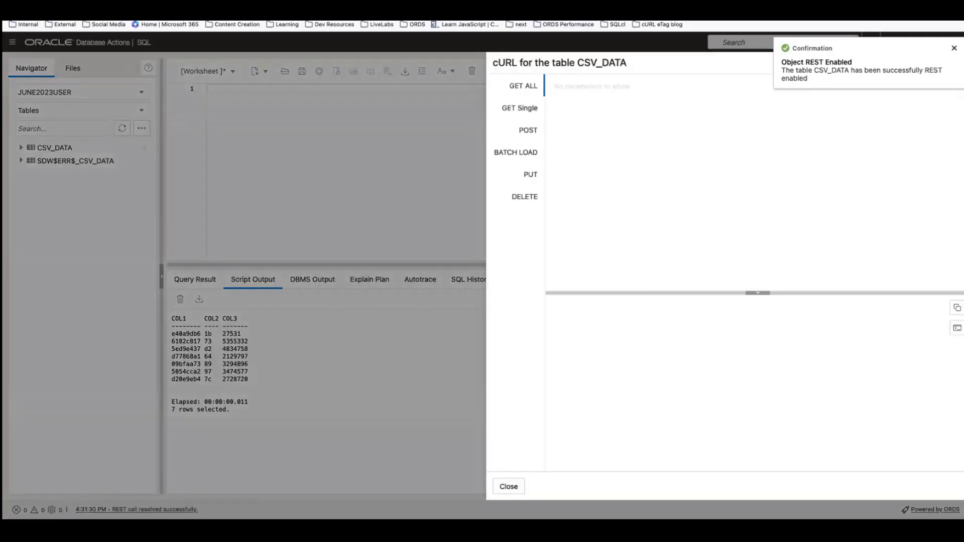
- Select the header-free GET ALL curl command, format it for Bash, and copy it
{"action": "triple_click", "coordinate": [798, 129]}
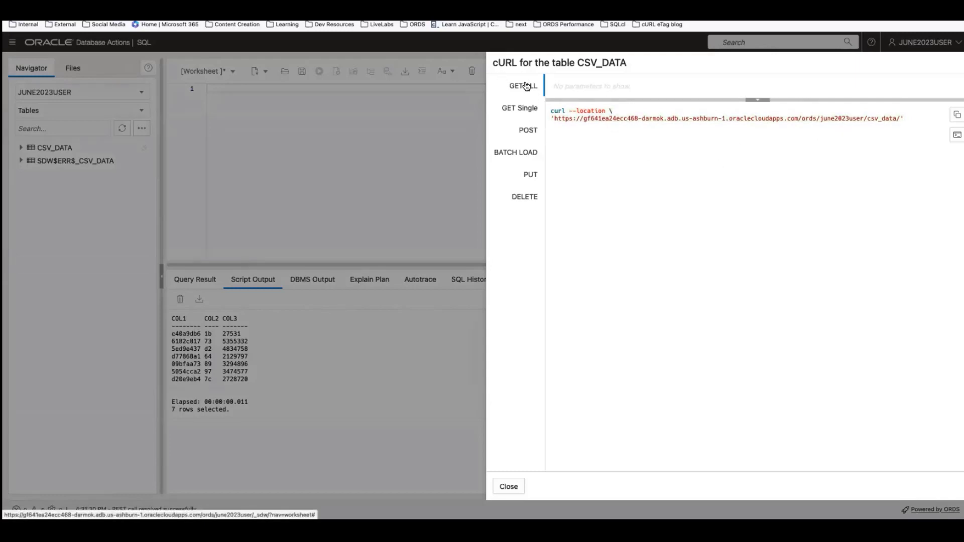
{"action": "left_click", "coordinate": [957, 135]}
{"action": "left_click", "coordinate": [897, 187]}
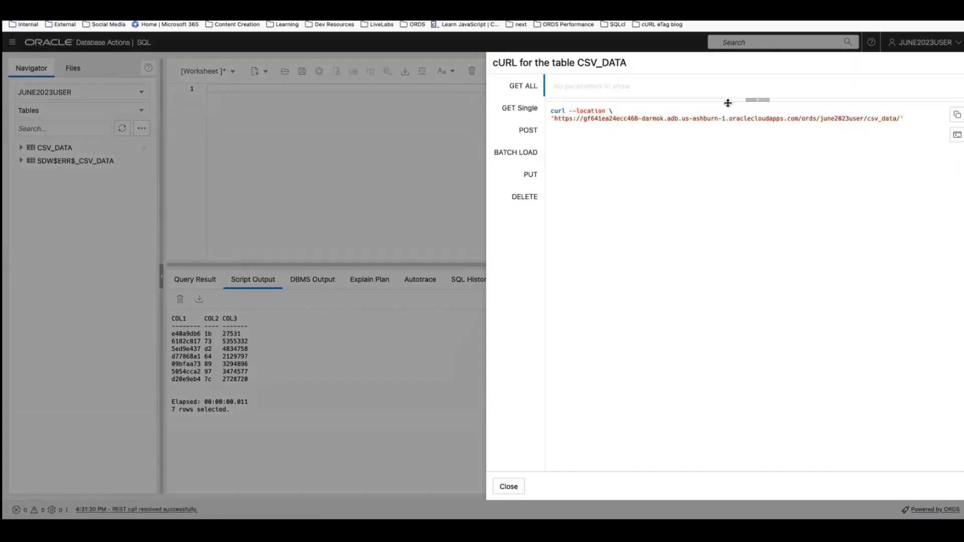
{"action": "left_click", "coordinate": [956, 114]}
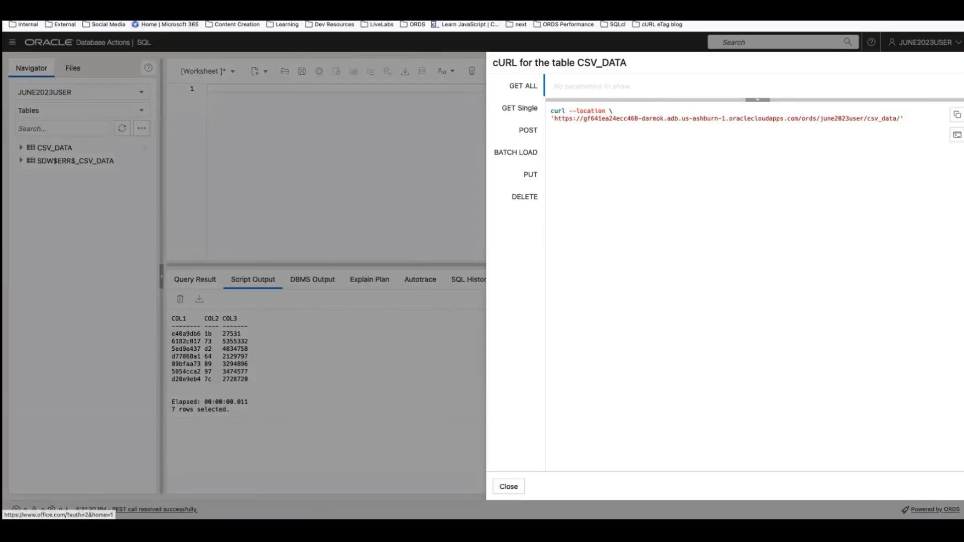
- Load the CSV_DATA GET ALL endpoint URL in a new Firefox tab
{"action": "key", "text": "super+t"}
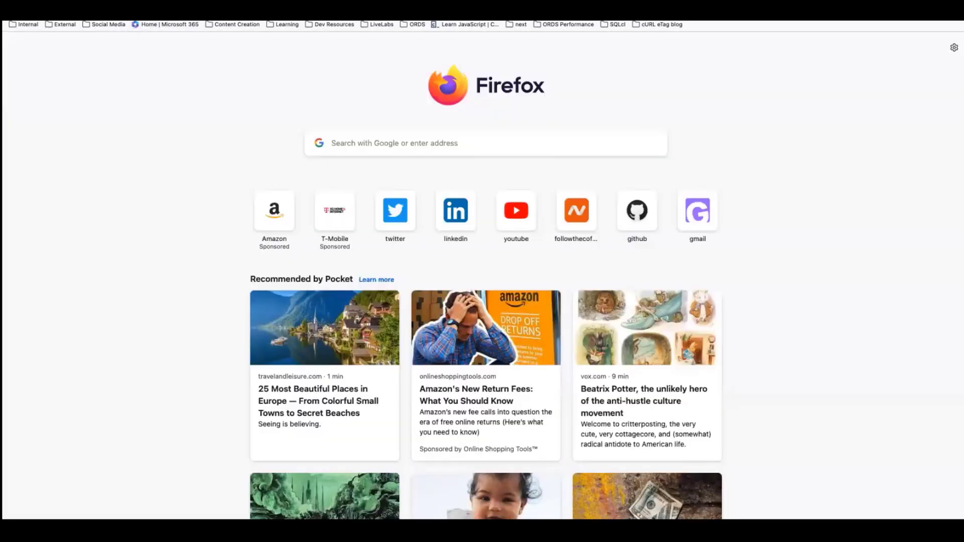
{"action": "key", "text": "super+w"}
{"action": "left_click_drag", "start_coordinate": [903, 119], "coordinate": [553, 120]}
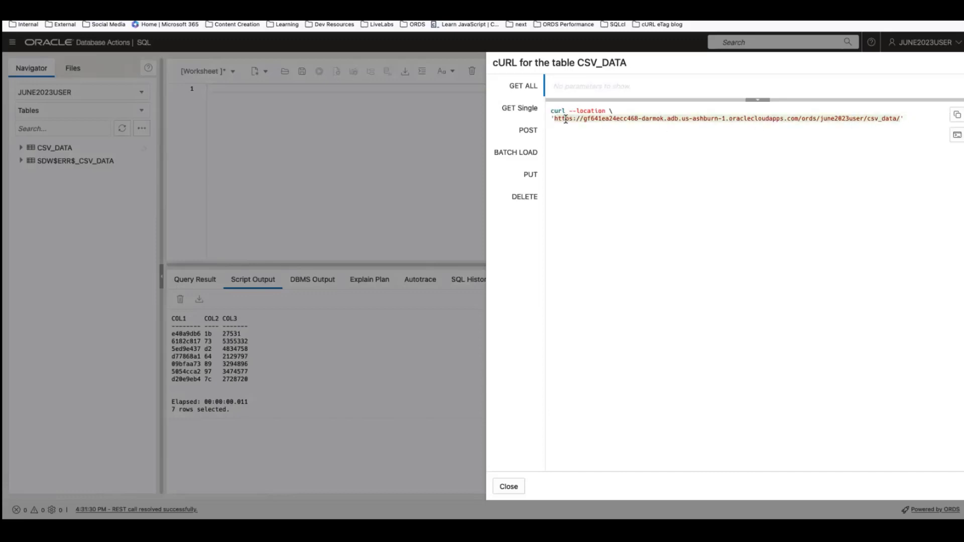
{"action": "key", "text": "super+t"}
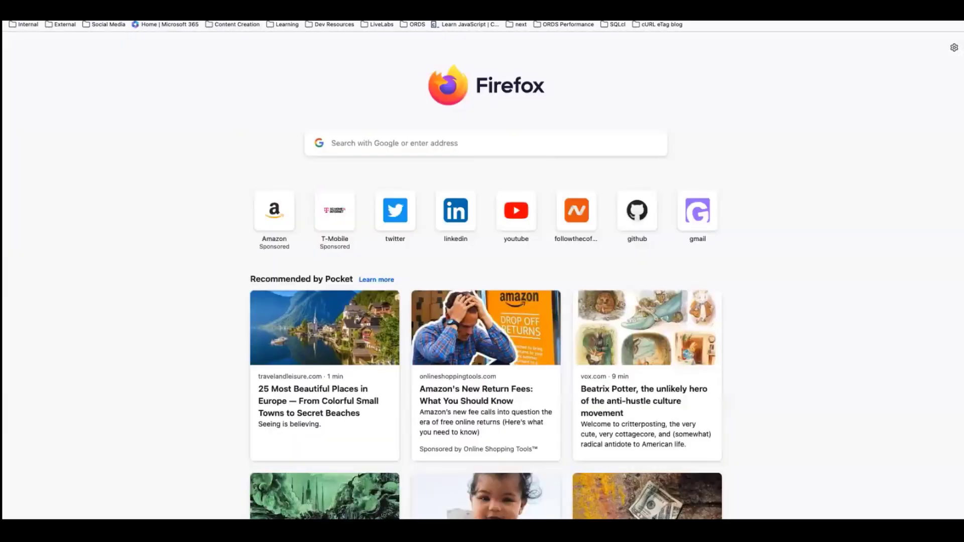
{"action": "key", "text": "super+v"}
{"action": "key", "text": "Return"}
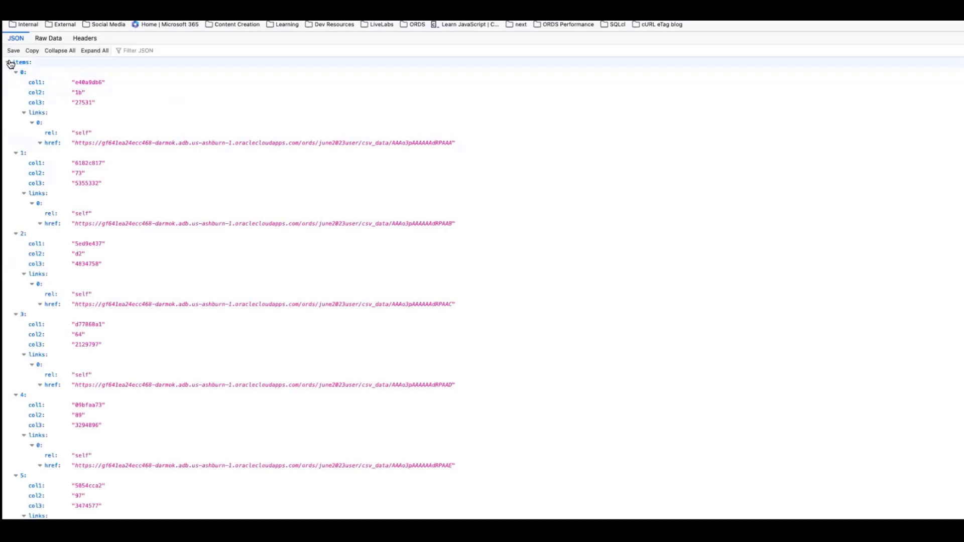
- Inspect the JSON response's seven-row items list plus its Raw Data and Headers views
{"action": "left_click", "coordinate": [9, 62]}
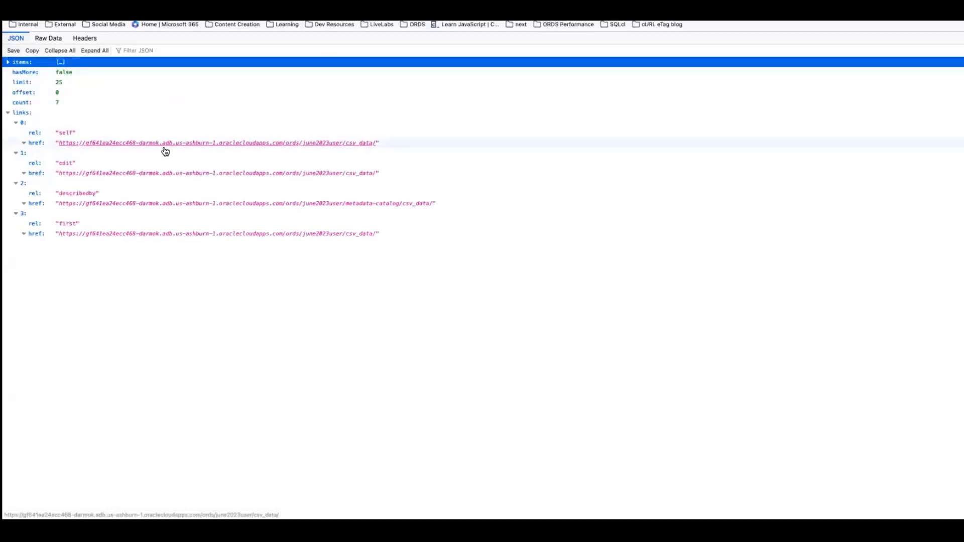
{"action": "left_click", "coordinate": [6, 63]}
{"action": "left_click", "coordinate": [6, 62]}
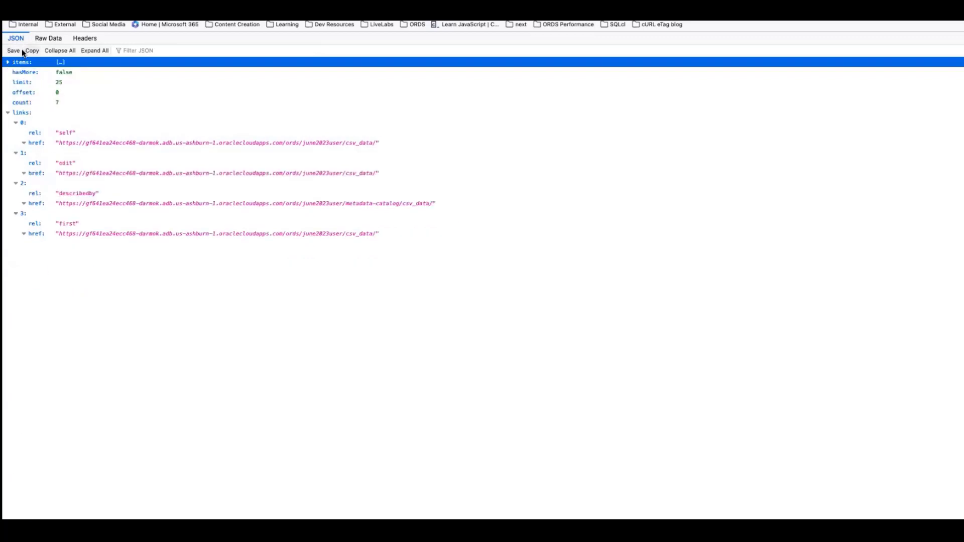
{"action": "left_click", "coordinate": [49, 38]}
{"action": "left_click", "coordinate": [85, 38]}
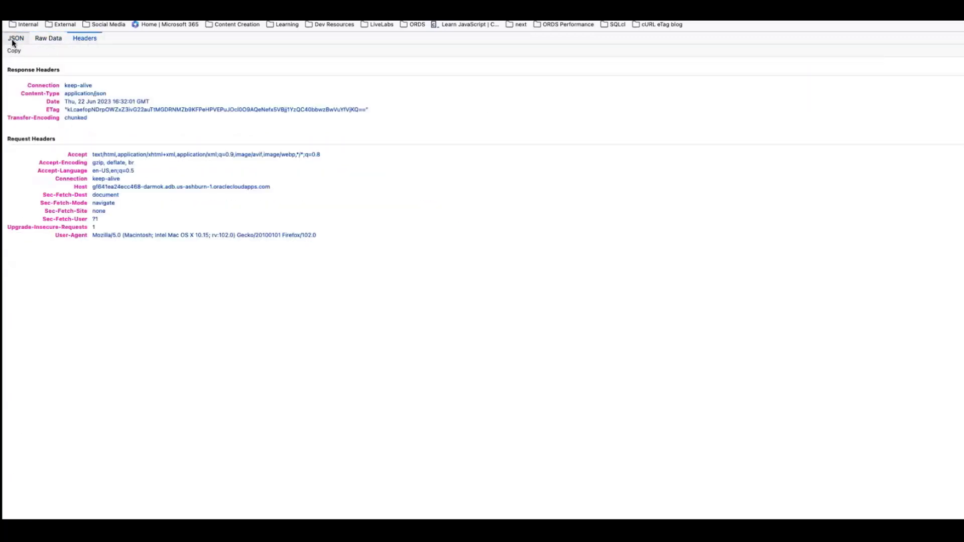
{"action": "left_click", "coordinate": [15, 39]}
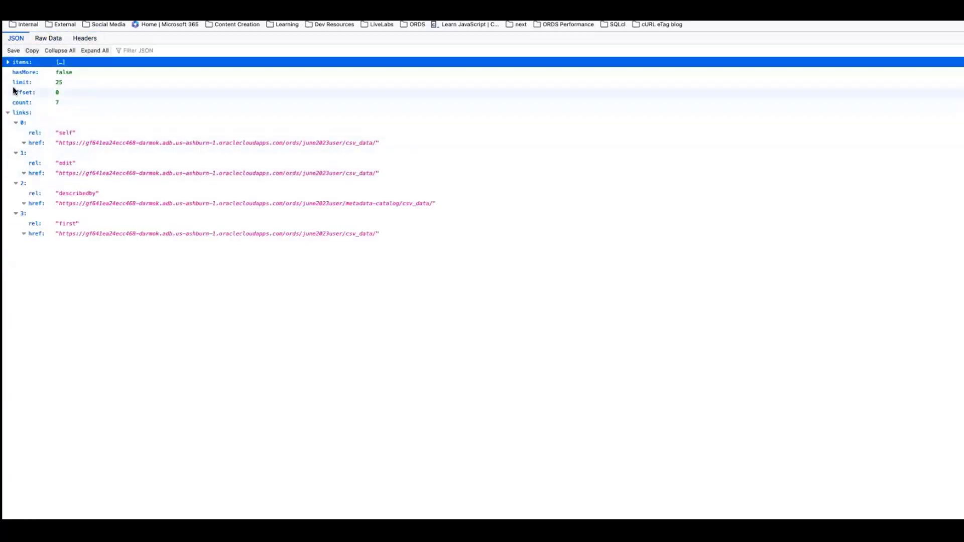
{"action": "left_click", "coordinate": [8, 62]}
{"action": "scroll", "coordinate": [271, 351], "scroll_direction": "down", "scroll_amount": 6}
{"action": "scroll", "coordinate": [266, 368], "scroll_direction": "up", "scroll_amount": 6}
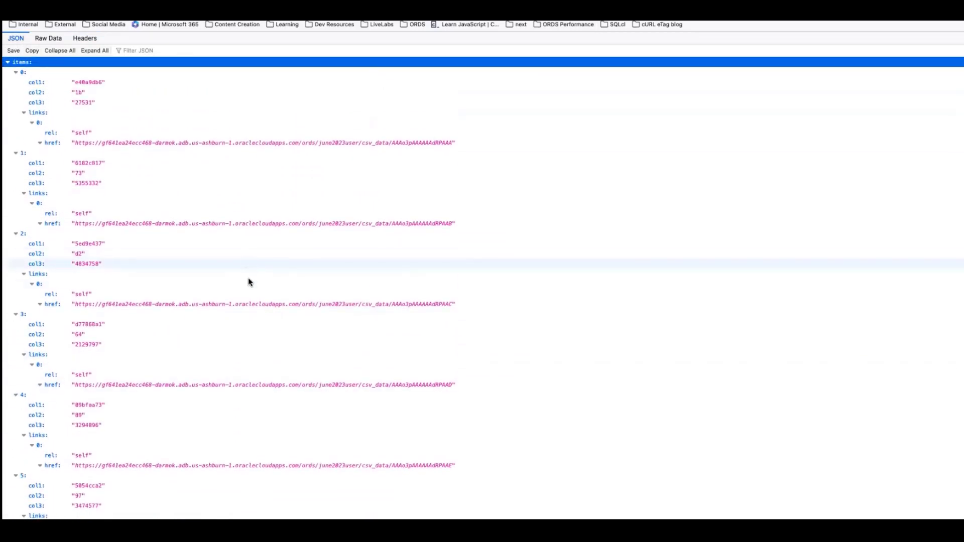
- Return to the lab plan slide, highlighting the GET ALL inspection step and Postman option
{"action": "key", "text": "ctrl+Up"}
{"action": "left_click", "coordinate": [653, 203]}
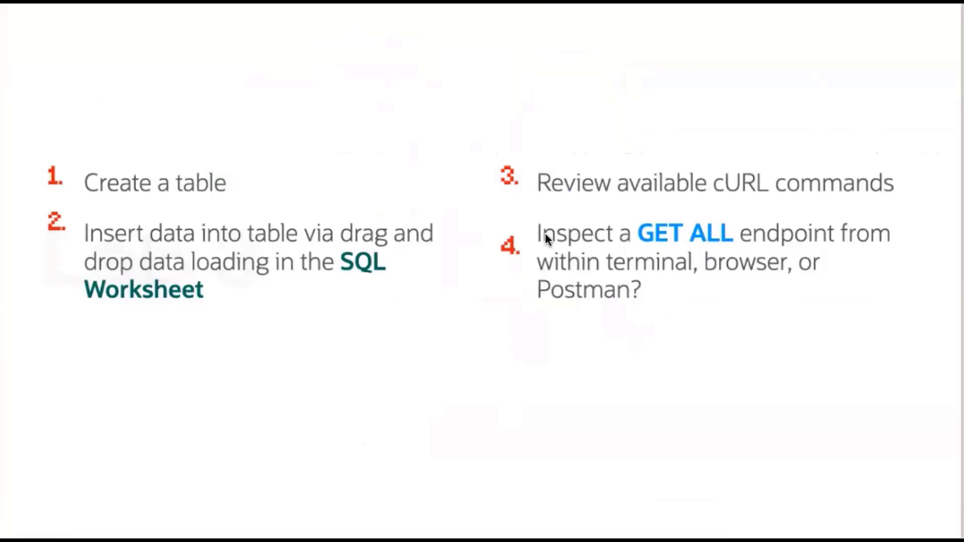
{"action": "left_click", "coordinate": [543, 230]}
{"action": "triple_click", "coordinate": [543, 230]}
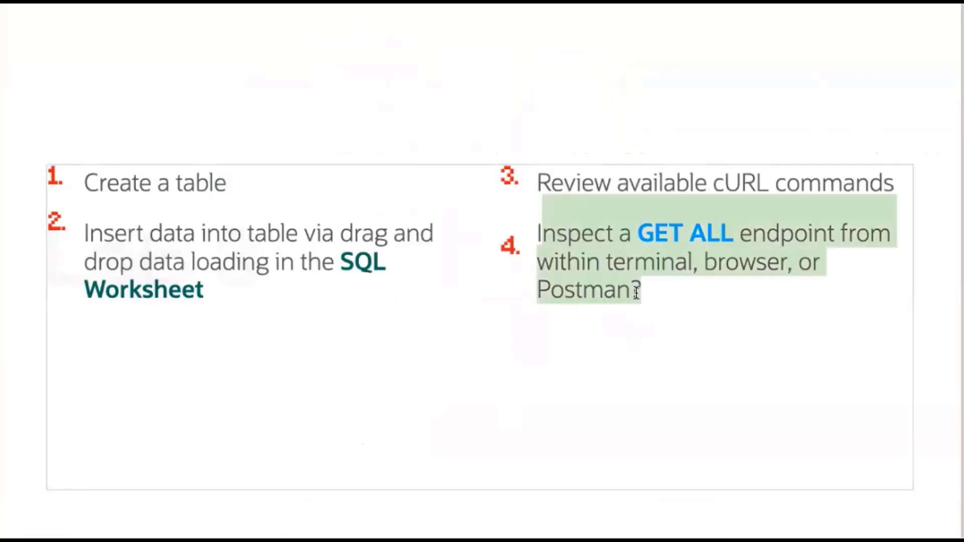
{"action": "left_click", "coordinate": [598, 252]}
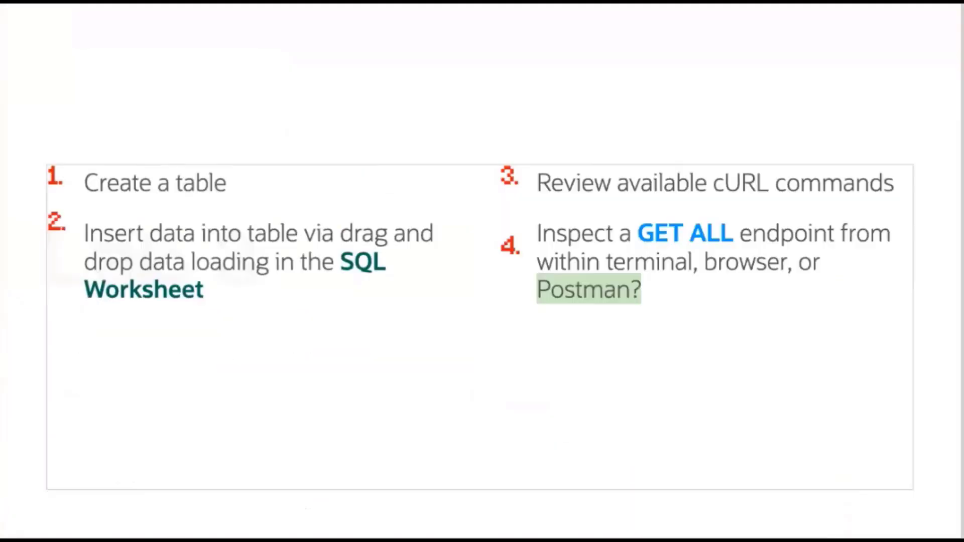
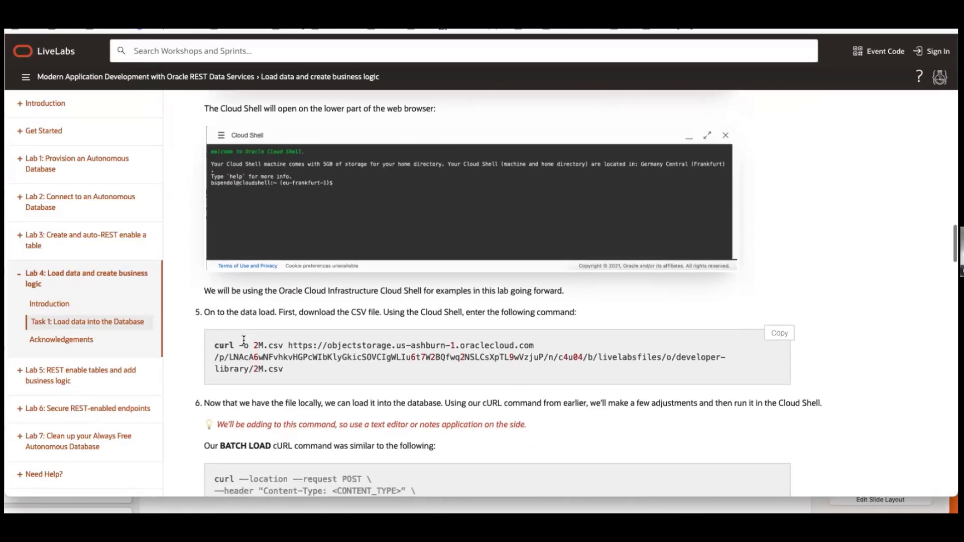
- Highlight the step 5 curl -o 2M.csv download command and its 2M.csv file name, then switch to the terminal
{"action": "left_click_drag", "start_coordinate": [215, 332], "coordinate": [290, 360]}
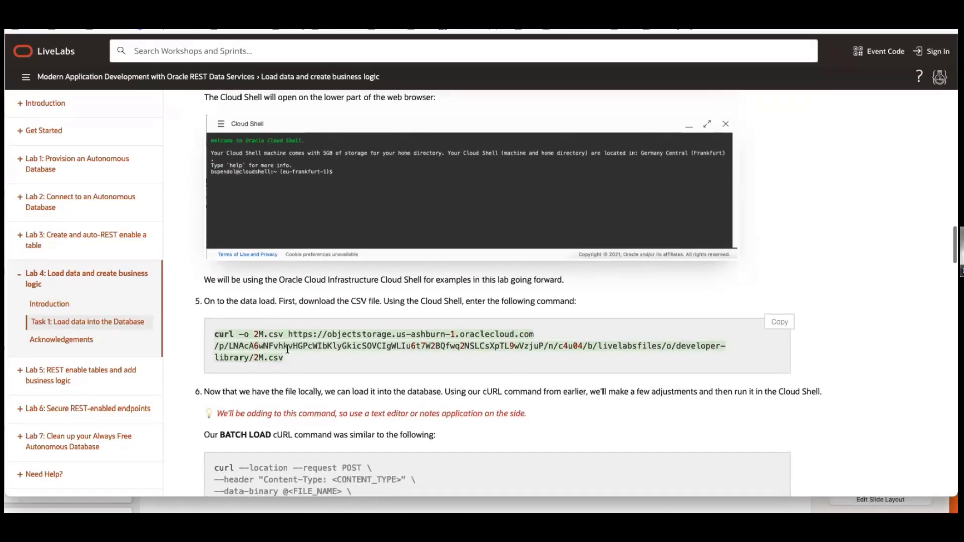
{"action": "left_click", "coordinate": [277, 344]}
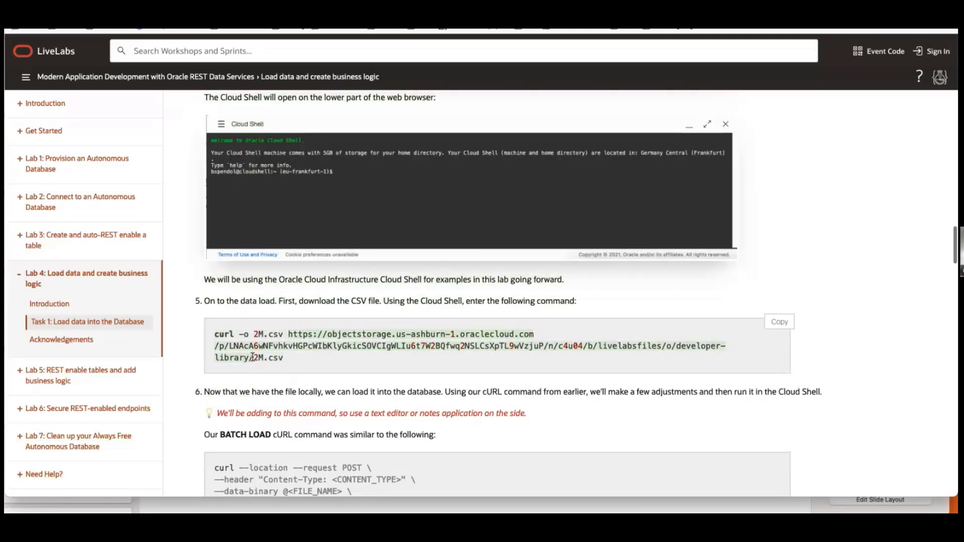
{"action": "left_click", "coordinate": [281, 360]}
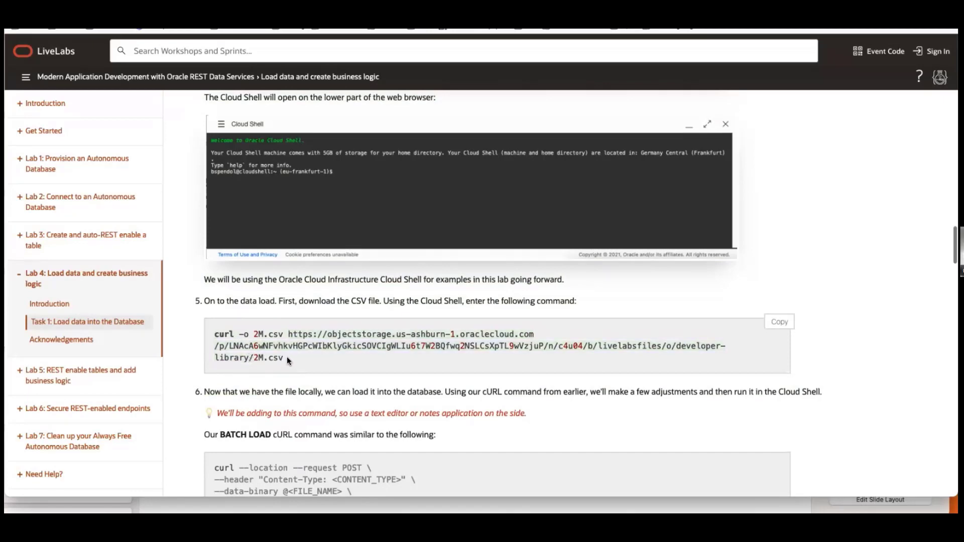
{"action": "left_click_drag", "start_coordinate": [287, 357], "coordinate": [254, 358]}
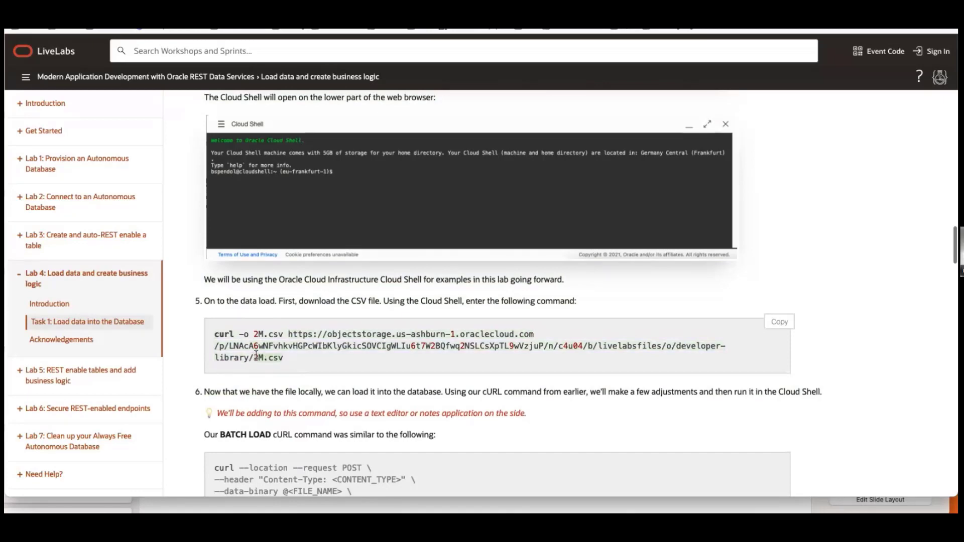
{"action": "left_click", "coordinate": [249, 331]}
{"action": "left_click_drag", "start_coordinate": [255, 331], "coordinate": [284, 333]}
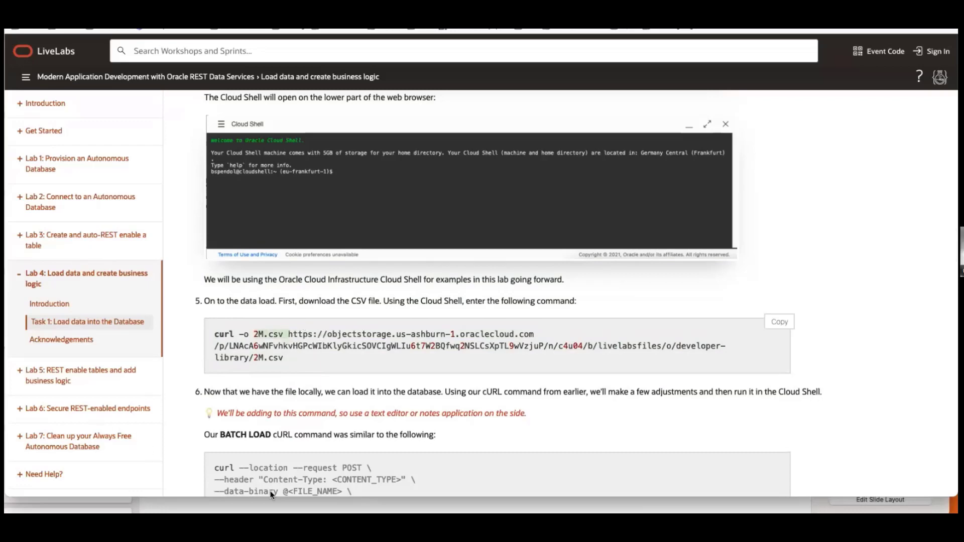
{"action": "key", "text": "super+Tab"}
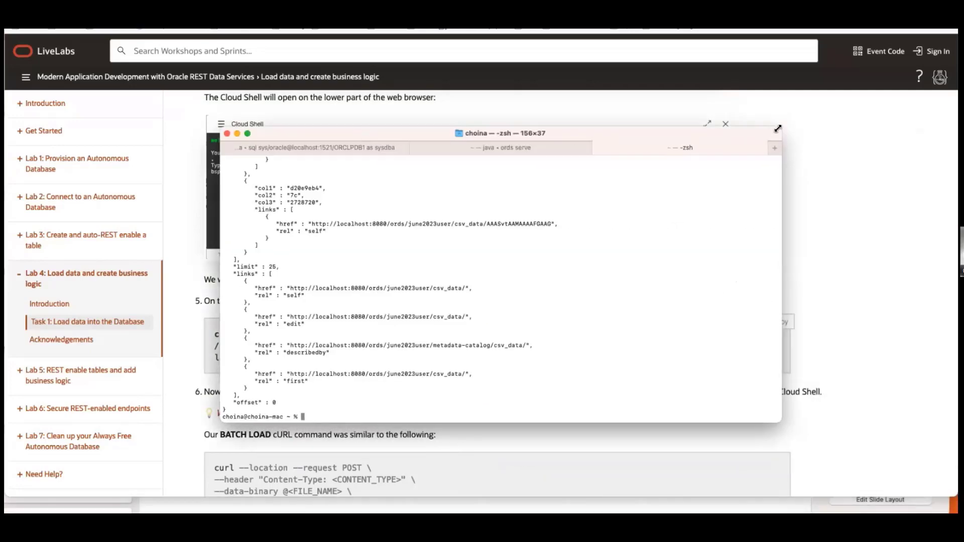
- List the home folder contents in the terminal with ls
{"action": "left_click_drag", "start_coordinate": [777, 128], "coordinate": [680, 140]}
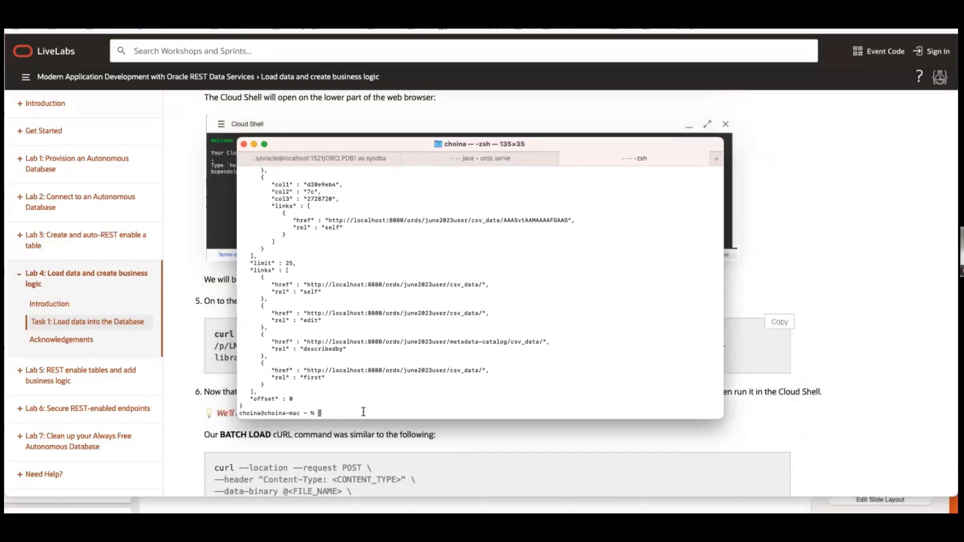
{"action": "type", "text": "sls"}
{"action": "key", "text": "Return"}
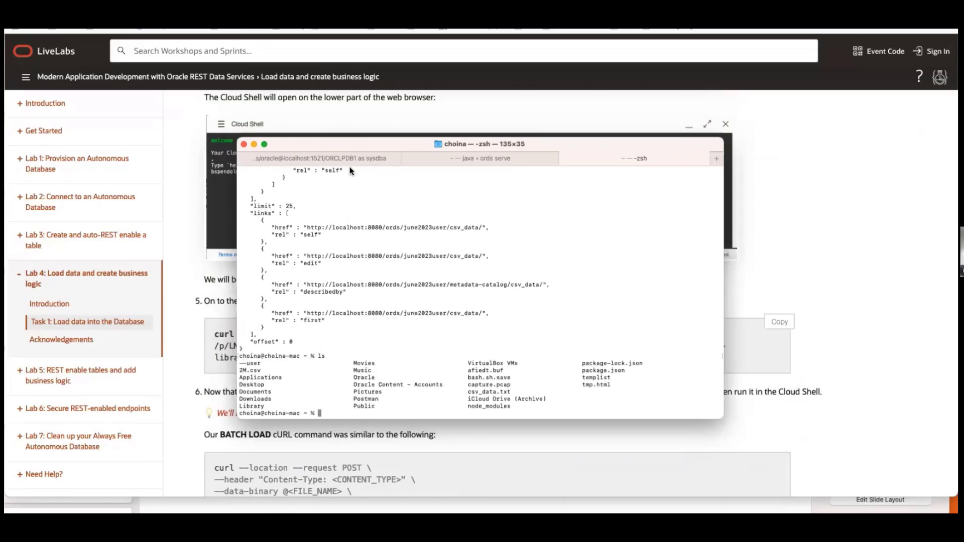
{"action": "left_click_drag", "start_coordinate": [341, 146], "coordinate": [538, 191]}
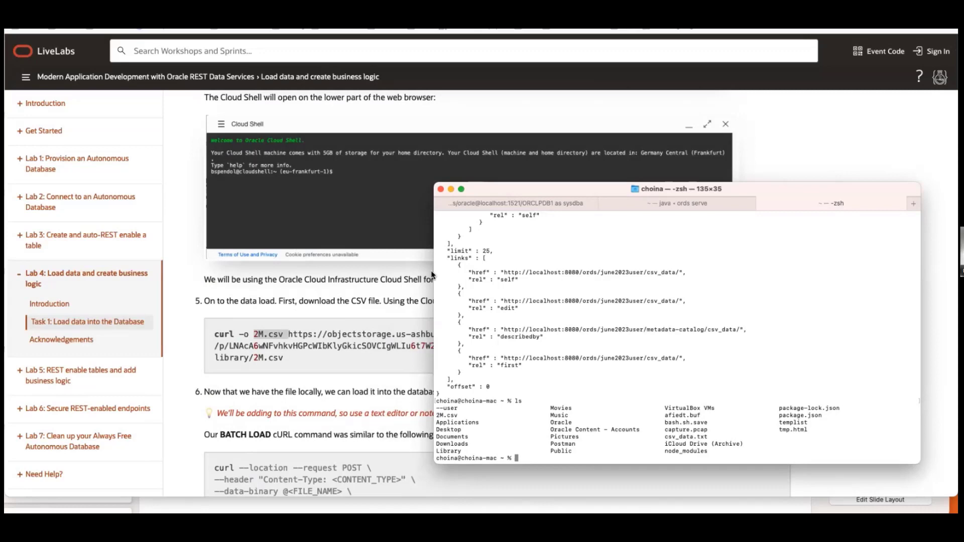
{"action": "left_click_drag", "start_coordinate": [501, 189], "coordinate": [513, 174]}
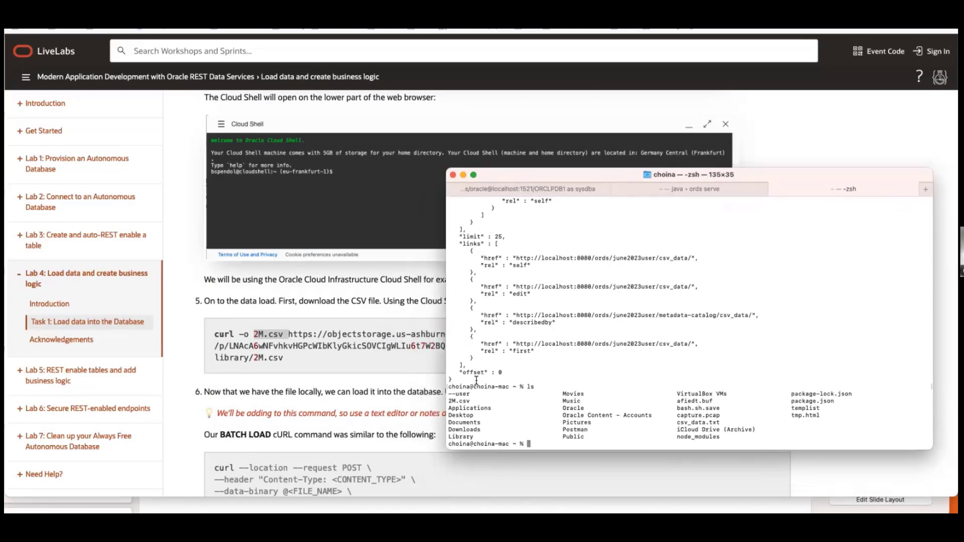
- Copy the step 5 curl download command and paste it at the prompt in a widened terminal
{"action": "left_click", "coordinate": [258, 391]}
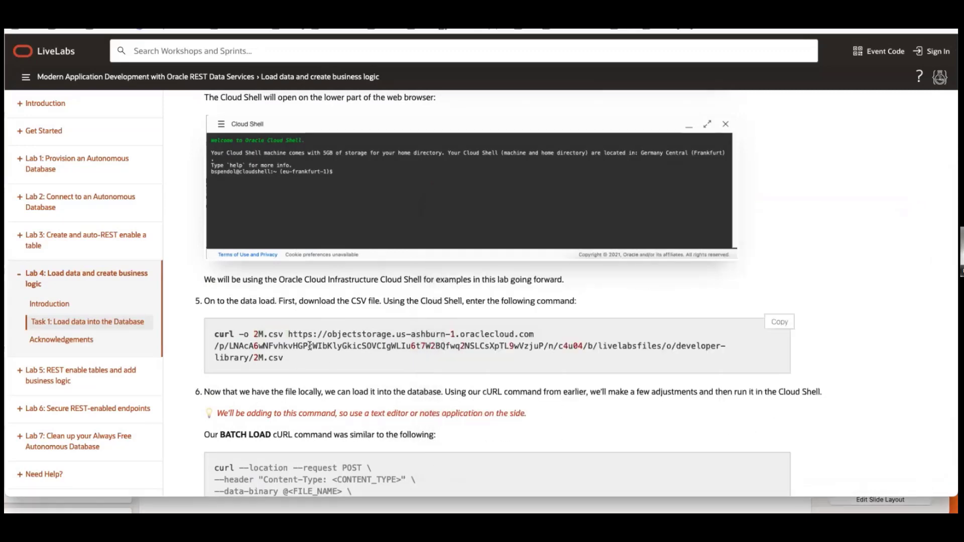
{"action": "left_click_drag", "start_coordinate": [297, 359], "coordinate": [224, 338]}
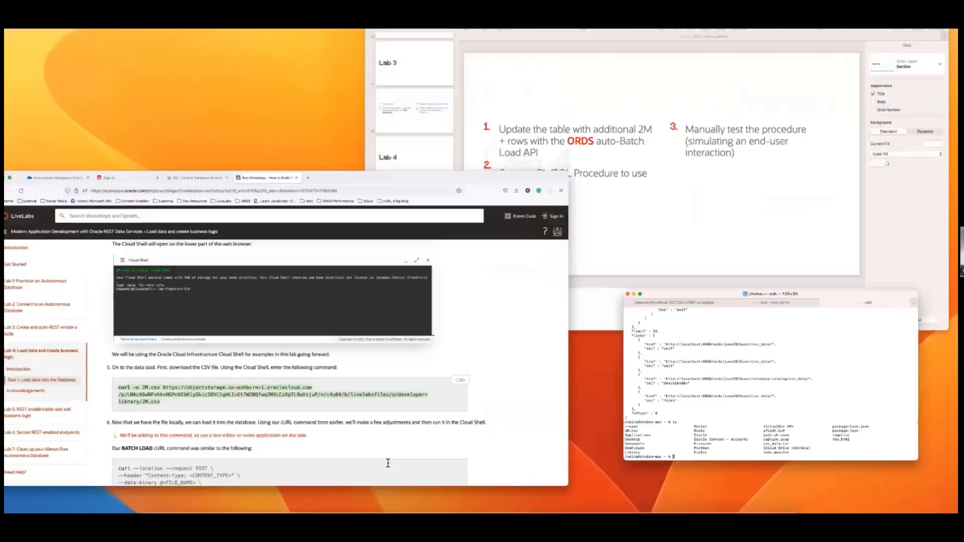
{"action": "left_click_drag", "start_coordinate": [896, 299], "coordinate": [381, 281]}
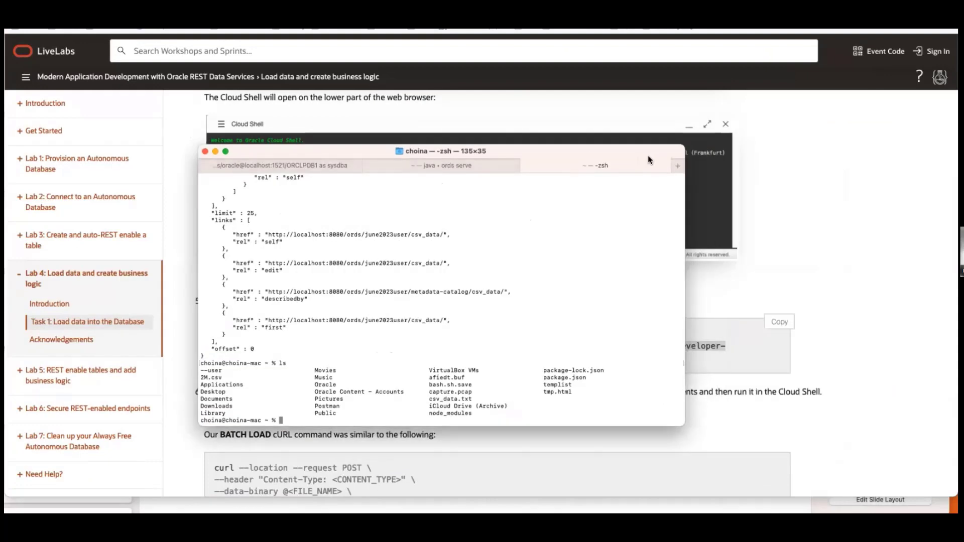
{"action": "left_click_drag", "start_coordinate": [685, 148], "coordinate": [784, 148]}
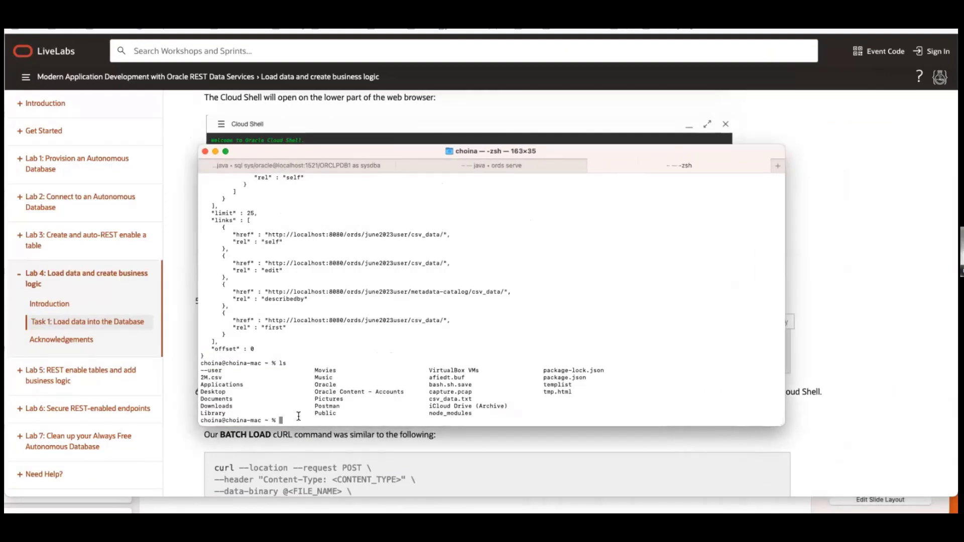
{"action": "key", "text": "super+v"}
{"action": "left_click_drag", "start_coordinate": [387, 157], "coordinate": [280, 154]}
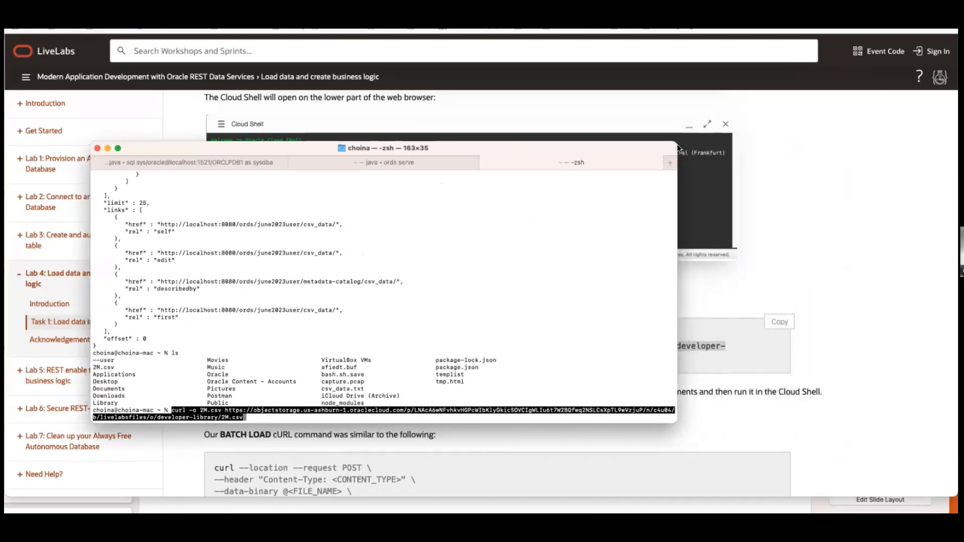
{"action": "left_click_drag", "start_coordinate": [682, 146], "coordinate": [811, 153]}
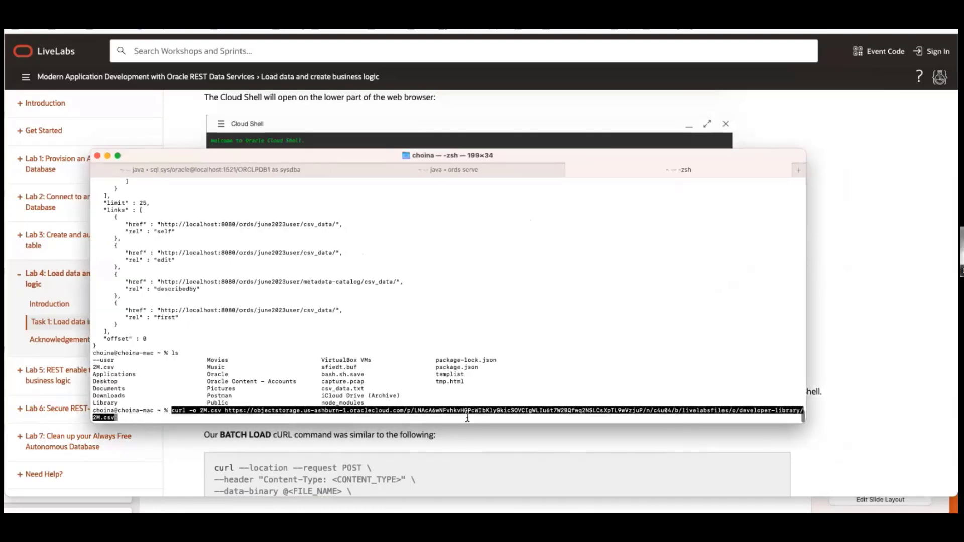
{"action": "left_click_drag", "start_coordinate": [424, 155], "coordinate": [360, 156]}
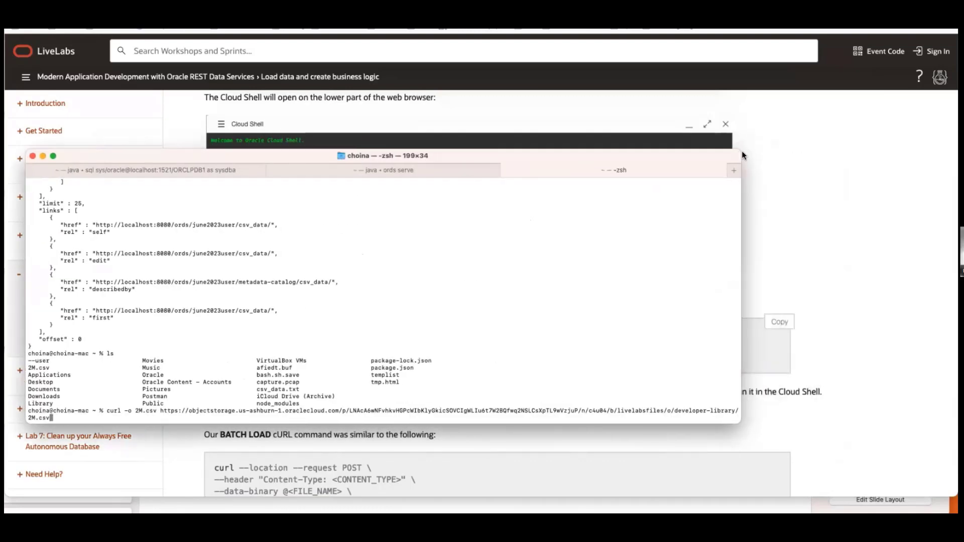
{"action": "left_click_drag", "start_coordinate": [742, 151], "coordinate": [908, 164]}
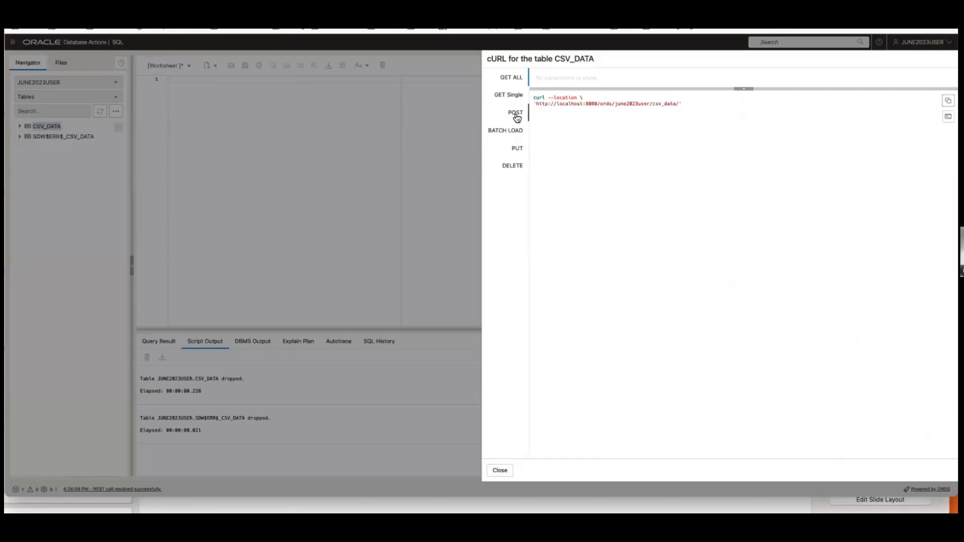
- Review the PUT and BATCH LOAD cURL commands, noting the --data-binary @<FILE_NAME> line
{"action": "left_click", "coordinate": [519, 149]}
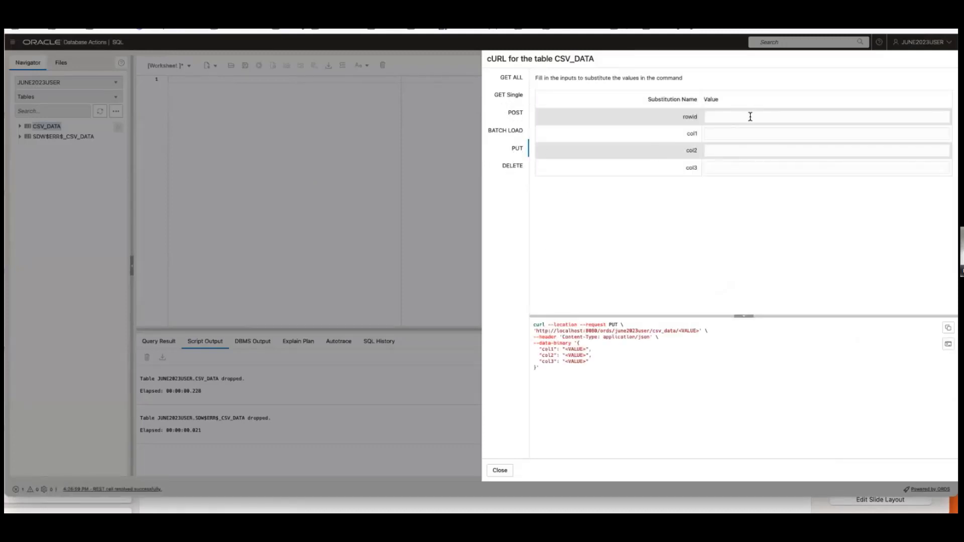
{"action": "left_click", "coordinate": [509, 133]}
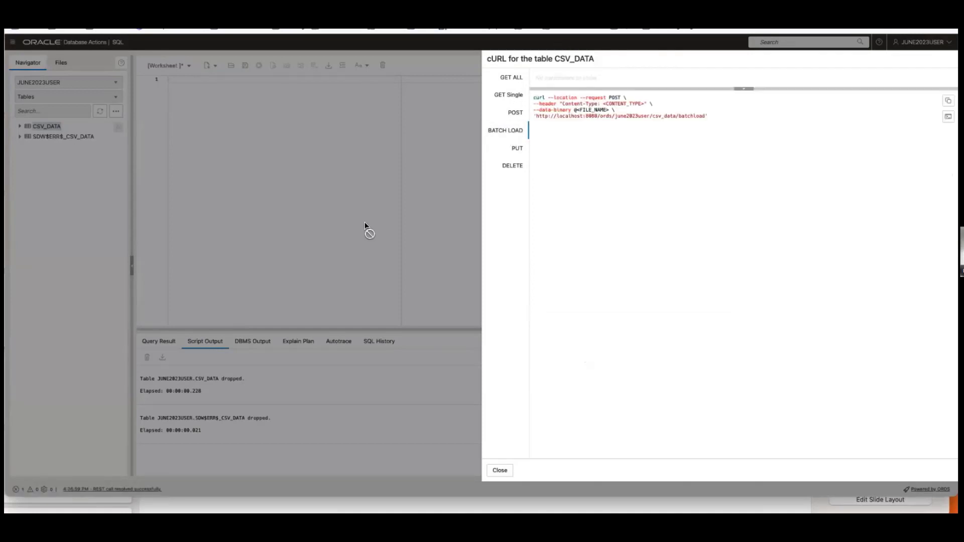
{"action": "left_click_drag", "start_coordinate": [534, 110], "coordinate": [631, 111]}
- Compare the GET ALL and GET Single commands and highlight the csv_data endpoint URL, then close the dialog
{"action": "left_click", "coordinate": [519, 79]}
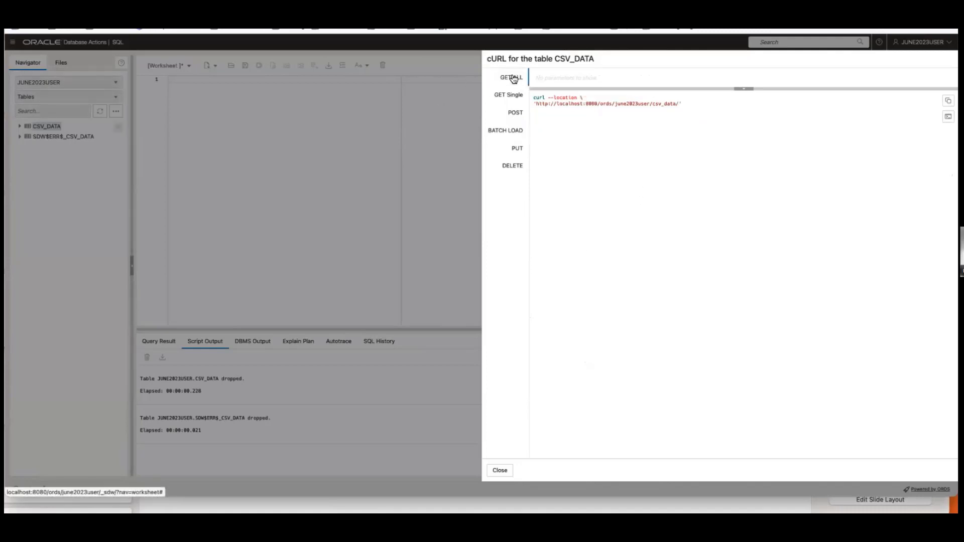
{"action": "left_click", "coordinate": [516, 95]}
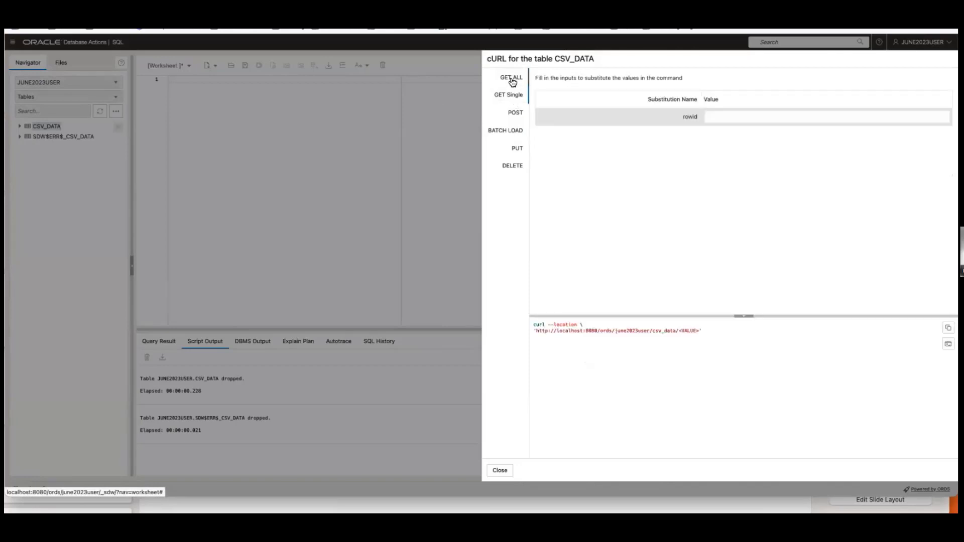
{"action": "left_click", "coordinate": [513, 79]}
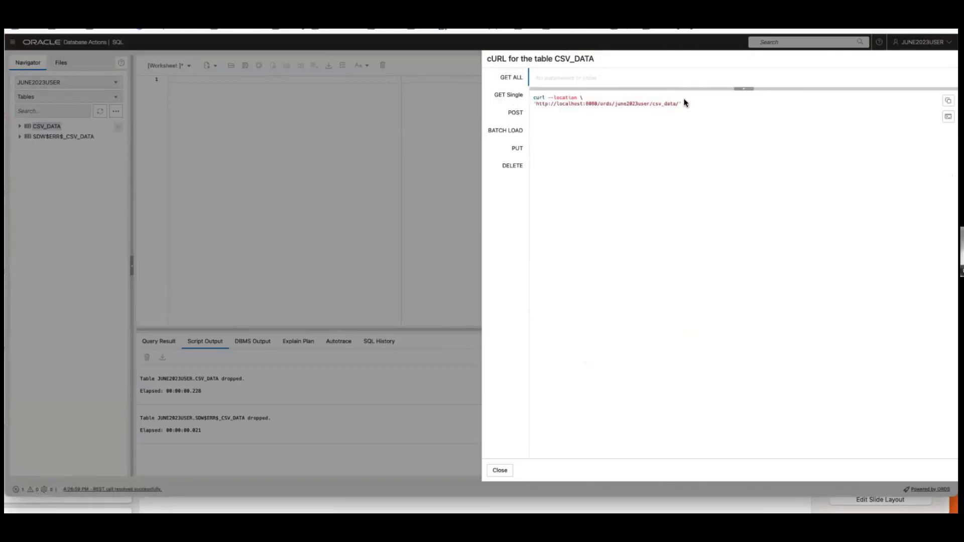
{"action": "left_click_drag", "start_coordinate": [681, 104], "coordinate": [547, 106]}
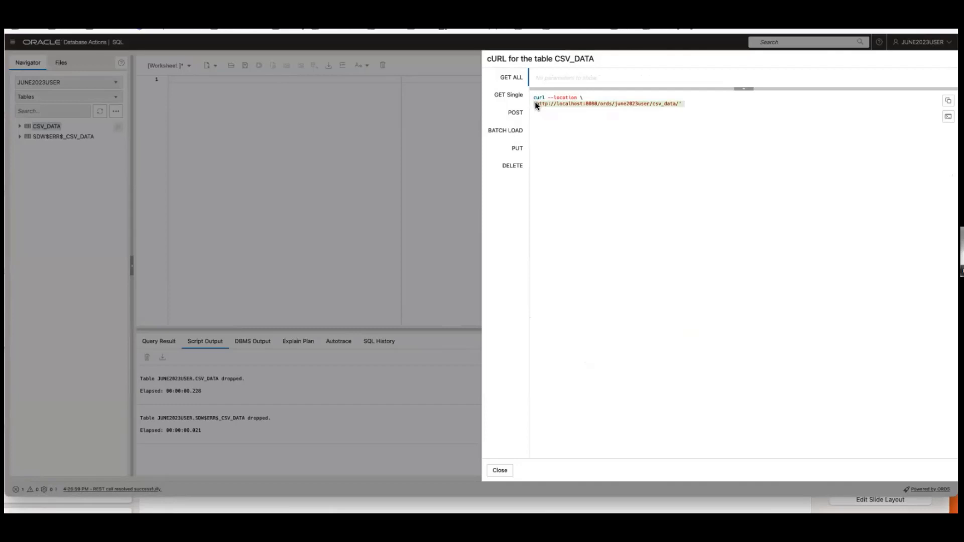
{"action": "left_click", "coordinate": [684, 107]}
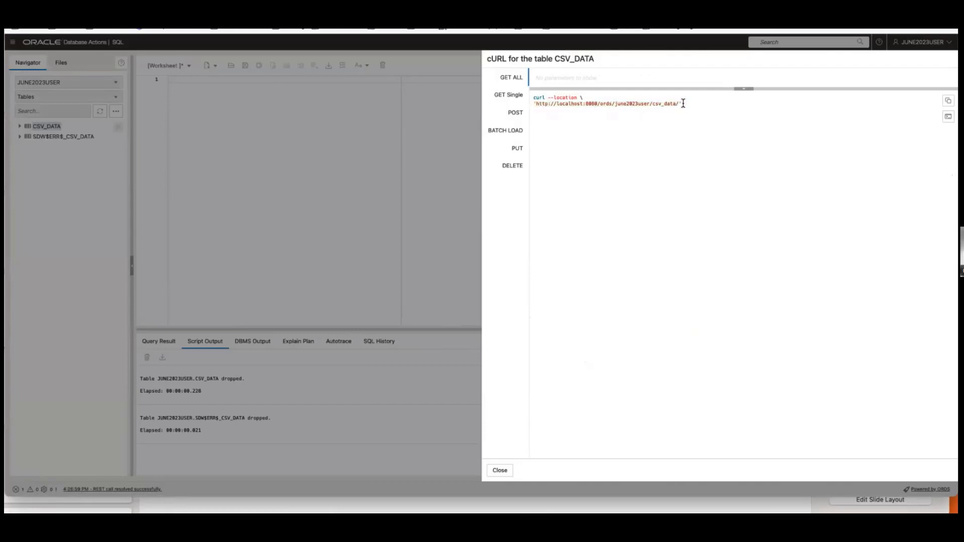
{"action": "left_click_drag", "start_coordinate": [683, 104], "coordinate": [534, 103]}
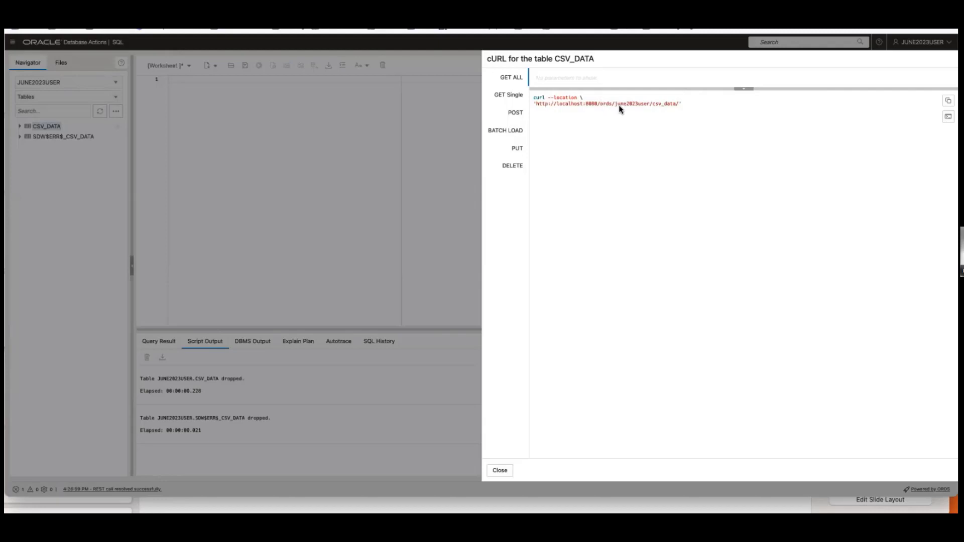
{"action": "left_click", "coordinate": [517, 96]}
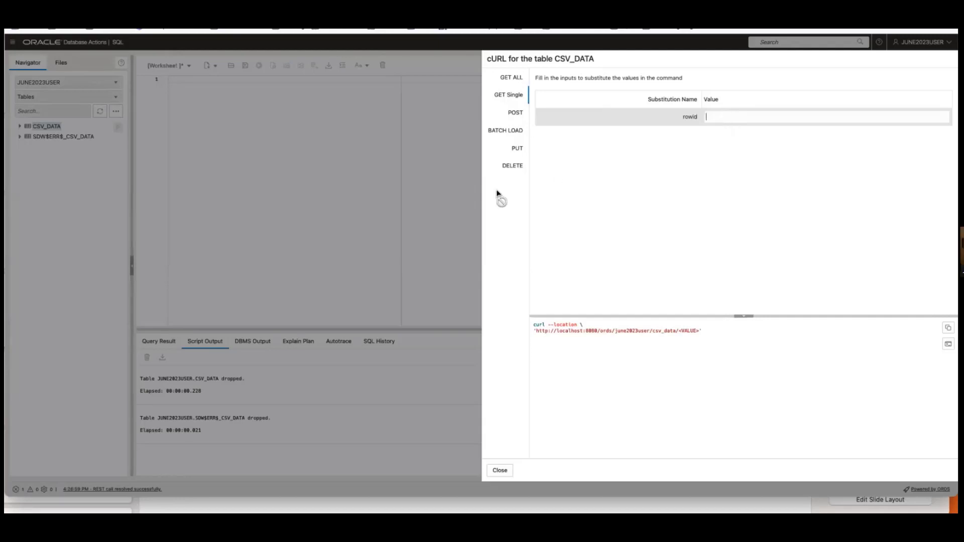
{"action": "left_click", "coordinate": [499, 470]}
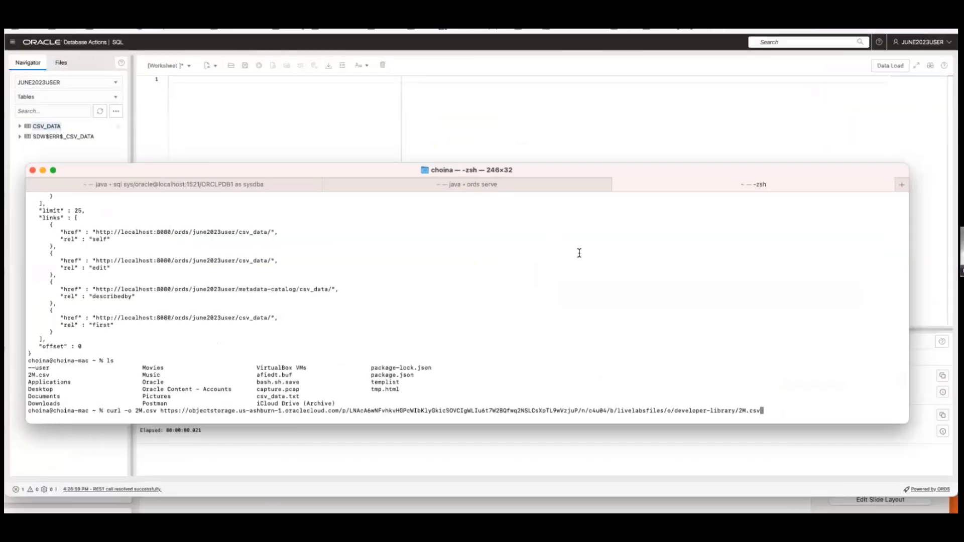
- Run the pasted curl -o 2M.csv command to download the 60.3 MB file
{"action": "left_click_drag", "start_coordinate": [603, 173], "coordinate": [590, 165]}
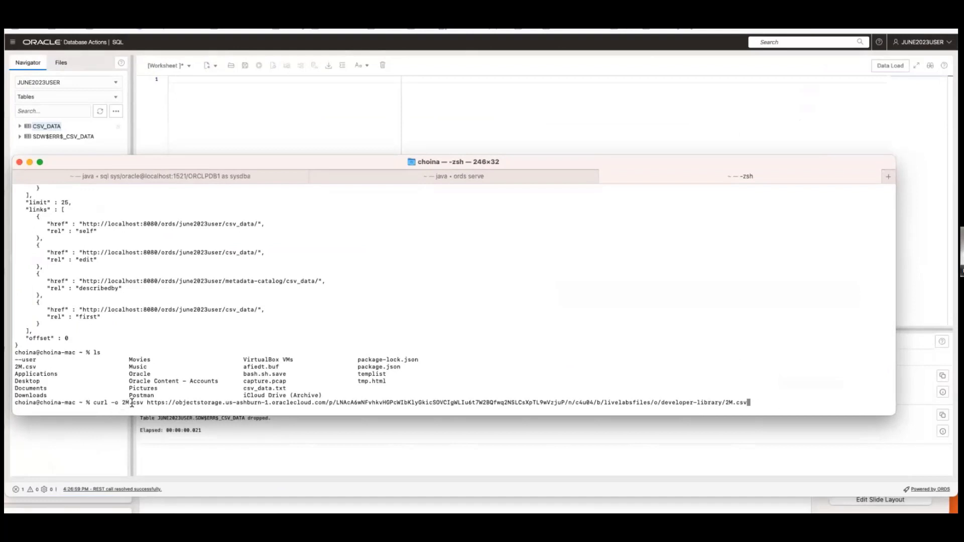
{"action": "left_click_drag", "start_coordinate": [122, 402], "coordinate": [143, 402]}
{"action": "left_click", "coordinate": [763, 397]}
{"action": "key", "text": "Return"}
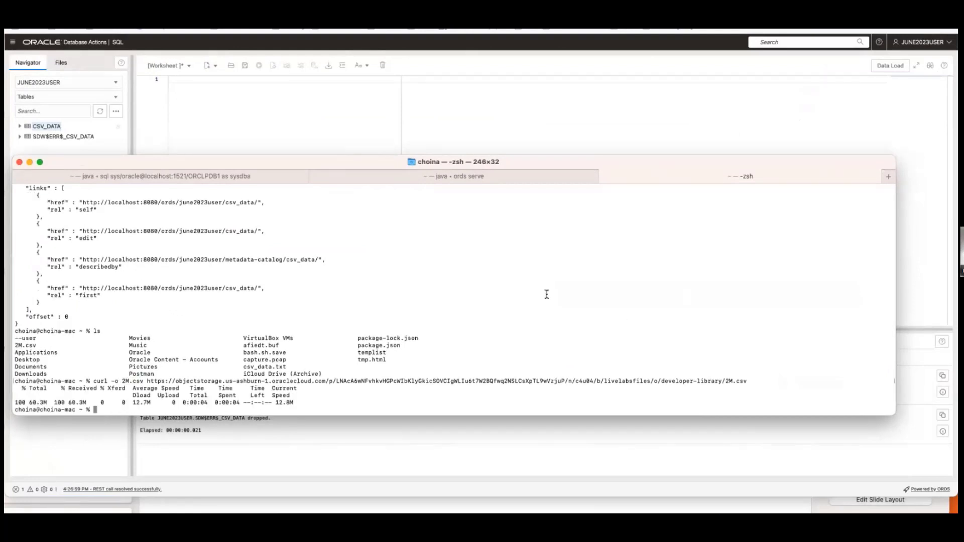
{"action": "left_click_drag", "start_coordinate": [328, 163], "coordinate": [354, 180]}
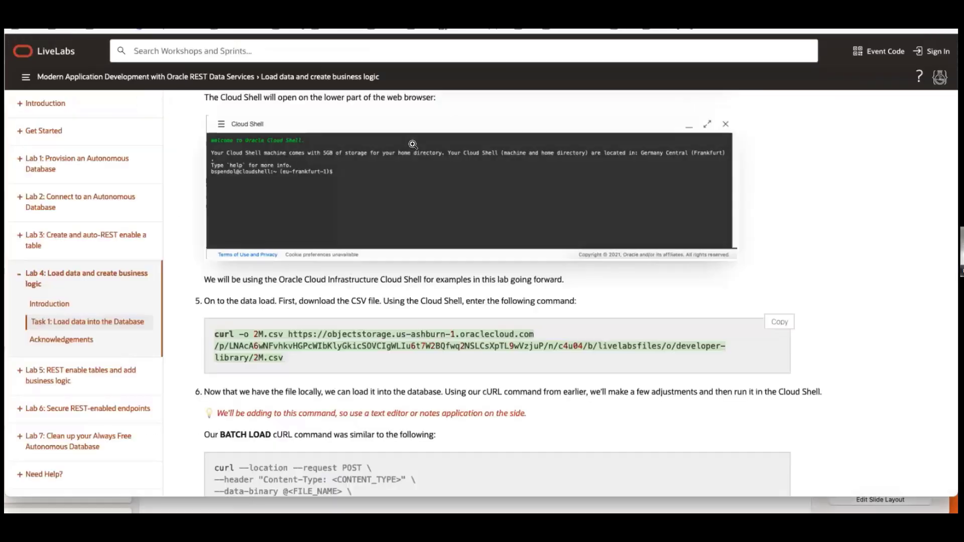
- Scroll to step 3 of the Load data task and select the sample curl batchload command lines
{"action": "scroll", "coordinate": [262, 284], "scroll_direction": "down", "scroll_amount": 10}
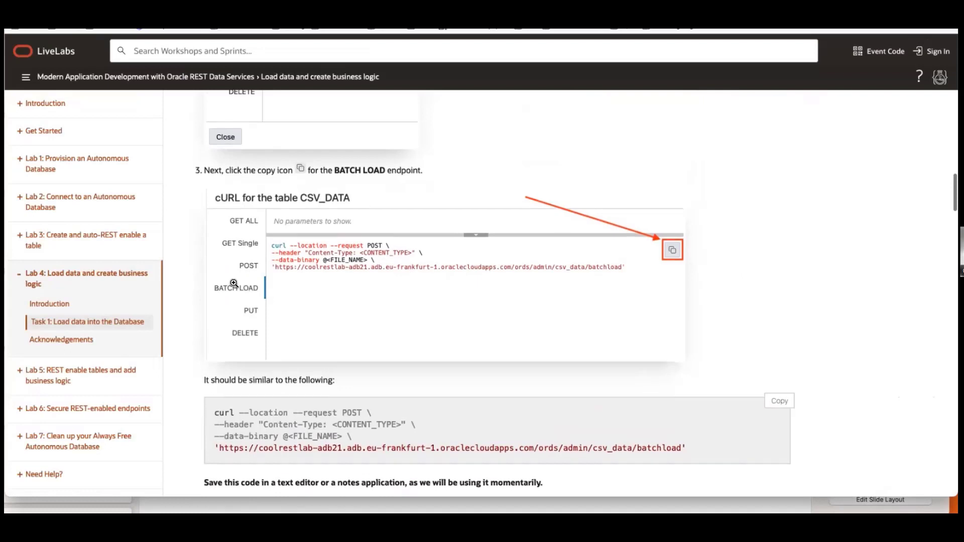
{"action": "scroll", "coordinate": [234, 282], "scroll_direction": "down", "scroll_amount": 1}
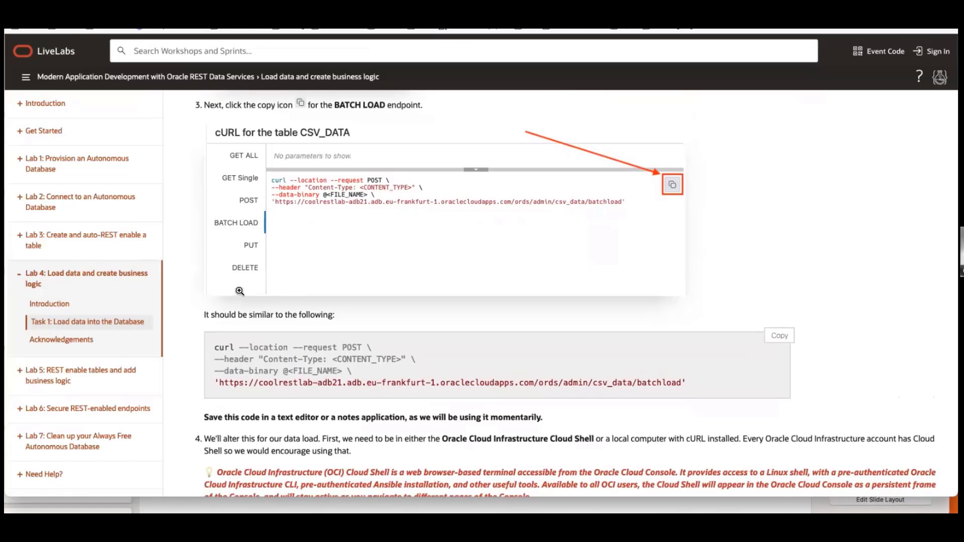
{"action": "scroll", "coordinate": [241, 296], "scroll_direction": "down", "scroll_amount": 1}
{"action": "scroll", "coordinate": [242, 297], "scroll_direction": "down", "scroll_amount": 1}
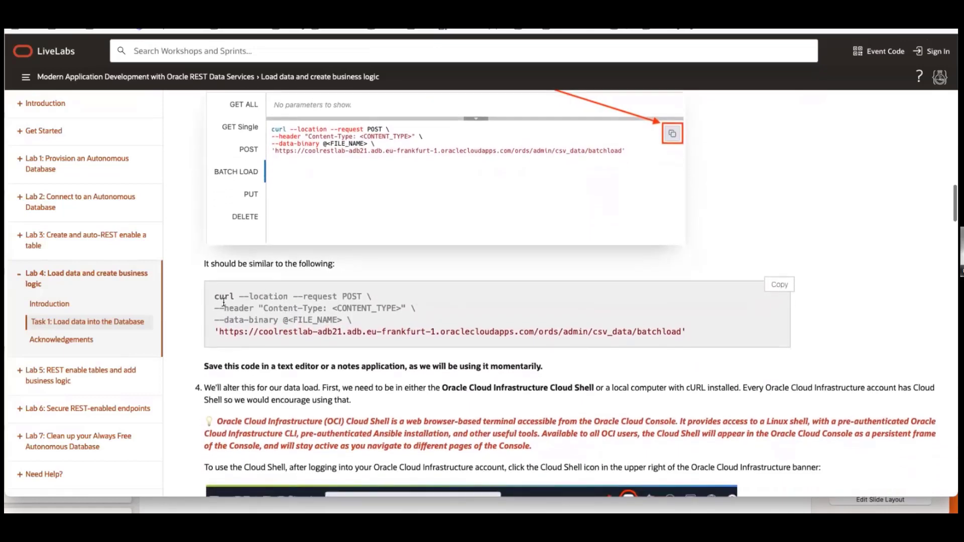
{"action": "left_click_drag", "start_coordinate": [215, 297], "coordinate": [696, 332]}
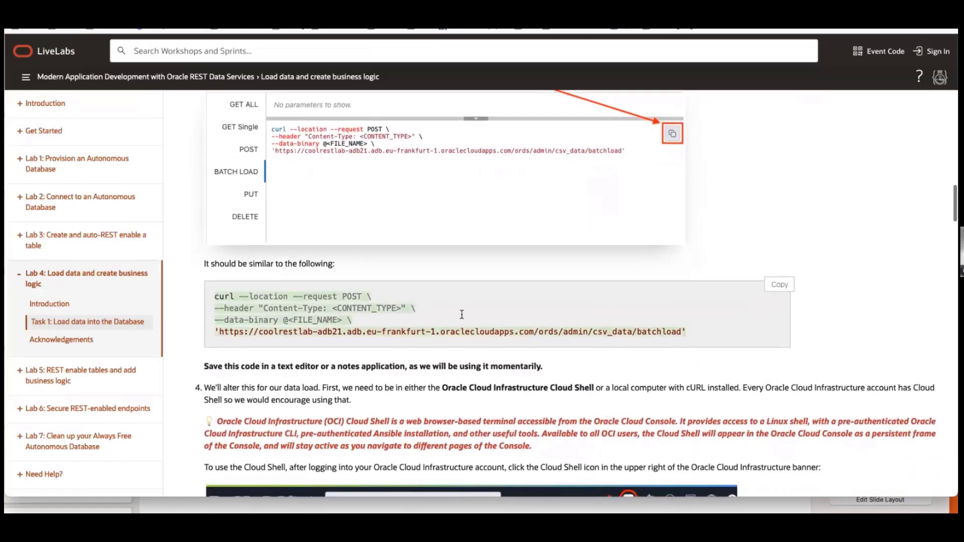
{"action": "left_click", "coordinate": [297, 309]}
{"action": "scroll", "coordinate": [284, 307], "scroll_direction": "down", "scroll_amount": 1}
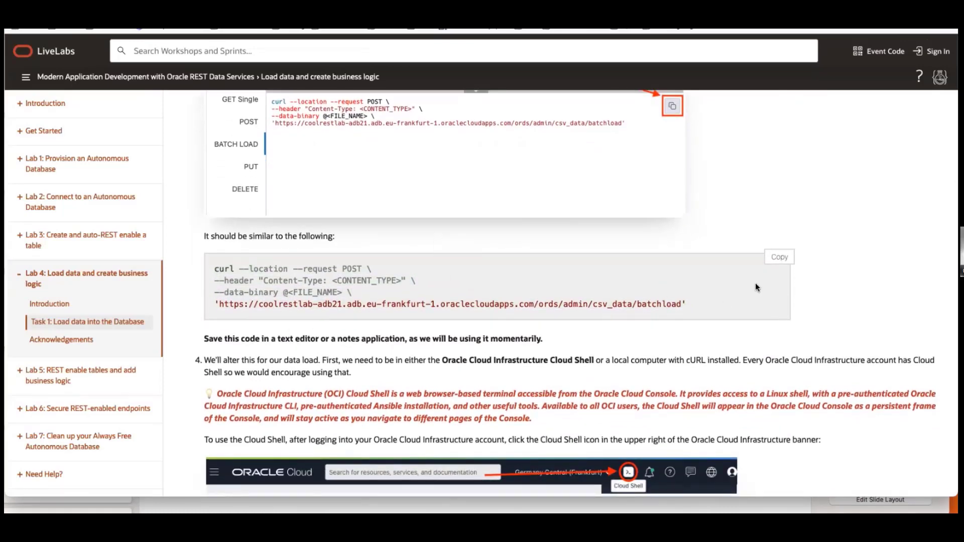
{"action": "left_click_drag", "start_coordinate": [705, 308], "coordinate": [241, 263]}
{"action": "left_click", "coordinate": [308, 274]}
{"action": "left_click_drag", "start_coordinate": [709, 306], "coordinate": [221, 270]}
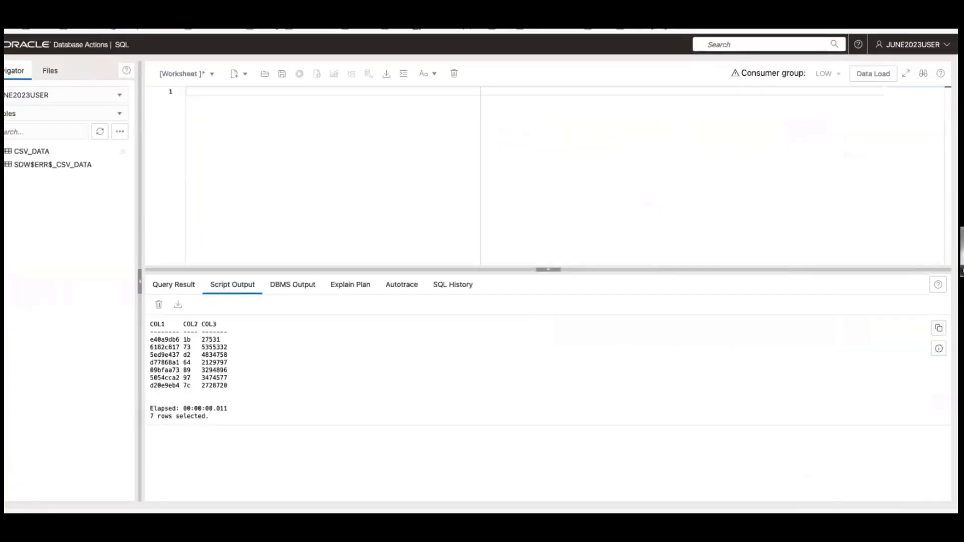
- Open CSV_DATA's cURL commands and copy the BATCH LOAD POST command to csv_data/batchload
{"action": "right_click", "coordinate": [28, 151]}
{"action": "mouse_move", "coordinate": [90, 231]}
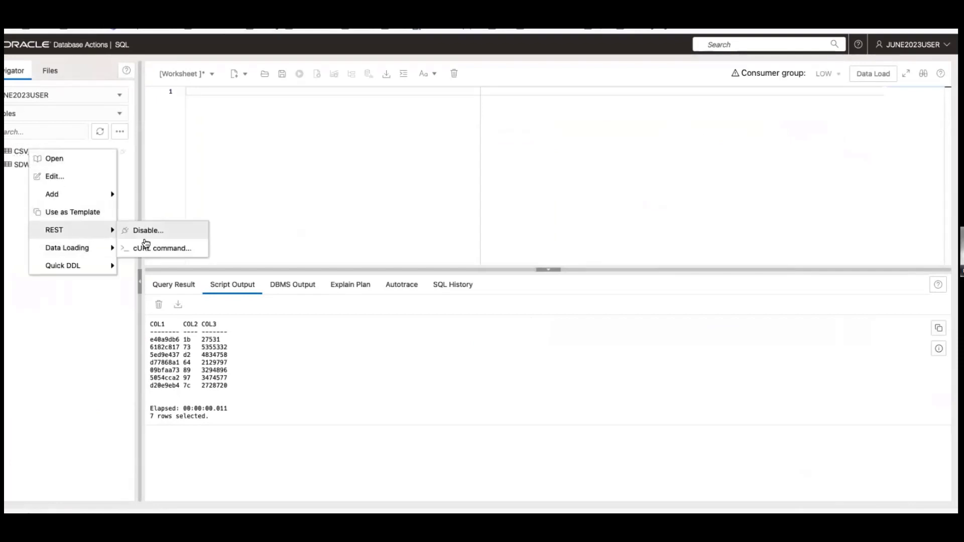
{"action": "left_click", "coordinate": [157, 246]}
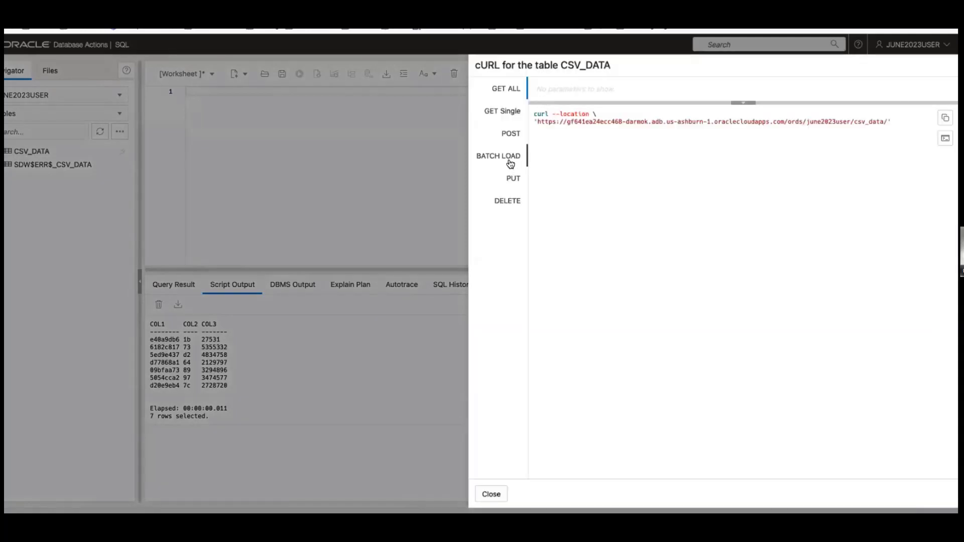
{"action": "left_click", "coordinate": [510, 161]}
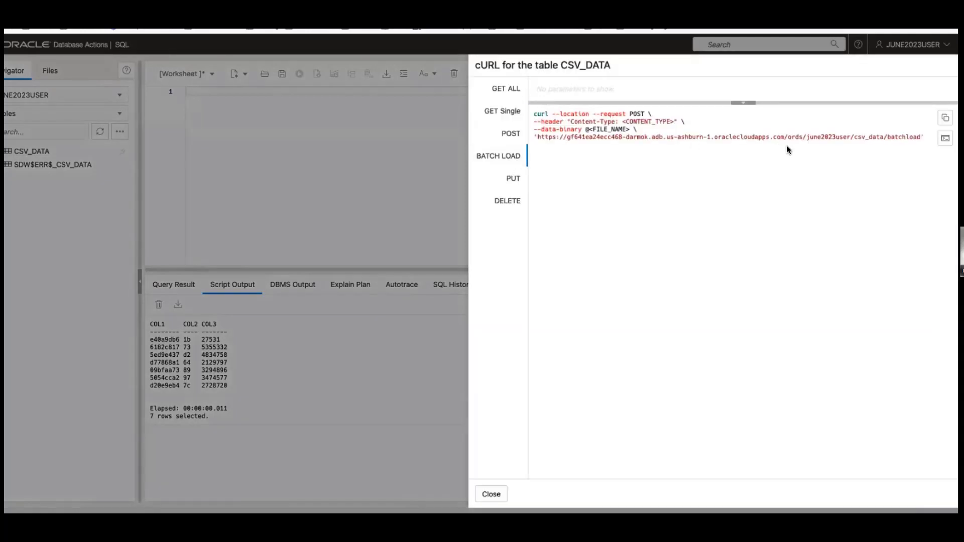
{"action": "left_click", "coordinate": [945, 139]}
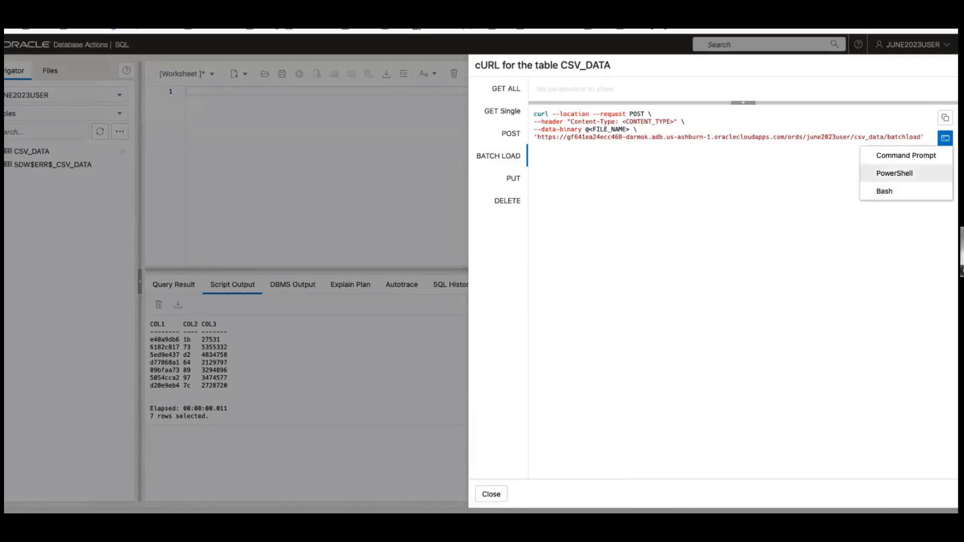
{"action": "left_click", "coordinate": [868, 190]}
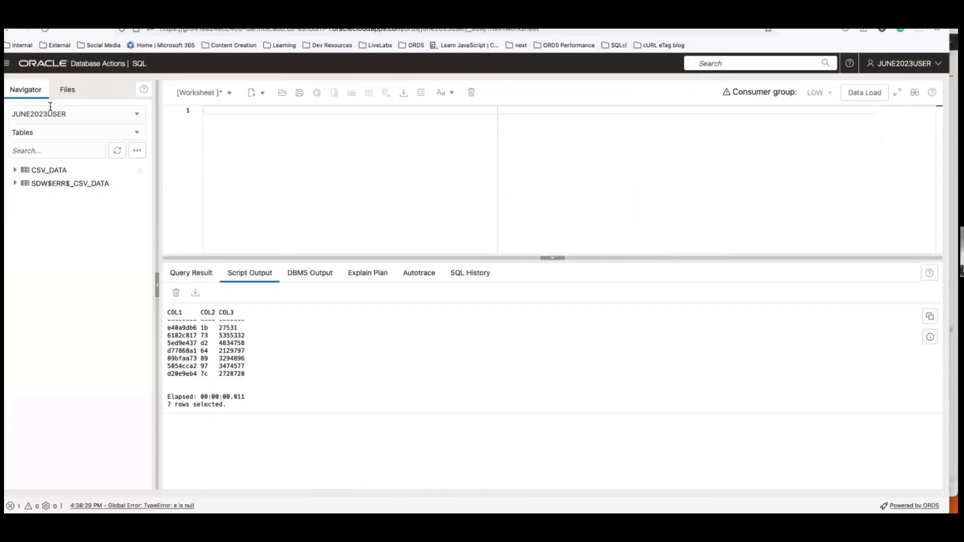
{"action": "right_click", "coordinate": [56, 171]}
{"action": "mouse_move", "coordinate": [131, 247]}
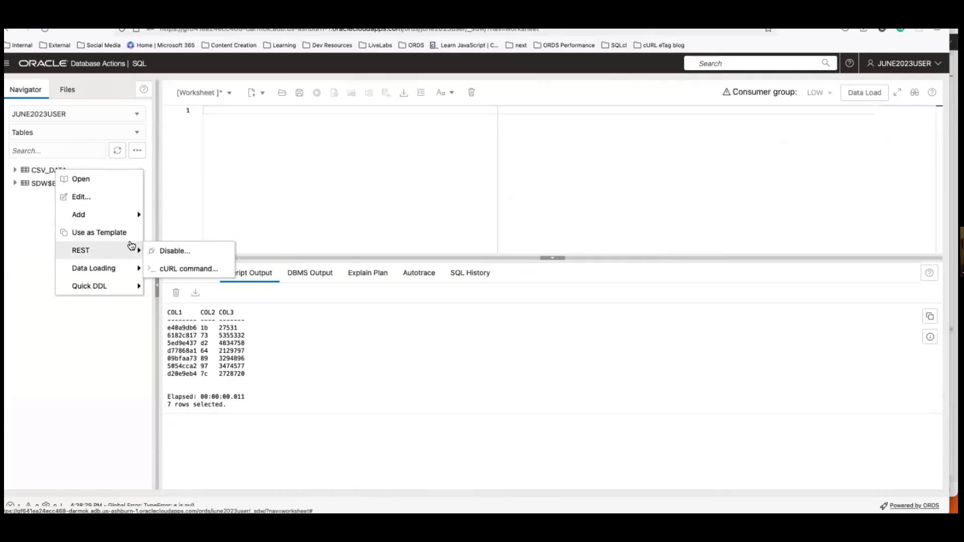
{"action": "left_click", "coordinate": [180, 268]}
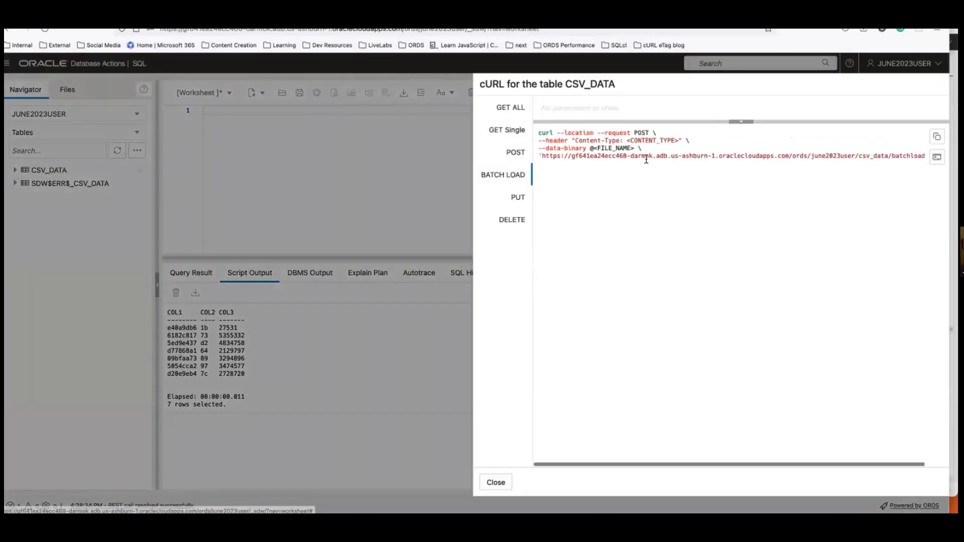
{"action": "left_click", "coordinate": [937, 157]}
{"action": "left_click", "coordinate": [889, 209]}
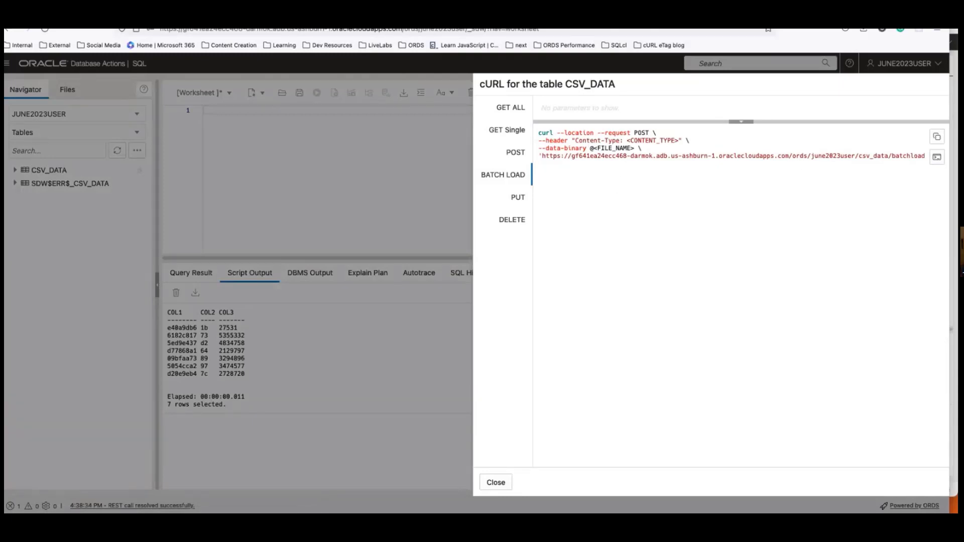
{"action": "left_click", "coordinate": [937, 137]}
- Paste the copied batch load curl command into the zsh terminal
{"action": "key", "text": "ctrl+Up"}
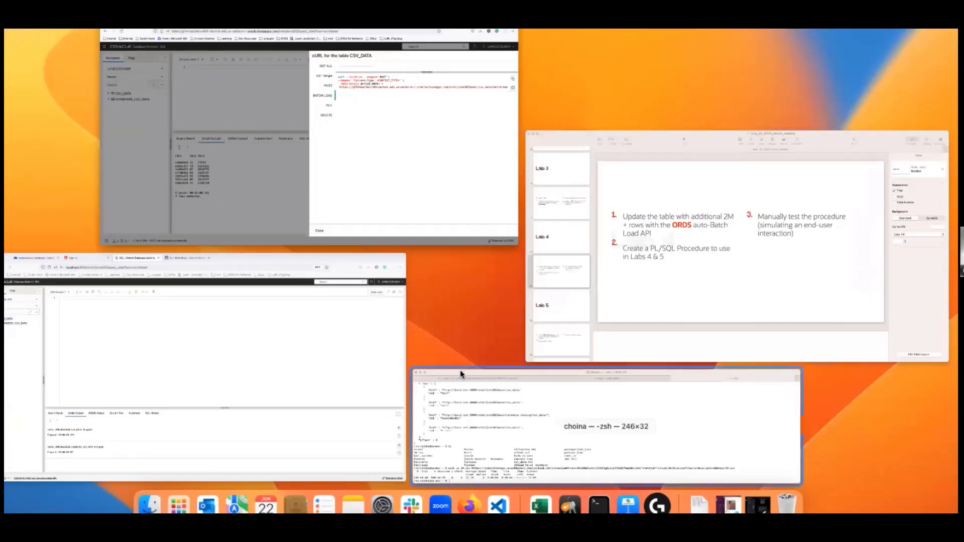
{"action": "left_click", "coordinate": [558, 423]}
{"action": "left_click_drag", "start_coordinate": [252, 183], "coordinate": [238, 152]}
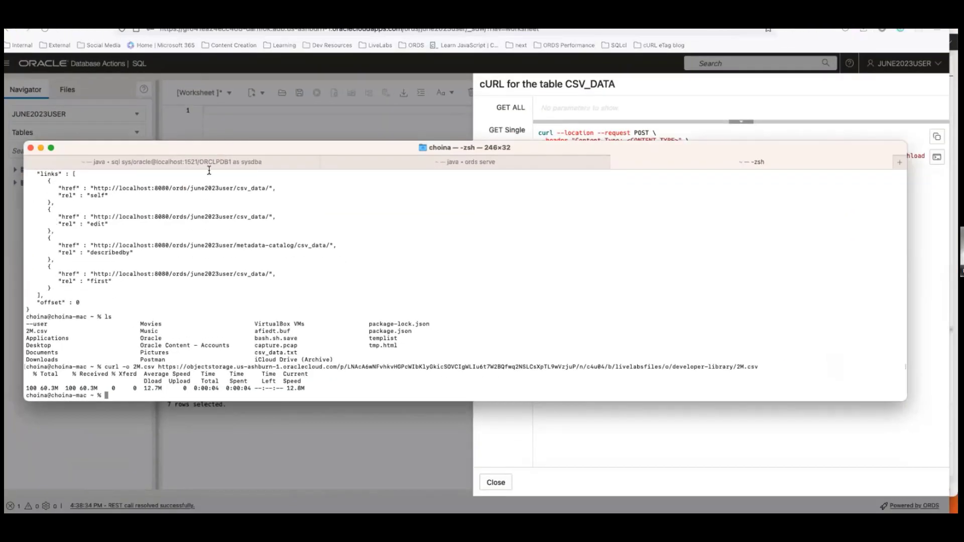
{"action": "key", "text": "super+v"}
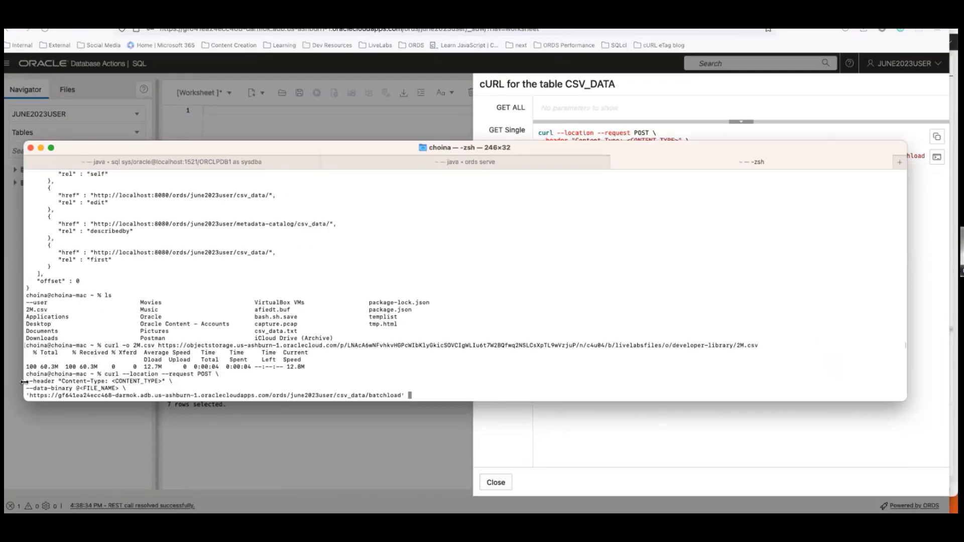
{"action": "left_click_drag", "start_coordinate": [24, 381], "coordinate": [11, 381]}
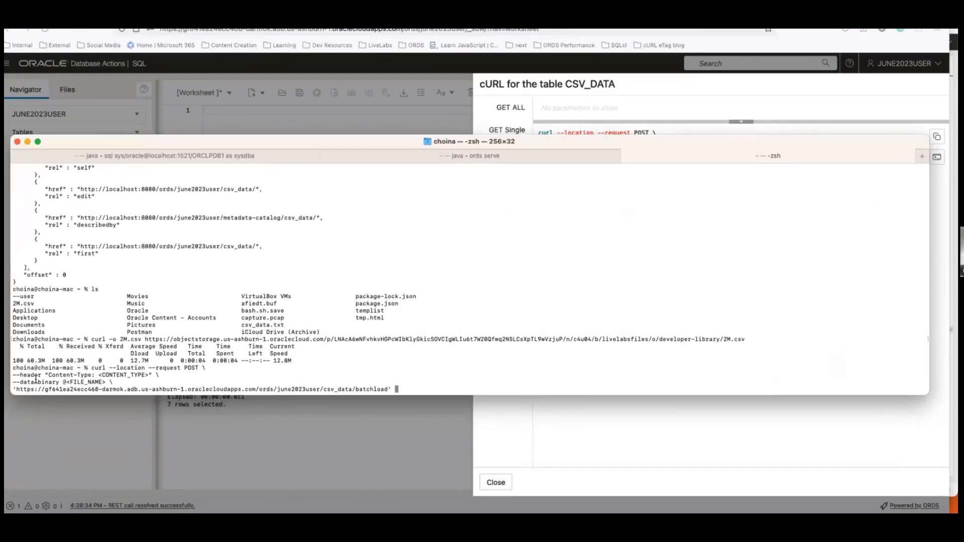
- Remove the backslash line continuations so the curl command sits on one line
{"action": "key", "text": "Left"}
{"action": "key", "text": "Left"}
{"action": "key", "text": "Left"}
{"action": "key", "text": "alt+Left"}
{"action": "key", "text": "alt+Left"}
{"action": "key", "text": "alt+Left"}
{"action": "key", "text": "alt+Left"}
{"action": "key", "text": "alt+Left"}
{"action": "key", "text": "alt+Left"}
{"action": "key", "text": "BackSpace"}
{"action": "key", "text": "BackSpace"}
{"action": "key", "text": "BackSpace"}
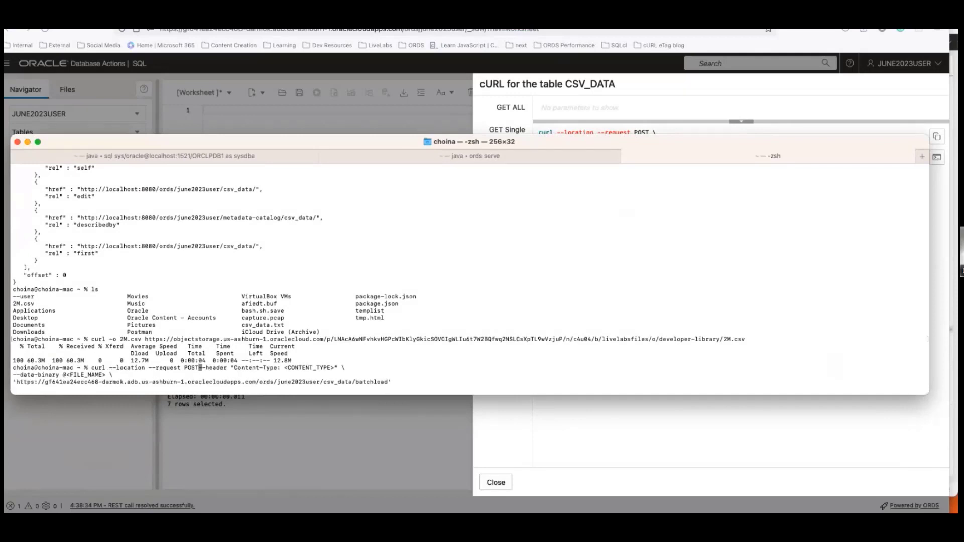
{"action": "key", "text": "alt+Right"}
{"action": "key", "text": "alt+Right"}
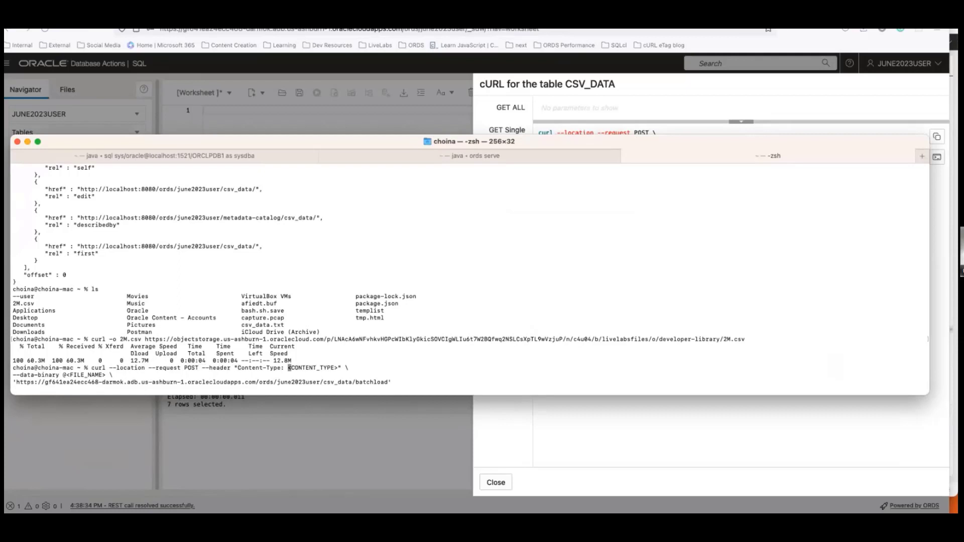
{"action": "key", "text": "alt+Right"}
{"action": "key", "text": "alt+Right"}
{"action": "key", "text": "alt+Left"}
{"action": "key", "text": "alt+Left"}
{"action": "key", "text": "alt+Right"}
{"action": "key", "text": "BackSpace"}
{"action": "key", "text": "BackSpace"}
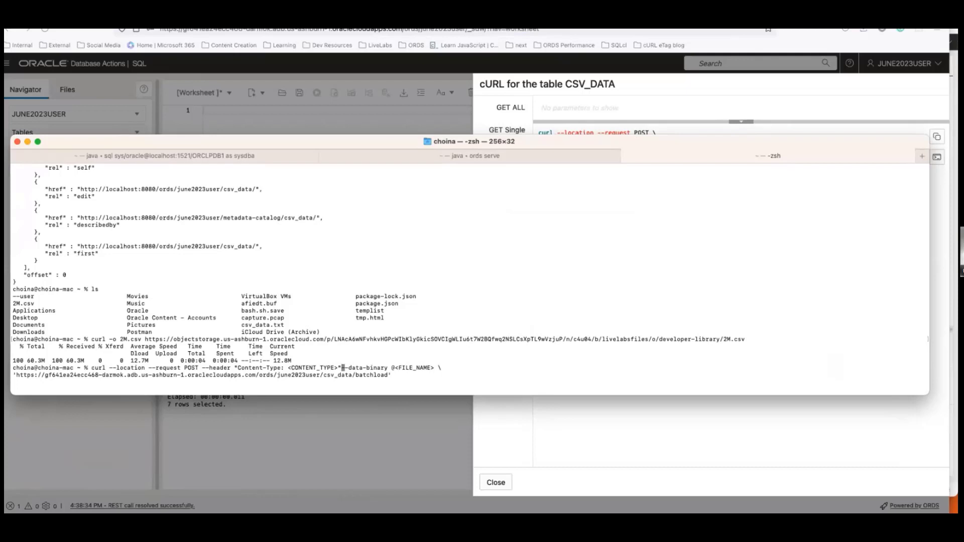
{"action": "key", "text": "alt+Right"}
{"action": "key", "text": "alt+Right"}
{"action": "key", "text": "alt+Left"}
{"action": "key", "text": "alt+Left"}
{"action": "key", "text": "alt+Right"}
{"action": "key", "text": "alt+Right"}
{"action": "key", "text": "Left"}
{"action": "key", "text": "BackSpace"}
{"action": "key", "text": "BackSpace"}
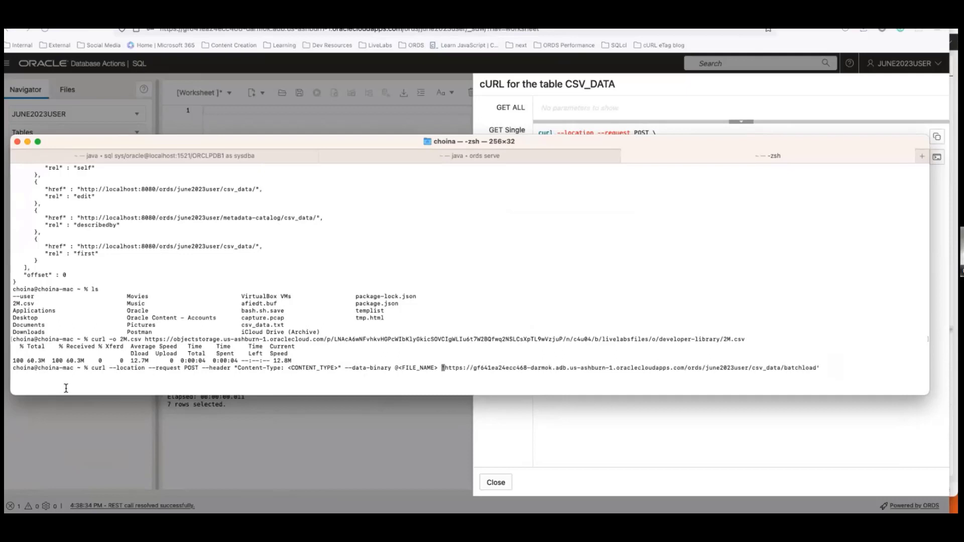
- Replace <FILE_NAME> with 2M.csv and <CONTENT_TYPE> with text/csv
{"action": "key", "text": "BackSpace"}
{"action": "key", "text": "BackSpace"}
{"action": "key", "text": "BackSpace"}
{"action": "key", "text": "BackSpace"}
{"action": "key", "text": "BackSpace"}
{"action": "key", "text": "BackSpace"}
{"action": "key", "text": "BackSpace"}
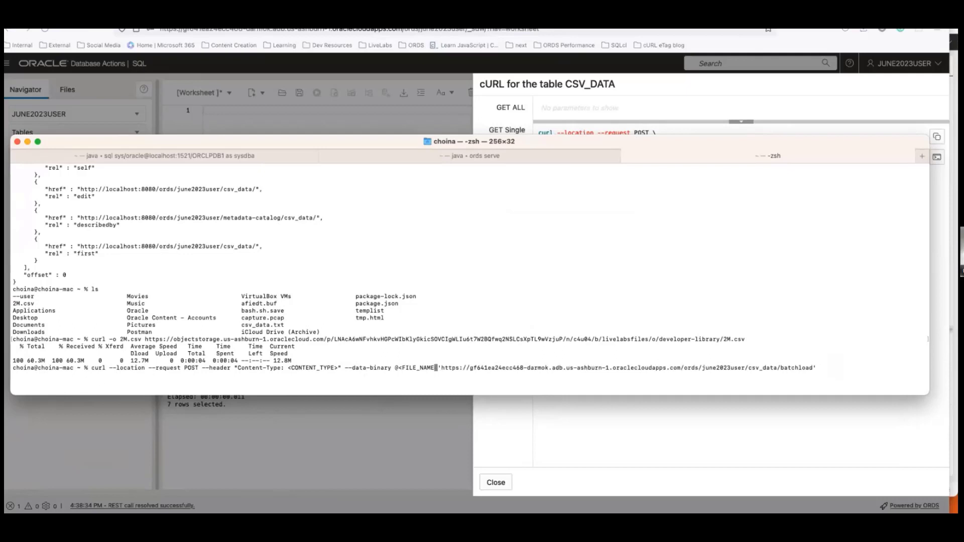
{"action": "key", "text": "BackSpace"}
{"action": "key", "text": "BackSpace"}
{"action": "key", "text": "BackSpace"}
{"action": "key", "text": "BackSpace"}
{"action": "key", "text": "BackSpace"}
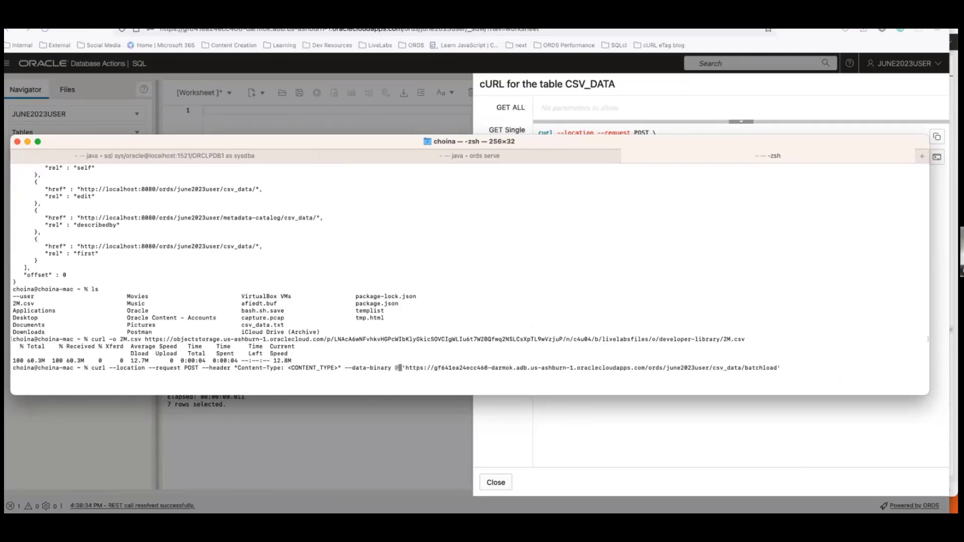
{"action": "type", "text": "2"}
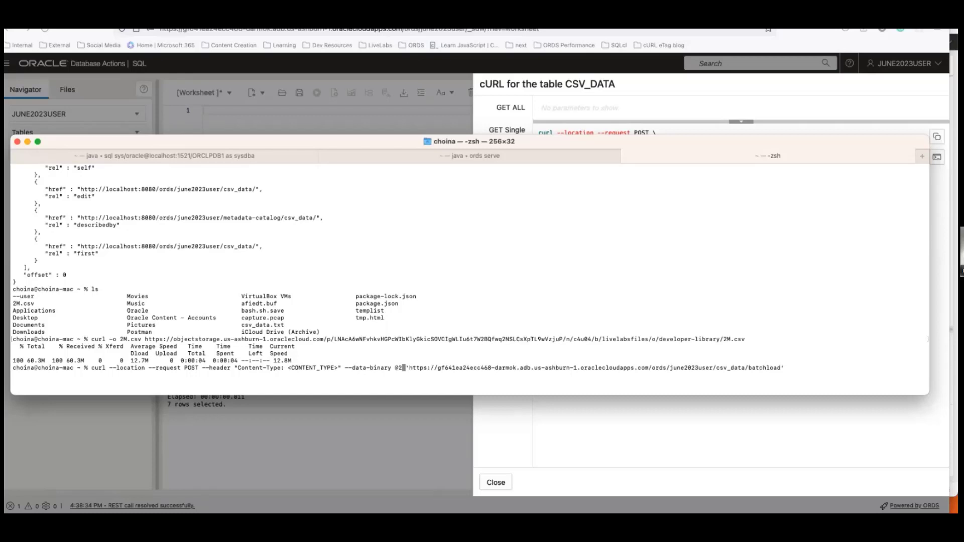
{"action": "type", "text": "M.csv"}
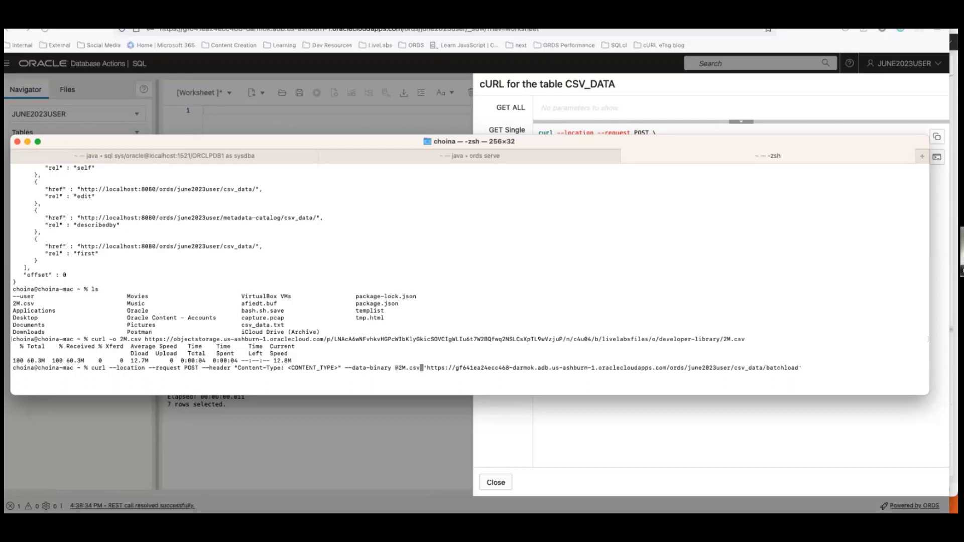
{"action": "key", "text": "alt+Left"}
{"action": "key", "text": "alt+Left"}
{"action": "key", "text": "alt+Left"}
{"action": "key", "text": "alt+Right"}
{"action": "key", "text": "Left"}
{"action": "key", "text": "Left"}
{"action": "key", "text": "Left"}
{"action": "key", "text": "BackSpace"}
{"action": "key", "text": "BackSpace"}
{"action": "key", "text": "BackSpace"}
{"action": "key", "text": "BackSpace"}
{"action": "key", "text": "BackSpace"}
{"action": "key", "text": "BackSpace"}
{"action": "key", "text": "BackSpace"}
{"action": "key", "text": "BackSpace"}
{"action": "key", "text": "BackSpace"}
{"action": "key", "text": "BackSpace"}
{"action": "key", "text": "BackSpace"}
{"action": "key", "text": "BackSpace"}
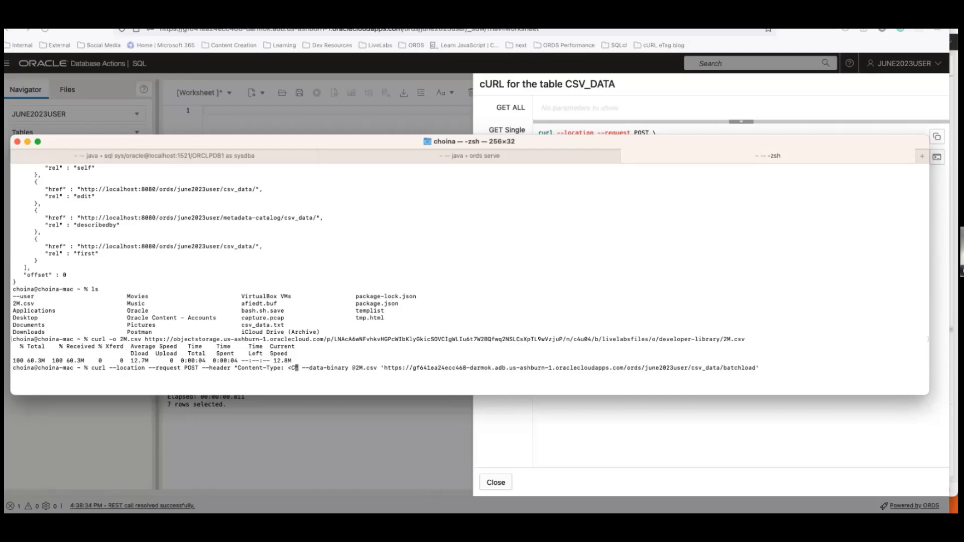
{"action": "key", "text": "Delete"}
{"action": "key", "text": "BackSpace"}
{"action": "type", "text": "text/"}
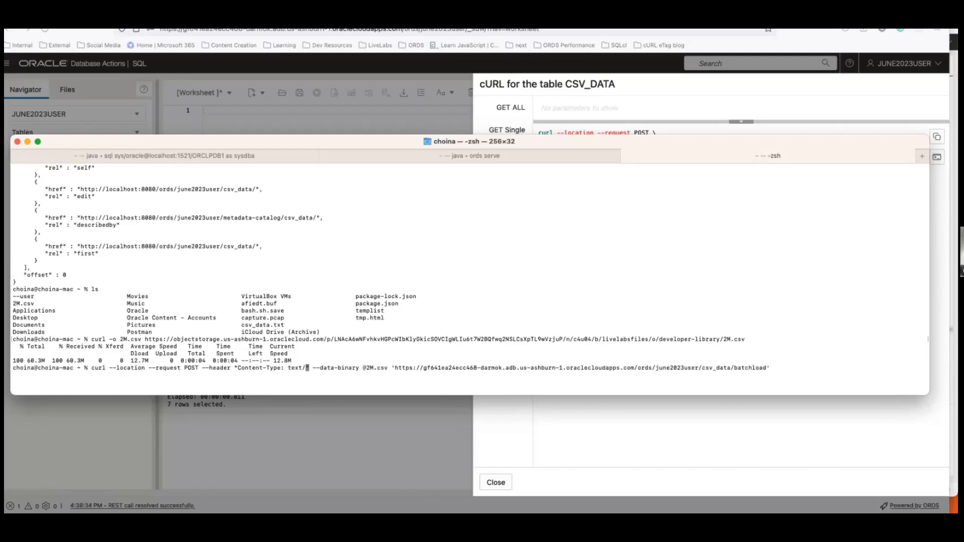
{"action": "type", "text": "csv"}
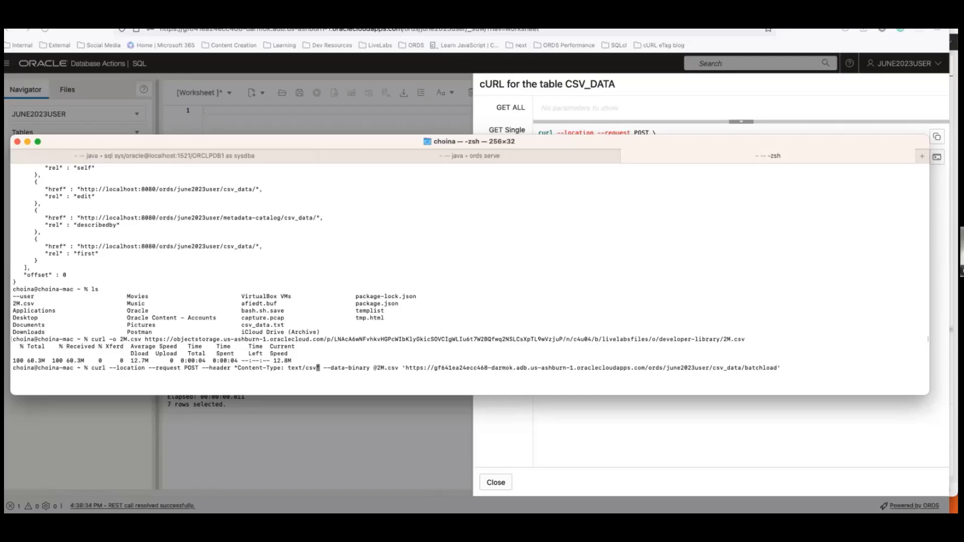
- Run the batch load curl command uploading 2M.csv, then go back to the Database Actions tab
{"action": "key", "text": "alt+Right"}
{"action": "key", "text": "alt+Right"}
{"action": "key", "text": "alt+Right"}
{"action": "key", "text": "alt+Right"}
{"action": "key", "text": "alt+Right"}
{"action": "key", "text": "Return"}
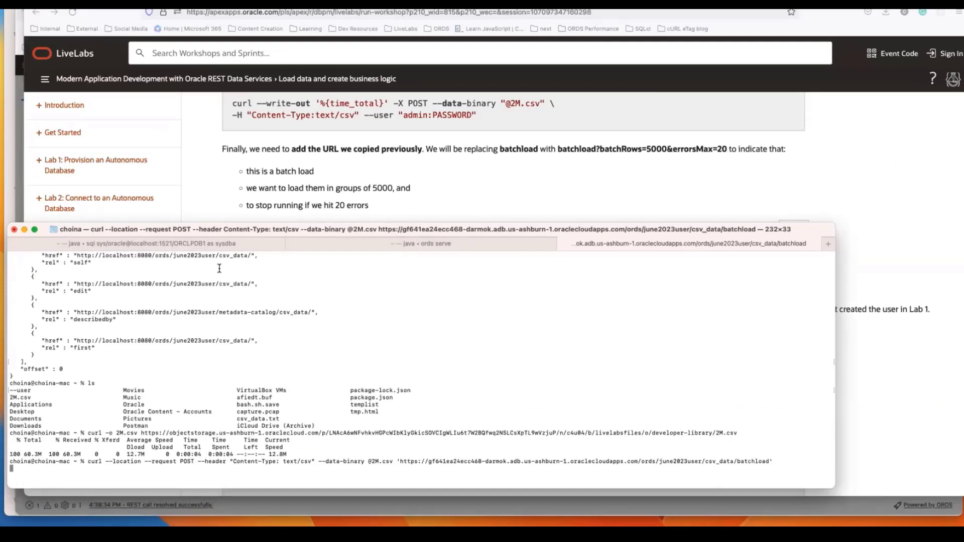
{"action": "left_click", "coordinate": [513, 190]}
{"action": "left_click_drag", "start_coordinate": [851, 29], "coordinate": [850, 48]}
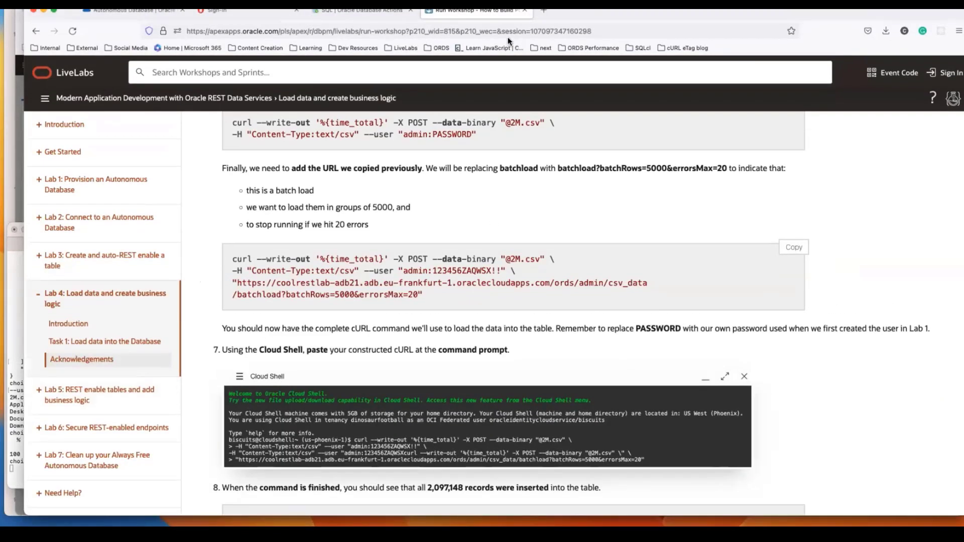
{"action": "left_click", "coordinate": [370, 14]}
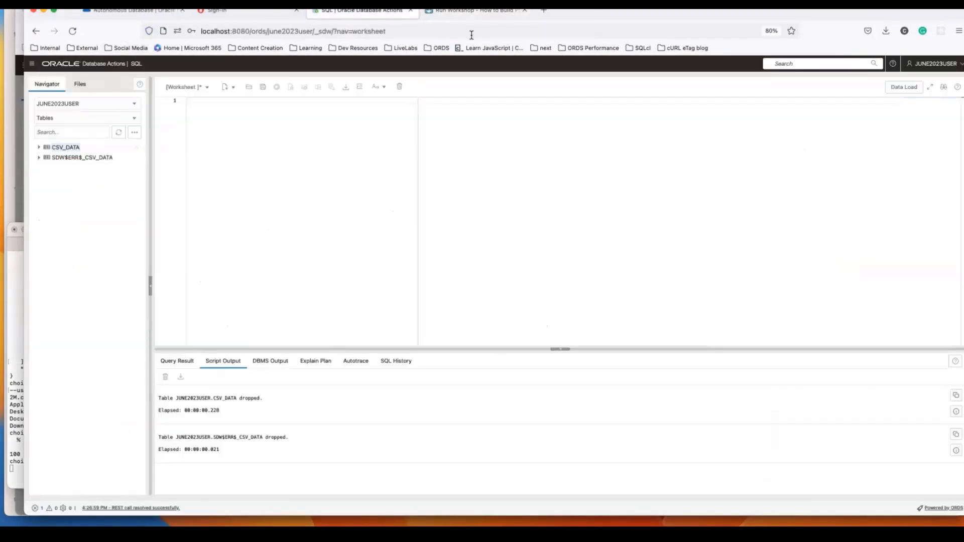
- Refresh the Navigator, open CSV_DATA and scroll through its loaded rows in the Data view
{"action": "left_click_drag", "start_coordinate": [580, 15], "coordinate": [573, 39]}
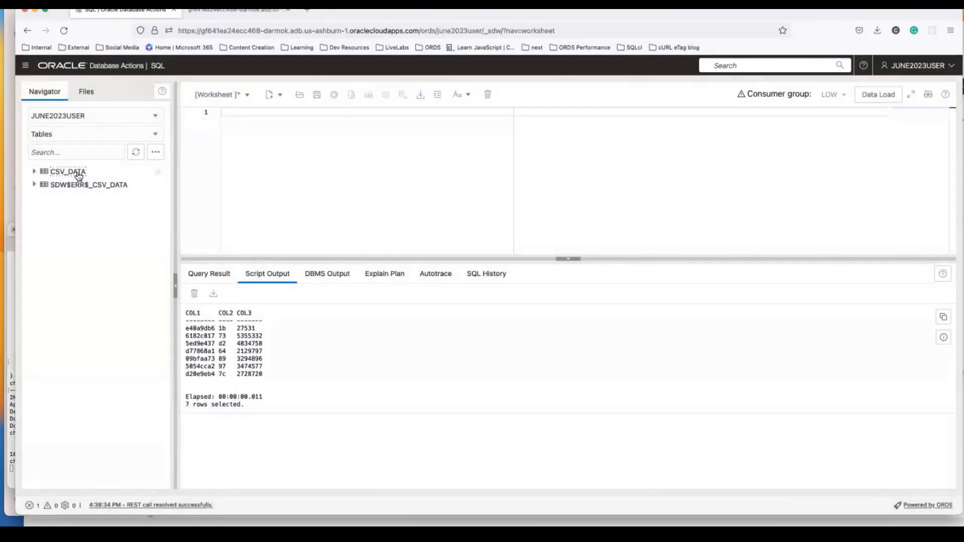
{"action": "right_click", "coordinate": [74, 173]}
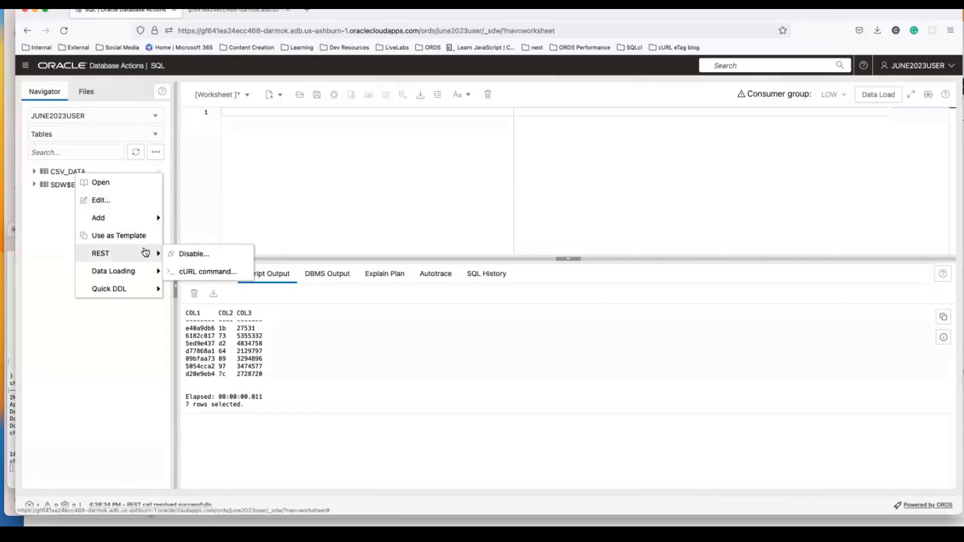
{"action": "left_click", "coordinate": [11, 454]}
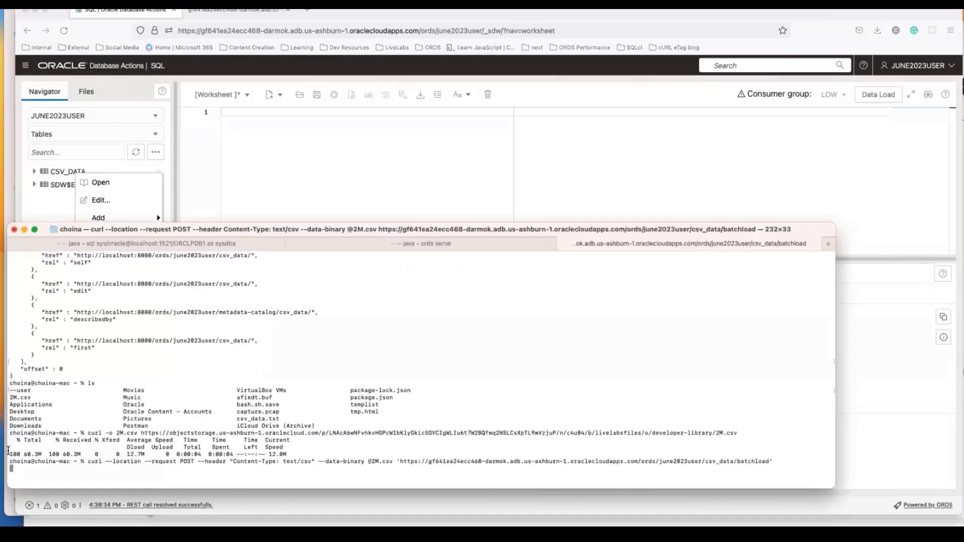
{"action": "left_click", "coordinate": [132, 92]}
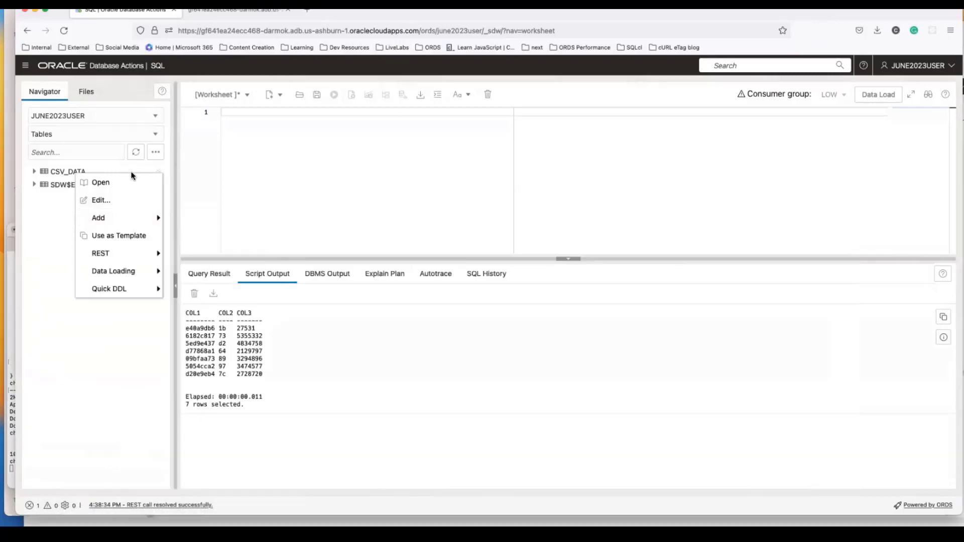
{"action": "left_click", "coordinate": [136, 152]}
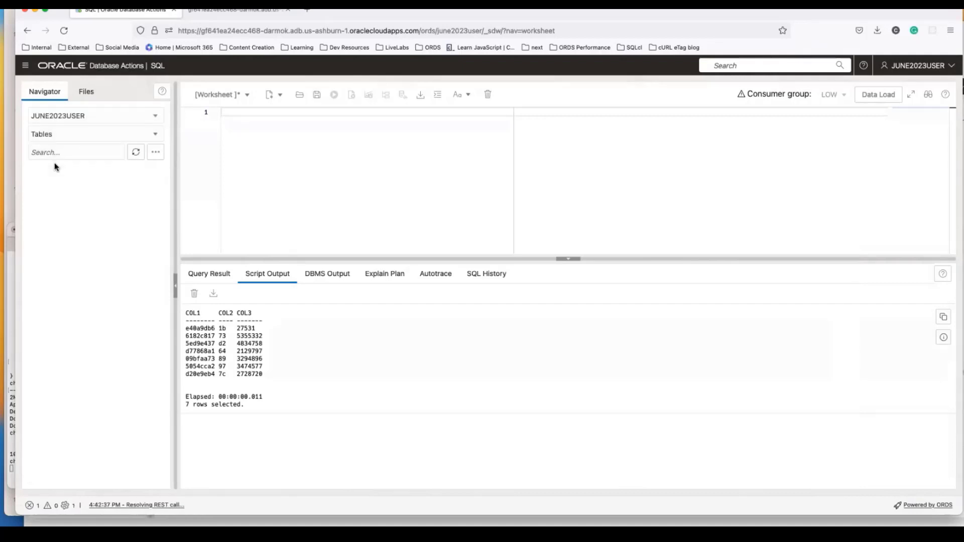
{"action": "right_click", "coordinate": [73, 173]}
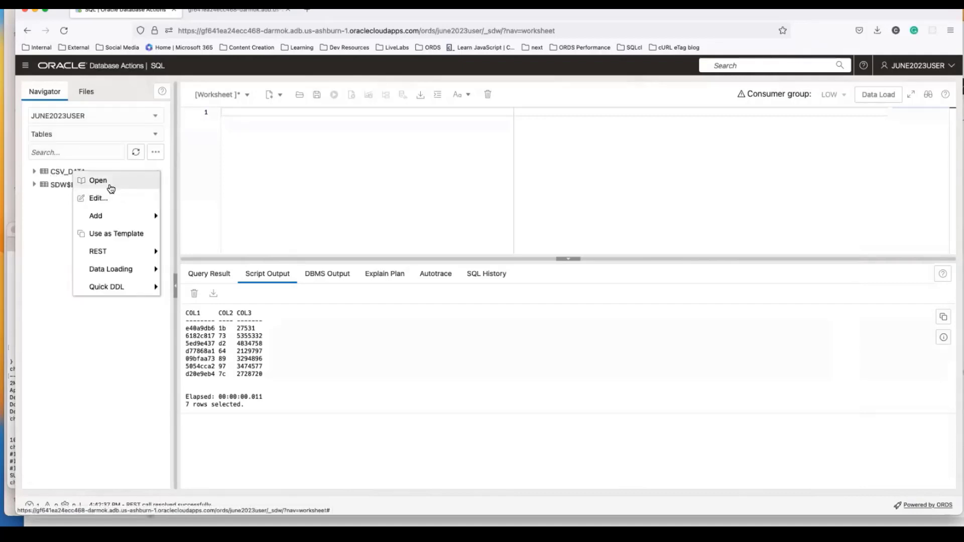
{"action": "left_click", "coordinate": [113, 184]}
{"action": "left_click", "coordinate": [432, 133]}
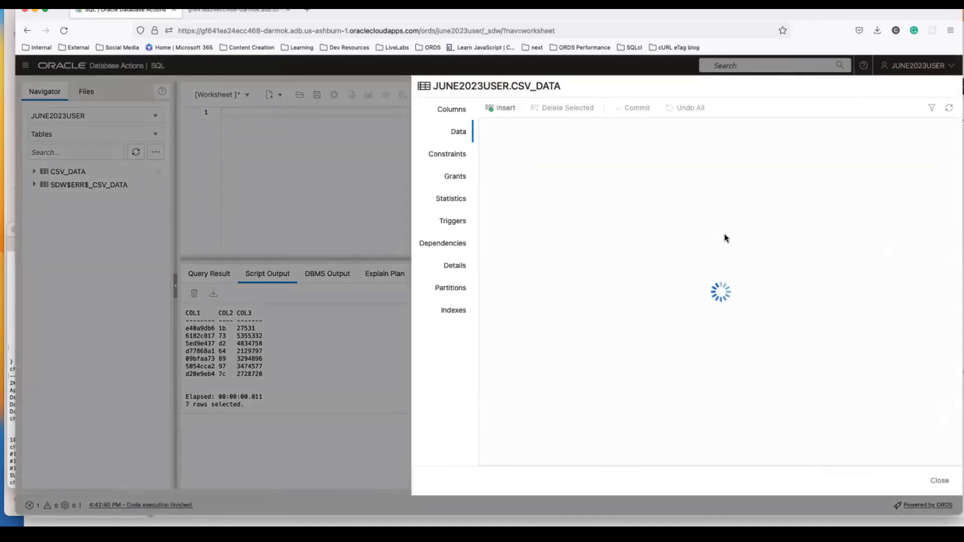
{"action": "scroll", "coordinate": [703, 301], "scroll_direction": "down", "scroll_amount": 5}
{"action": "scroll", "coordinate": [707, 312], "scroll_direction": "down", "scroll_amount": 10}
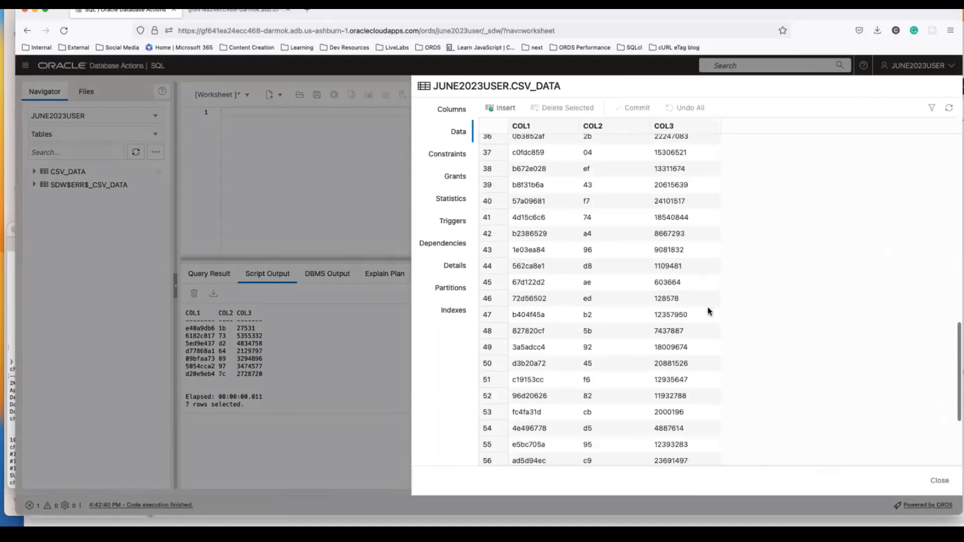
{"action": "left_click", "coordinate": [939, 481]}
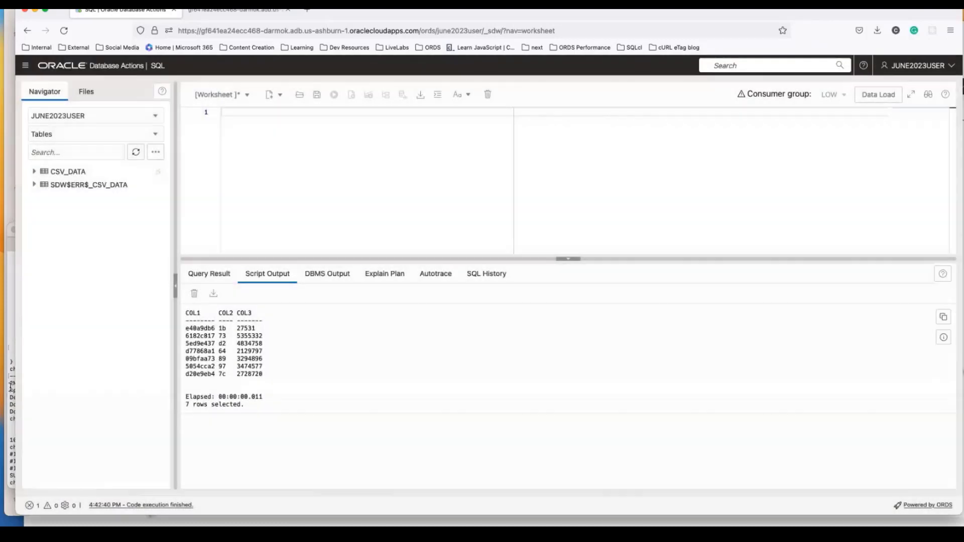
- Check the terminal's batchload result: 2,097,148 rows processed with 0 errors
{"action": "left_click", "coordinate": [11, 397]}
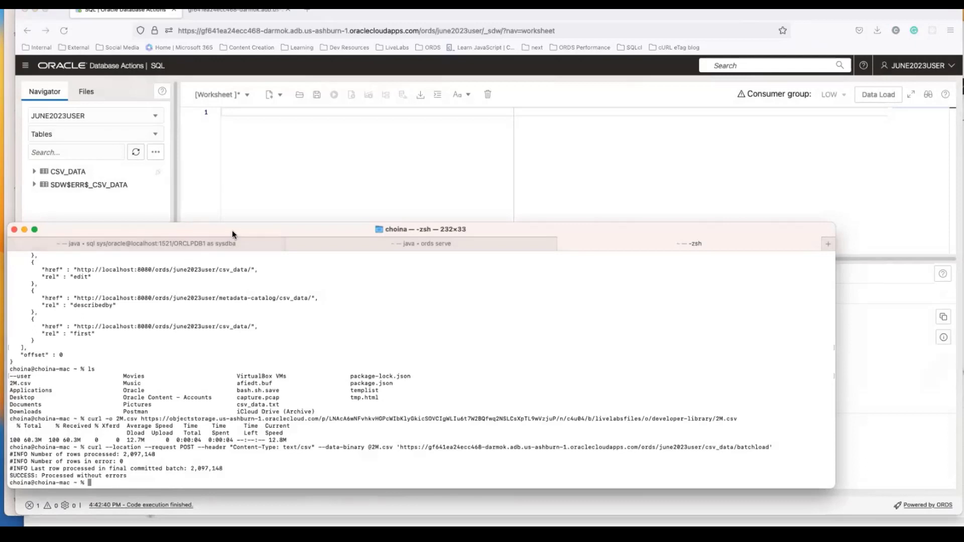
{"action": "left_click_drag", "start_coordinate": [202, 229], "coordinate": [204, 199]}
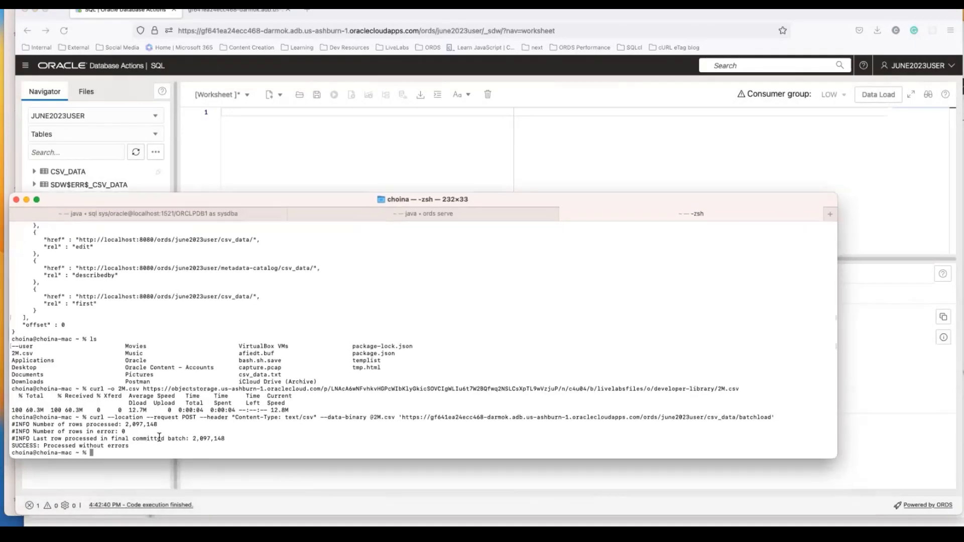
{"action": "left_click_drag", "start_coordinate": [122, 451], "coordinate": [28, 430]}
{"action": "left_click", "coordinate": [159, 425]}
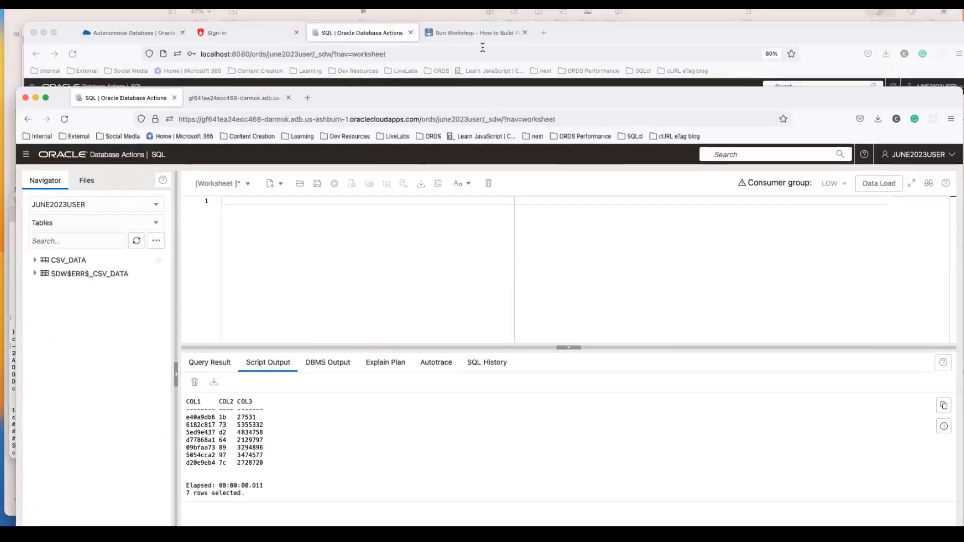
- Review Lab 4 Task 1's cURL batch-load examples on the LiveLabs workshop page, including the --write-out option
{"action": "left_click", "coordinate": [478, 36]}
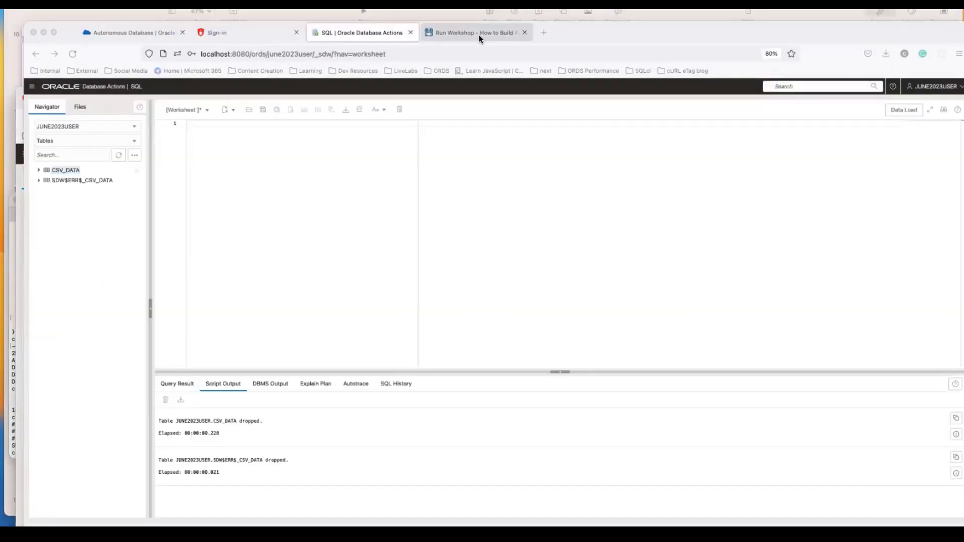
{"action": "left_click", "coordinate": [478, 35]}
{"action": "scroll", "coordinate": [230, 257], "scroll_direction": "up", "scroll_amount": 5}
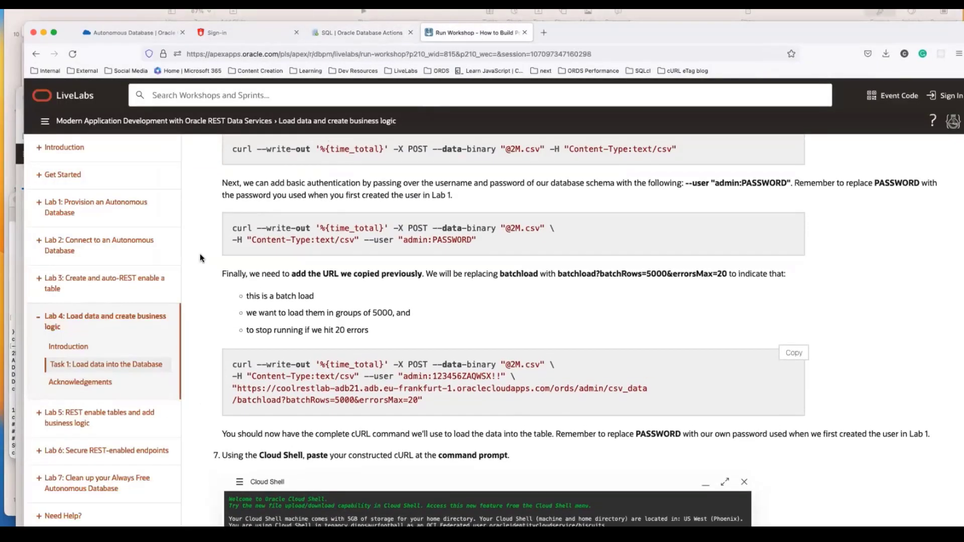
{"action": "scroll", "coordinate": [258, 299], "scroll_direction": "up", "scroll_amount": 1}
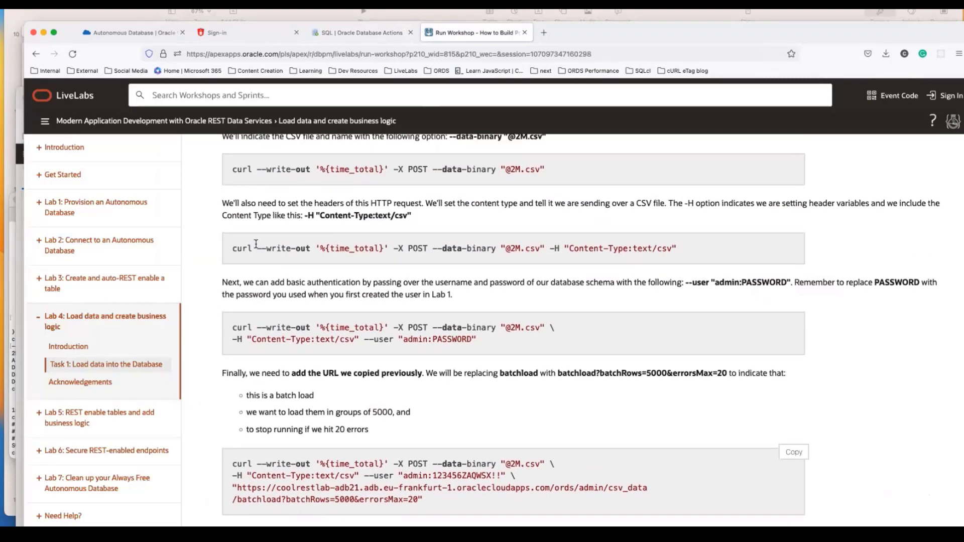
{"action": "left_click_drag", "start_coordinate": [256, 248], "coordinate": [296, 249]}
{"action": "scroll", "coordinate": [303, 252], "scroll_direction": "up", "scroll_amount": 3}
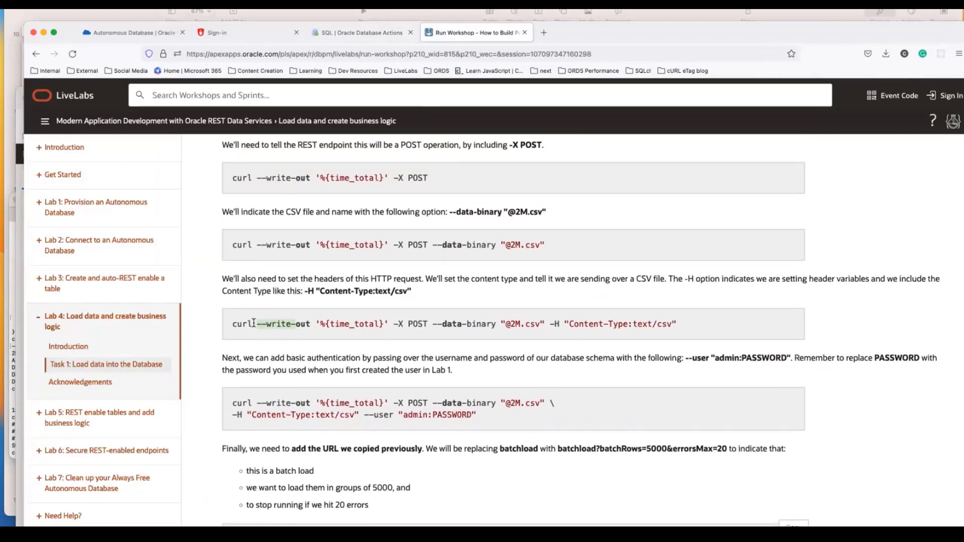
{"action": "left_click_drag", "start_coordinate": [256, 324], "coordinate": [299, 324]}
{"action": "left_click_drag", "start_coordinate": [316, 323], "coordinate": [233, 325]}
{"action": "scroll", "coordinate": [402, 321], "scroll_direction": "up", "scroll_amount": 1}
{"action": "left_click", "coordinate": [332, 269]}
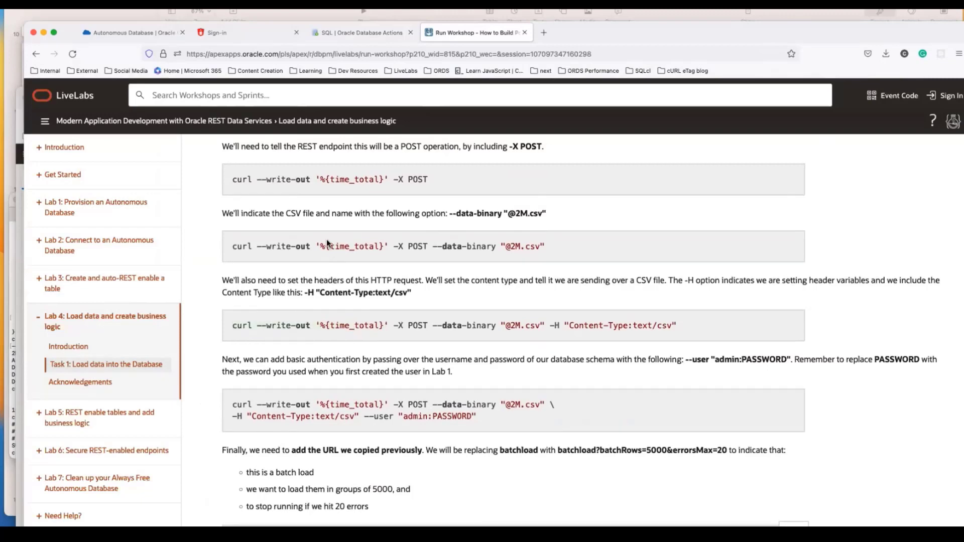
{"action": "left_click_drag", "start_coordinate": [329, 245], "coordinate": [394, 246]}
{"action": "scroll", "coordinate": [397, 270], "scroll_direction": "down", "scroll_amount": 1}
{"action": "left_click", "coordinate": [342, 246]}
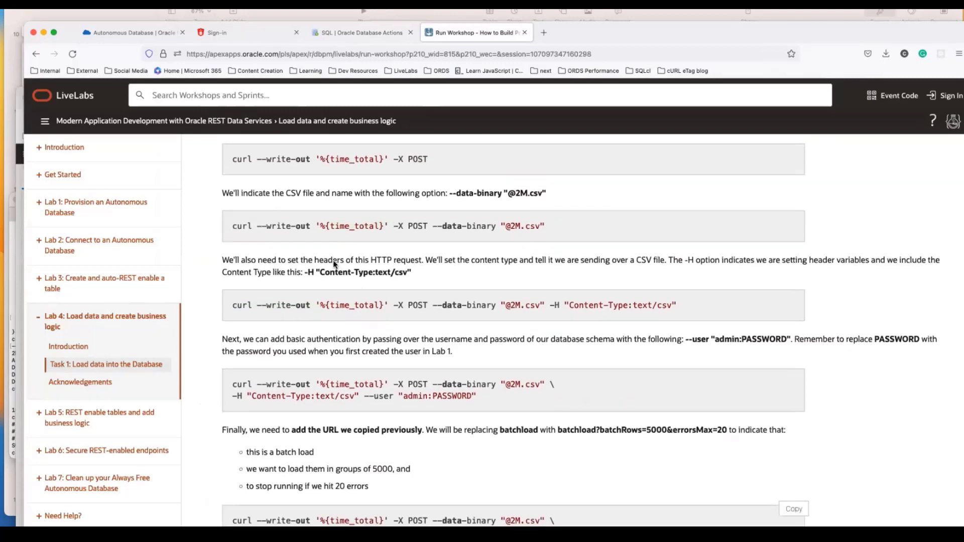
{"action": "scroll", "coordinate": [346, 363], "scroll_direction": "down", "scroll_amount": 5}
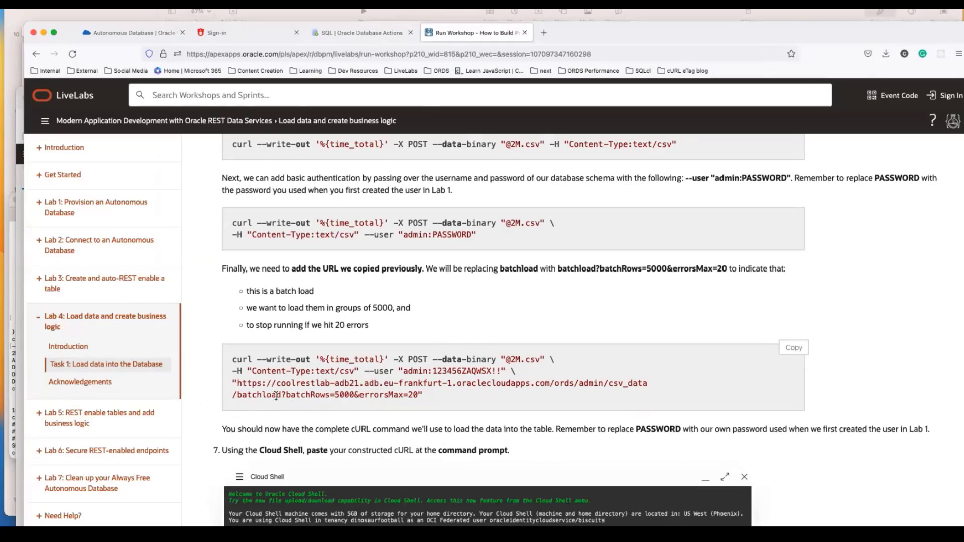
{"action": "scroll", "coordinate": [311, 316], "scroll_direction": "down", "scroll_amount": 3}
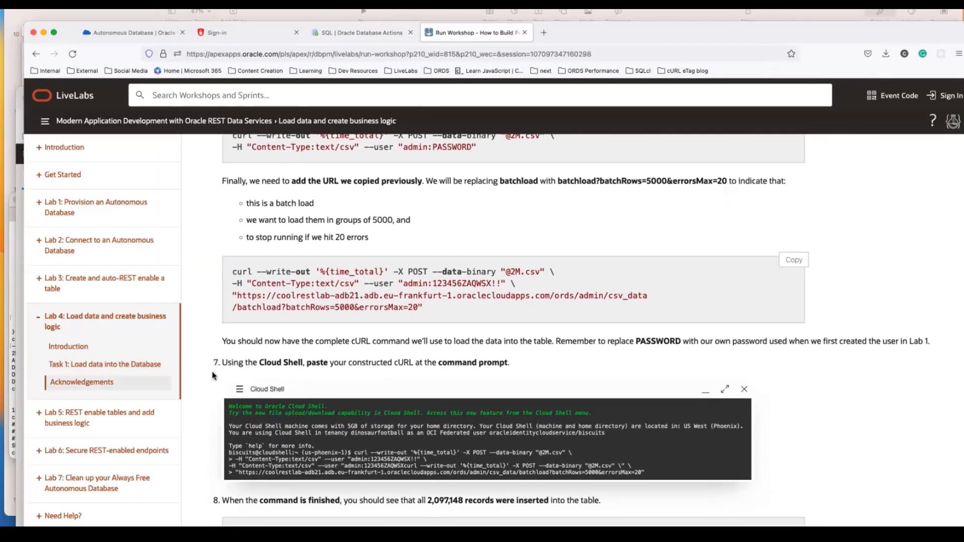
- Check the terminal running the verbose curl GET of localhost:8080 csv_data piped through json_pp
{"action": "key", "text": "ctrl+Up"}
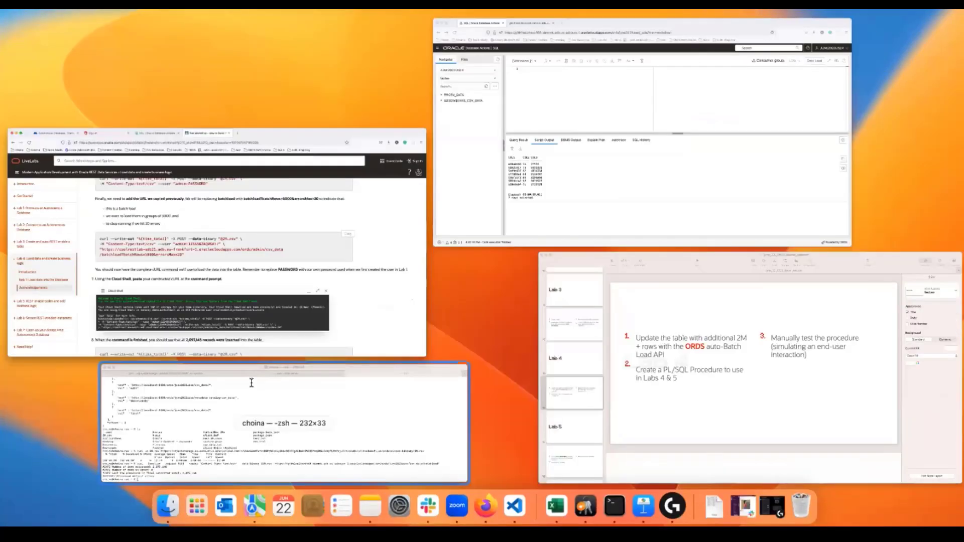
{"action": "left_click", "coordinate": [251, 383]}
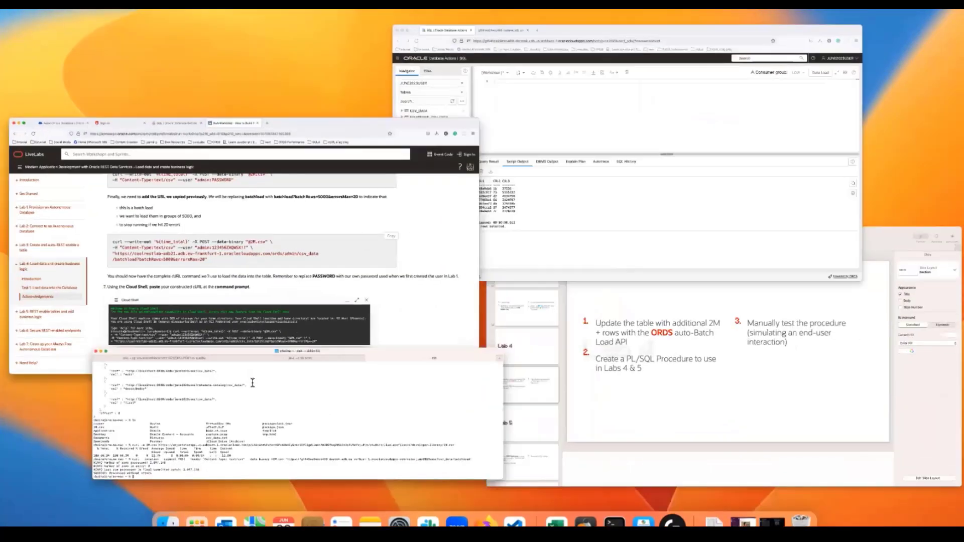
{"action": "scroll", "coordinate": [114, 391], "scroll_direction": "up", "scroll_amount": 10}
{"action": "scroll", "coordinate": [114, 391], "scroll_direction": "up", "scroll_amount": 10}
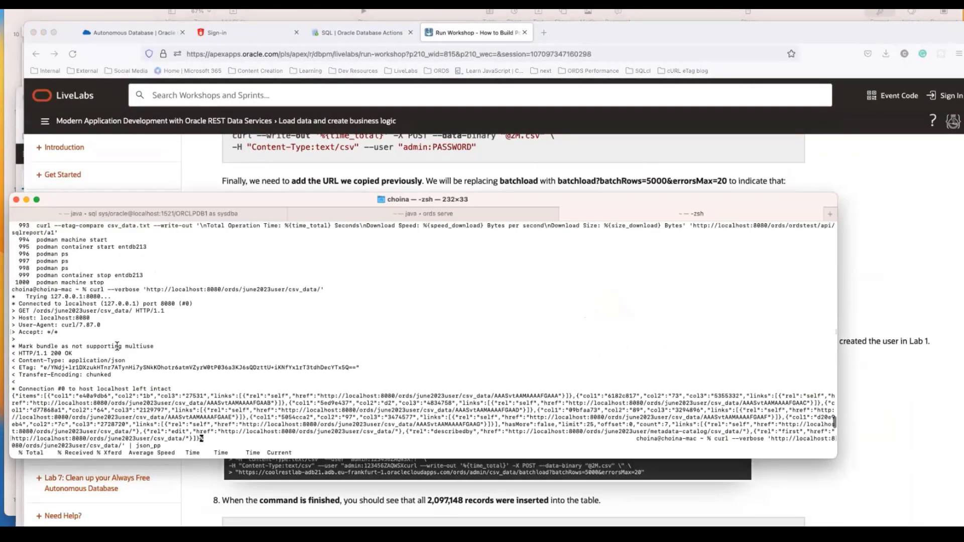
{"action": "scroll", "coordinate": [130, 305], "scroll_direction": "down", "scroll_amount": 5}
{"action": "scroll", "coordinate": [129, 304], "scroll_direction": "down", "scroll_amount": 15}
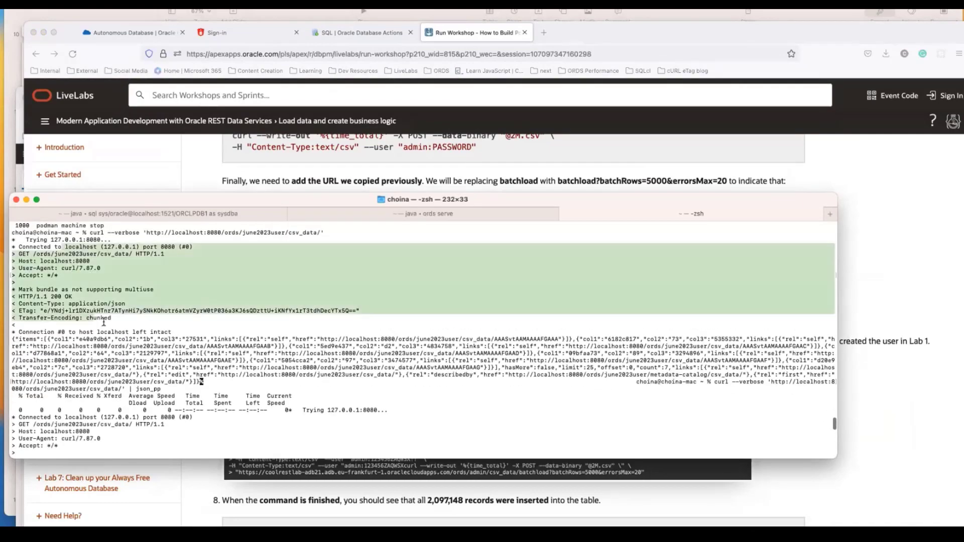
- Scroll the workshop page past step 9's count query and its expected 2,097,148 rows
{"action": "left_click", "coordinate": [802, 512]}
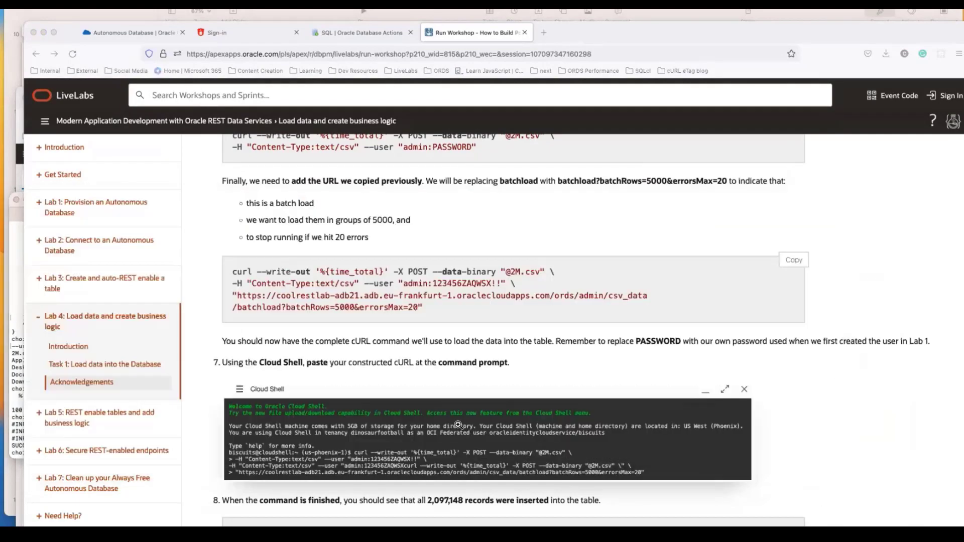
{"action": "scroll", "coordinate": [223, 380], "scroll_direction": "down", "scroll_amount": 2}
{"action": "scroll", "coordinate": [221, 380], "scroll_direction": "down", "scroll_amount": 6}
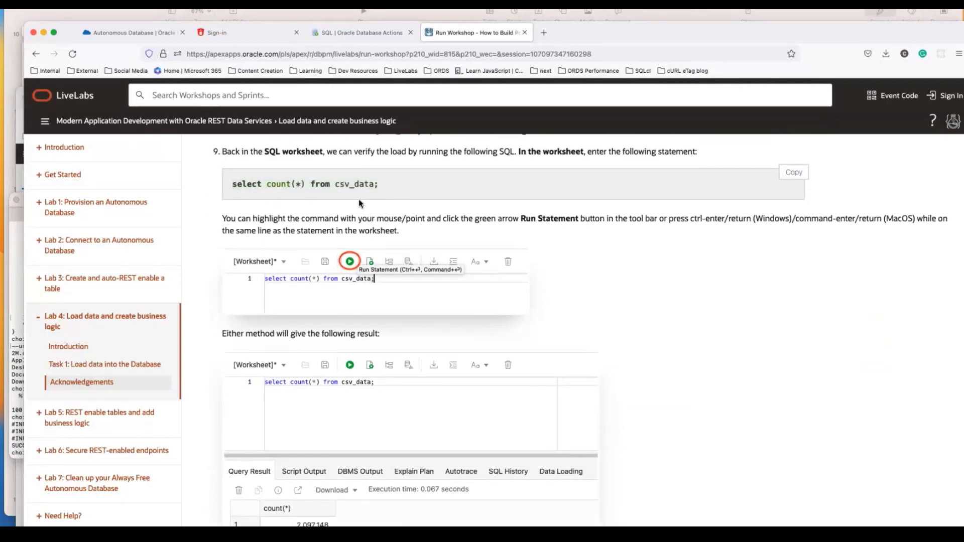
{"action": "scroll", "coordinate": [359, 199], "scroll_direction": "down", "scroll_amount": 1}
{"action": "scroll", "coordinate": [254, 351], "scroll_direction": "down", "scroll_amount": 2}
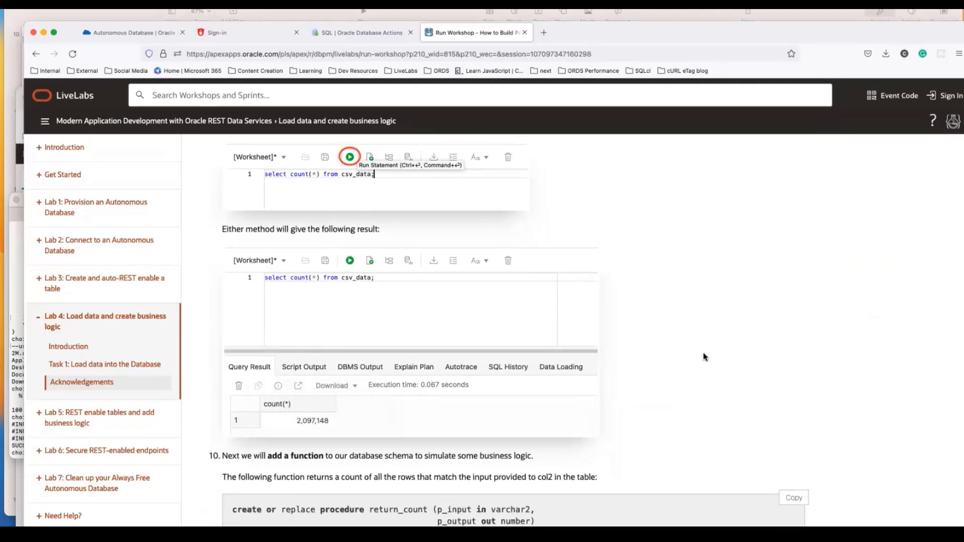
- Check the terminal's final committed batch row count, then scroll to step 10's return_count code
{"action": "left_click", "coordinate": [10, 423]}
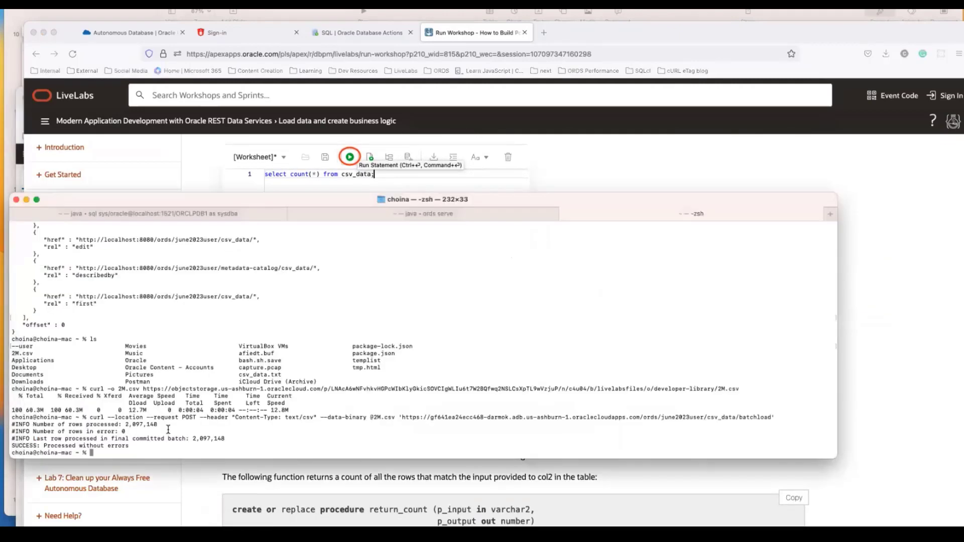
{"action": "left_click_drag", "start_coordinate": [230, 440], "coordinate": [186, 439]}
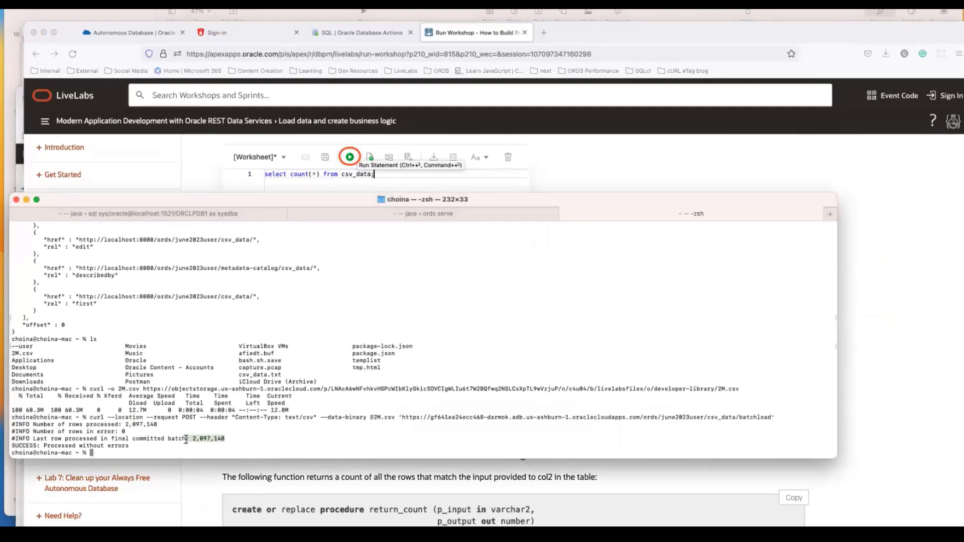
{"action": "left_click", "coordinate": [233, 487]}
{"action": "scroll", "coordinate": [277, 306], "scroll_direction": "down", "scroll_amount": 5}
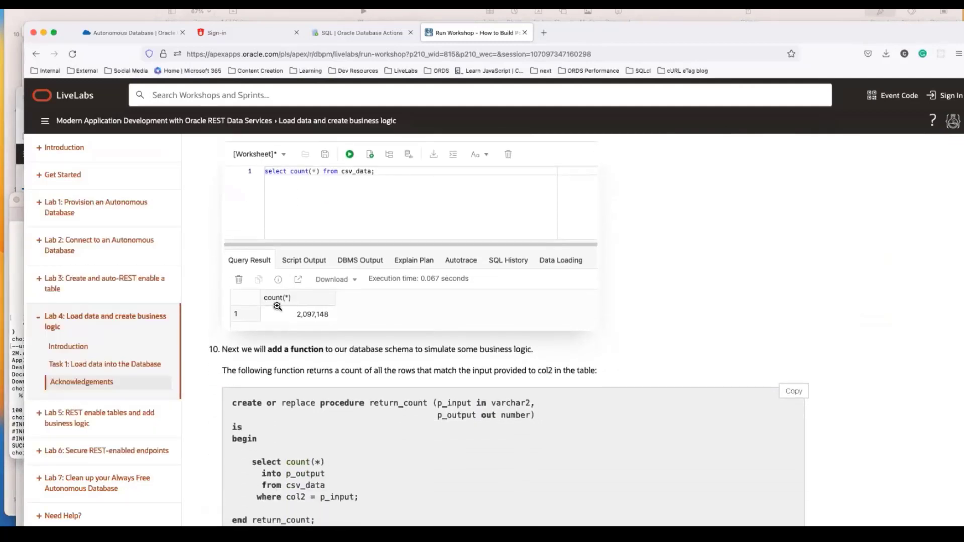
{"action": "scroll", "coordinate": [277, 306], "scroll_direction": "down", "scroll_amount": 5}
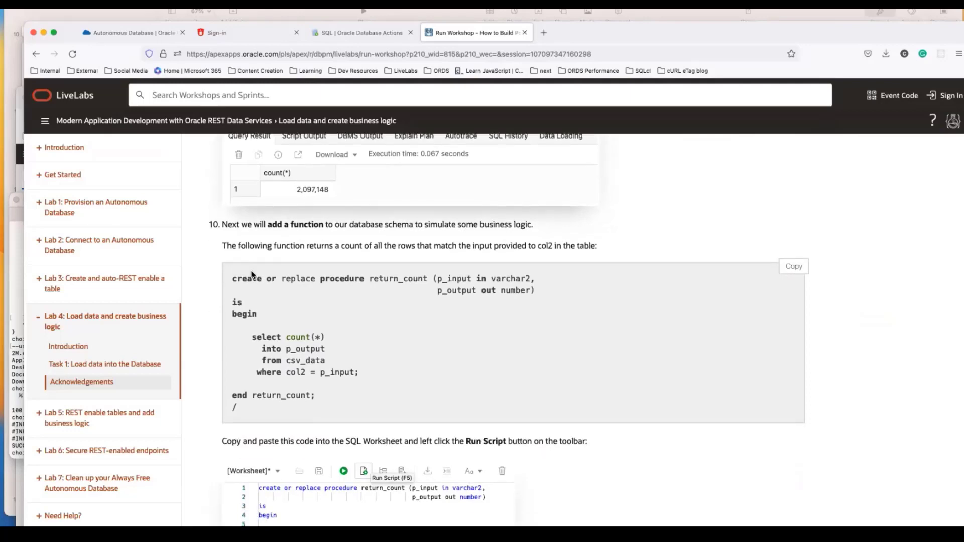
- Copy step 10's create procedure return_count block, which counts csv_data rows whose col2 matches the input
{"action": "left_click_drag", "start_coordinate": [231, 279], "coordinate": [285, 402]}
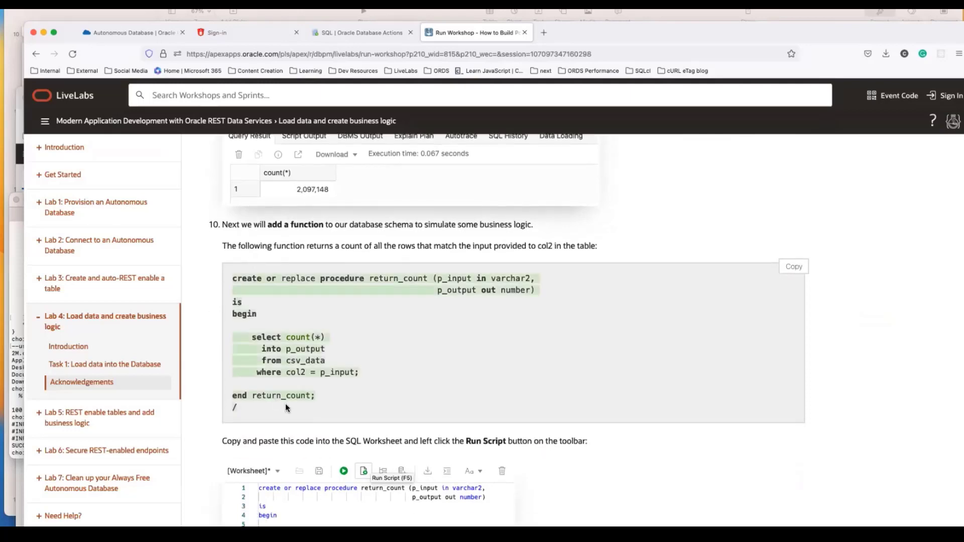
{"action": "left_click", "coordinate": [198, 335]}
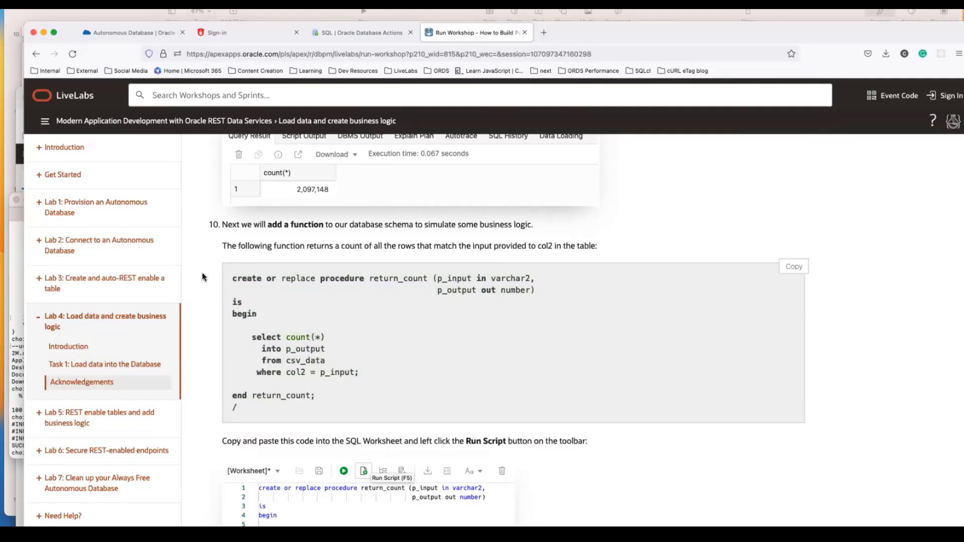
{"action": "scroll", "coordinate": [201, 271], "scroll_direction": "down", "scroll_amount": 1}
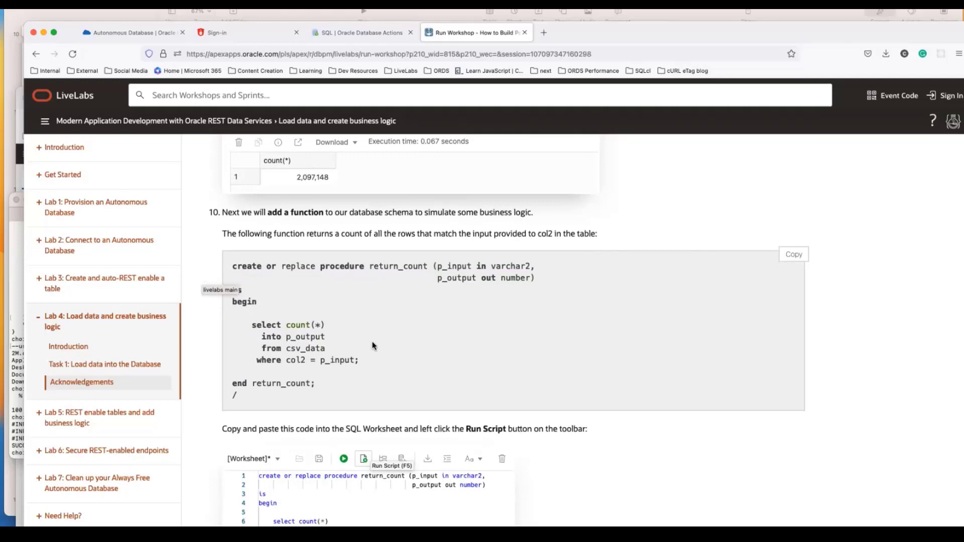
{"action": "left_click_drag", "start_coordinate": [245, 383], "coordinate": [221, 264]}
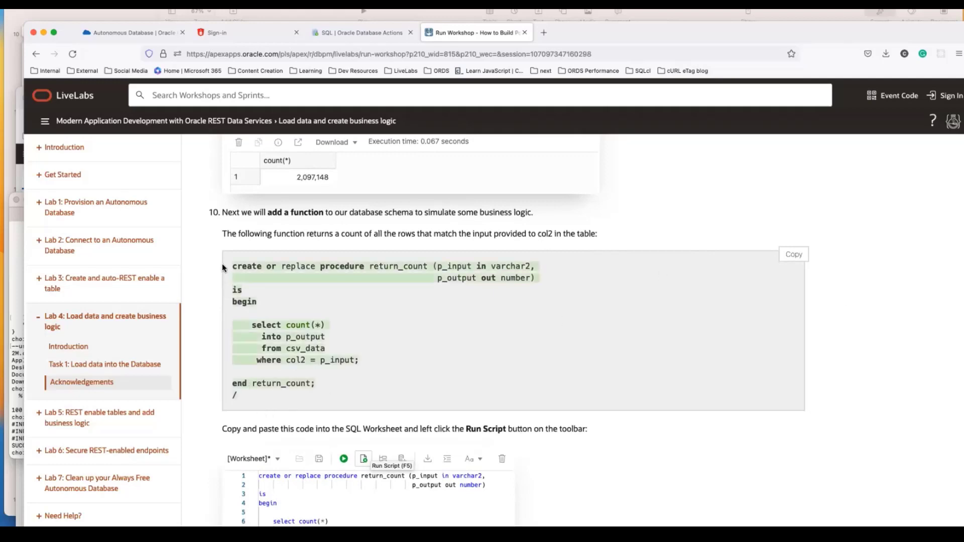
{"action": "left_click", "coordinate": [380, 290]}
{"action": "left_click", "coordinate": [797, 255]}
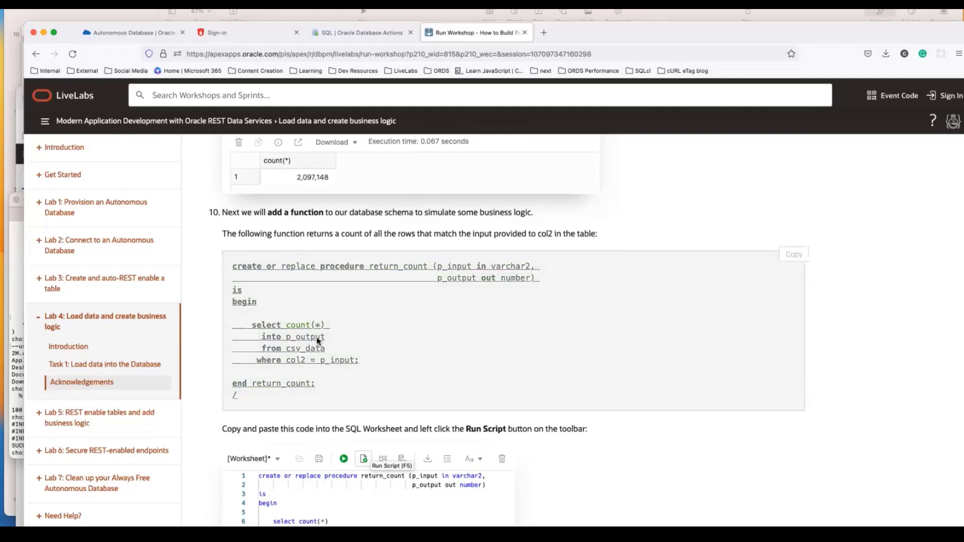
{"action": "scroll", "coordinate": [221, 337], "scroll_direction": "down", "scroll_amount": 1}
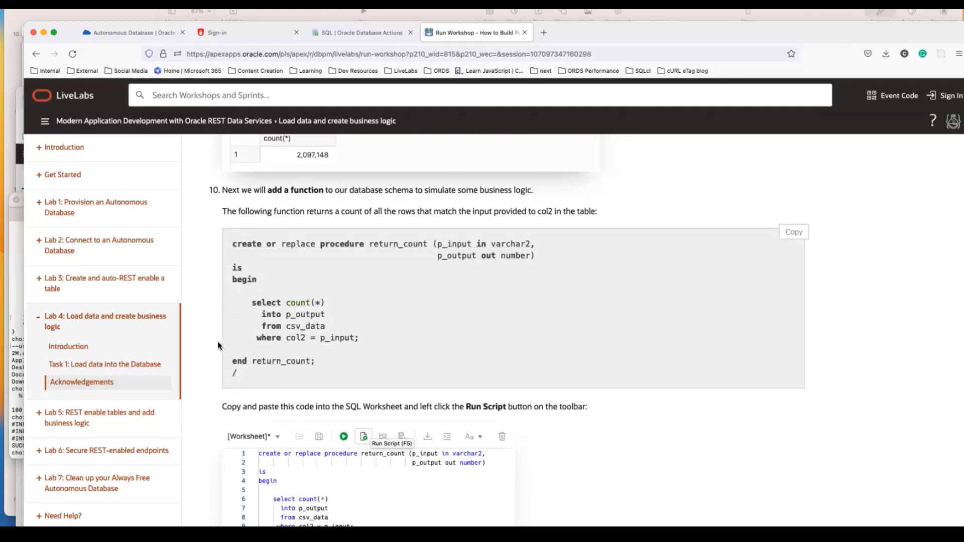
{"action": "left_click", "coordinate": [371, 30]}
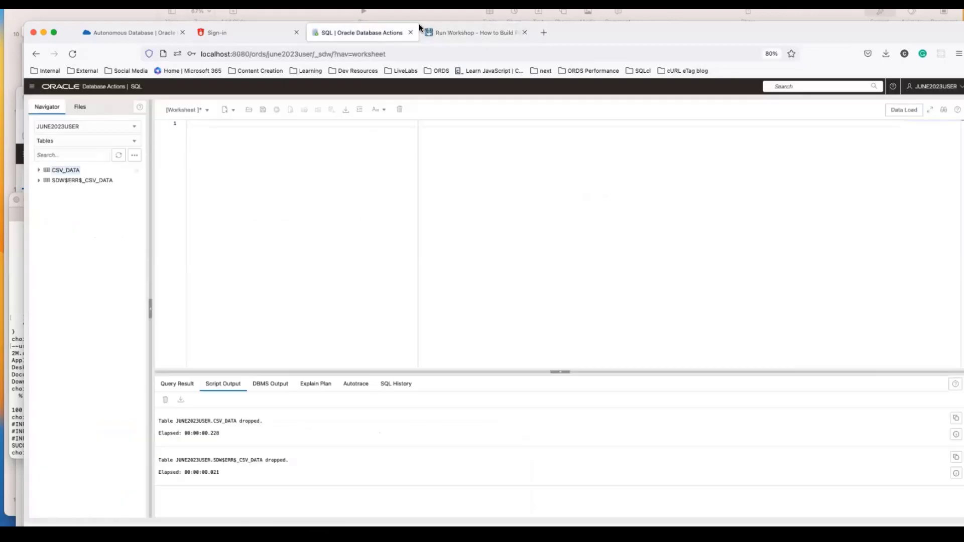
{"action": "left_click", "coordinate": [442, 32]}
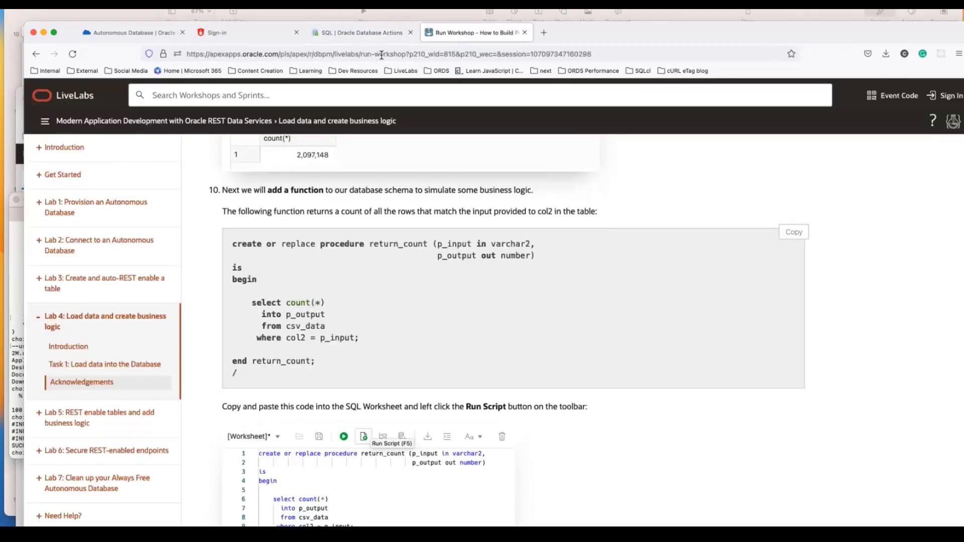
- Paste the return_count procedure into the SQL worksheet and run it as a script to compile it
{"action": "key", "text": "ctrl+Up"}
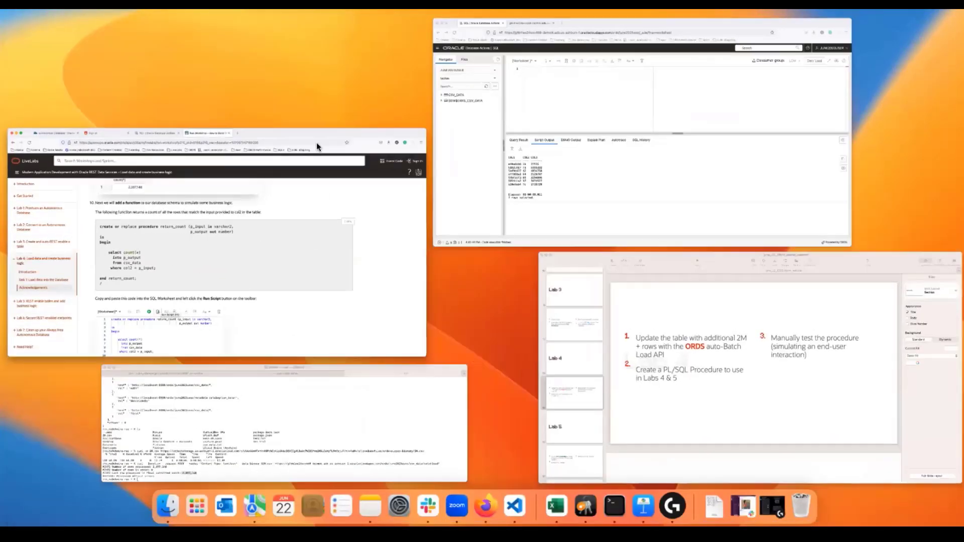
{"action": "left_click", "coordinate": [462, 80]}
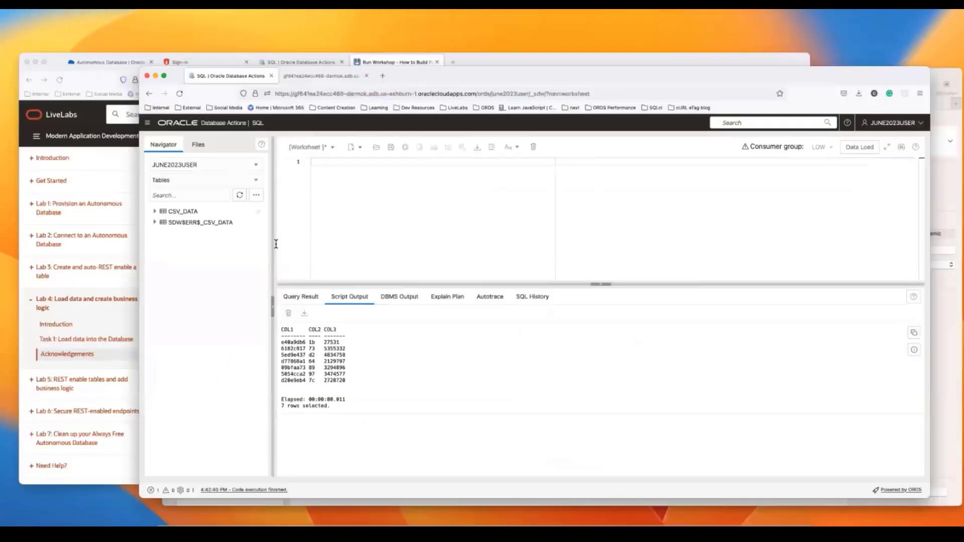
{"action": "key", "text": "super+v"}
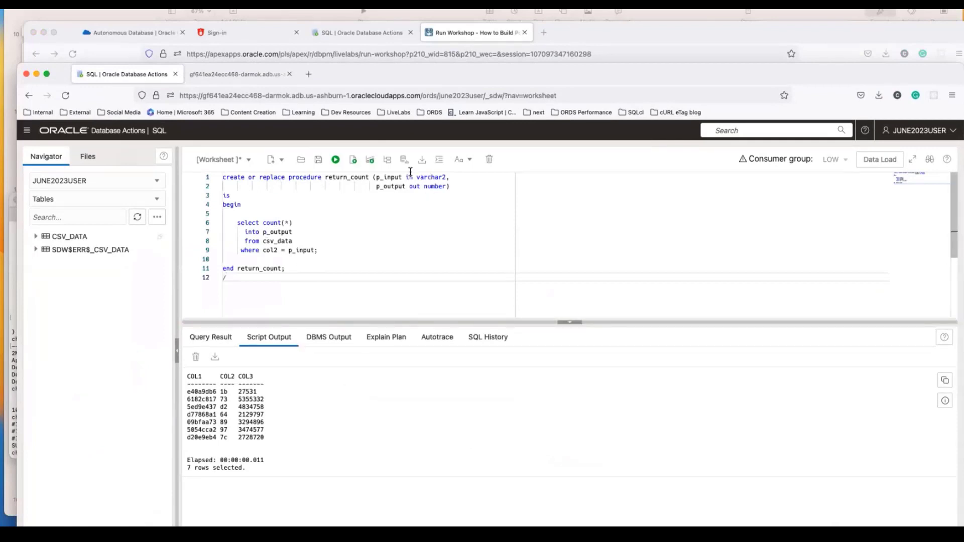
{"action": "left_click_drag", "start_coordinate": [379, 179], "coordinate": [445, 177]}
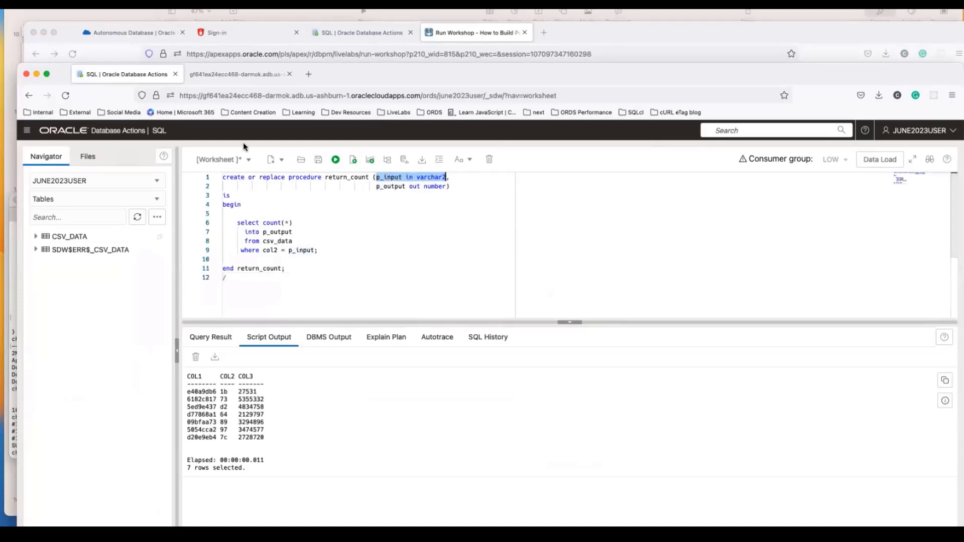
{"action": "left_click", "coordinate": [285, 321]}
{"action": "left_click", "coordinate": [304, 299]}
{"action": "key", "text": "super+a"}
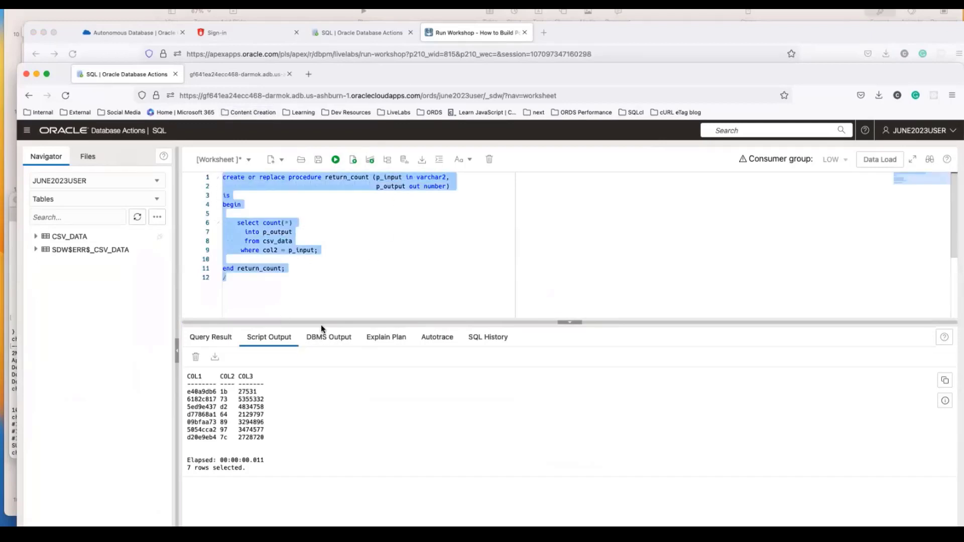
{"action": "left_click", "coordinate": [306, 277]}
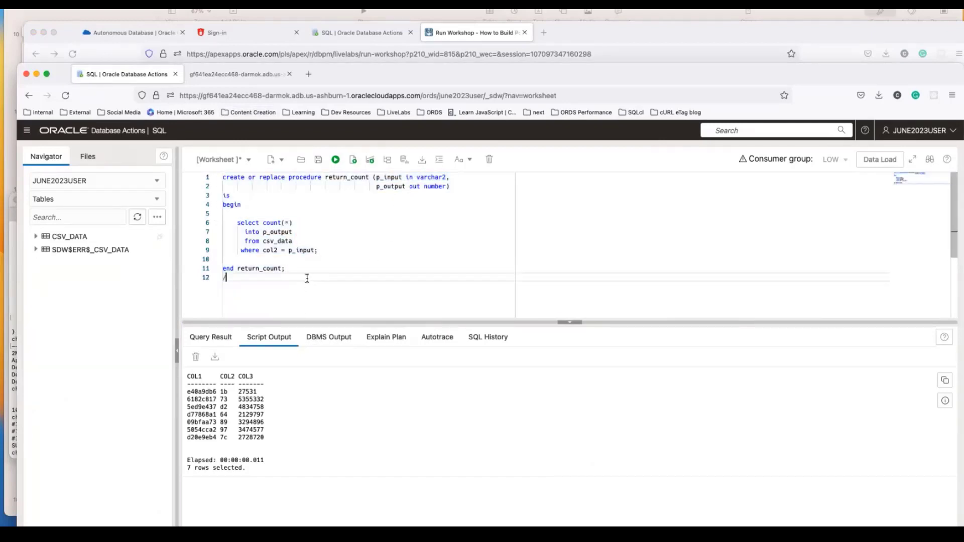
{"action": "left_click", "coordinate": [354, 159]}
- Clear the procedure code from the worksheet and go back to the LiveLabs instructions
{"action": "double_click", "coordinate": [646, 73]}
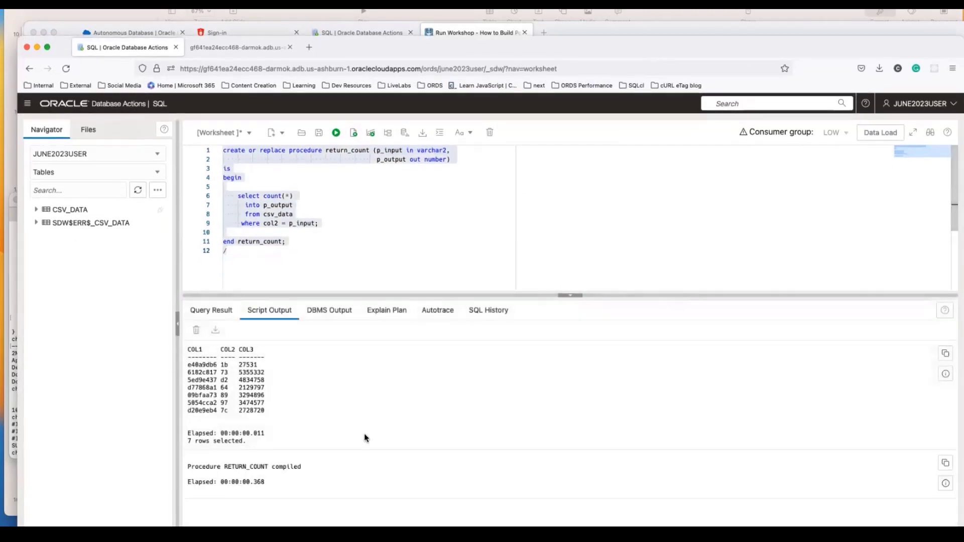
{"action": "left_click_drag", "start_coordinate": [300, 280], "coordinate": [190, 142]}
{"action": "key", "text": "BackSpace"}
{"action": "key", "text": "ctrl+Up"}
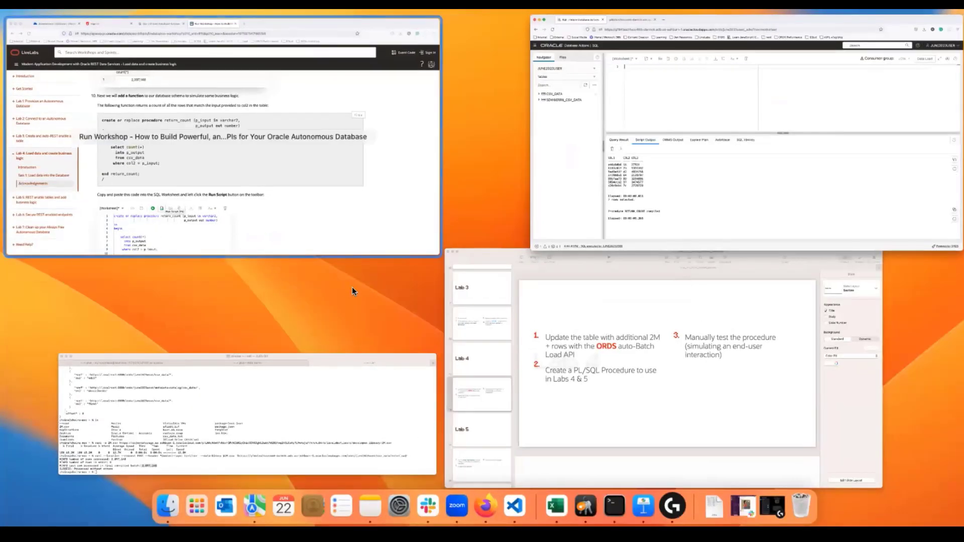
{"action": "left_click", "coordinate": [350, 286]}
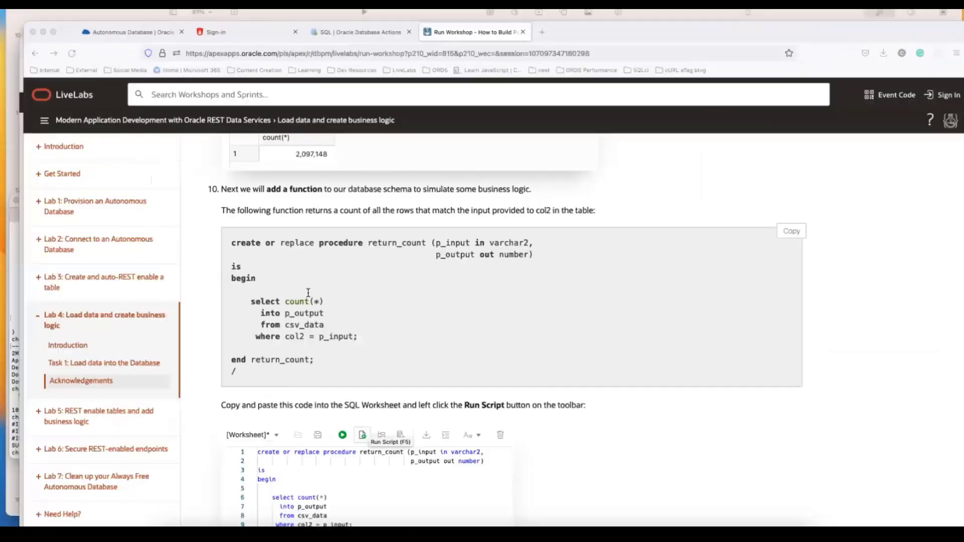
- Scroll to step 11 and copy the declare…end PL/SQL block that calls return_count with 'a1'
{"action": "scroll", "coordinate": [739, 235], "scroll_direction": "down", "scroll_amount": 6}
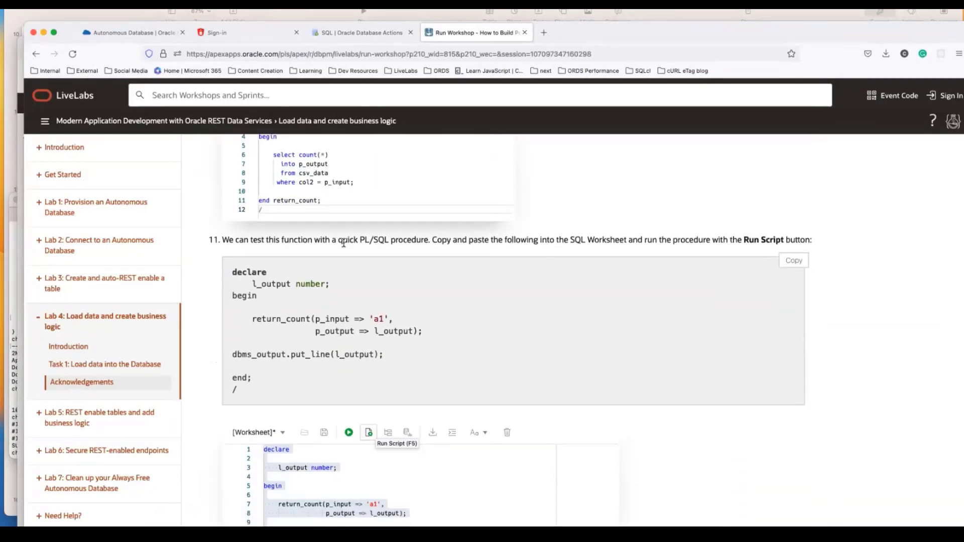
{"action": "scroll", "coordinate": [343, 243], "scroll_direction": "up", "scroll_amount": 2}
{"action": "scroll", "coordinate": [343, 243], "scroll_direction": "down", "scroll_amount": 1}
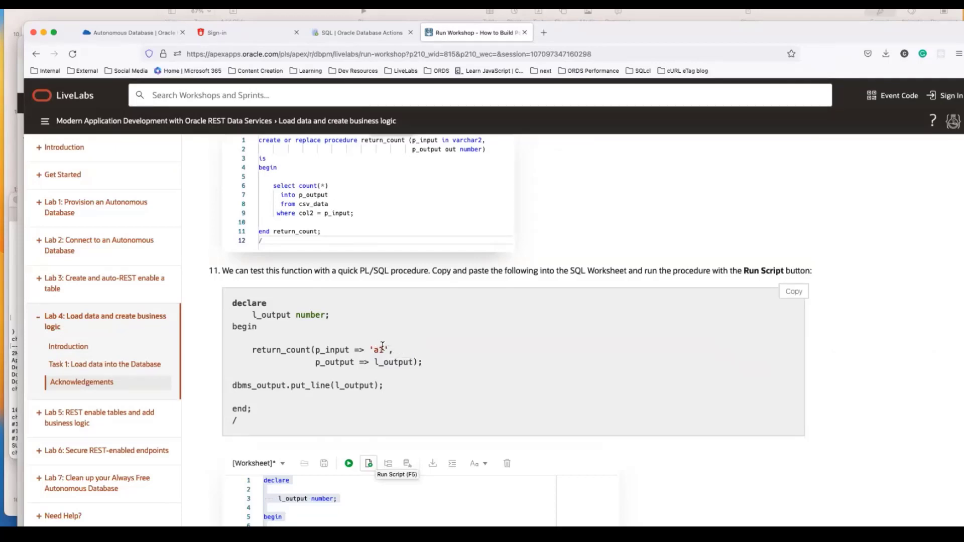
{"action": "scroll", "coordinate": [382, 350], "scroll_direction": "up", "scroll_amount": 7}
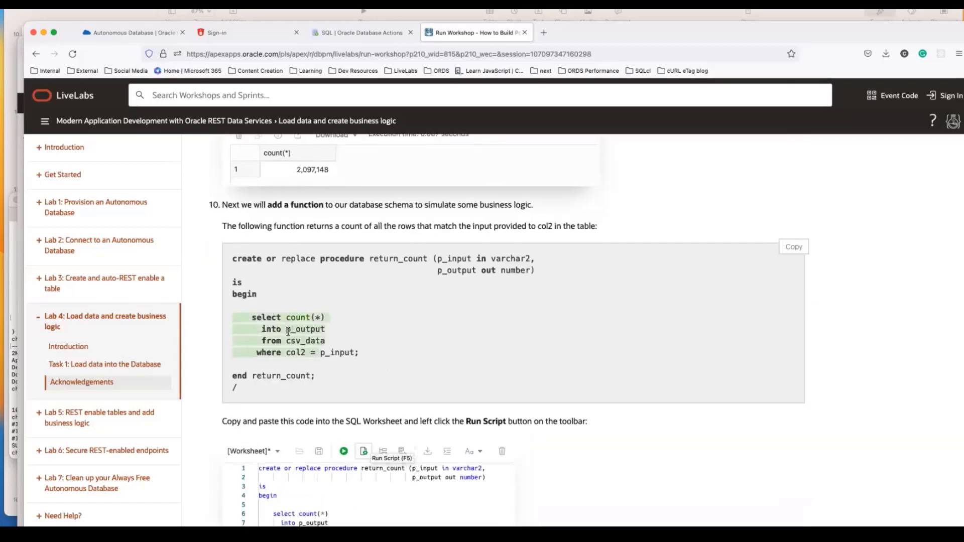
{"action": "scroll", "coordinate": [317, 352], "scroll_direction": "down", "scroll_amount": 6}
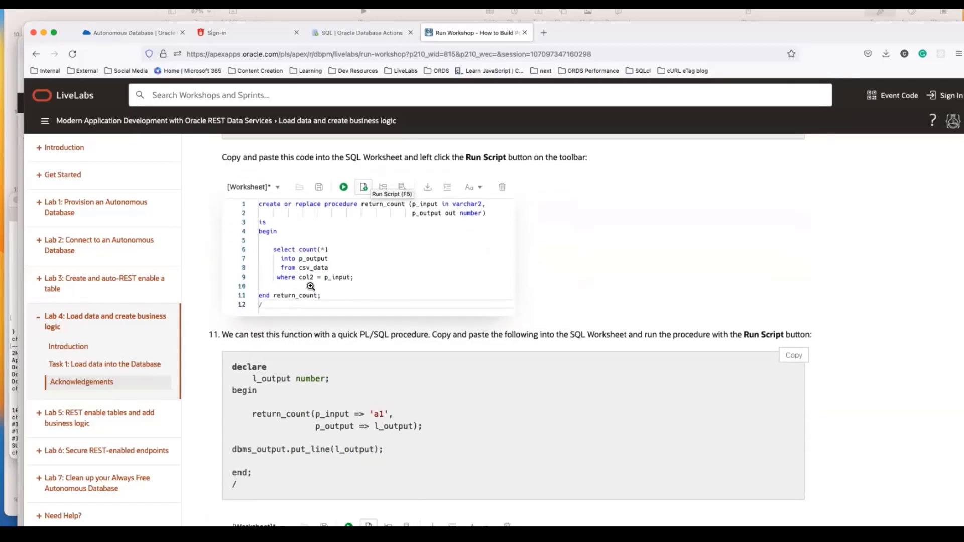
{"action": "scroll", "coordinate": [282, 300], "scroll_direction": "up", "scroll_amount": 5}
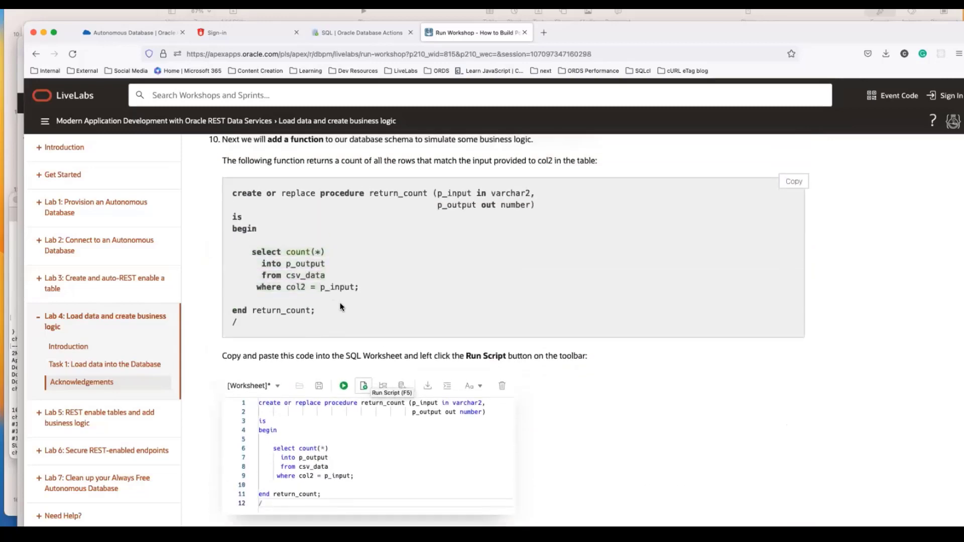
{"action": "mouse_move", "coordinate": [340, 306]}
{"action": "left_mouse_down"}
{"action": "mouse_move", "coordinate": [241, 245]}
{"action": "mouse_move", "coordinate": [353, 295]}
{"action": "left_mouse_up"}
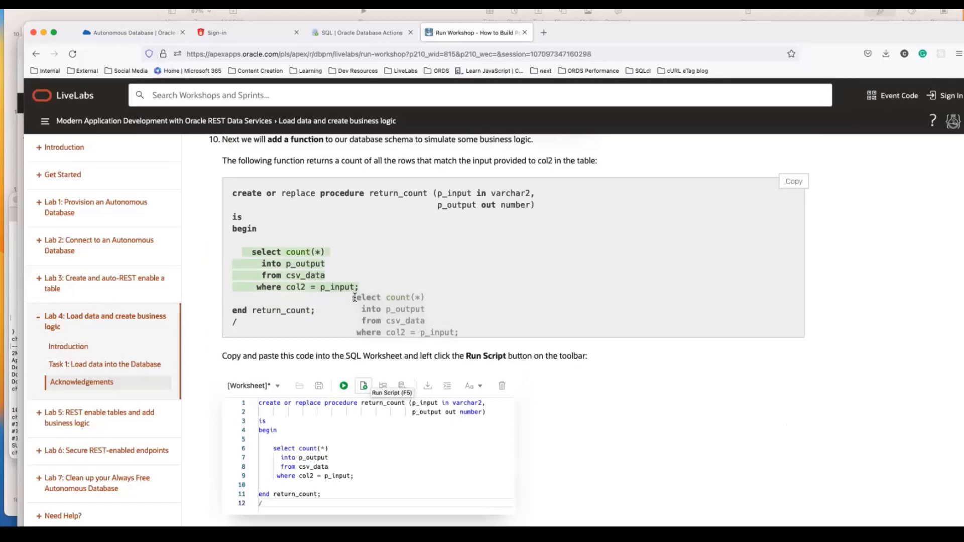
{"action": "left_click", "coordinate": [267, 250]}
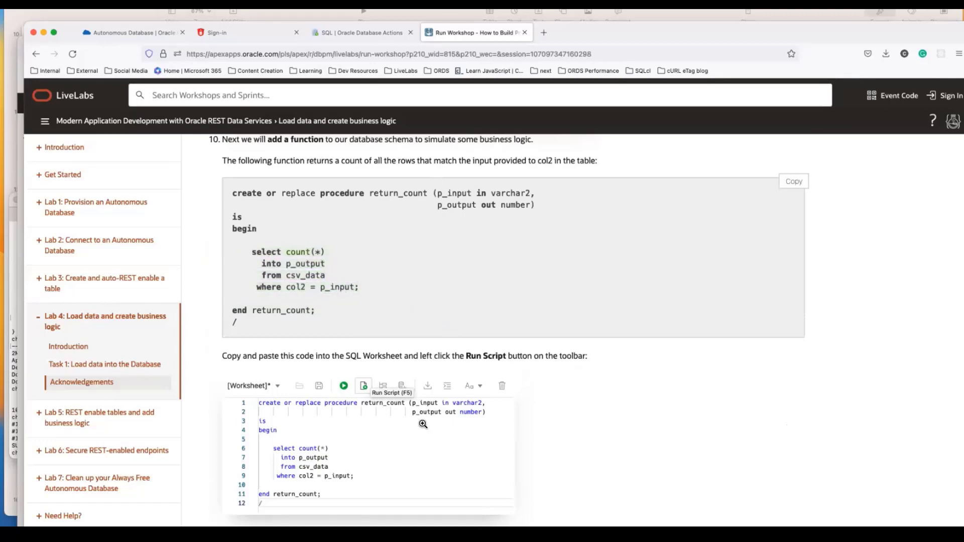
{"action": "scroll", "coordinate": [424, 427], "scroll_direction": "down", "scroll_amount": 4}
{"action": "left_click", "coordinate": [791, 400]}
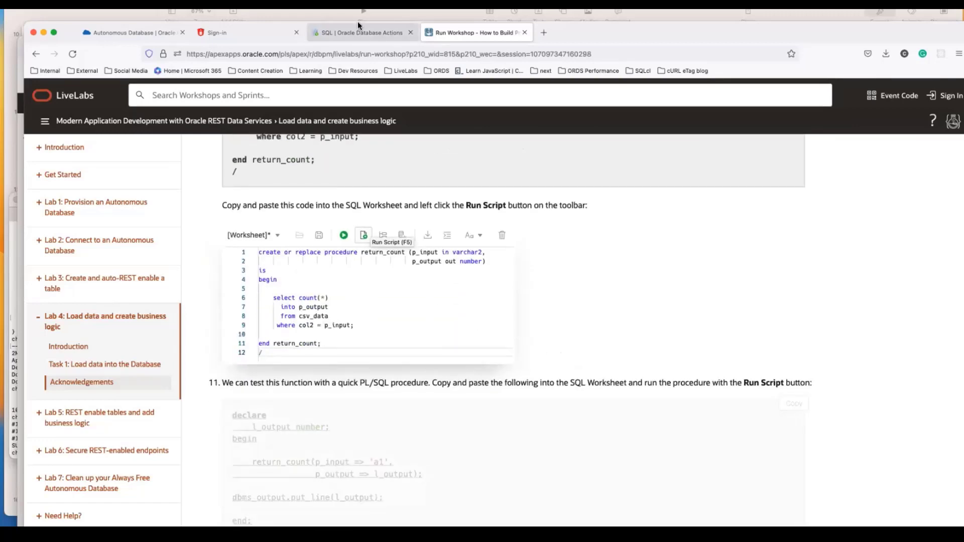
{"action": "key", "text": "ctrl+Up"}
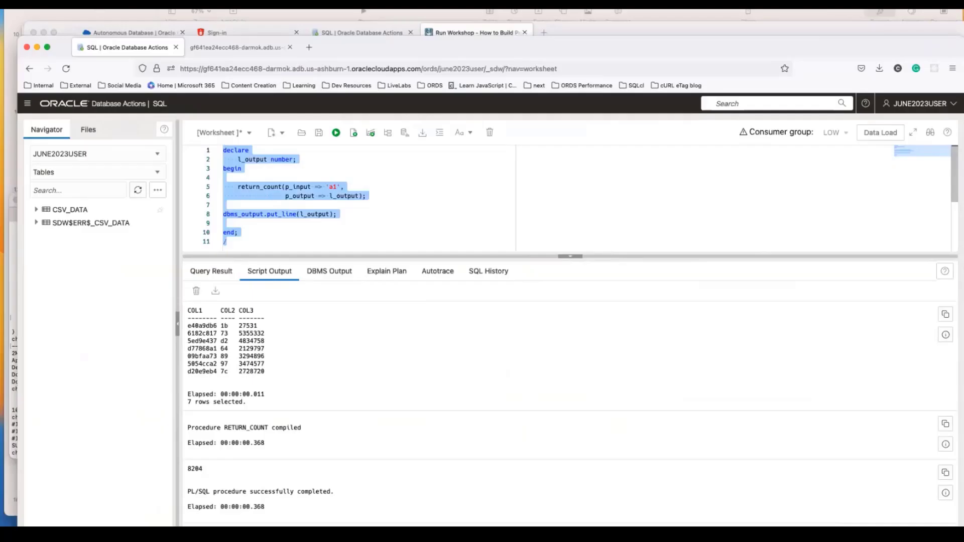
- Check the test block's Script Output in the worksheet: 8204 for 'a1', completed successfully
{"action": "left_click", "coordinate": [227, 238]}
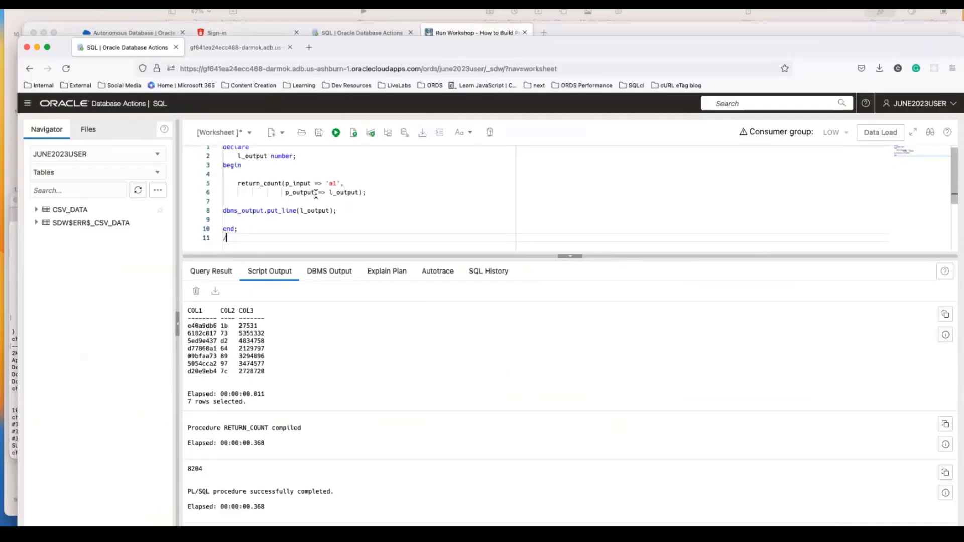
{"action": "scroll", "coordinate": [316, 194], "scroll_direction": "down", "scroll_amount": 1}
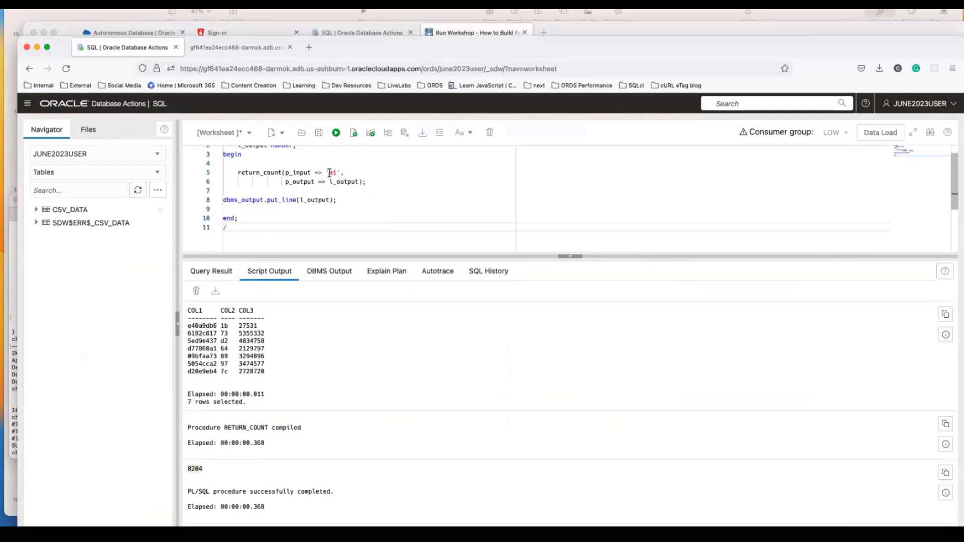
{"action": "left_click_drag", "start_coordinate": [329, 174], "coordinate": [334, 173]}
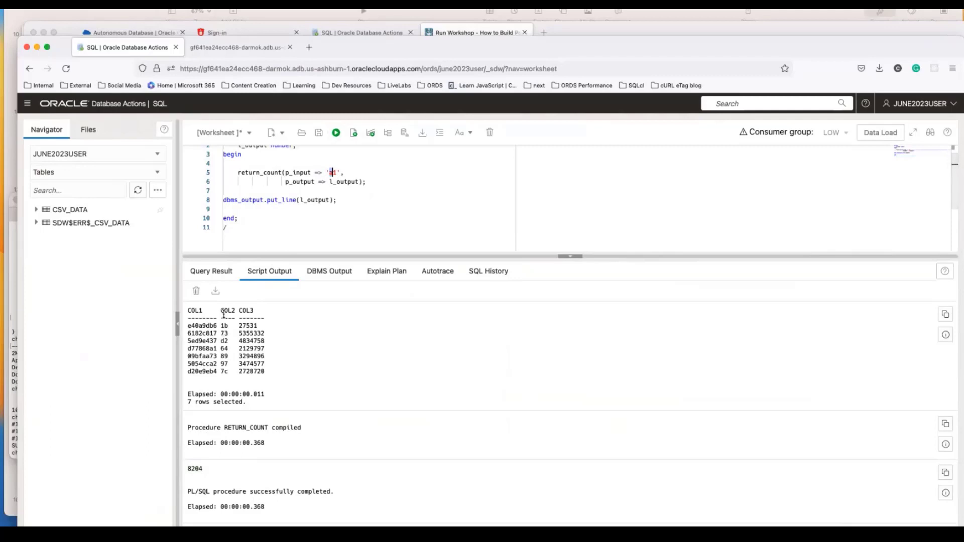
{"action": "left_click_drag", "start_coordinate": [220, 317], "coordinate": [226, 338]}
{"action": "left_click", "coordinate": [227, 338]}
{"action": "left_click_drag", "start_coordinate": [224, 311], "coordinate": [223, 345]}
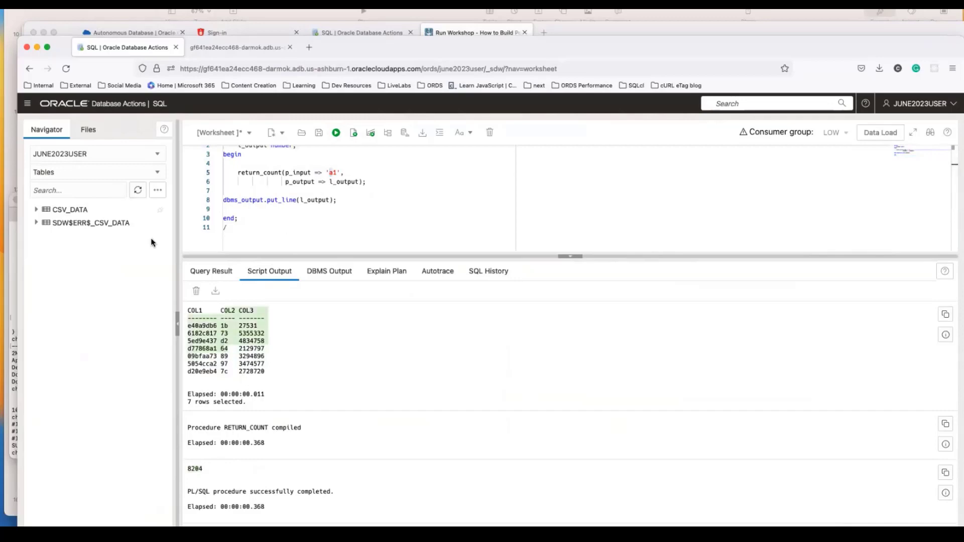
{"action": "key", "text": "ctrl+Up"}
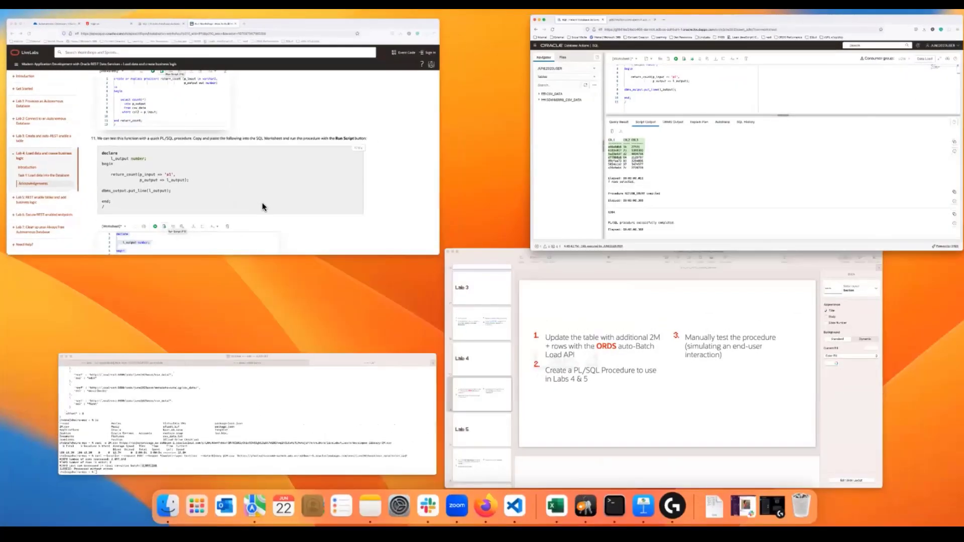
- Scroll through LiveLabs step 12's wrap-up, then bring the Database Actions SQL worksheet back in front
{"action": "left_click", "coordinate": [321, 210]}
{"action": "scroll", "coordinate": [249, 303], "scroll_direction": "down", "scroll_amount": 7}
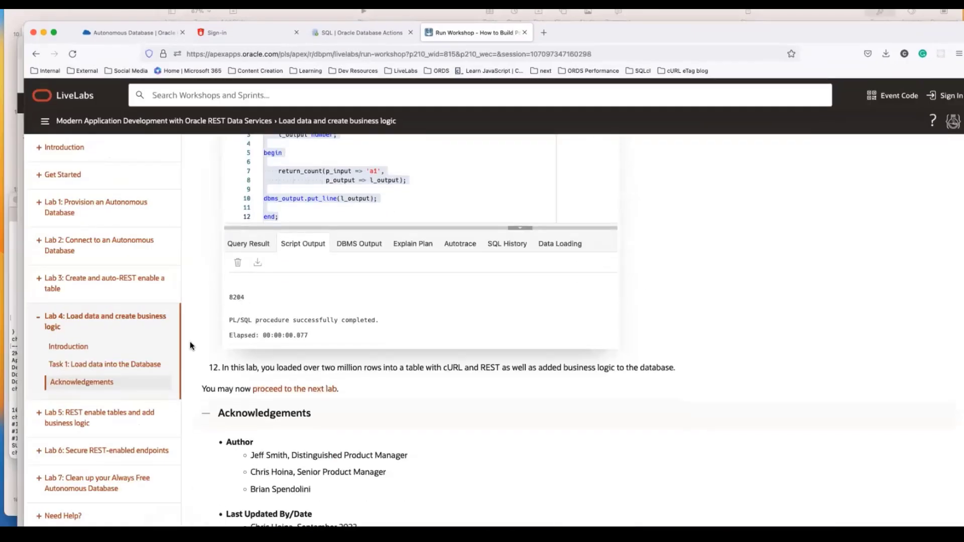
{"action": "scroll", "coordinate": [190, 342], "scroll_direction": "up", "scroll_amount": 1}
{"action": "scroll", "coordinate": [188, 360], "scroll_direction": "up", "scroll_amount": 4}
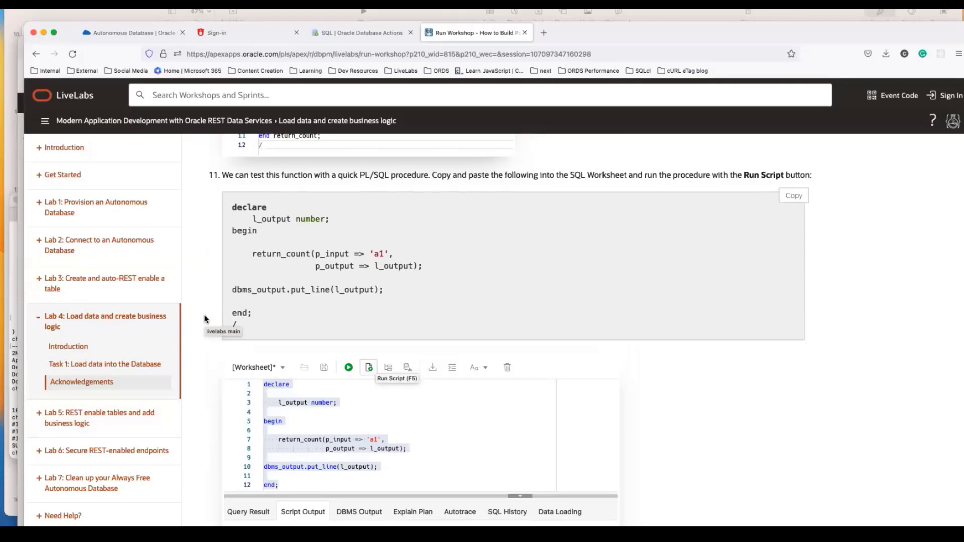
{"action": "key", "text": "ctrl+Up"}
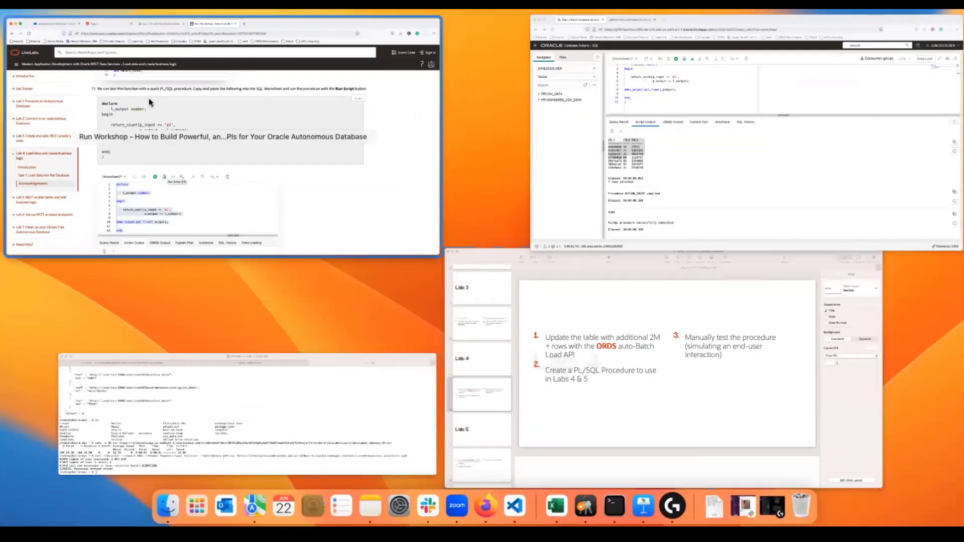
{"action": "left_click", "coordinate": [149, 100]}
{"action": "key", "text": "ctrl+Up"}
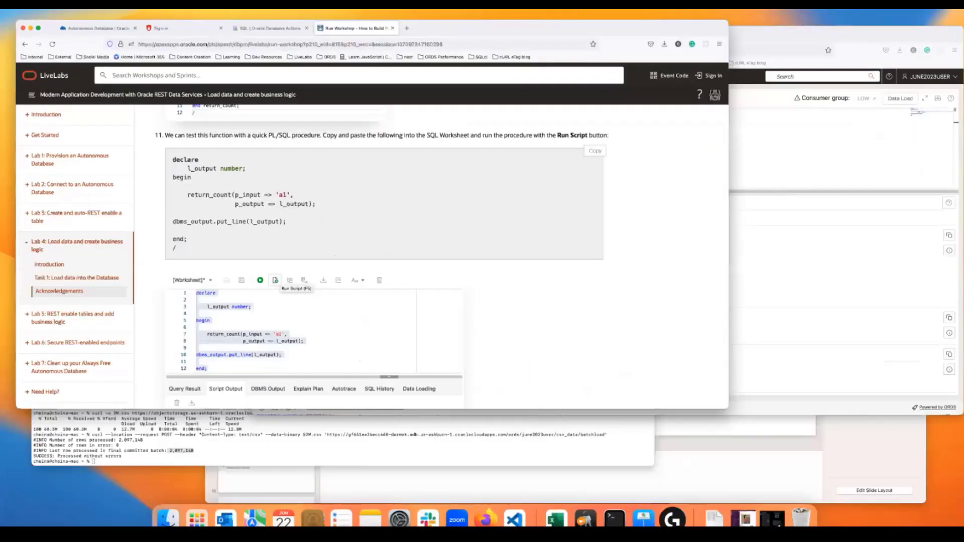
{"action": "left_click", "coordinate": [585, 127]}
- Show CSV_DATA's cURL commands, viewing GET Single, POST, BATCH LOAD, PUT and DELETE, then close them
{"action": "right_click", "coordinate": [64, 209]}
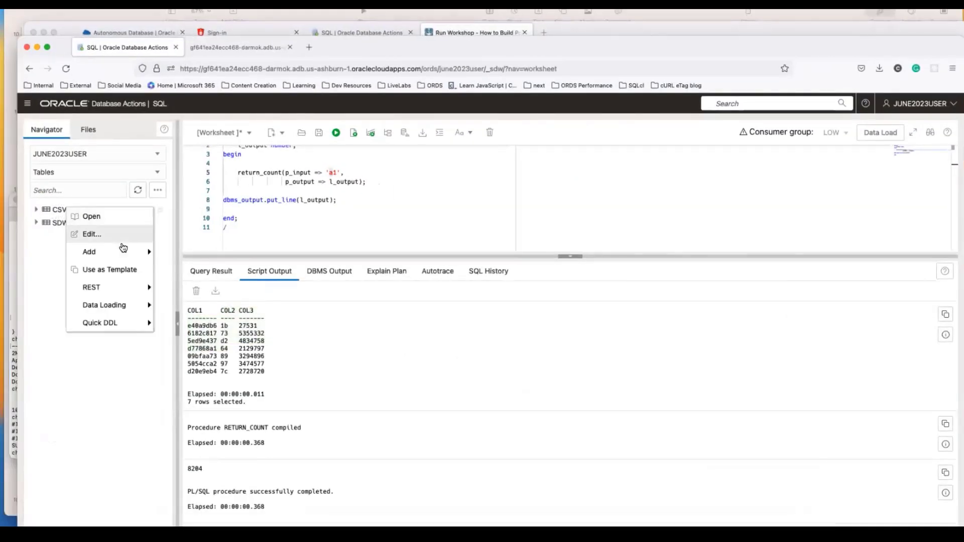
{"action": "mouse_move", "coordinate": [117, 258]}
{"action": "mouse_move", "coordinate": [129, 286]}
{"action": "left_click", "coordinate": [186, 303]}
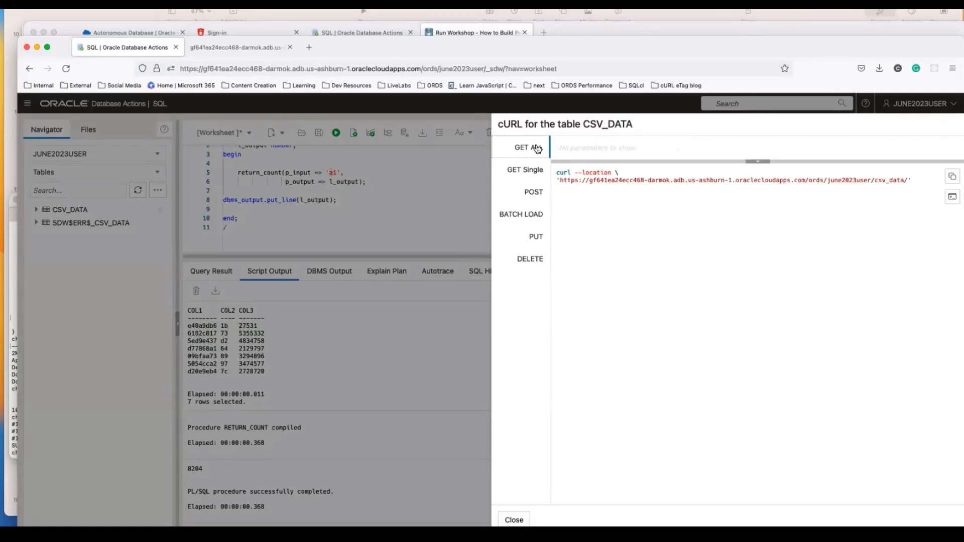
{"action": "left_click", "coordinate": [533, 173]}
{"action": "left_click", "coordinate": [531, 194]}
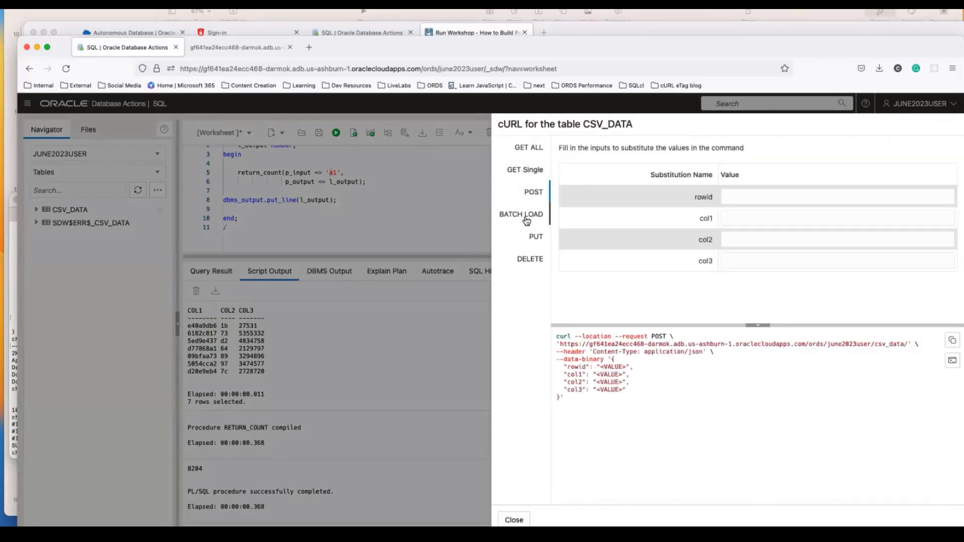
{"action": "left_click", "coordinate": [530, 214]}
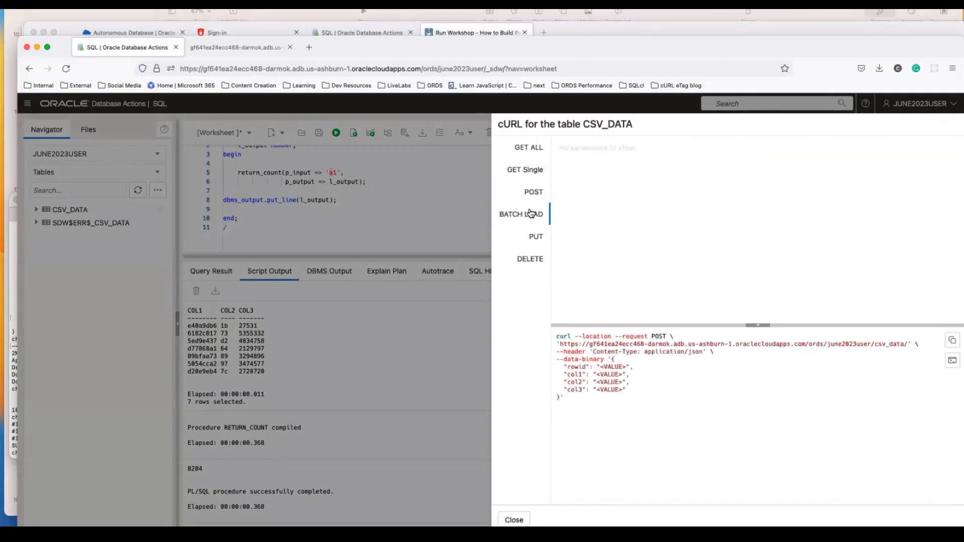
{"action": "left_click", "coordinate": [533, 237]}
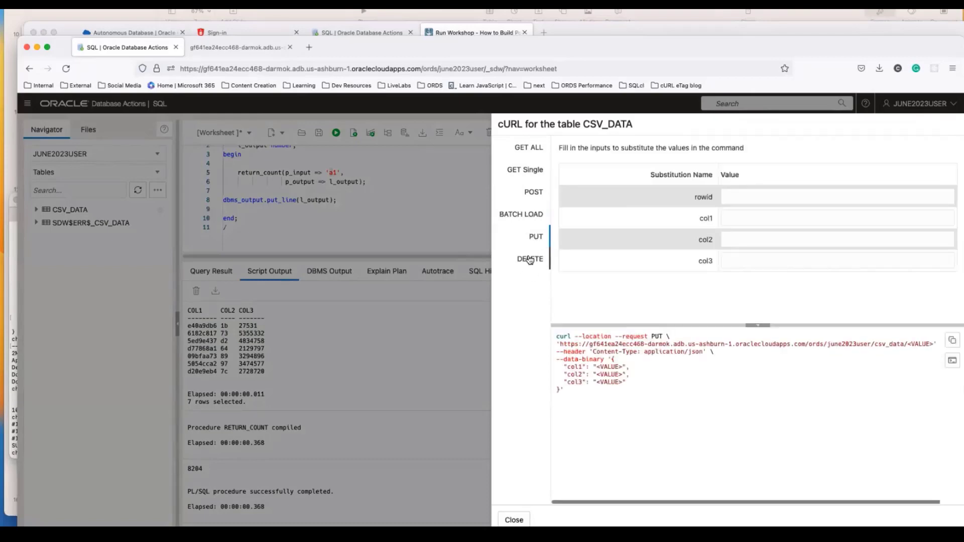
{"action": "left_click", "coordinate": [530, 258]}
{"action": "left_click", "coordinate": [514, 520]}
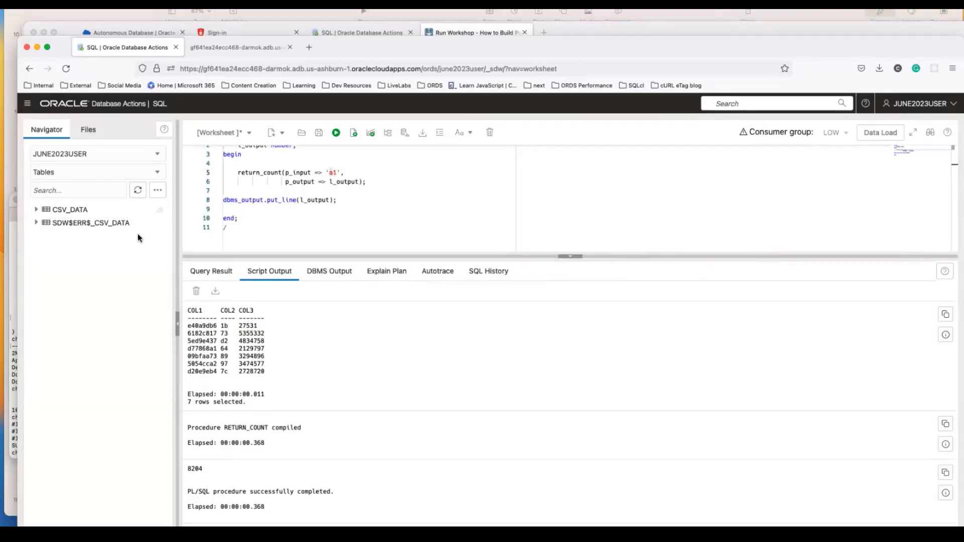
- Open Lab 5 on REST-enabling tables, glance at Lab 6's secure endpoints page, and return to Lab 5
{"action": "left_click_drag", "start_coordinate": [633, 43], "coordinate": [633, 31]}
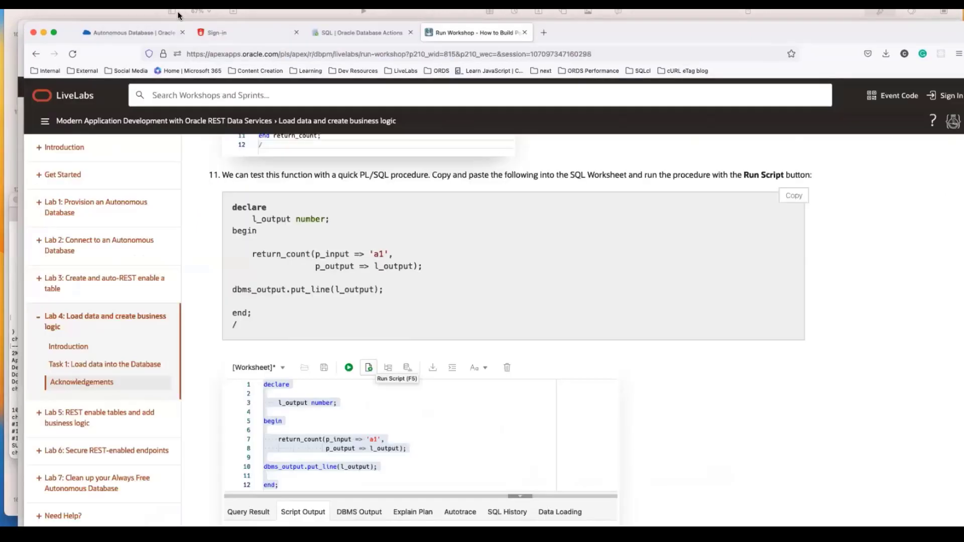
{"action": "scroll", "coordinate": [186, 402], "scroll_direction": "down", "scroll_amount": 2}
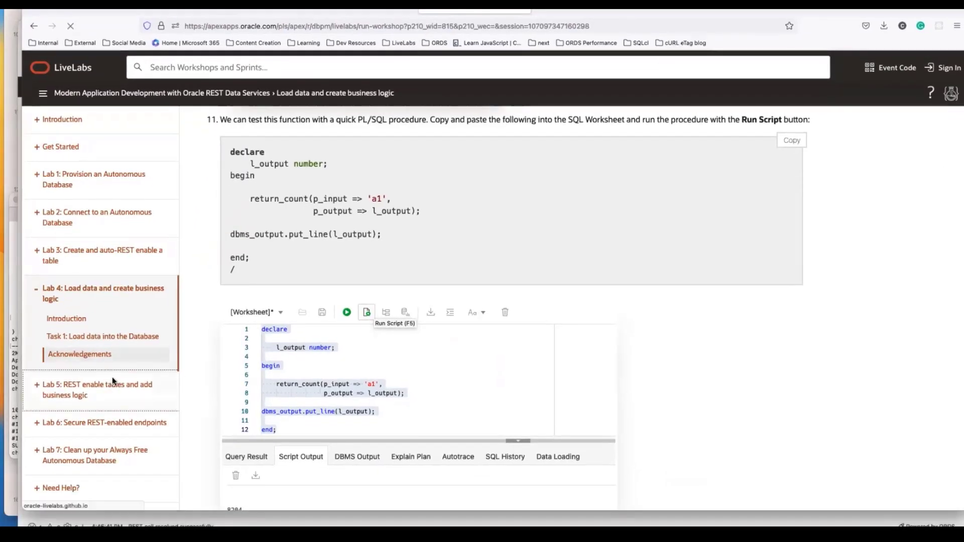
{"action": "left_click", "coordinate": [113, 380]}
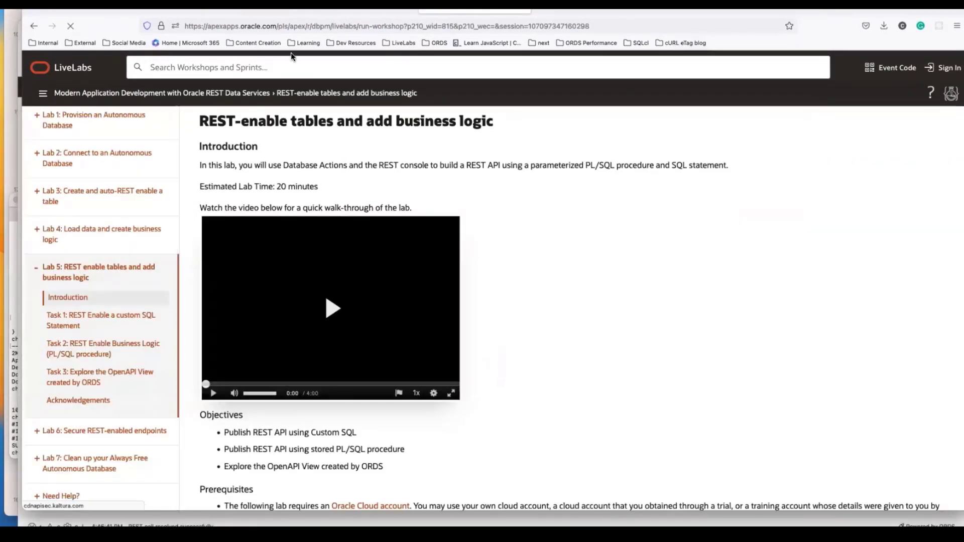
{"action": "scroll", "coordinate": [201, 357], "scroll_direction": "down", "scroll_amount": 8}
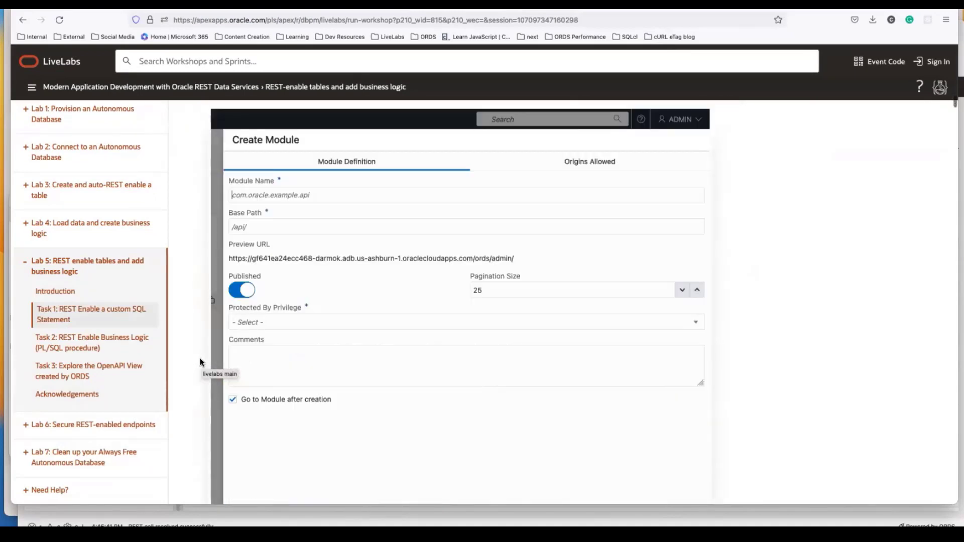
{"action": "scroll", "coordinate": [200, 358], "scroll_direction": "up", "scroll_amount": 2}
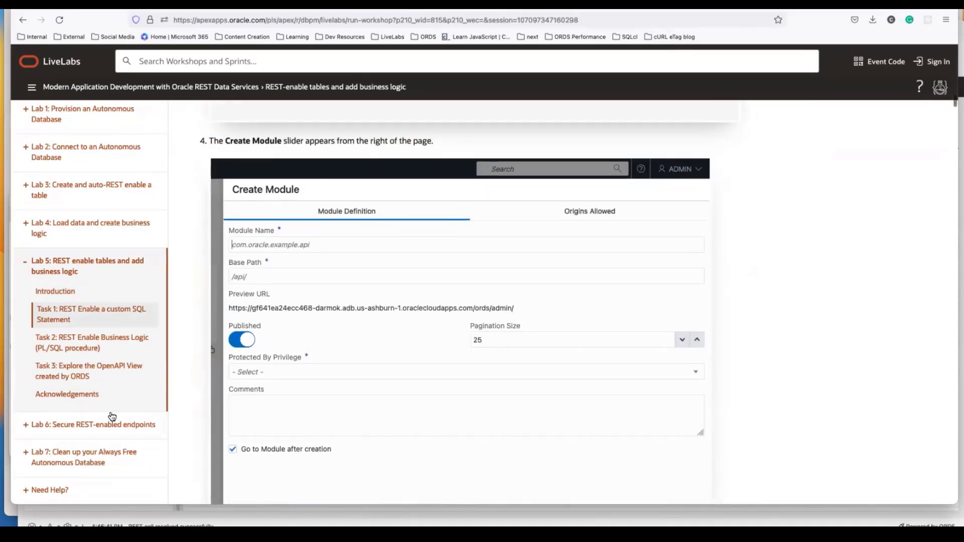
{"action": "scroll", "coordinate": [121, 416], "scroll_direction": "down", "scroll_amount": 1}
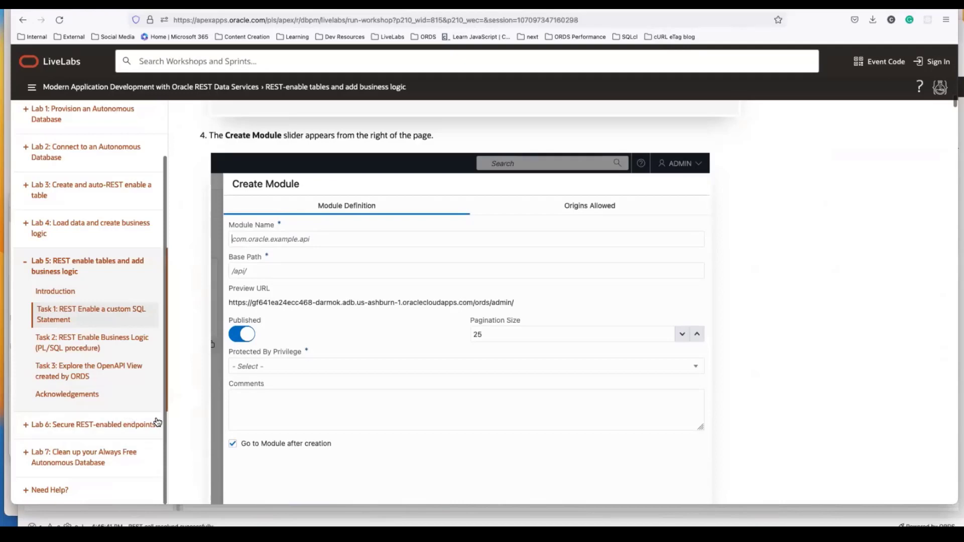
{"action": "scroll", "coordinate": [159, 426], "scroll_direction": "down", "scroll_amount": 1}
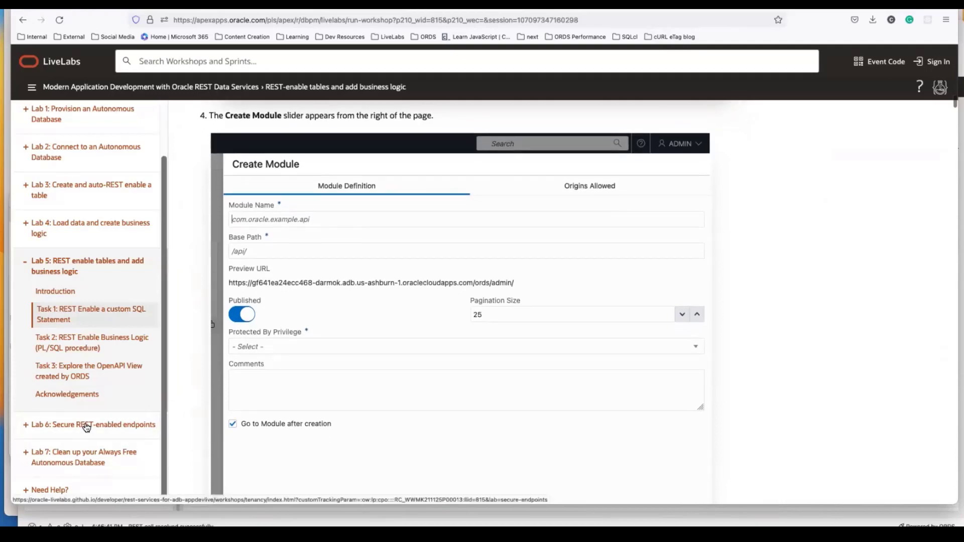
{"action": "left_click", "coordinate": [86, 426]}
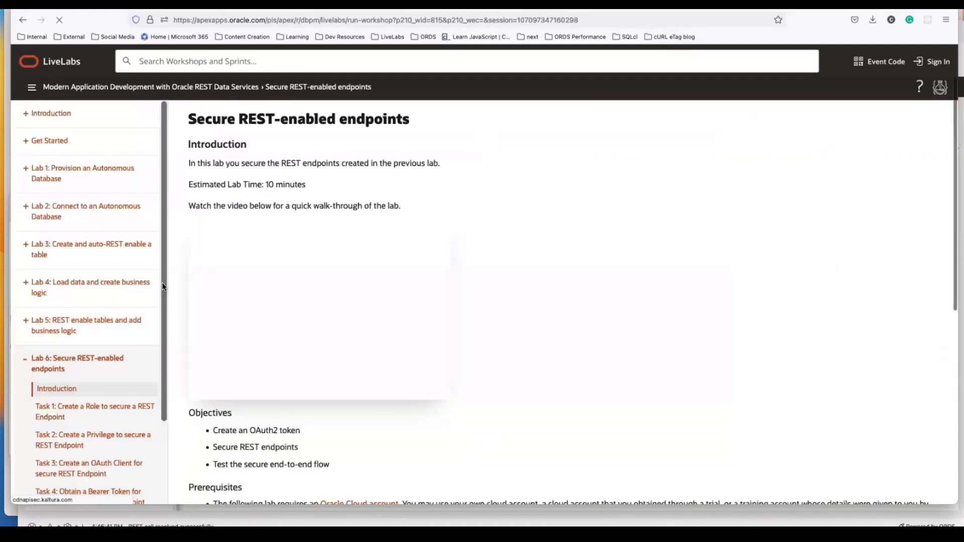
{"action": "scroll", "coordinate": [181, 273], "scroll_direction": "down", "scroll_amount": 5}
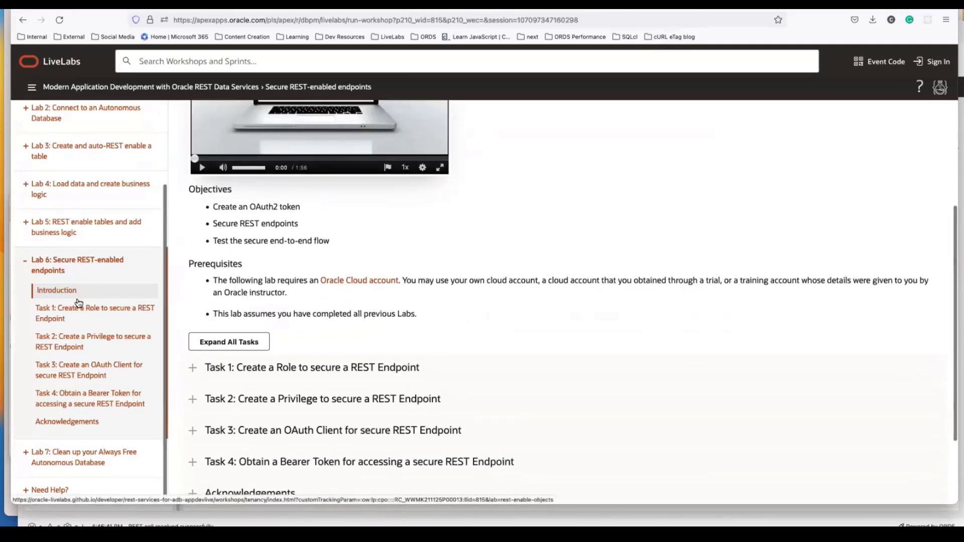
{"action": "left_click", "coordinate": [76, 227]}
- Expand all Lab 5 tasks and scroll to Task 1's custom SQL module steps
{"action": "scroll", "coordinate": [310, 311], "scroll_direction": "down", "scroll_amount": 5}
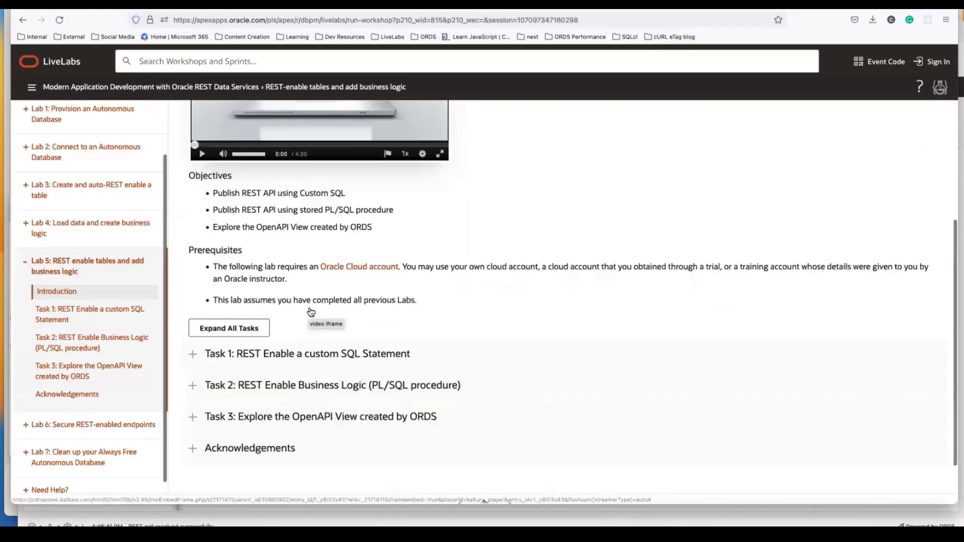
{"action": "left_click", "coordinate": [221, 268]}
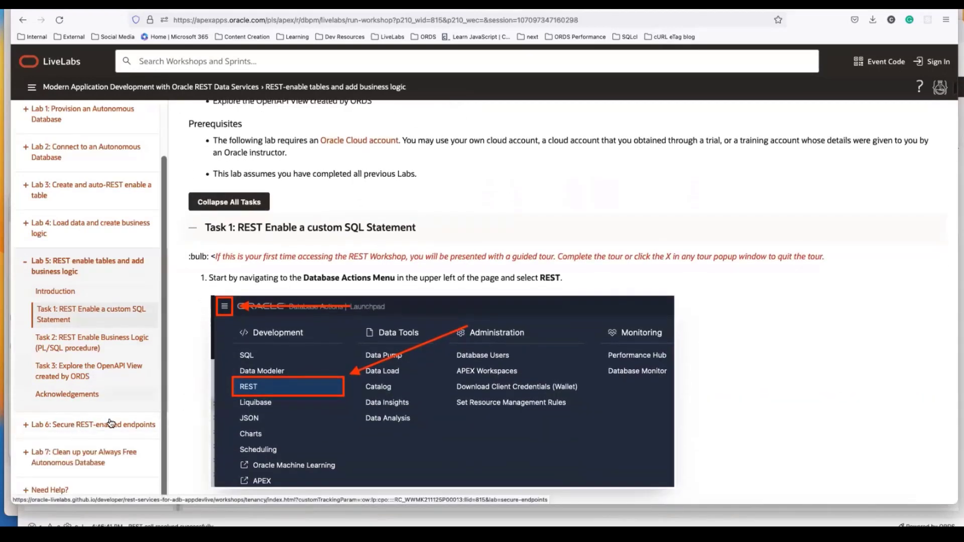
{"action": "scroll", "coordinate": [167, 300], "scroll_direction": "down", "scroll_amount": 1}
{"action": "scroll", "coordinate": [168, 300], "scroll_direction": "down", "scroll_amount": 3}
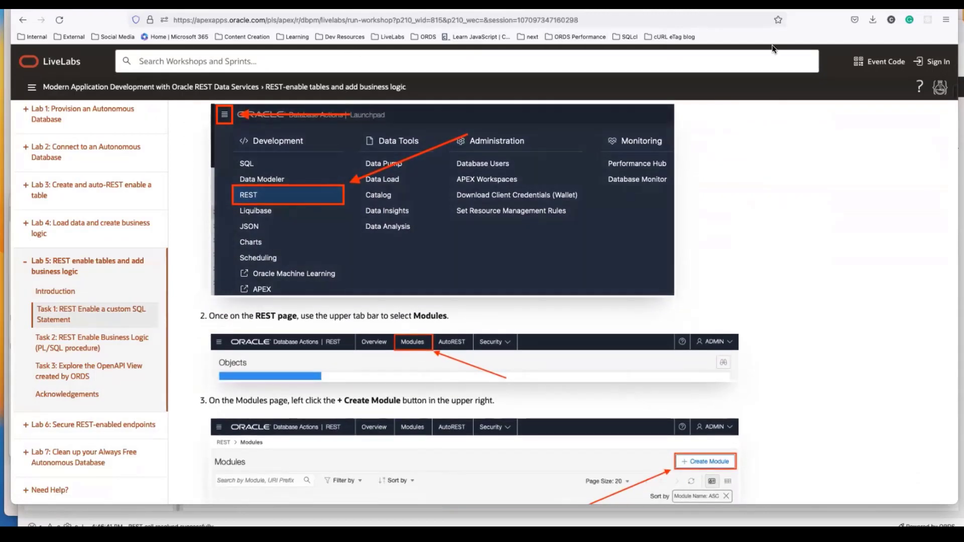
{"action": "key", "text": "ctrl+Up"}
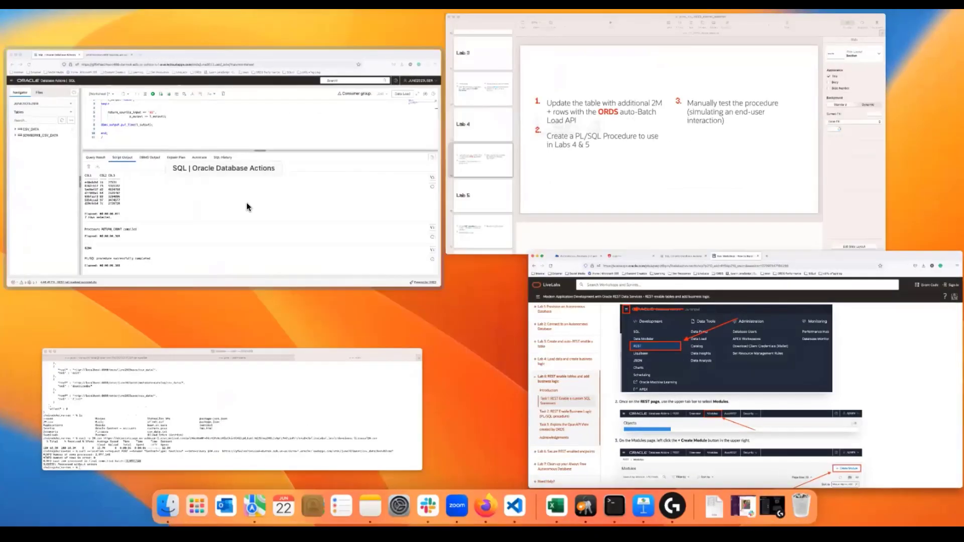
- Go from the SQL worksheet via the Launchpad to REST Modules and open the Create Module form
{"action": "left_click", "coordinate": [49, 182]}
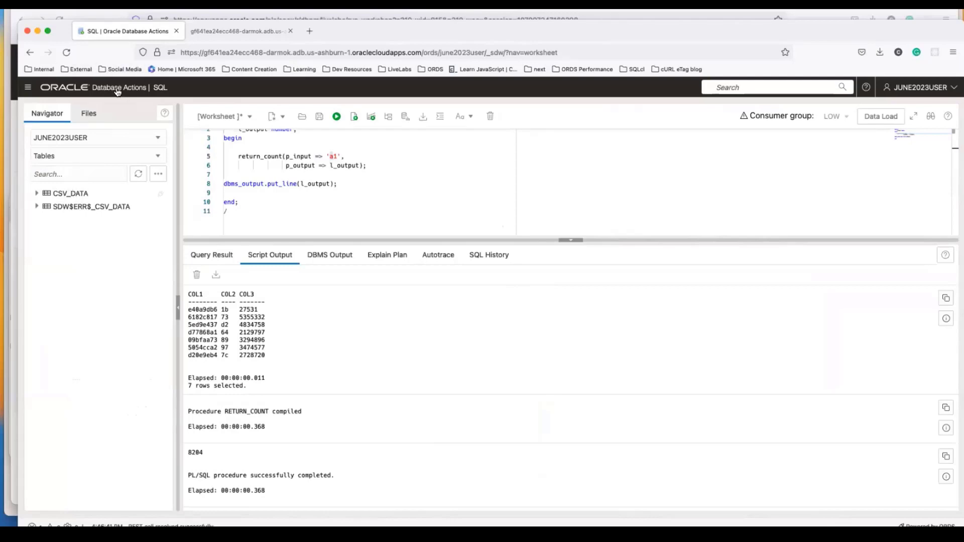
{"action": "left_click", "coordinate": [92, 90]}
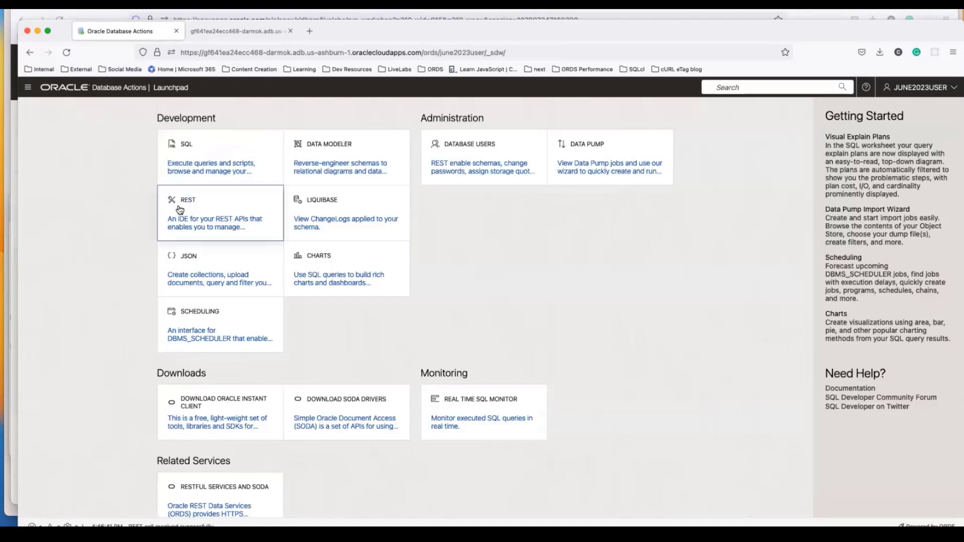
{"action": "left_click", "coordinate": [206, 221]}
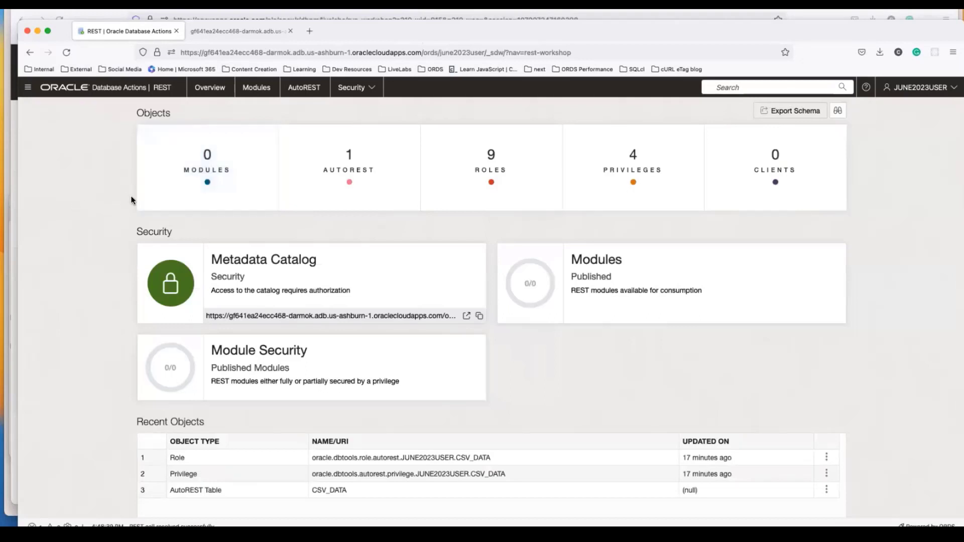
{"action": "left_click", "coordinate": [204, 171]}
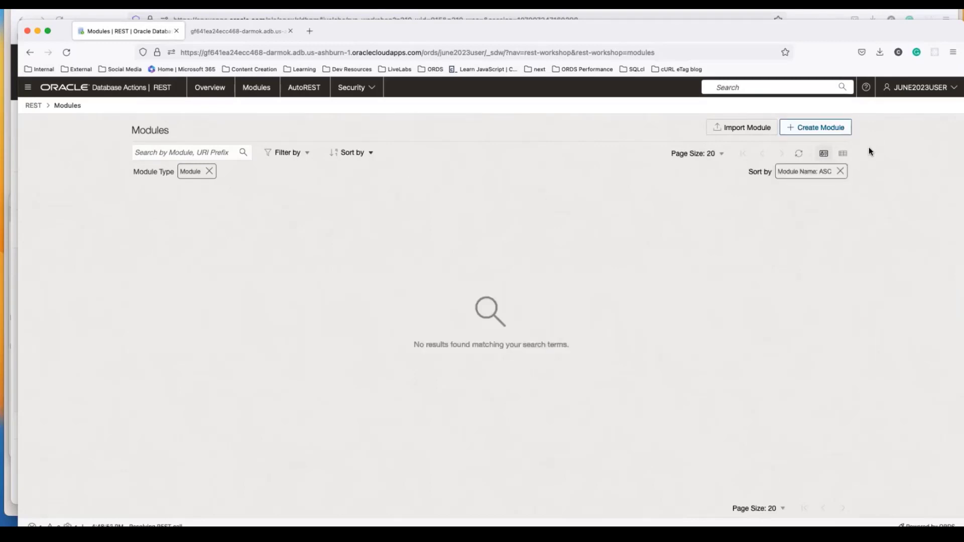
{"action": "left_click", "coordinate": [816, 128]}
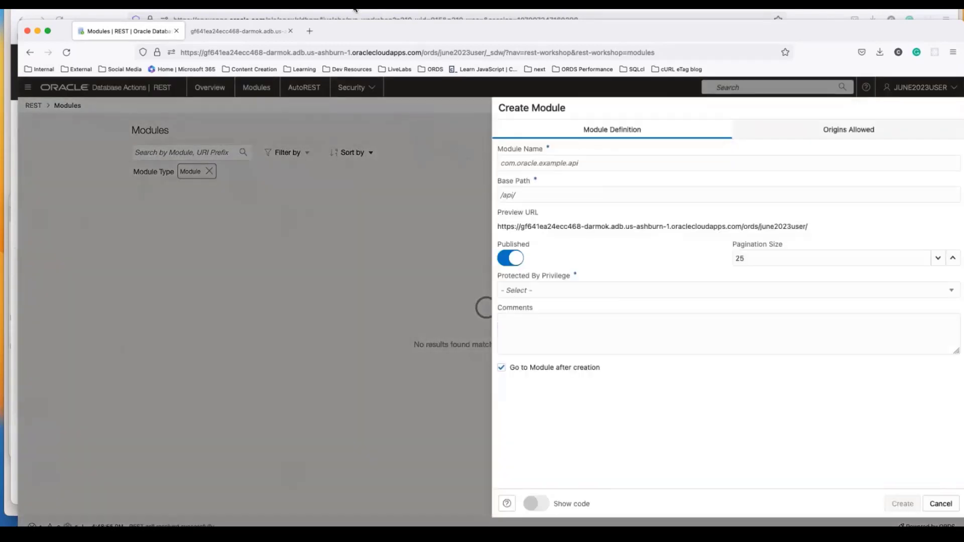
{"action": "key", "text": "super+grave"}
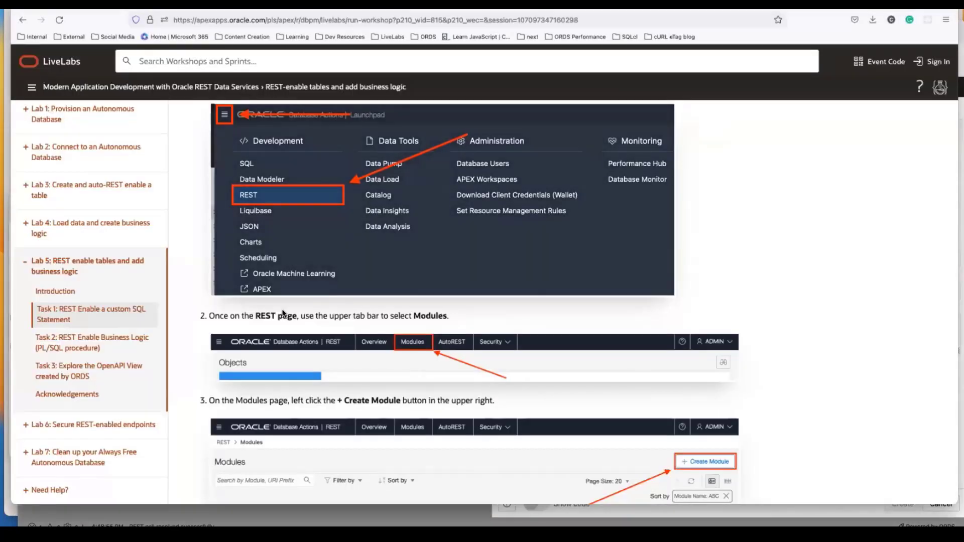
- Scroll the LiveLabs instructions to step 5 and copy the module name com.oracle.livelab.api
{"action": "scroll", "coordinate": [284, 312], "scroll_direction": "down", "scroll_amount": 8}
{"action": "scroll", "coordinate": [283, 301], "scroll_direction": "down", "scroll_amount": 7}
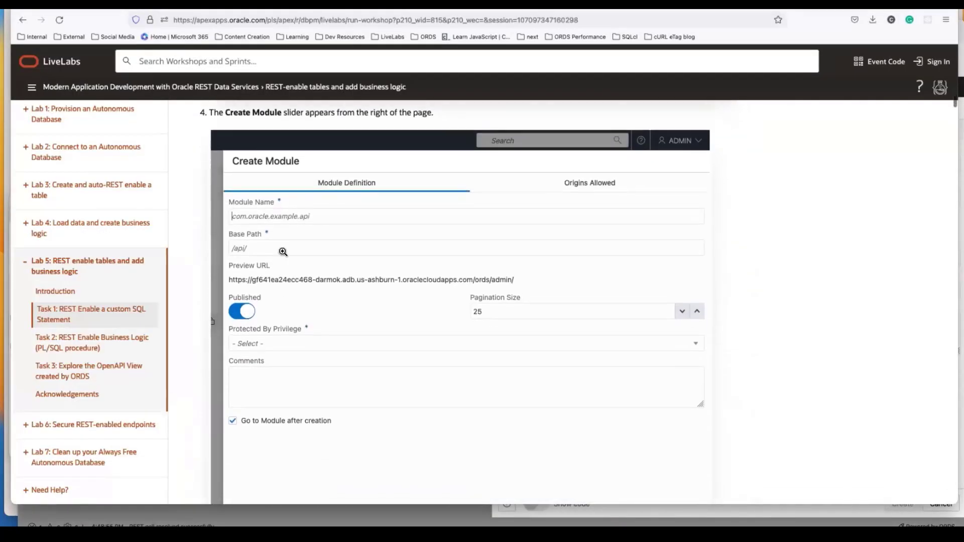
{"action": "scroll", "coordinate": [285, 229], "scroll_direction": "down", "scroll_amount": 1}
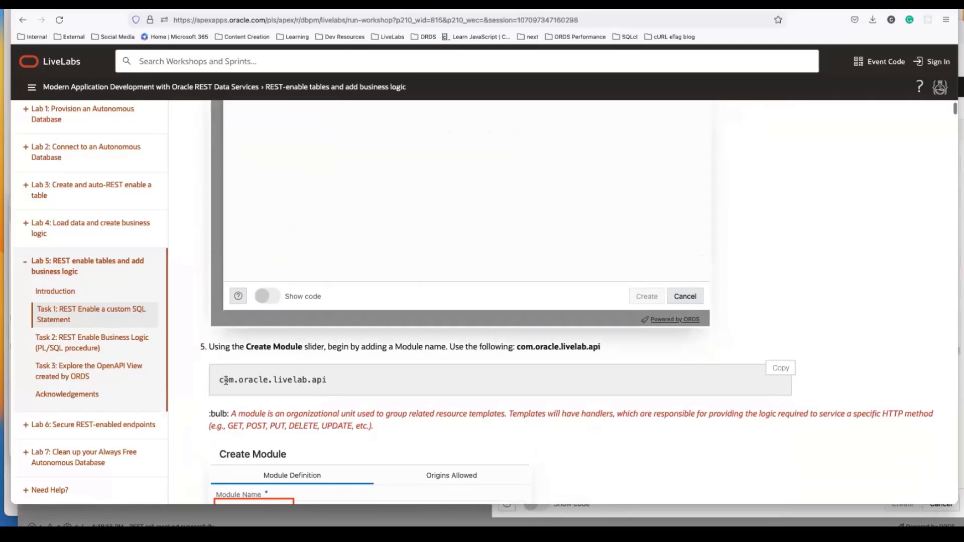
{"action": "left_click_drag", "start_coordinate": [219, 380], "coordinate": [327, 381]}
{"action": "scroll", "coordinate": [301, 372], "scroll_direction": "down", "scroll_amount": 1}
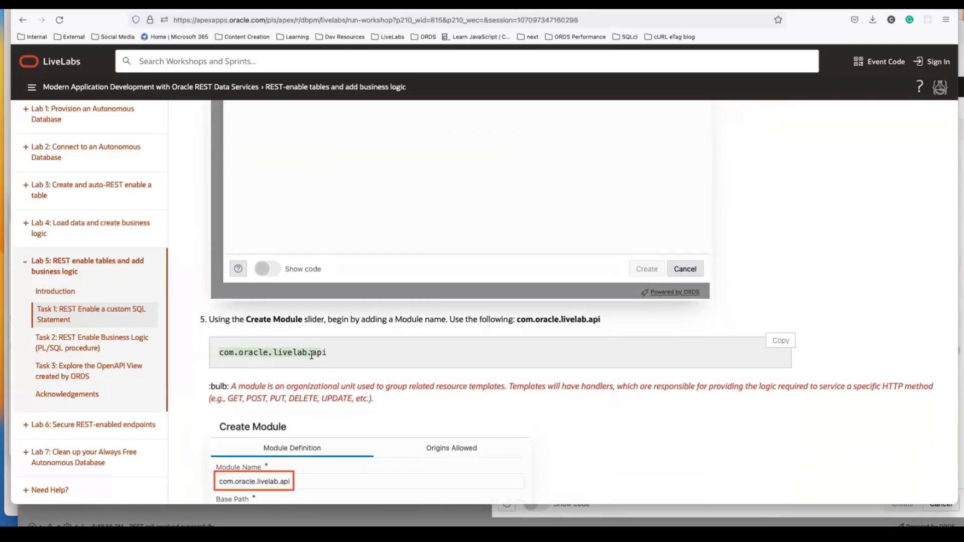
{"action": "left_click", "coordinate": [781, 340]}
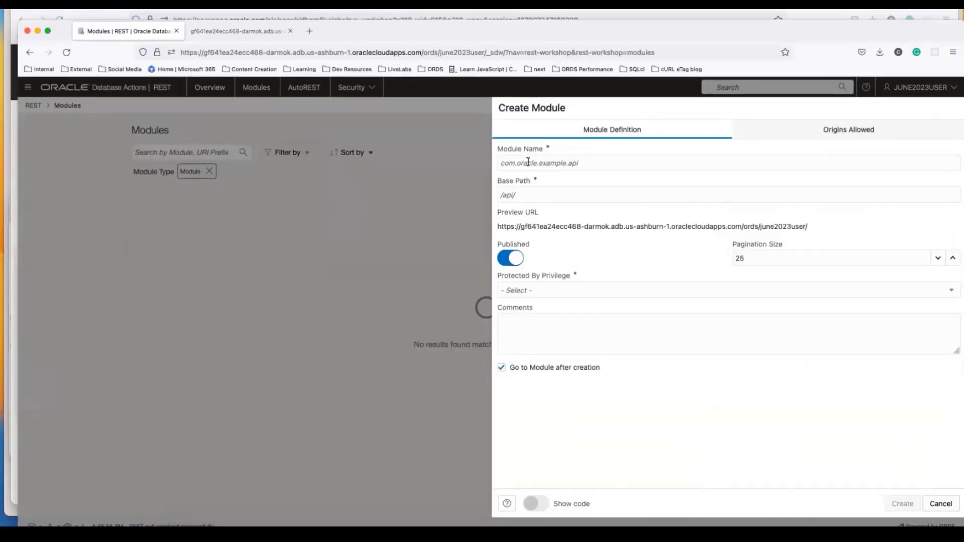
- Enter module name com.oracle.livelab.api, base path /api/, pagination size 25, and Not protected
{"action": "left_click", "coordinate": [528, 162]}
{"action": "key", "text": "super+v"}
{"action": "left_click", "coordinate": [542, 194]}
{"action": "type", "text": "/api/"}
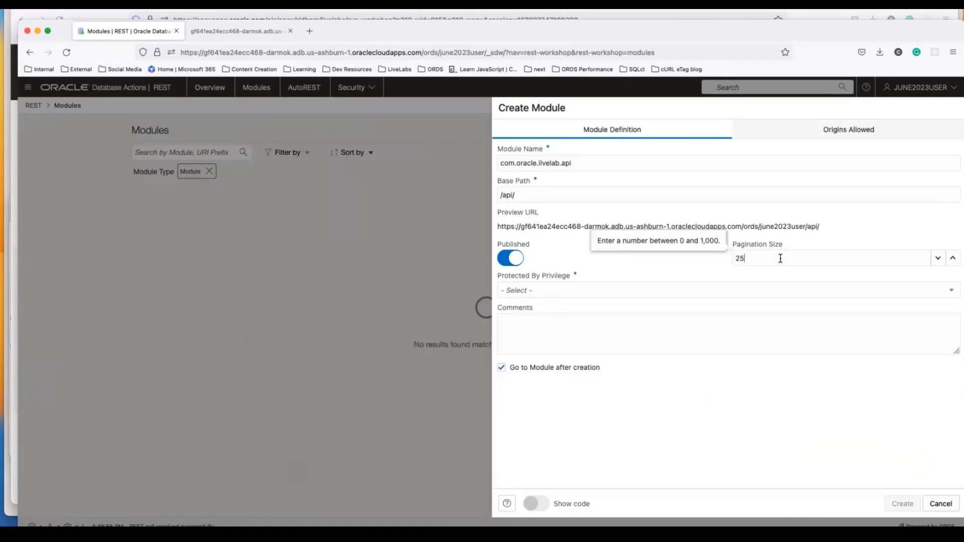
{"action": "left_click", "coordinate": [759, 260]}
{"action": "left_click", "coordinate": [562, 257]}
{"action": "left_click", "coordinate": [640, 288]}
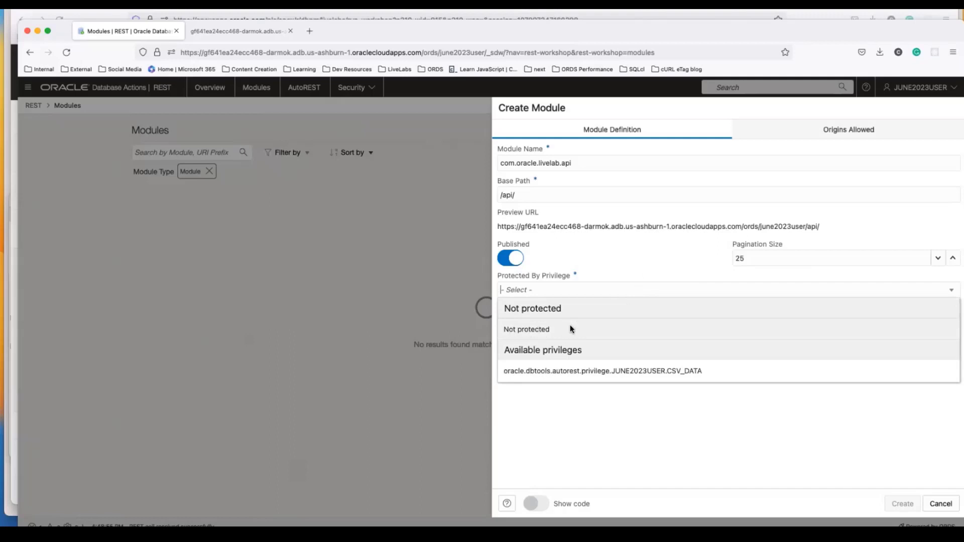
{"action": "left_click", "coordinate": [556, 330]}
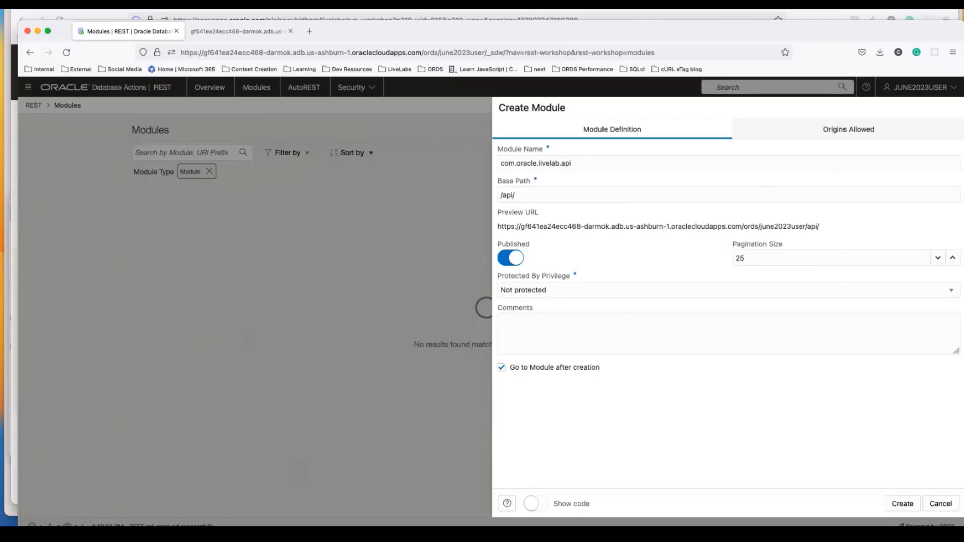
{"action": "key", "text": "super+grave"}
{"action": "scroll", "coordinate": [433, 162], "scroll_direction": "down", "scroll_amount": 14}
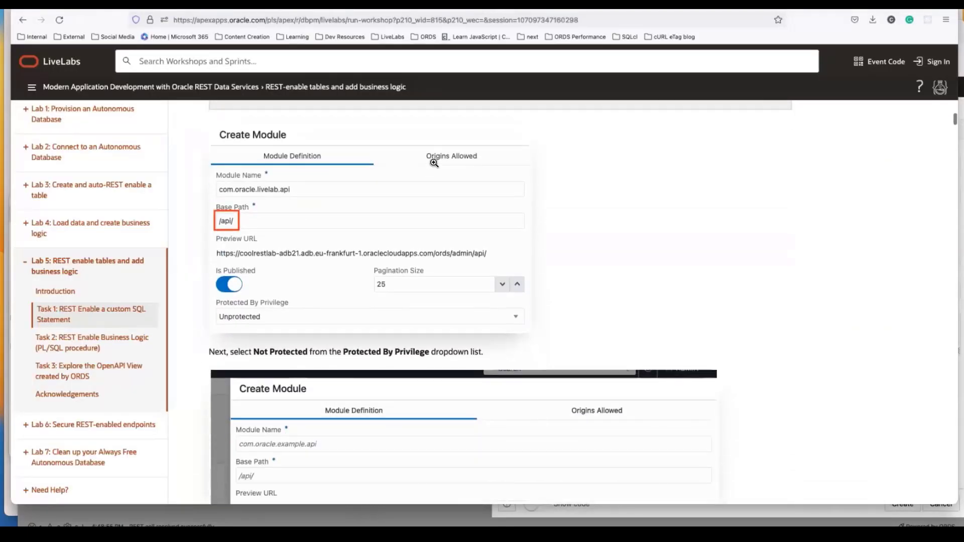
- Return to Database Actions and create the com.oracle.livelab.api module with base path /api/
{"action": "scroll", "coordinate": [433, 146], "scroll_direction": "down", "scroll_amount": 10}
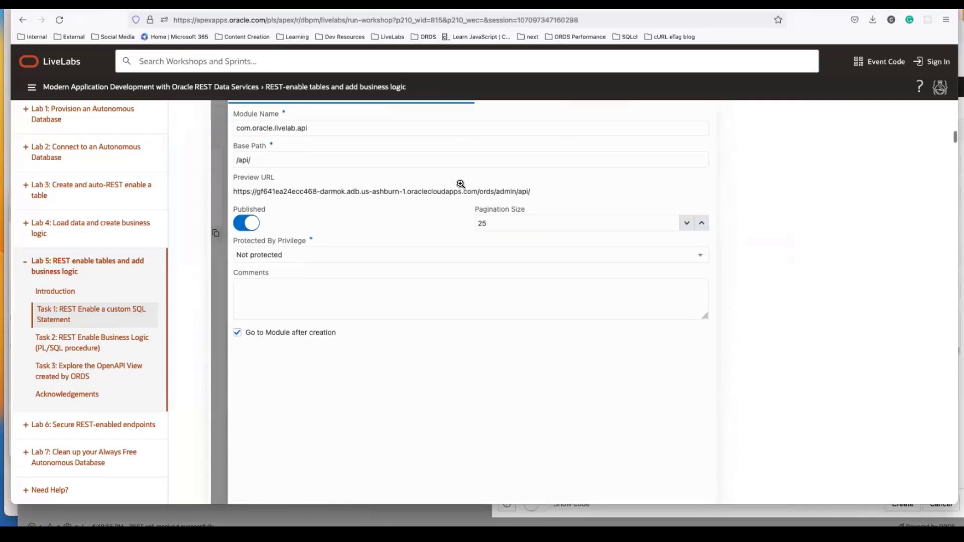
{"action": "scroll", "coordinate": [461, 185], "scroll_direction": "down", "scroll_amount": 3}
{"action": "key", "text": "ctrl+Up"}
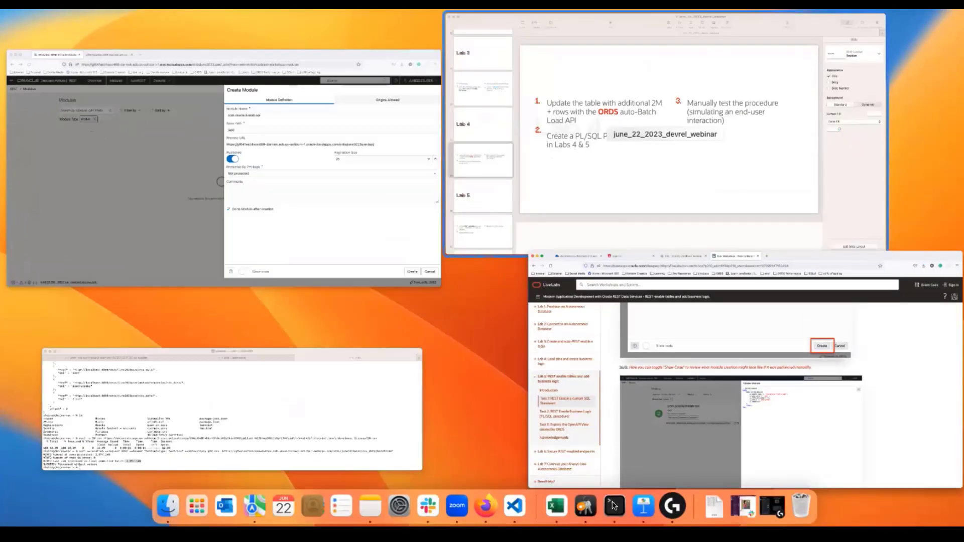
{"action": "left_click", "coordinate": [351, 221]}
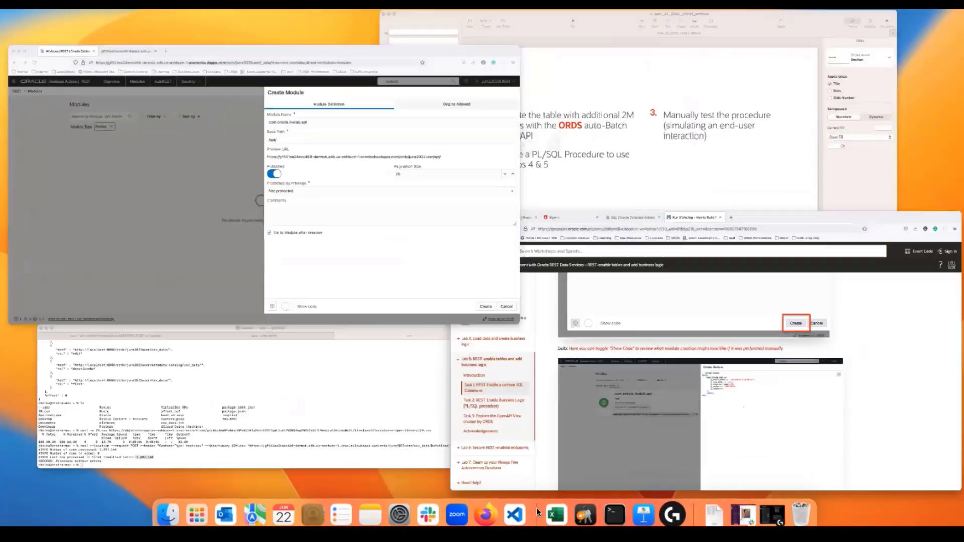
{"action": "left_click", "coordinate": [536, 504]}
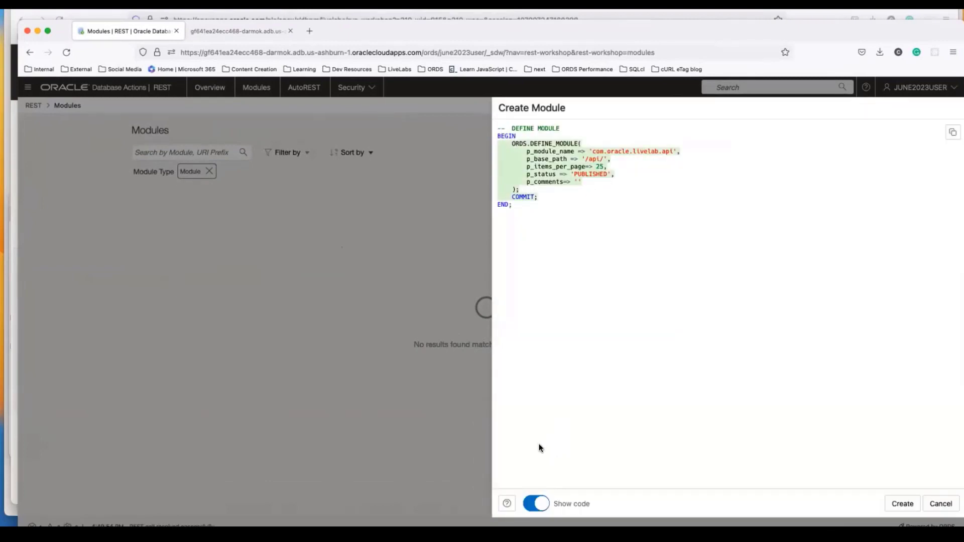
{"action": "left_click", "coordinate": [535, 503]}
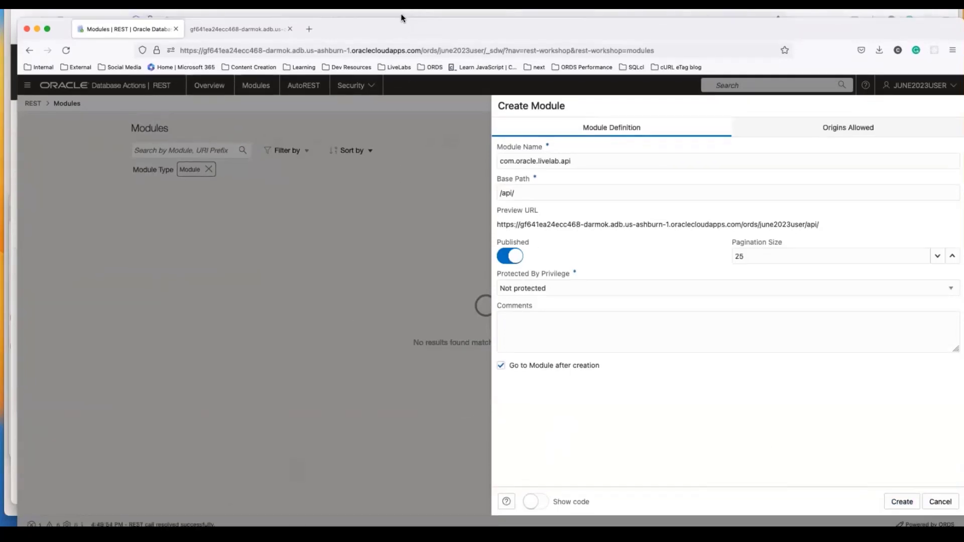
{"action": "left_click", "coordinate": [901, 502]}
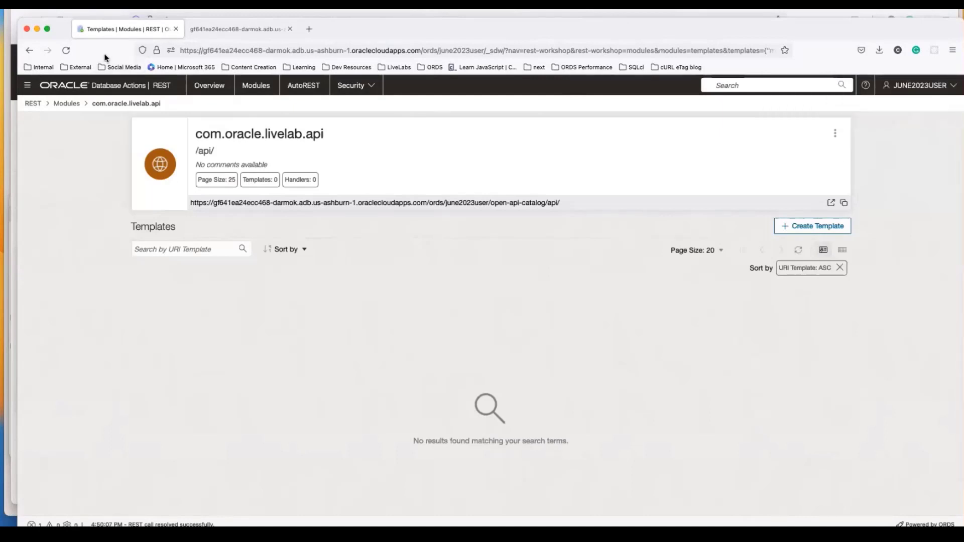
{"action": "left_click", "coordinate": [66, 50]}
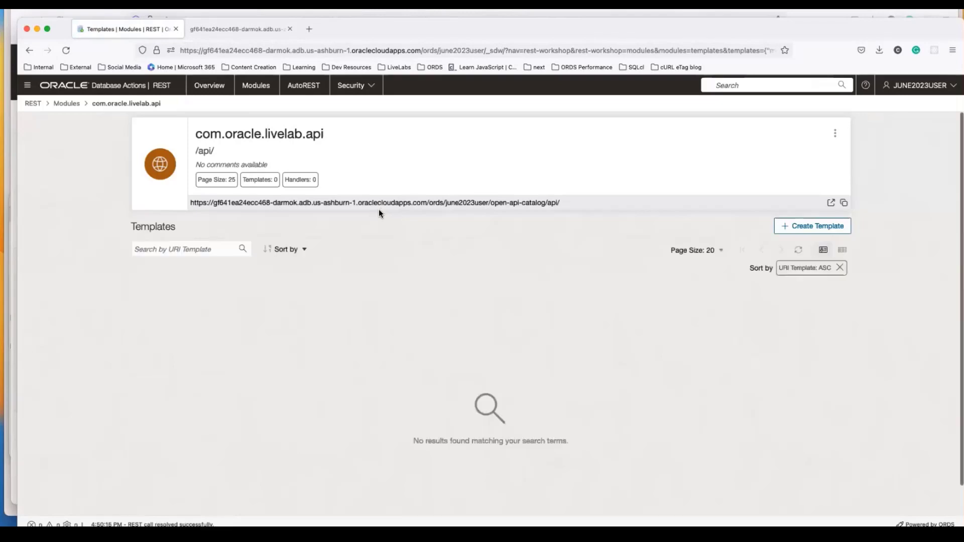
{"action": "left_click", "coordinate": [803, 226]}
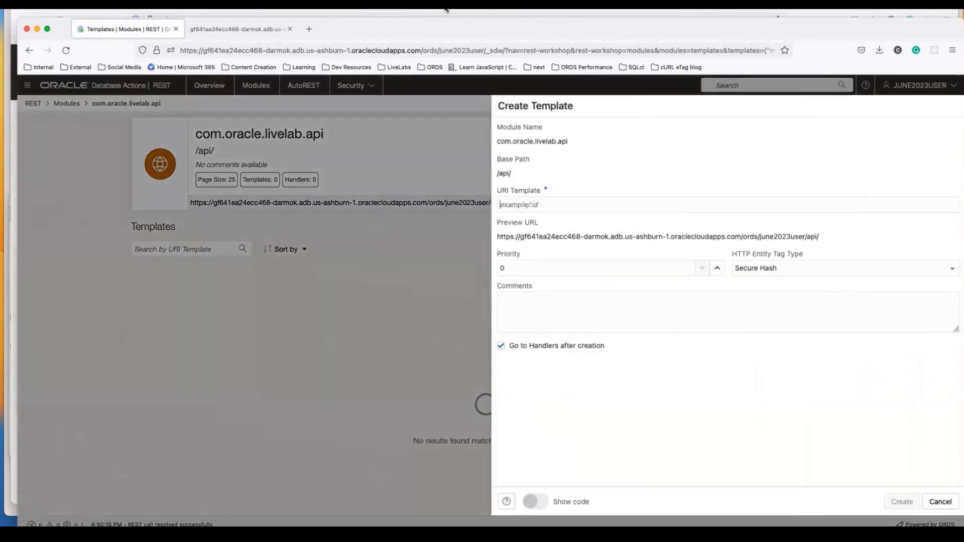
- Scroll the LiveLabs instructions to step 10 and copy the sqlreport/:id URI template
{"action": "left_click", "coordinate": [446, 12]}
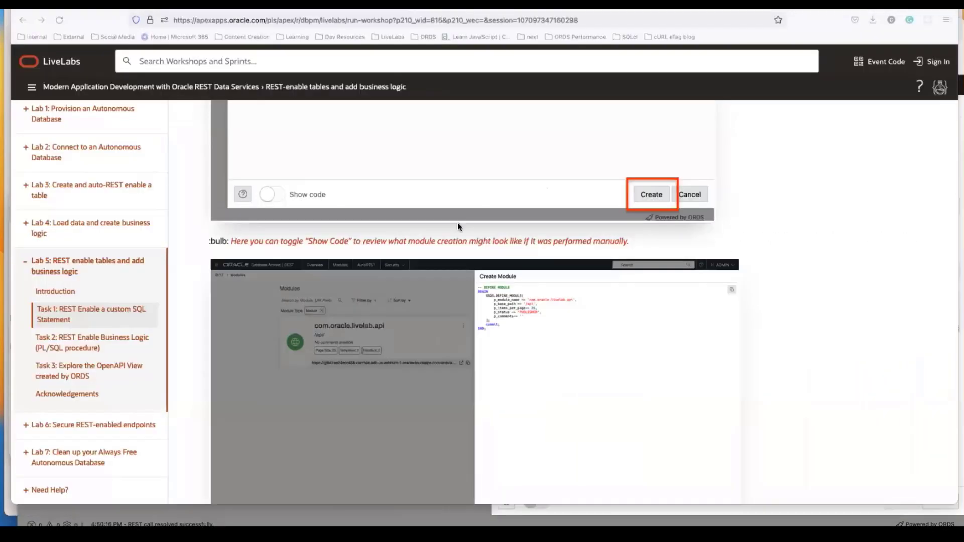
{"action": "scroll", "coordinate": [549, 231], "scroll_direction": "down", "scroll_amount": 15}
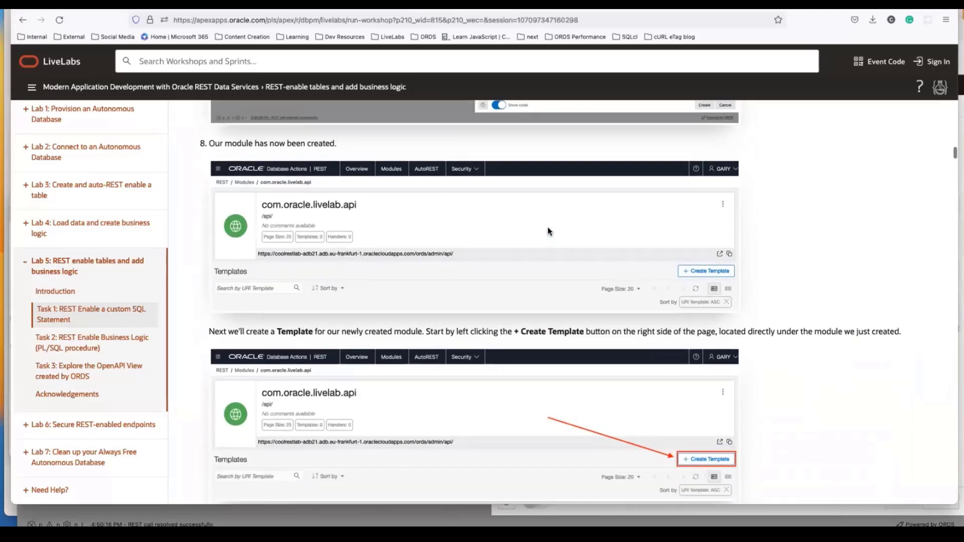
{"action": "scroll", "coordinate": [552, 231], "scroll_direction": "down", "scroll_amount": 3}
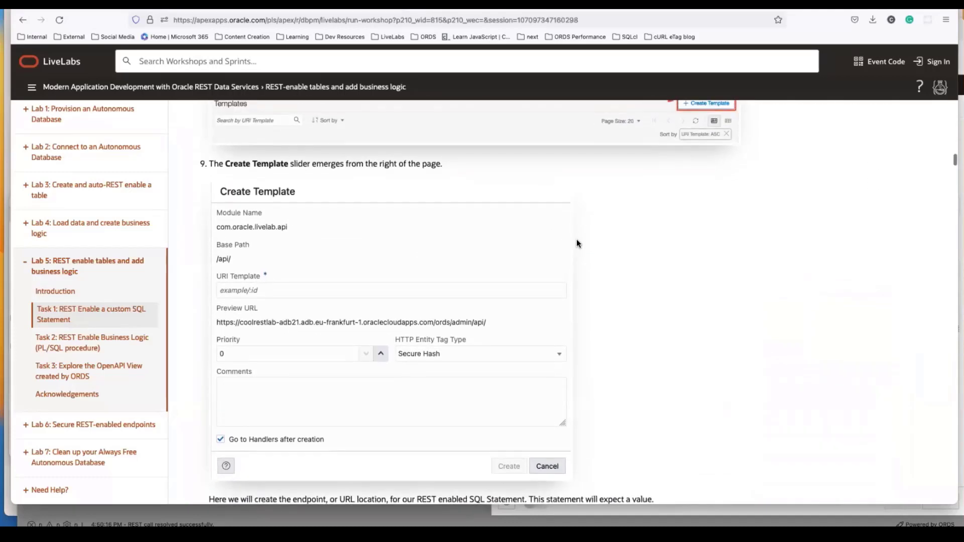
{"action": "scroll", "coordinate": [581, 293], "scroll_direction": "down", "scroll_amount": 3}
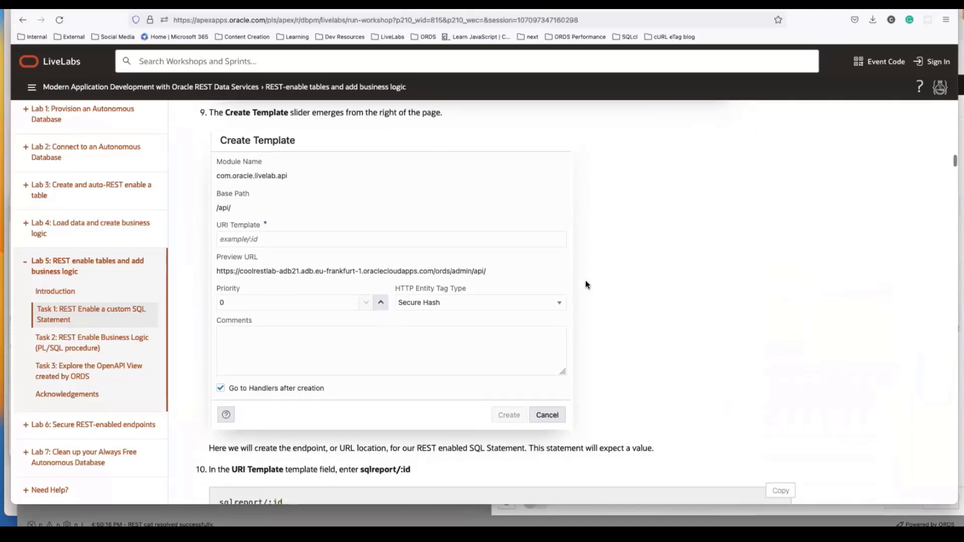
{"action": "scroll", "coordinate": [592, 287], "scroll_direction": "down", "scroll_amount": 1}
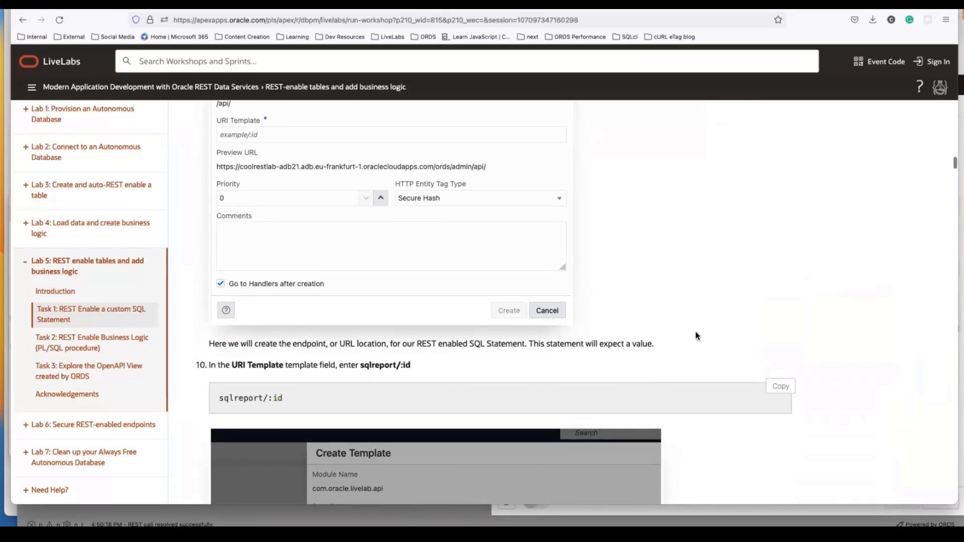
{"action": "scroll", "coordinate": [701, 338], "scroll_direction": "up", "scroll_amount": 4}
{"action": "scroll", "coordinate": [288, 254], "scroll_direction": "down", "scroll_amount": 3}
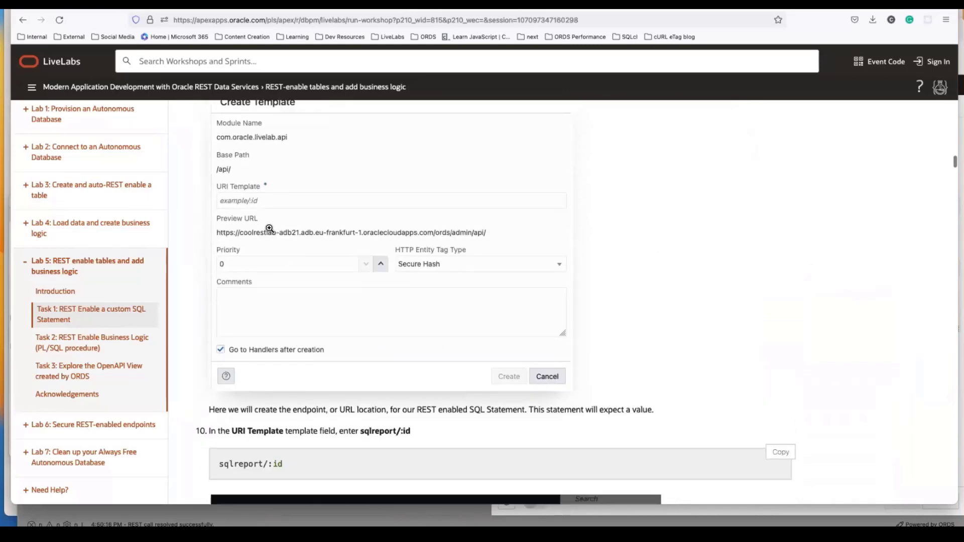
{"action": "scroll", "coordinate": [269, 229], "scroll_direction": "down", "scroll_amount": 1}
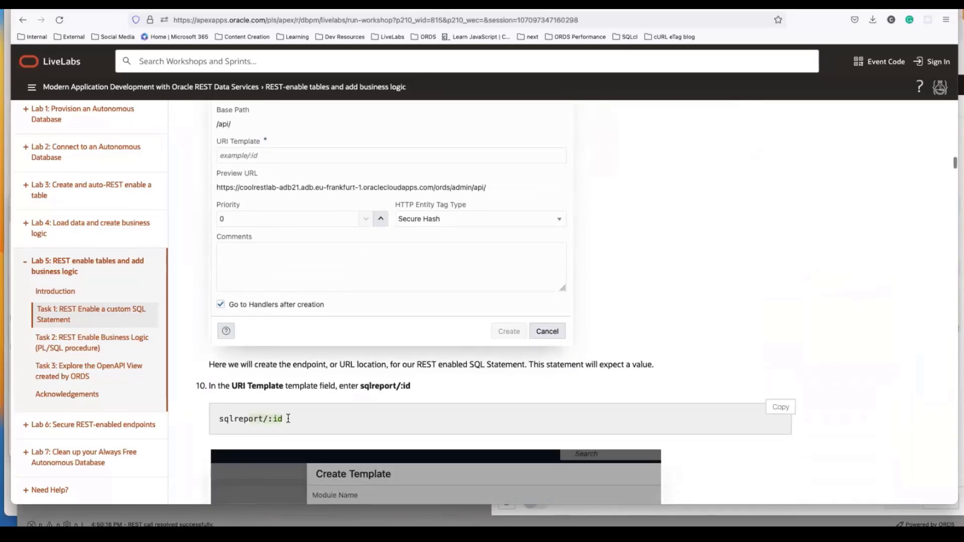
{"action": "scroll", "coordinate": [216, 398], "scroll_direction": "down", "scroll_amount": 1}
{"action": "scroll", "coordinate": [264, 397], "scroll_direction": "down", "scroll_amount": 1}
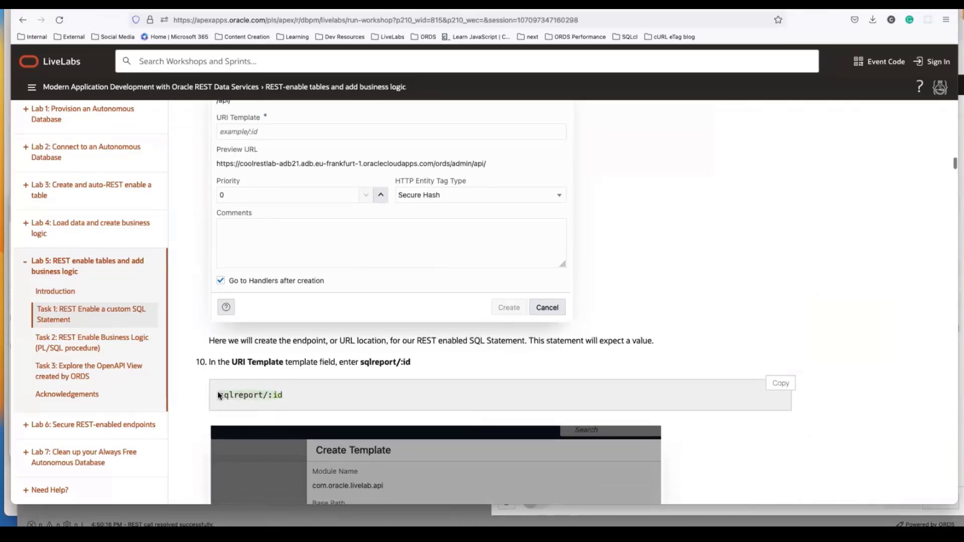
{"action": "scroll", "coordinate": [223, 394], "scroll_direction": "down", "scroll_amount": 1}
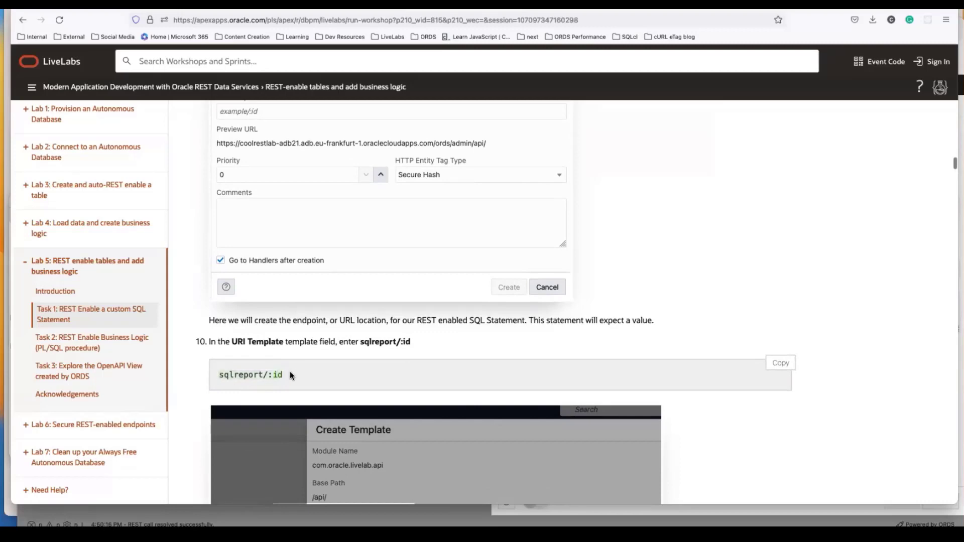
{"action": "scroll", "coordinate": [286, 358], "scroll_direction": "down", "scroll_amount": 1}
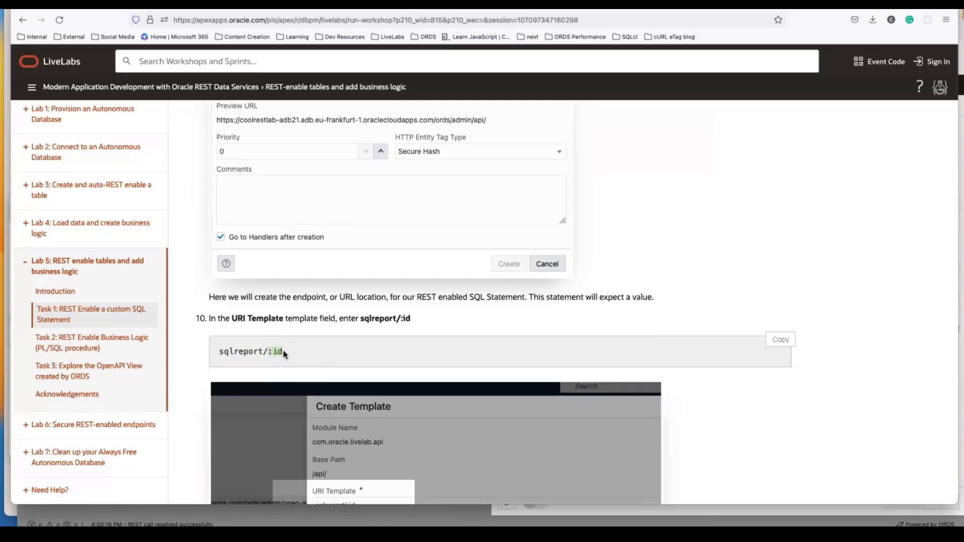
{"action": "left_click", "coordinate": [780, 340]}
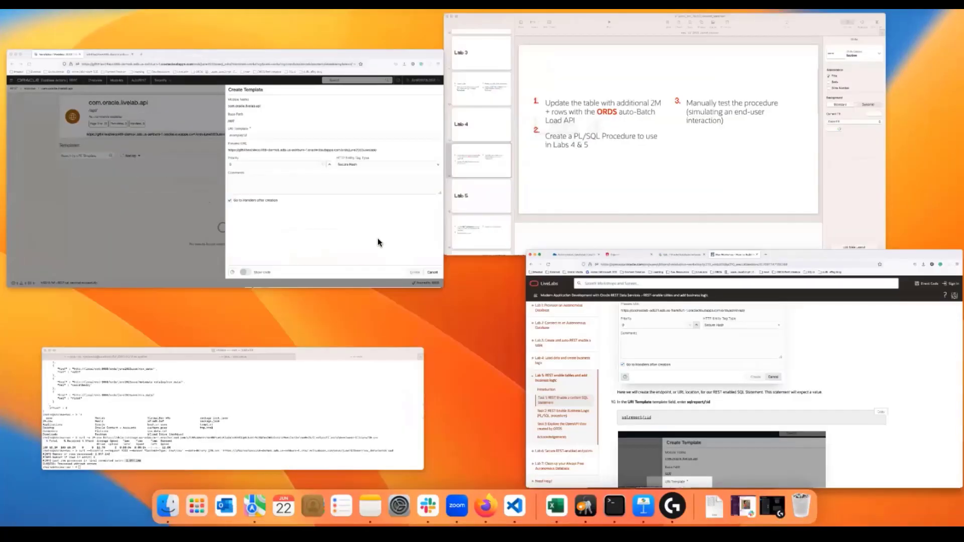
- Paste sqlreport/:id into the URI Template field and create the template
{"action": "left_click", "coordinate": [379, 238]}
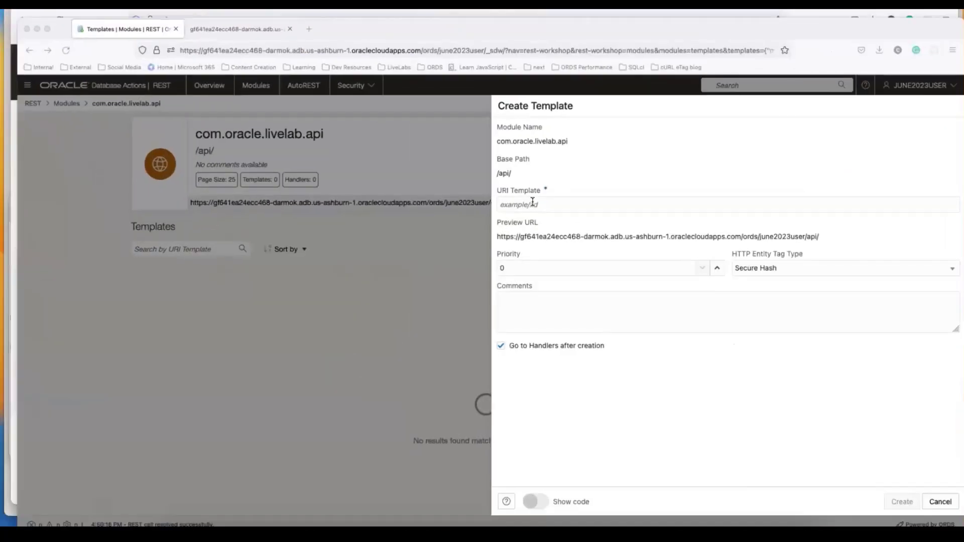
{"action": "left_click", "coordinate": [532, 202]}
{"action": "key", "text": "super+v"}
{"action": "left_click_drag", "start_coordinate": [864, 241], "coordinate": [490, 237]}
{"action": "left_click", "coordinate": [873, 248]}
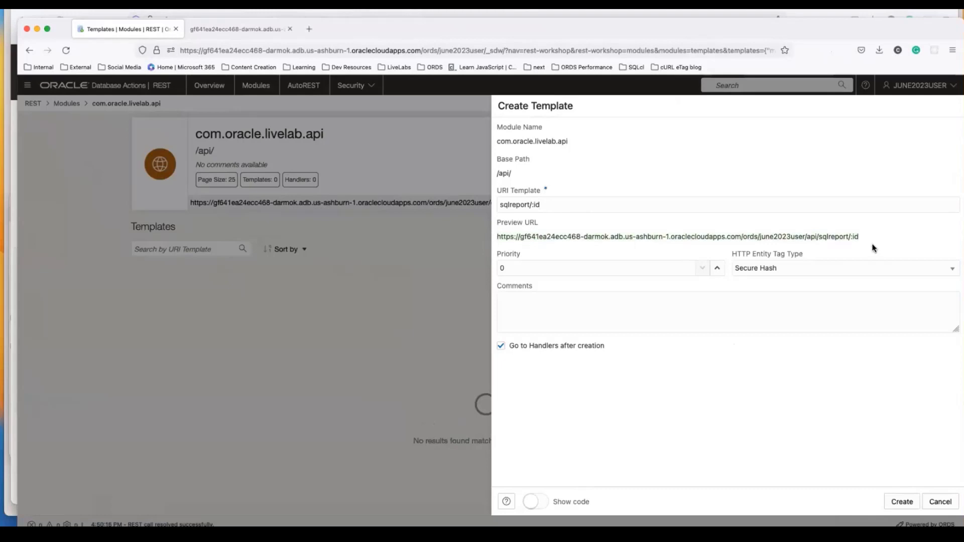
{"action": "triple_click", "coordinate": [629, 241]}
{"action": "left_click_drag", "start_coordinate": [629, 241], "coordinate": [787, 240]}
{"action": "left_click", "coordinate": [787, 240]}
{"action": "left_click_drag", "start_coordinate": [497, 235], "coordinate": [848, 240]}
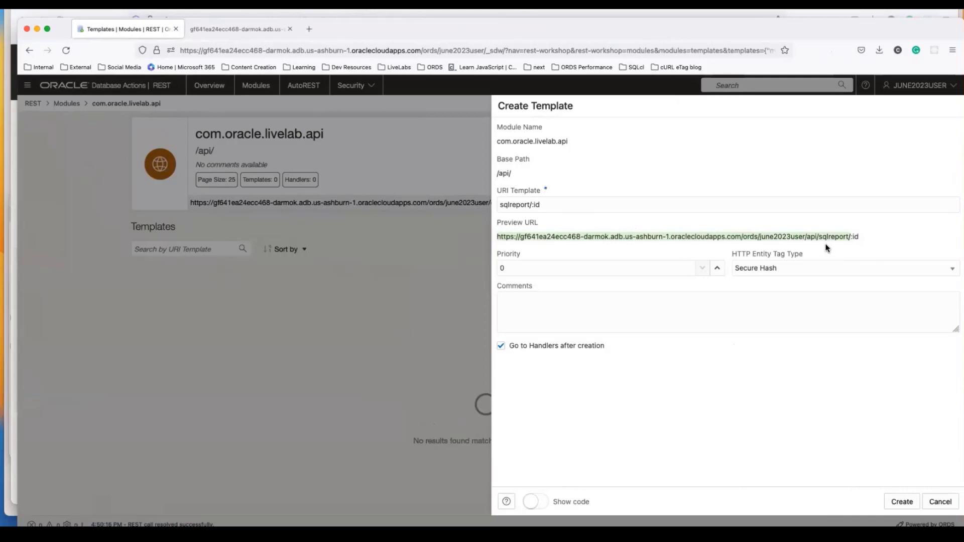
{"action": "left_click", "coordinate": [870, 241]}
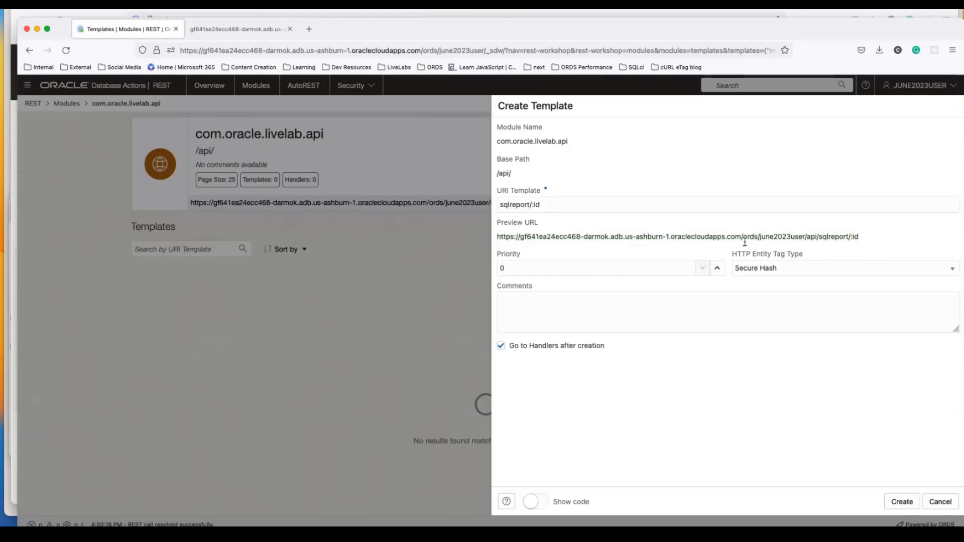
{"action": "left_click", "coordinate": [902, 502]}
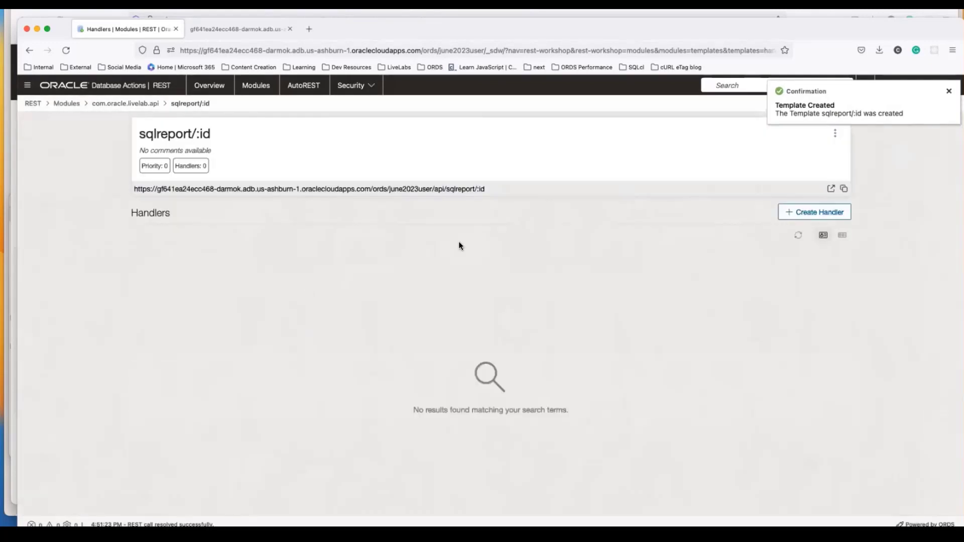
- Start a new handler for sqlreport/:id and look through its HTTP Method options
{"action": "left_click", "coordinate": [815, 212]}
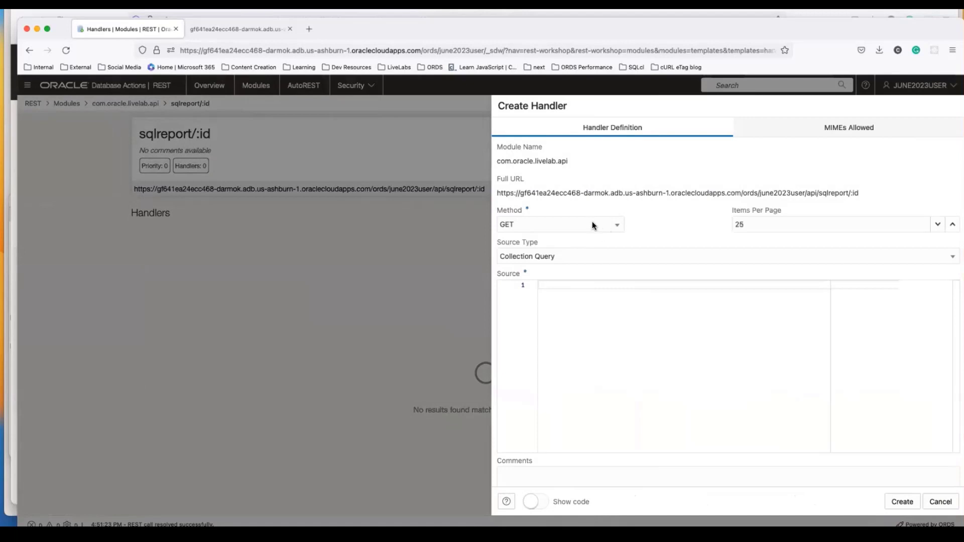
{"action": "left_click", "coordinate": [592, 225]}
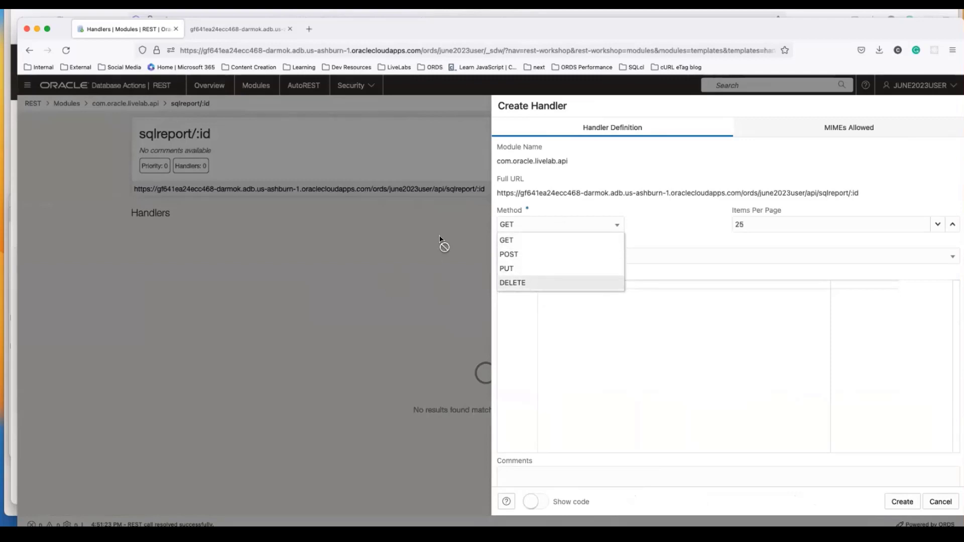
{"action": "left_click", "coordinate": [424, 11]}
- Copy the step 14 query select * from csv_data where col2 = :id from LiveLabs
{"action": "scroll", "coordinate": [404, 206], "scroll_direction": "down", "scroll_amount": 7}
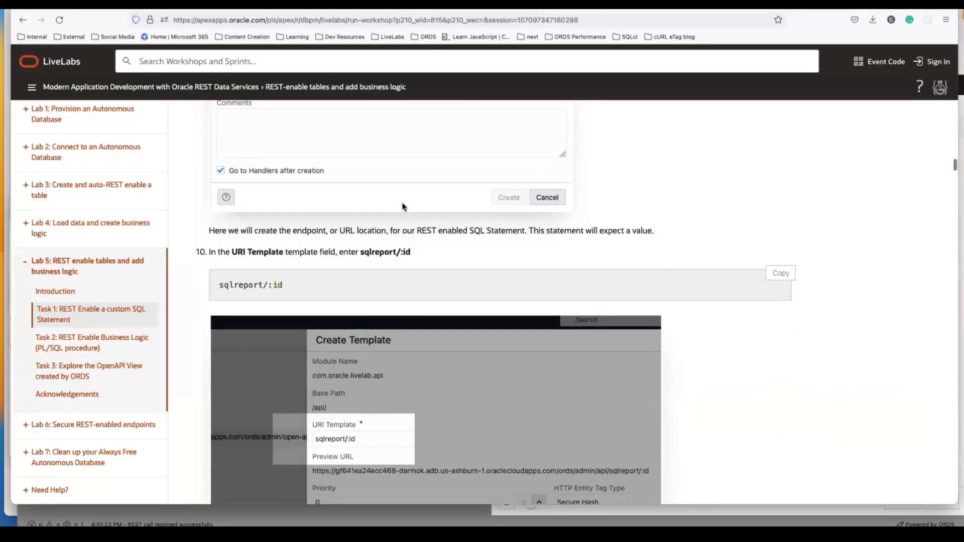
{"action": "scroll", "coordinate": [440, 290], "scroll_direction": "down", "scroll_amount": 10}
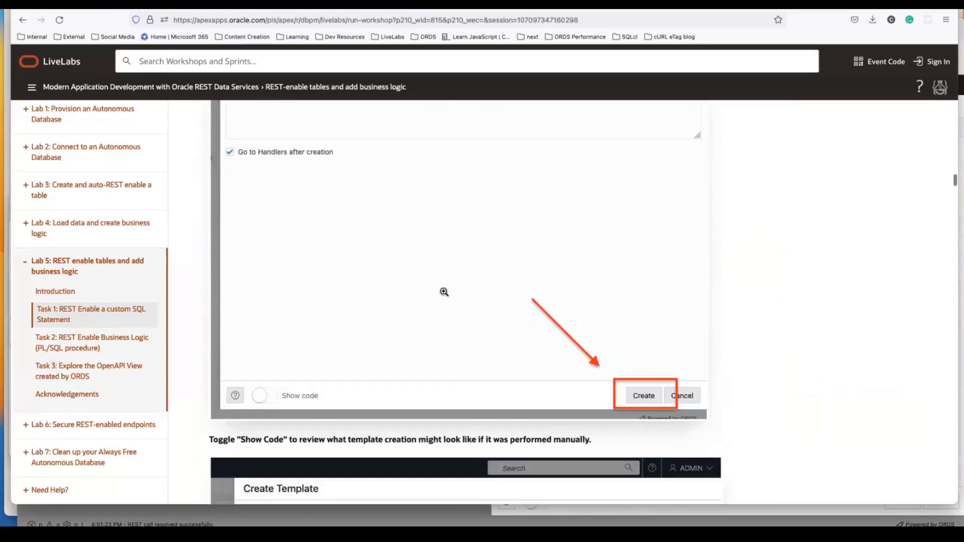
{"action": "scroll", "coordinate": [437, 293], "scroll_direction": "down", "scroll_amount": 12}
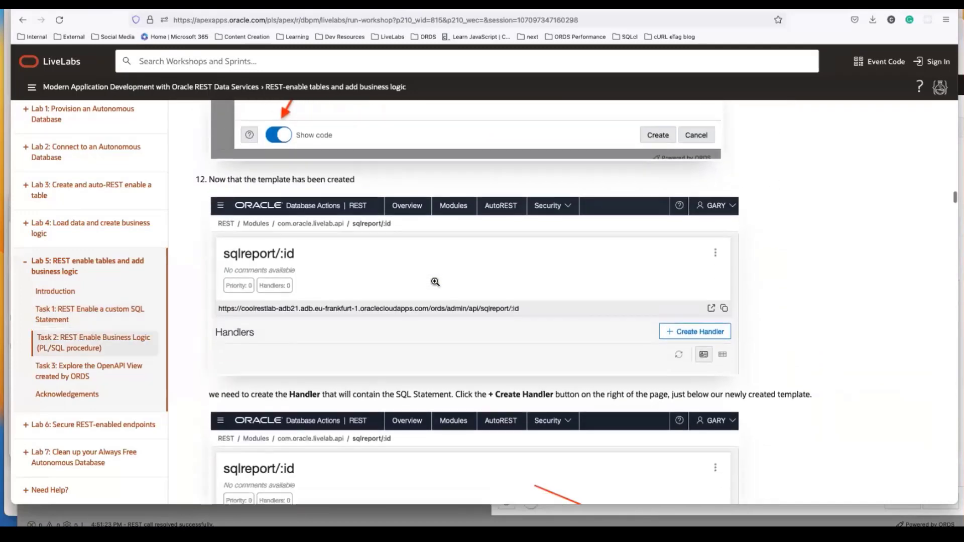
{"action": "scroll", "coordinate": [434, 296], "scroll_direction": "down", "scroll_amount": 5}
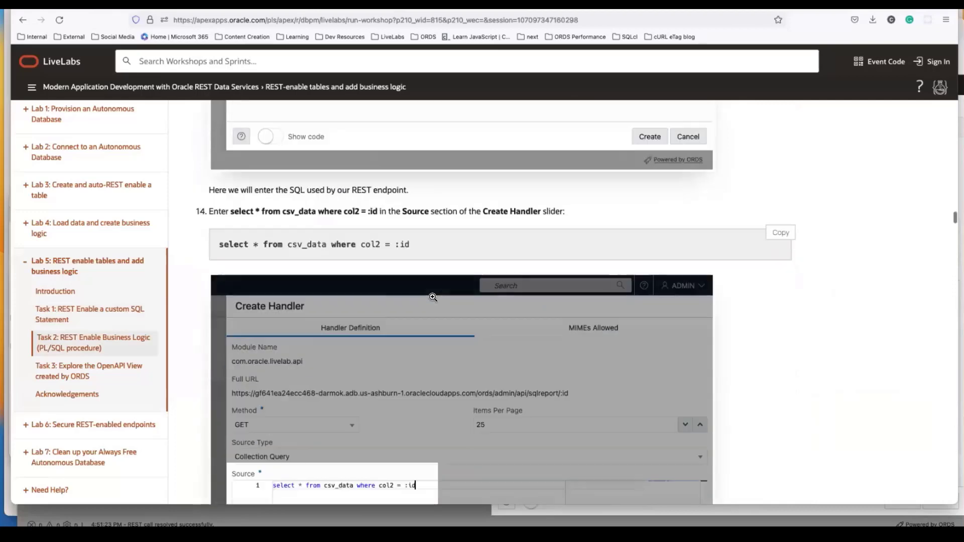
{"action": "left_click_drag", "start_coordinate": [218, 267], "coordinate": [435, 265]}
{"action": "left_click", "coordinate": [435, 264]}
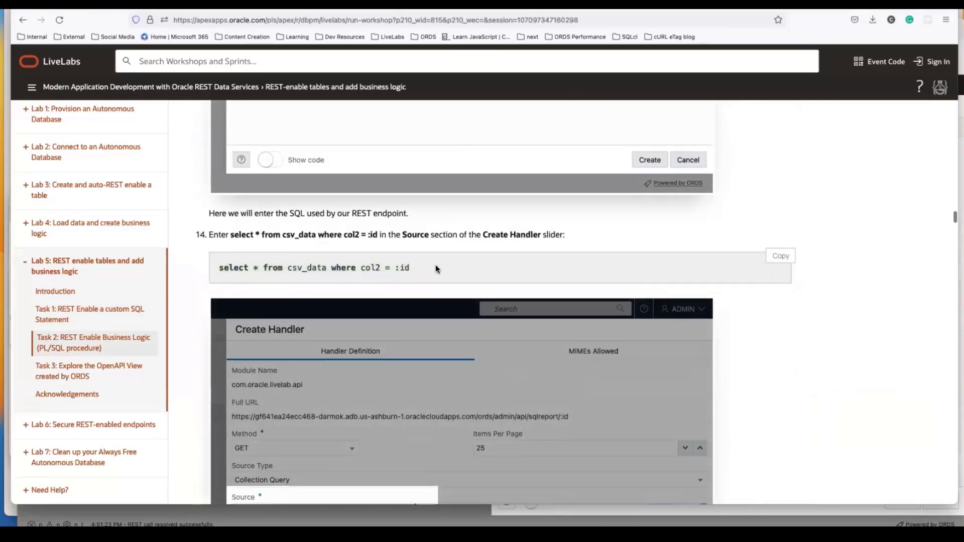
{"action": "scroll", "coordinate": [436, 264], "scroll_direction": "down", "scroll_amount": 2}
{"action": "scroll", "coordinate": [431, 271], "scroll_direction": "down", "scroll_amount": 18}
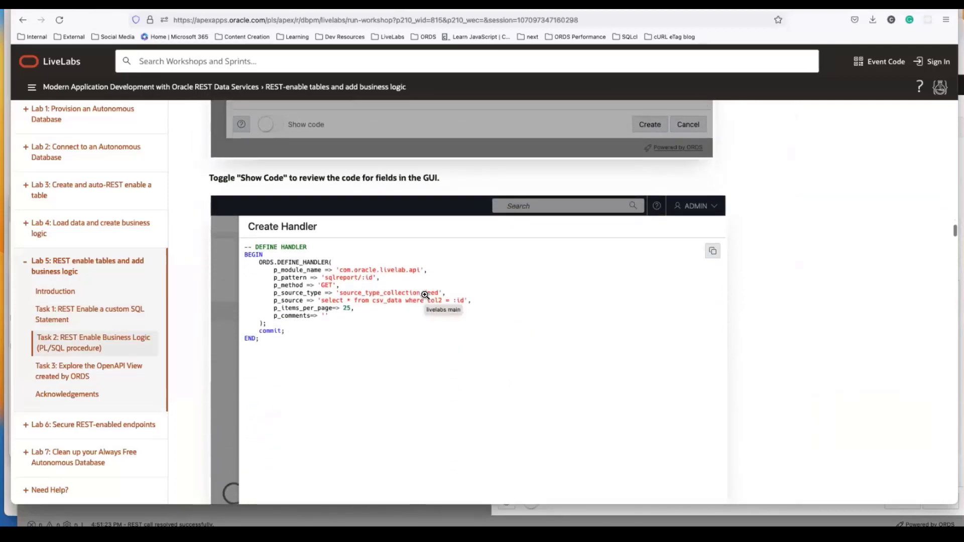
{"action": "scroll", "coordinate": [424, 301], "scroll_direction": "up", "scroll_amount": 12}
{"action": "scroll", "coordinate": [424, 320], "scroll_direction": "down", "scroll_amount": 7}
{"action": "scroll", "coordinate": [424, 320], "scroll_direction": "up", "scroll_amount": 7}
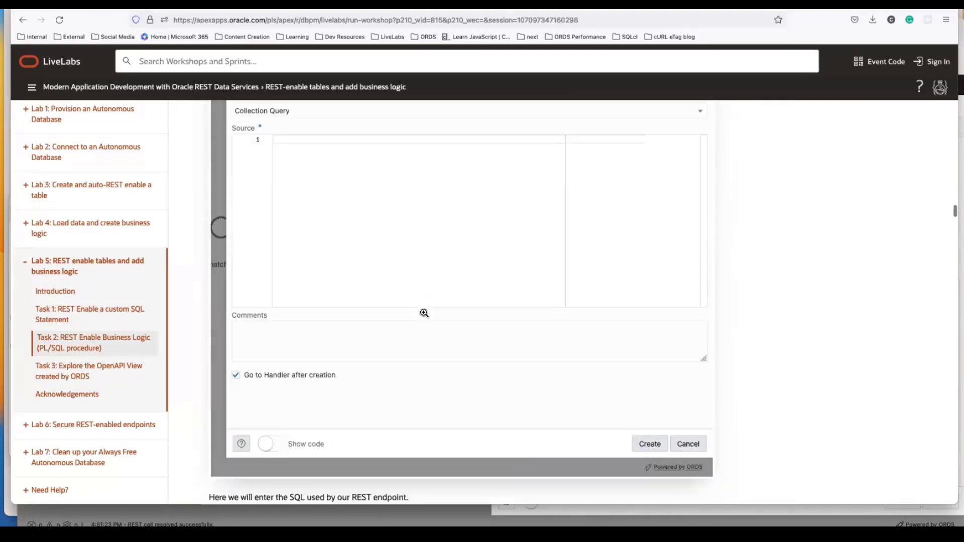
{"action": "scroll", "coordinate": [424, 319], "scroll_direction": "down", "scroll_amount": 2}
{"action": "left_click", "coordinate": [792, 441]}
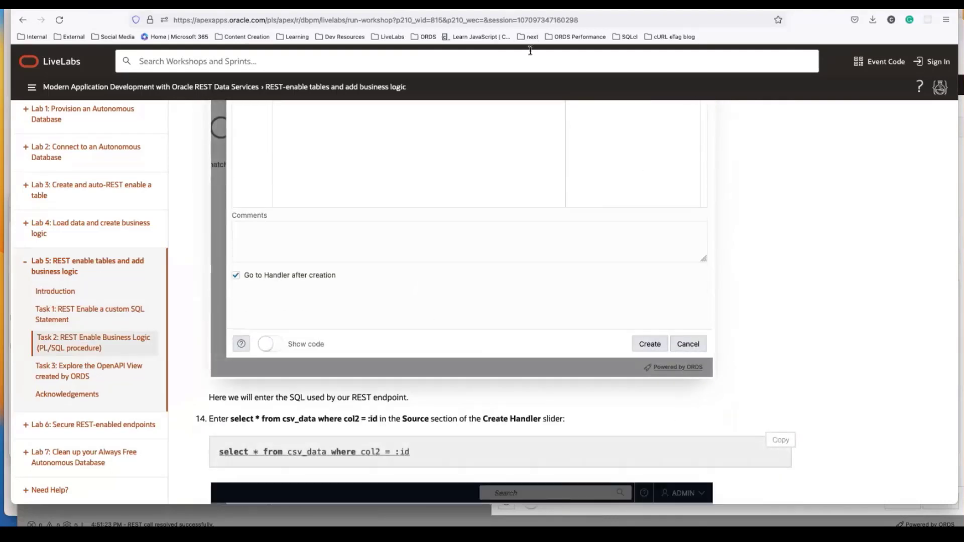
{"action": "key", "text": "ctrl+Up"}
- Paste the csv_data query as source, keep GET and Collection Query, and create the handler
{"action": "left_click", "coordinate": [368, 185]}
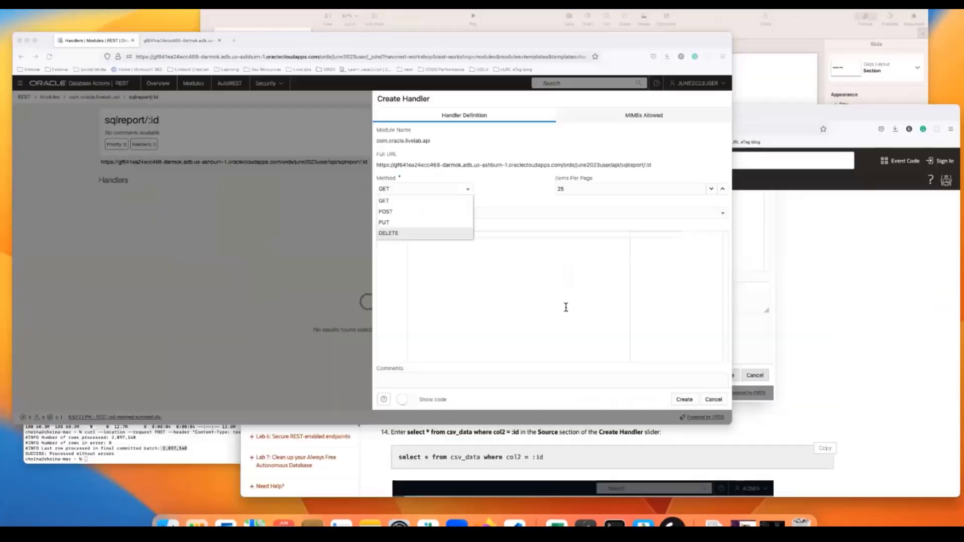
{"action": "left_click", "coordinate": [565, 320]}
{"action": "key", "text": "super+v"}
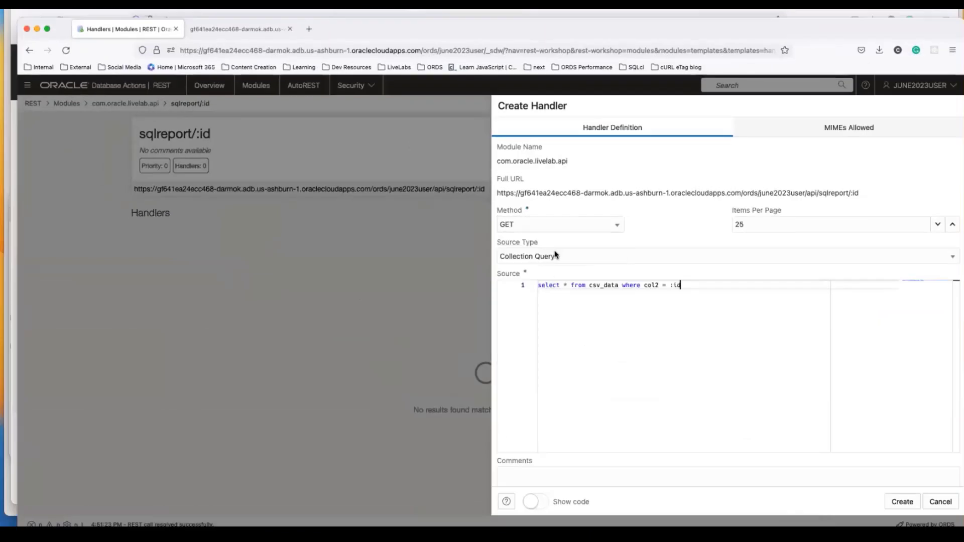
{"action": "left_click", "coordinate": [614, 221]}
{"action": "left_click", "coordinate": [513, 239]}
{"action": "left_click", "coordinate": [621, 258]}
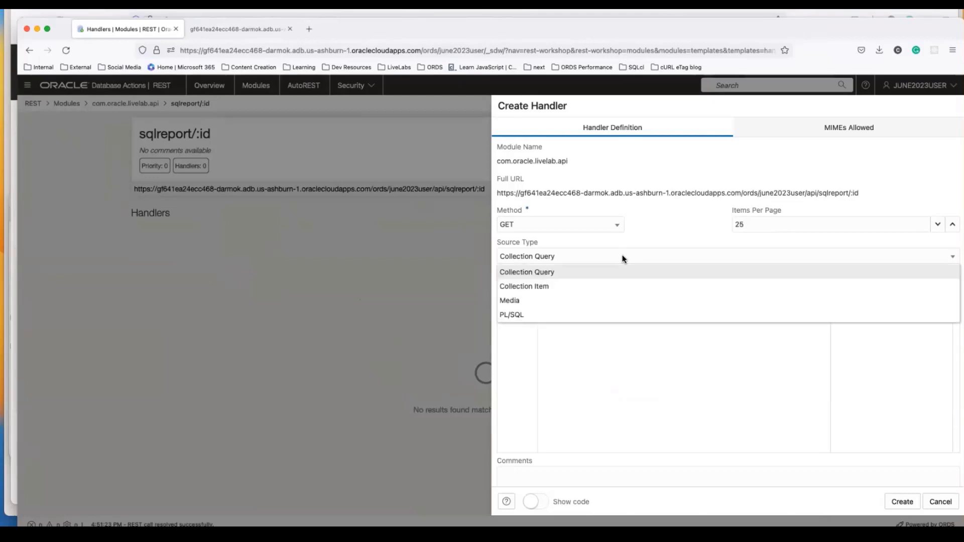
{"action": "left_click", "coordinate": [535, 285]}
{"action": "left_click", "coordinate": [552, 260]}
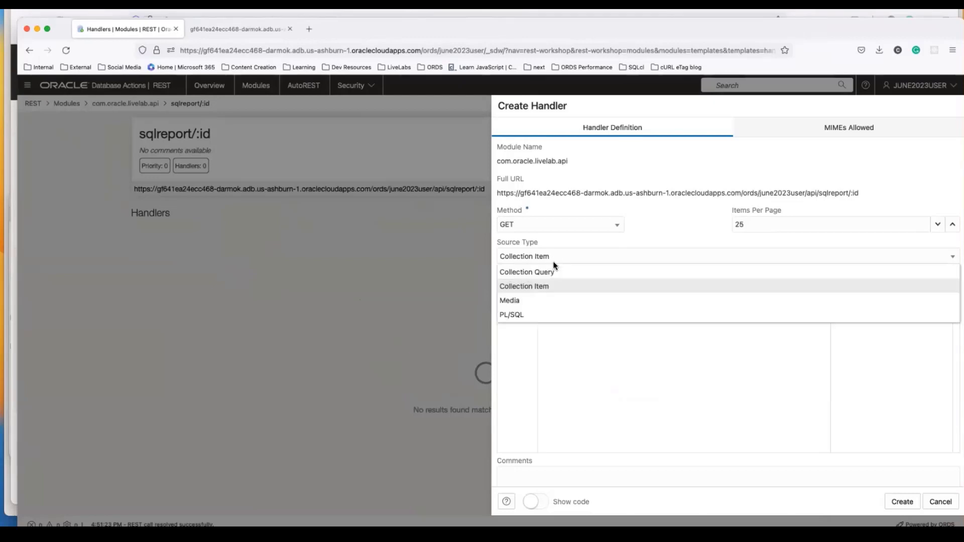
{"action": "left_click", "coordinate": [545, 272]}
{"action": "left_click_drag", "start_coordinate": [724, 289], "coordinate": [531, 286]}
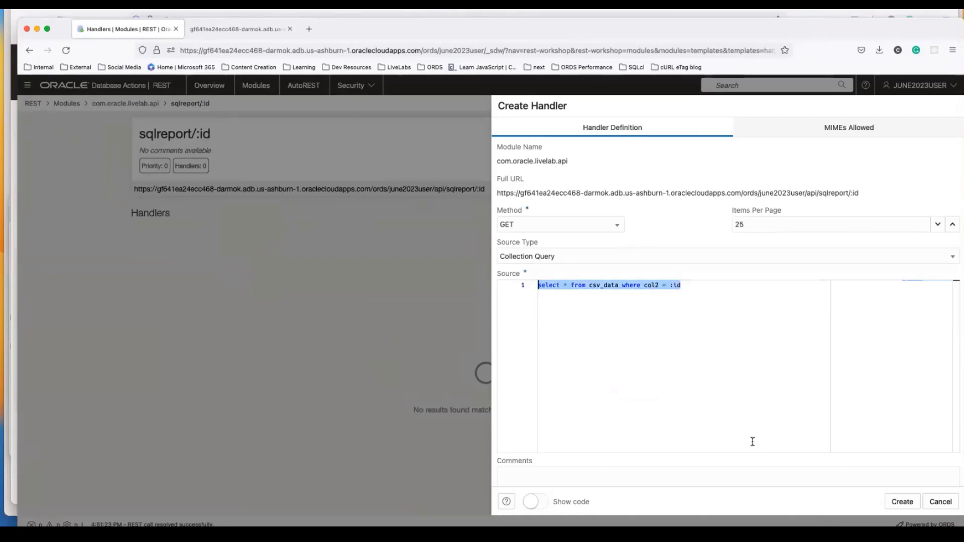
{"action": "left_click", "coordinate": [902, 502]}
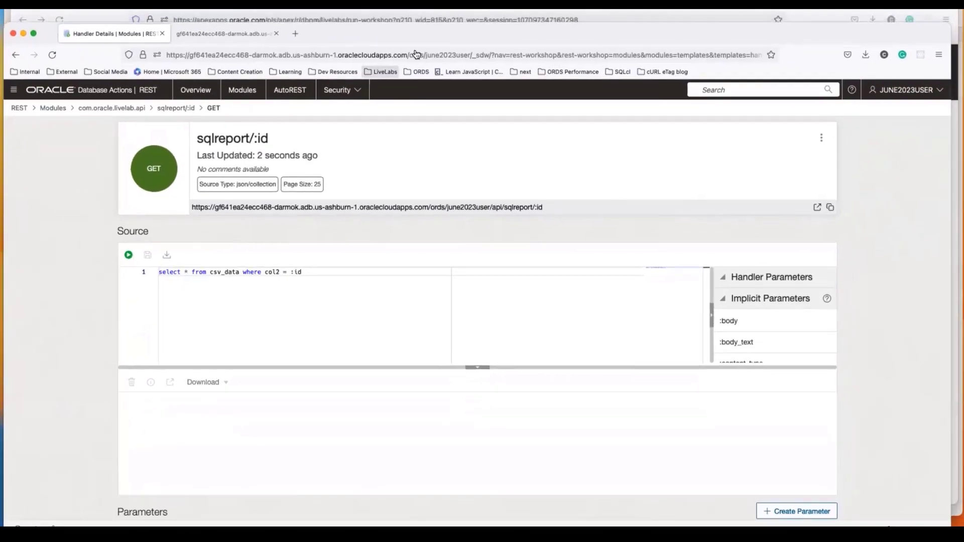
- Run the handler query with bind variable id = a1 and review the COL2 a1 rows
{"action": "left_click", "coordinate": [128, 255]}
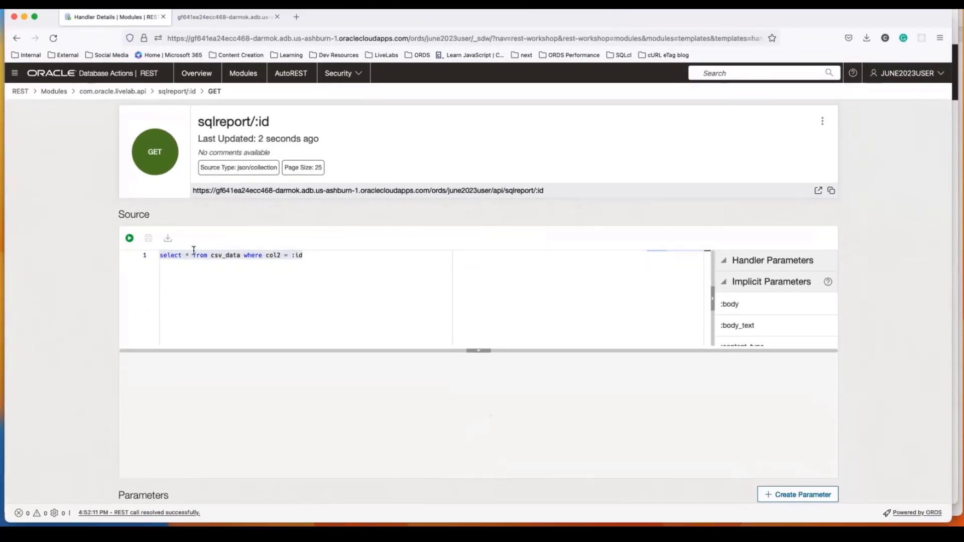
{"action": "left_click", "coordinate": [129, 239]}
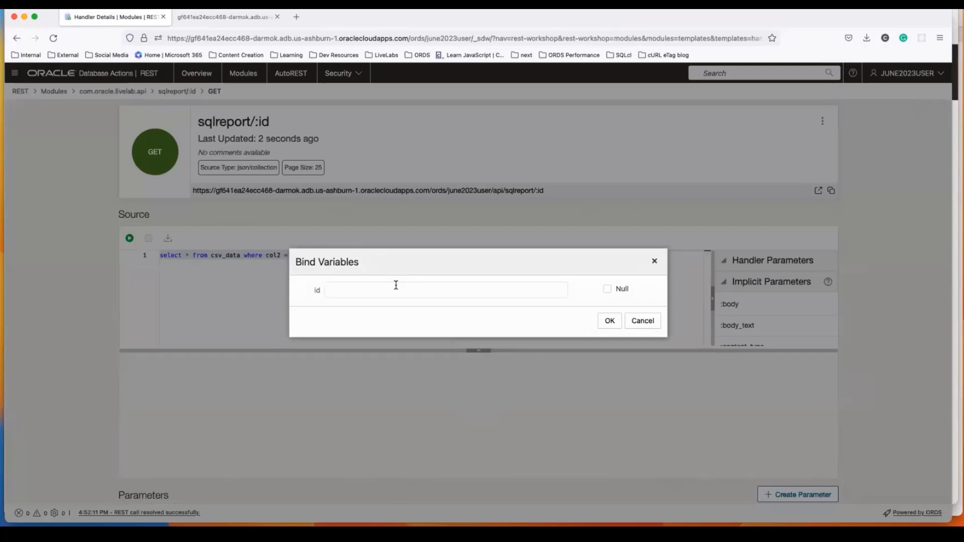
{"action": "type", "text": "a1"}
{"action": "left_click", "coordinate": [609, 321]}
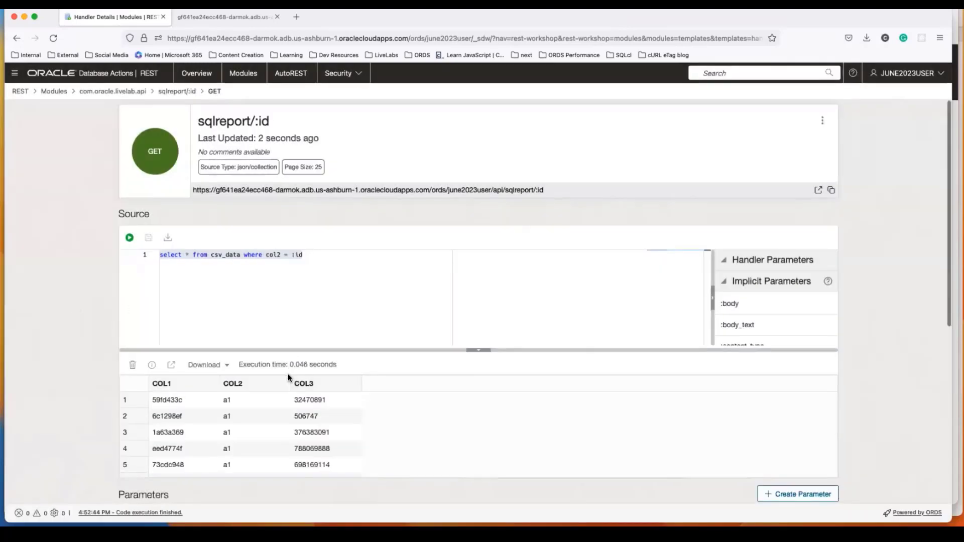
{"action": "scroll", "coordinate": [262, 390], "scroll_direction": "down", "scroll_amount": 5}
{"action": "scroll", "coordinate": [217, 412], "scroll_direction": "down", "scroll_amount": 15}
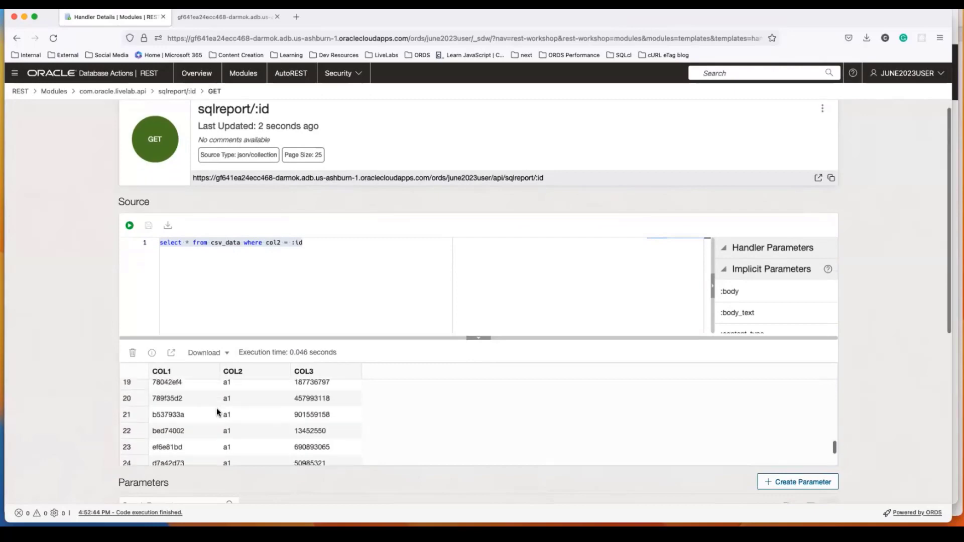
{"action": "scroll", "coordinate": [218, 412], "scroll_direction": "down", "scroll_amount": 2}
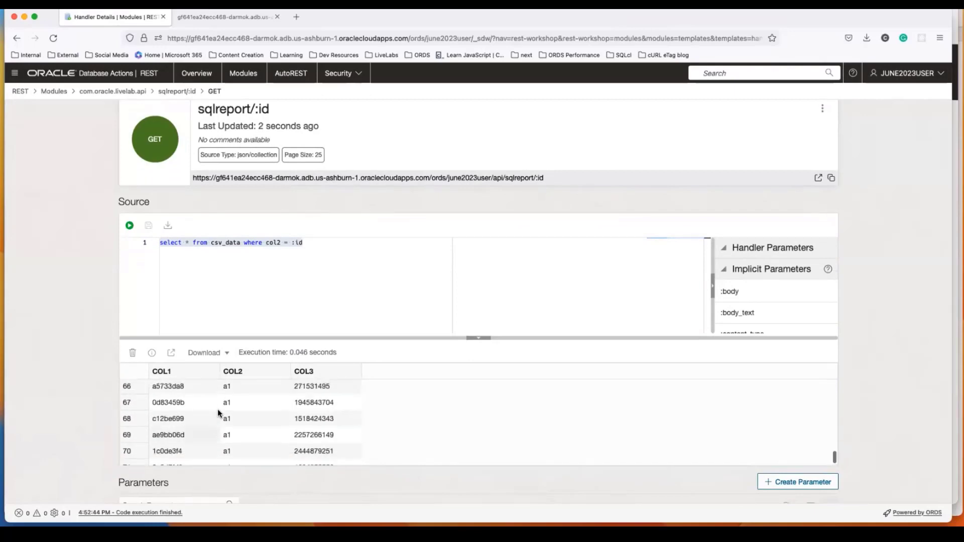
{"action": "scroll", "coordinate": [198, 431], "scroll_direction": "down", "scroll_amount": 2}
{"action": "scroll", "coordinate": [197, 431], "scroll_direction": "down", "scroll_amount": 10}
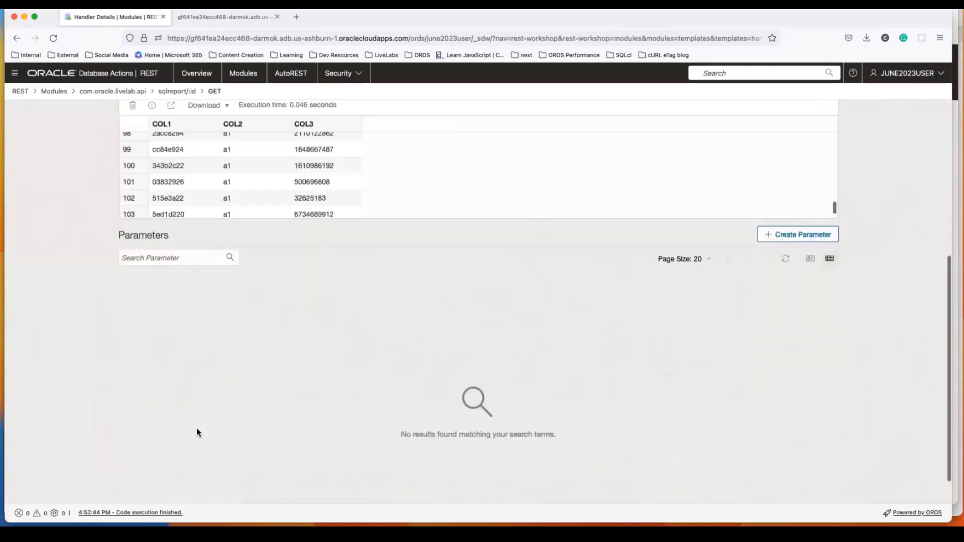
{"action": "scroll", "coordinate": [219, 404], "scroll_direction": "up", "scroll_amount": 10}
{"action": "left_click_drag", "start_coordinate": [194, 191], "coordinate": [564, 190]}
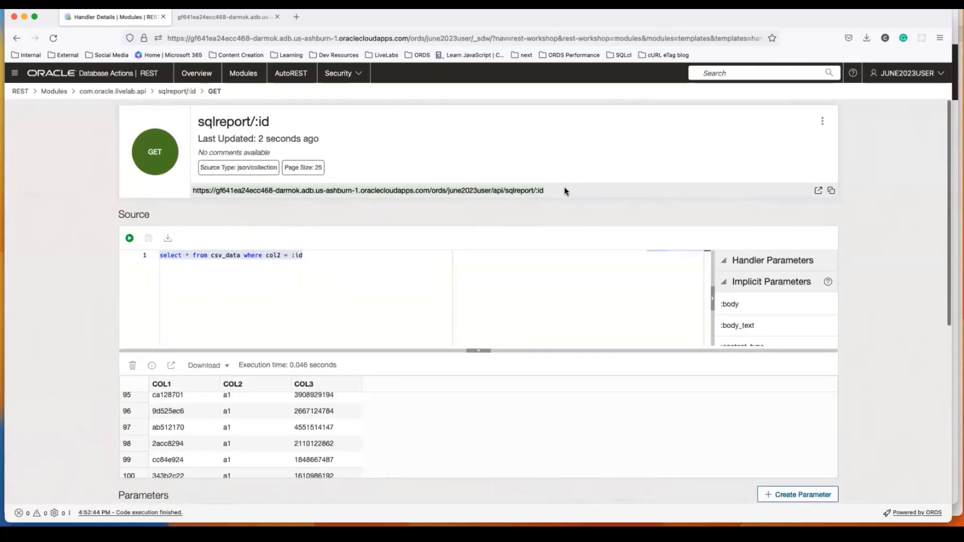
{"action": "left_click_drag", "start_coordinate": [449, 192], "coordinate": [340, 197]}
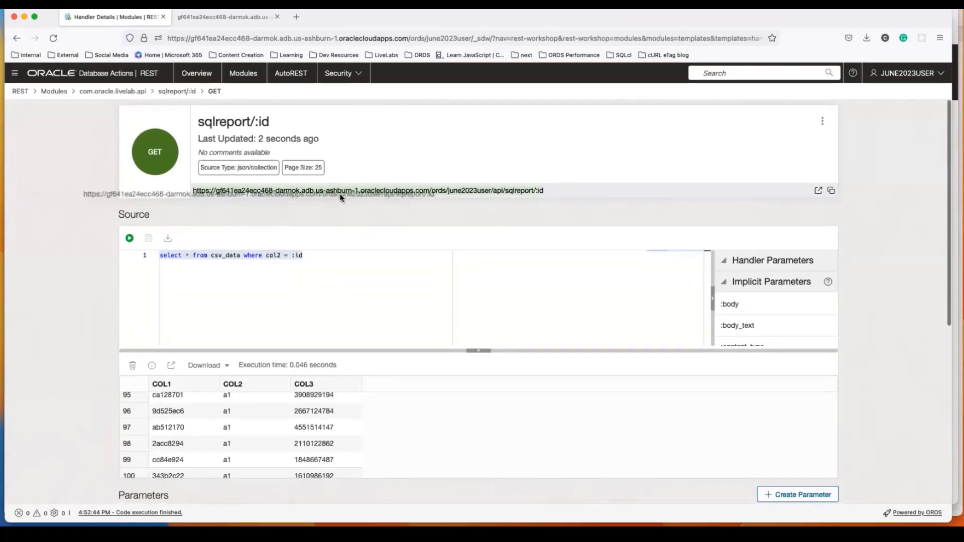
- Load the handler's sqlreport/:id endpoint URL in a new Firefox tab
{"action": "left_click", "coordinate": [818, 191]}
{"action": "left_click", "coordinate": [643, 323]}
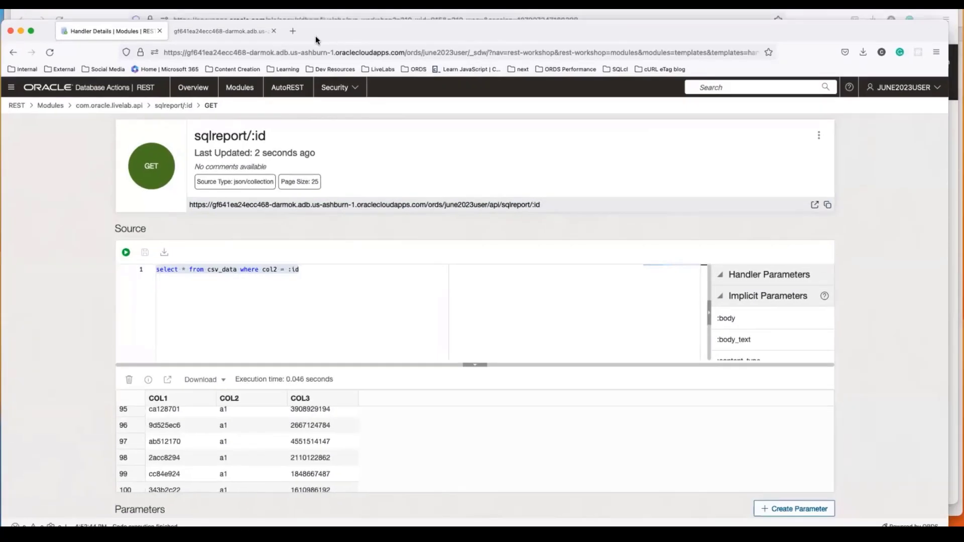
{"action": "key", "text": "super+t"}
{"action": "key", "text": "super+v"}
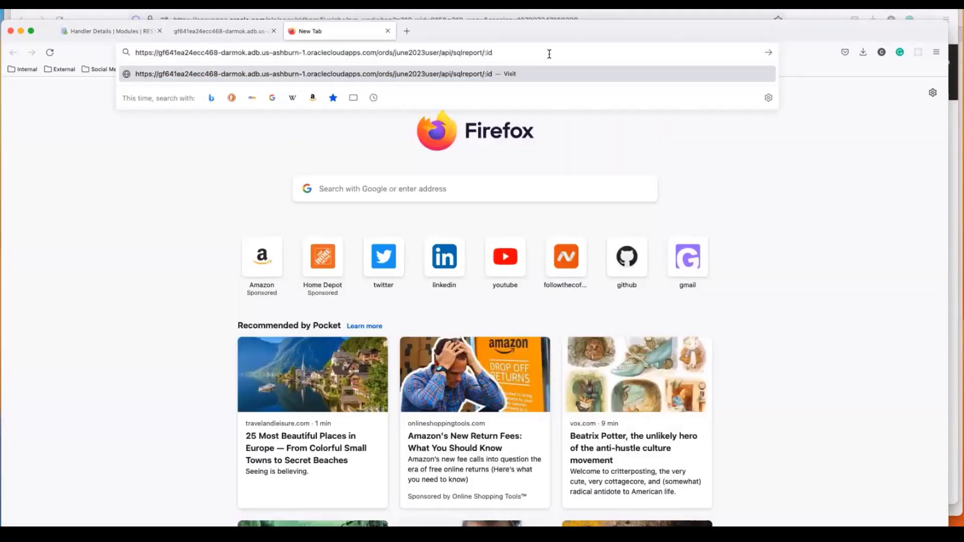
{"action": "key", "text": "Return"}
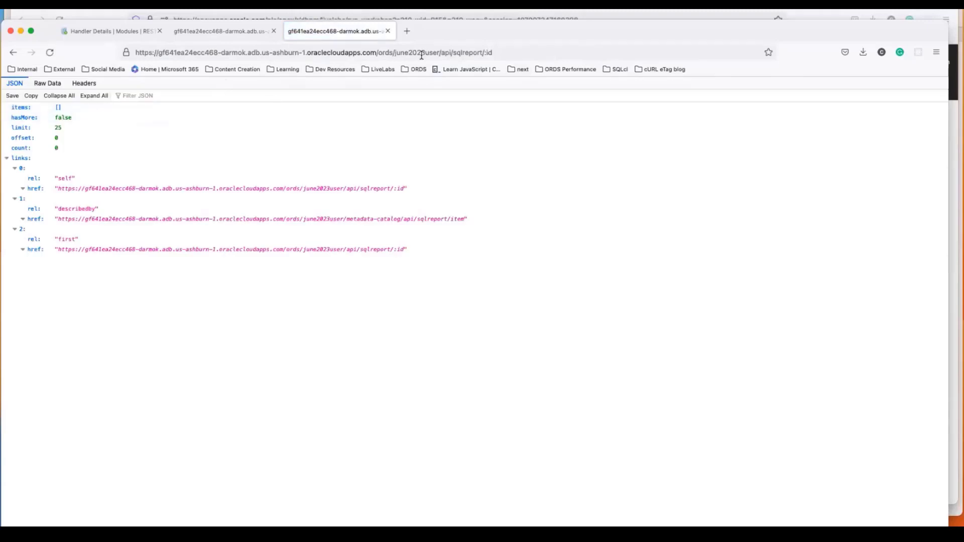
- Replace :id with a1 in the URL to get 25 JSON items with col2 a1
{"action": "left_click", "coordinate": [525, 50]}
{"action": "left_click", "coordinate": [502, 53]}
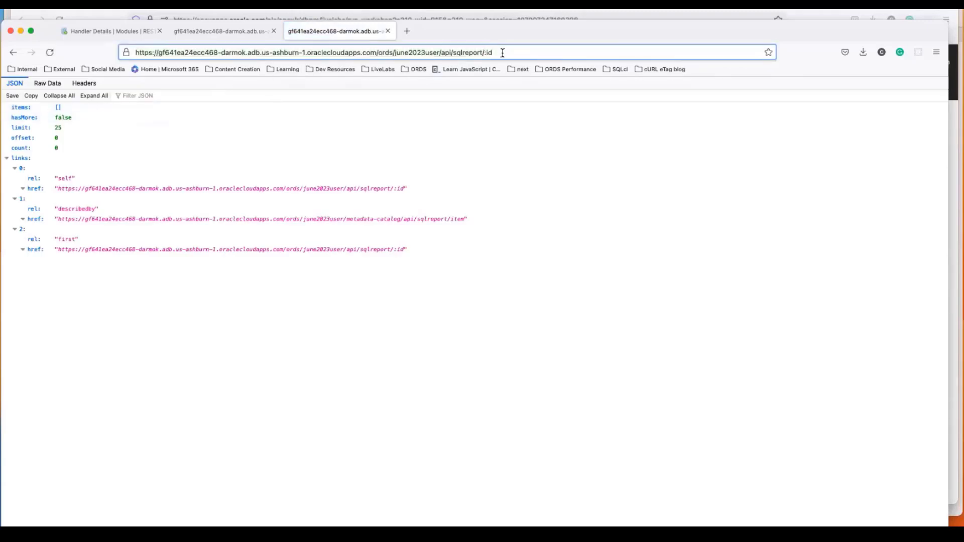
{"action": "key", "text": "BackSpace"}
{"action": "key", "text": "BackSpace"}
{"action": "key", "text": "BackSpace"}
{"action": "type", "text": "a1"}
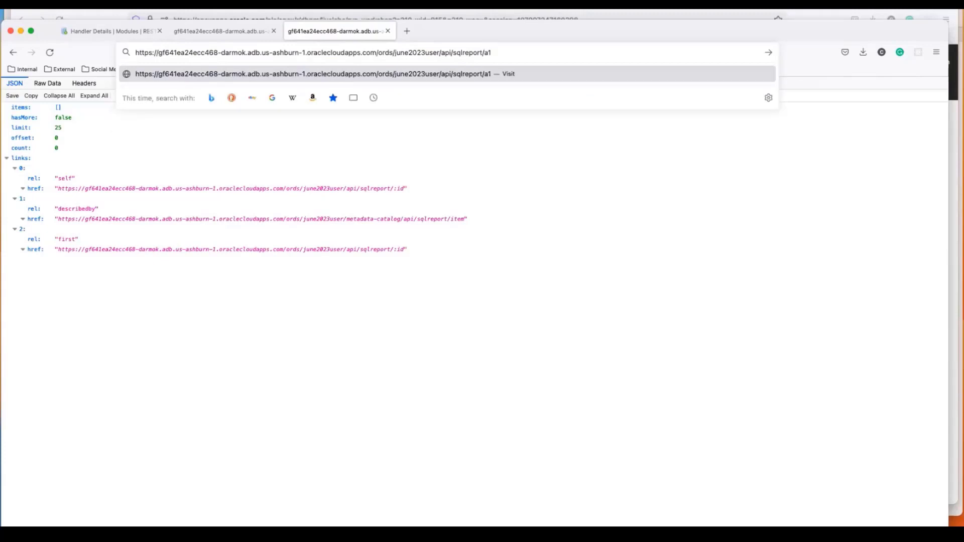
{"action": "key", "text": "Return"}
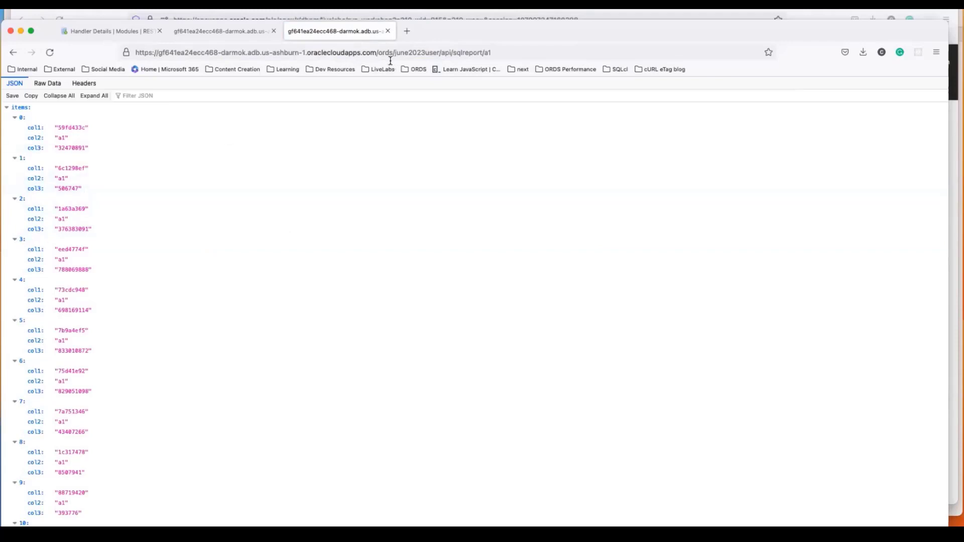
{"action": "left_click_drag", "start_coordinate": [436, 31], "coordinate": [448, 24]}
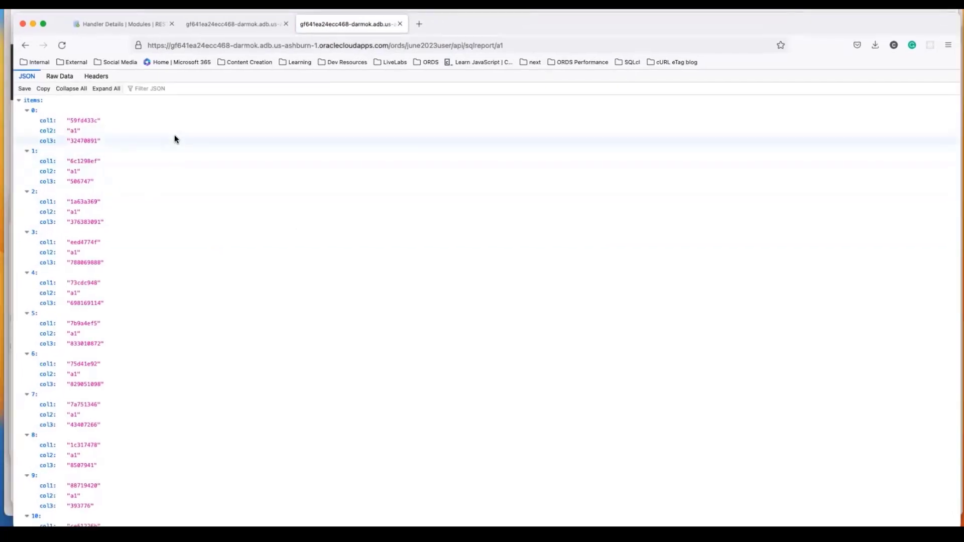
{"action": "scroll", "coordinate": [180, 318], "scroll_direction": "down", "scroll_amount": 15}
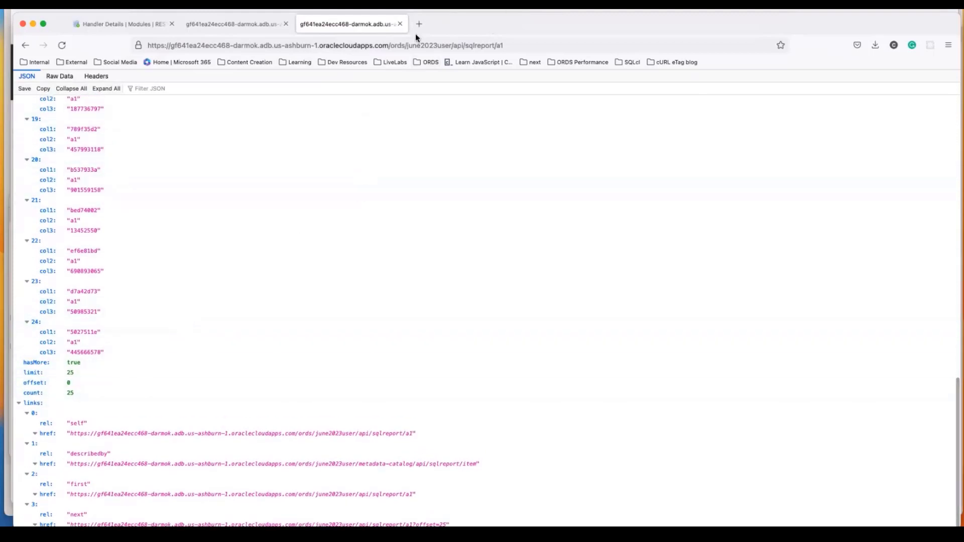
- Copy the bizlogic template name from LiveLabs Task 2 step 4, then return to Database Actions
{"action": "left_click", "coordinate": [216, 24]}
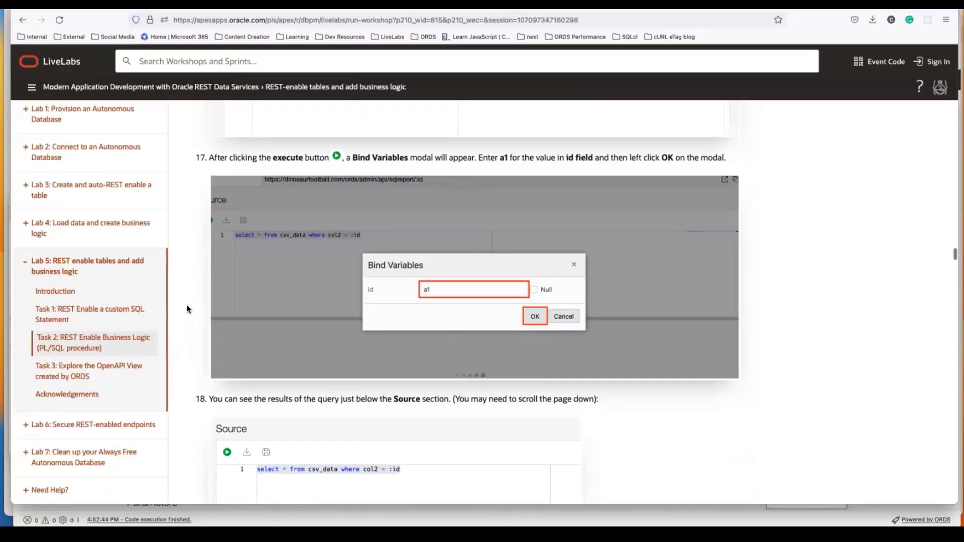
{"action": "scroll", "coordinate": [469, 216], "scroll_direction": "down", "scroll_amount": 3}
{"action": "scroll", "coordinate": [231, 271], "scroll_direction": "down", "scroll_amount": 10}
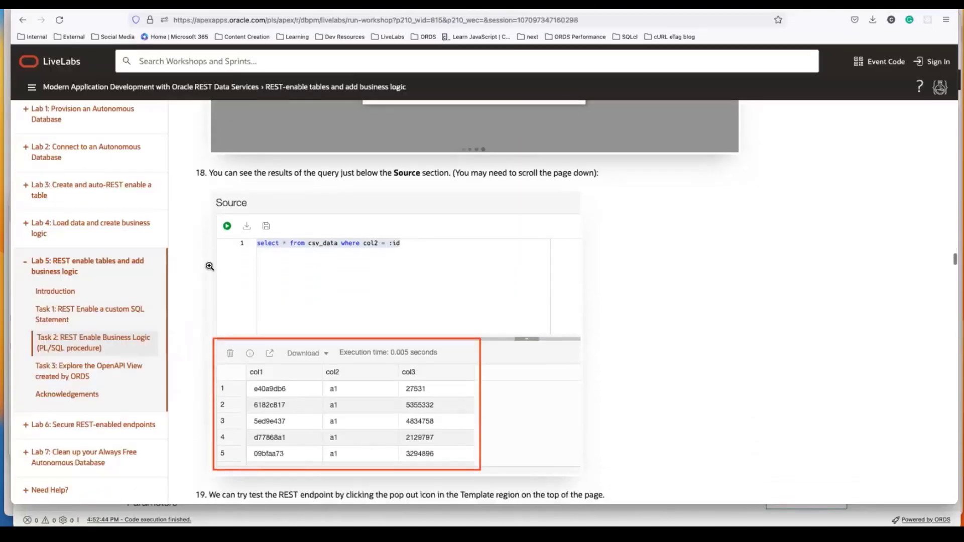
{"action": "scroll", "coordinate": [199, 226], "scroll_direction": "down", "scroll_amount": 15}
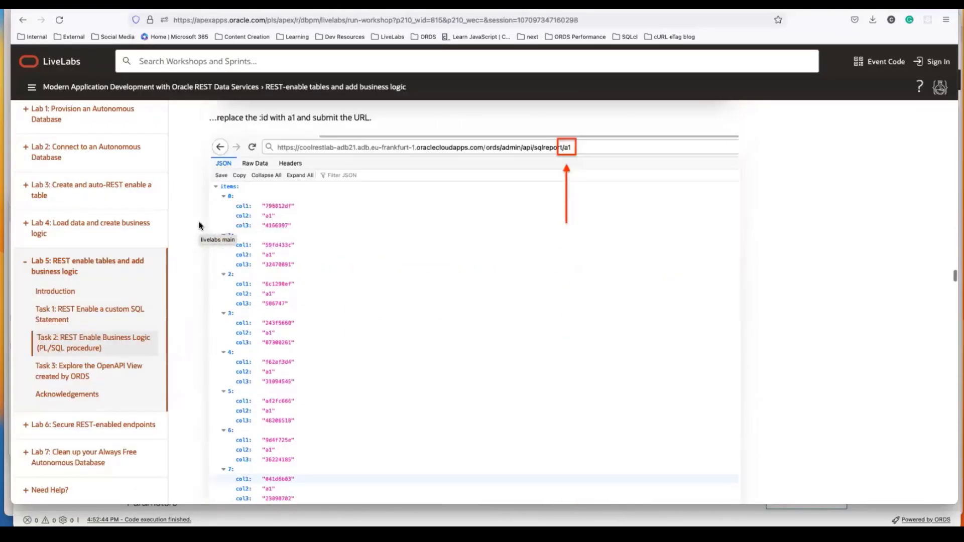
{"action": "scroll", "coordinate": [190, 261], "scroll_direction": "down", "scroll_amount": 6}
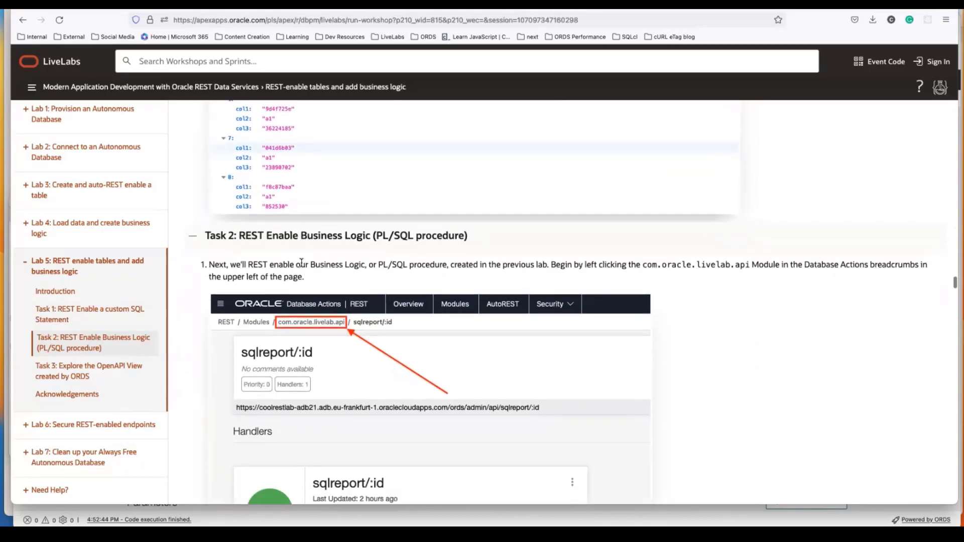
{"action": "scroll", "coordinate": [190, 261], "scroll_direction": "down", "scroll_amount": 15}
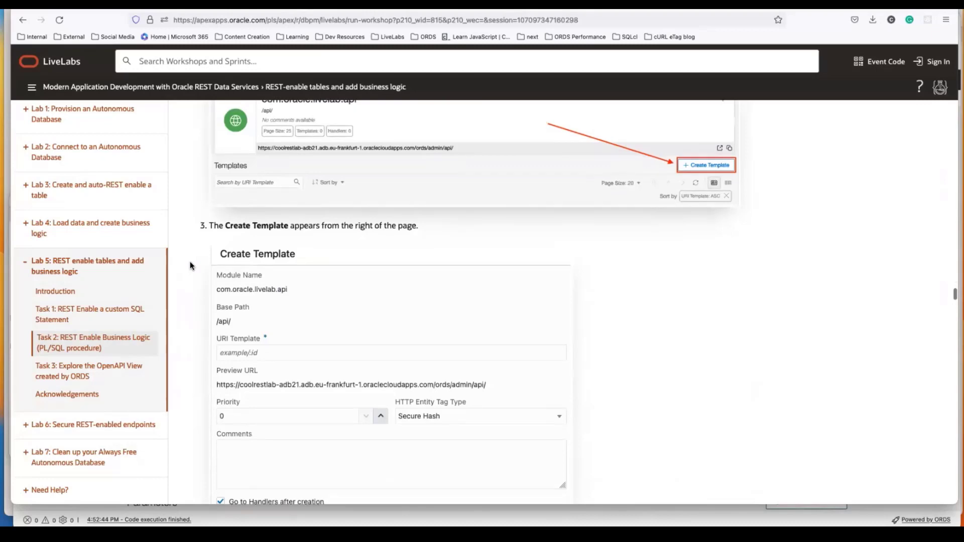
{"action": "scroll", "coordinate": [190, 265], "scroll_direction": "down", "scroll_amount": 5}
{"action": "scroll", "coordinate": [190, 265], "scroll_direction": "down", "scroll_amount": 2}
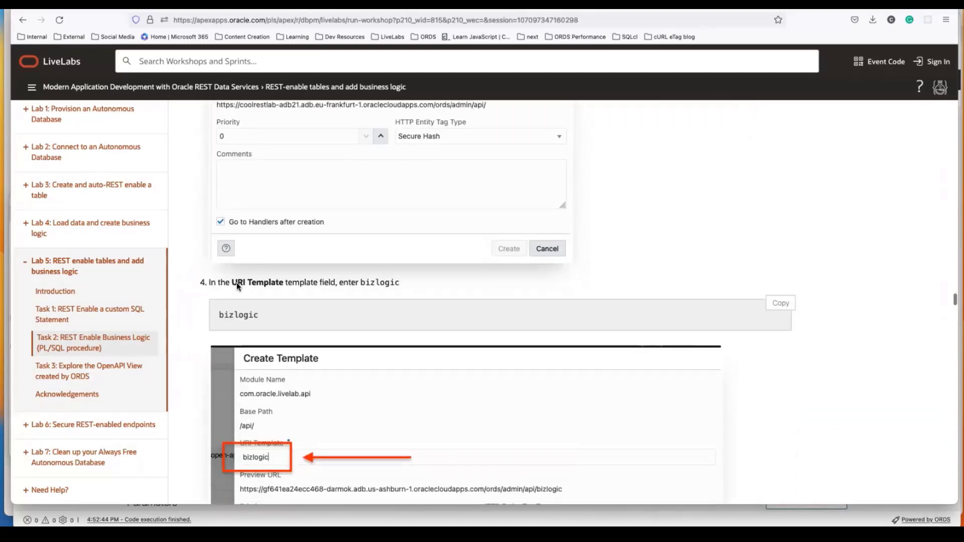
{"action": "left_click", "coordinate": [780, 304]}
{"action": "key", "text": "super+grave"}
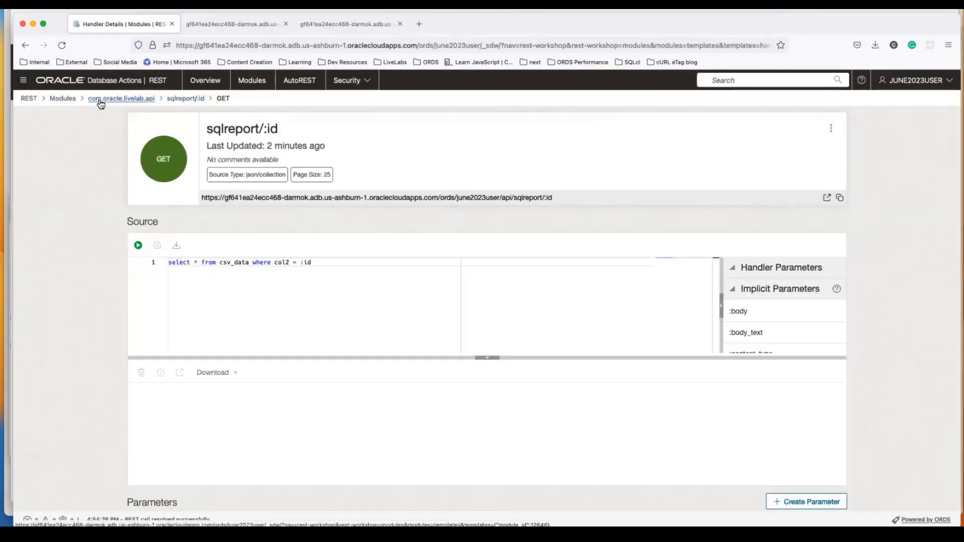
- Create a URI template named bizlogic in the com.oracle.livelab.api module
{"action": "left_click", "coordinate": [181, 100]}
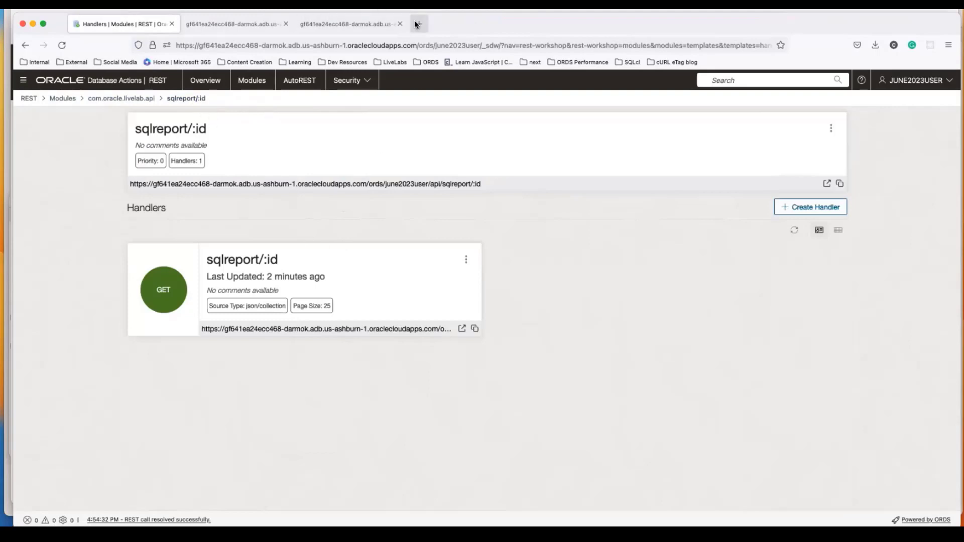
{"action": "key", "text": "super+grave"}
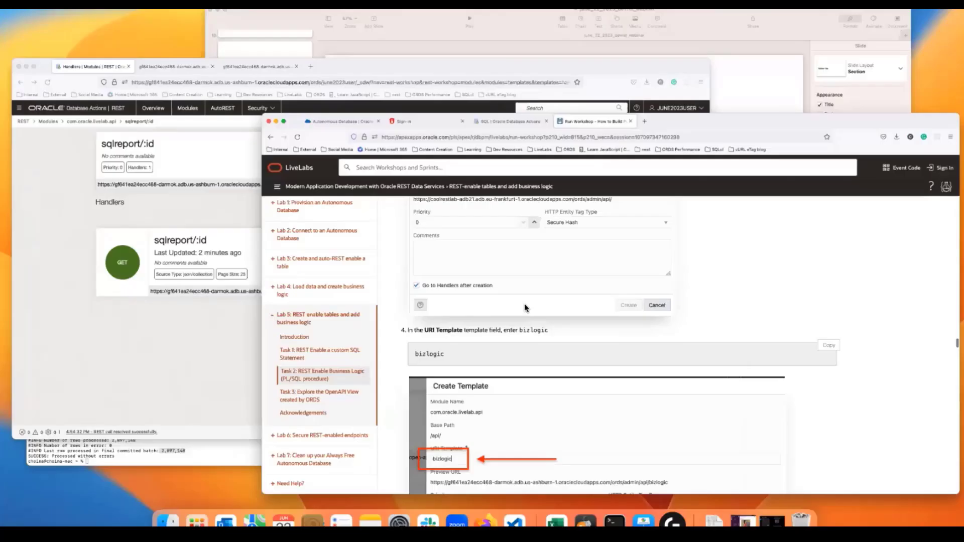
{"action": "key", "text": "ctrl+Up"}
{"action": "left_click", "coordinate": [315, 193]}
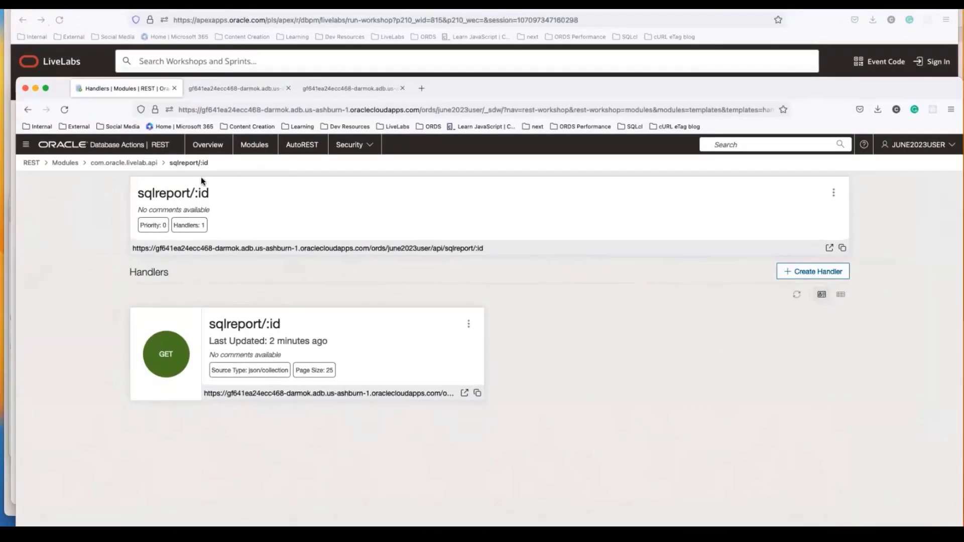
{"action": "left_click", "coordinate": [135, 164]}
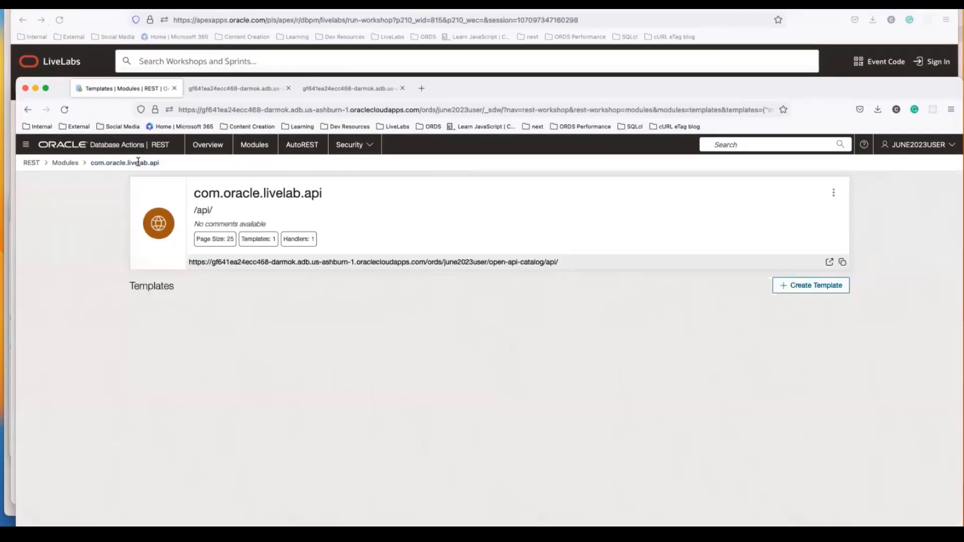
{"action": "left_click", "coordinate": [821, 283]}
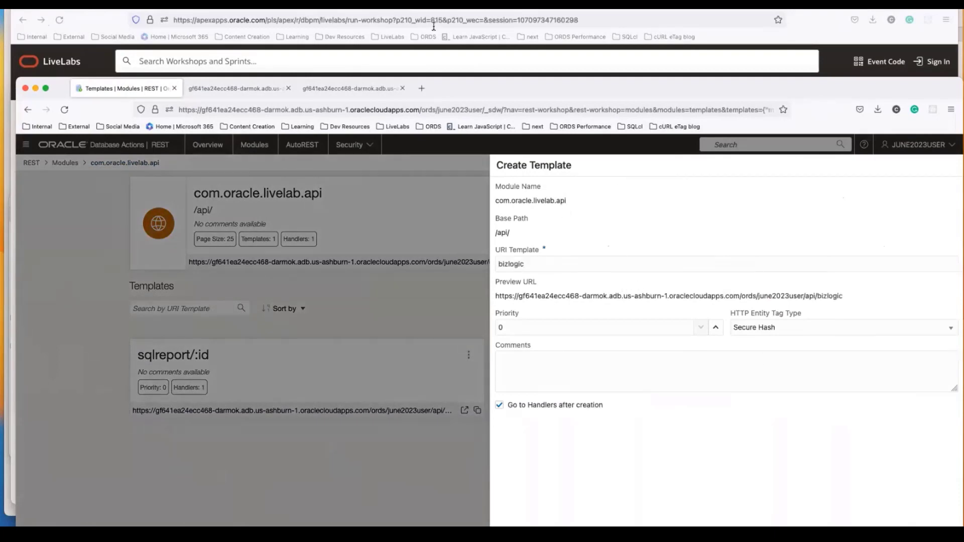
{"action": "double_click", "coordinate": [487, 89]}
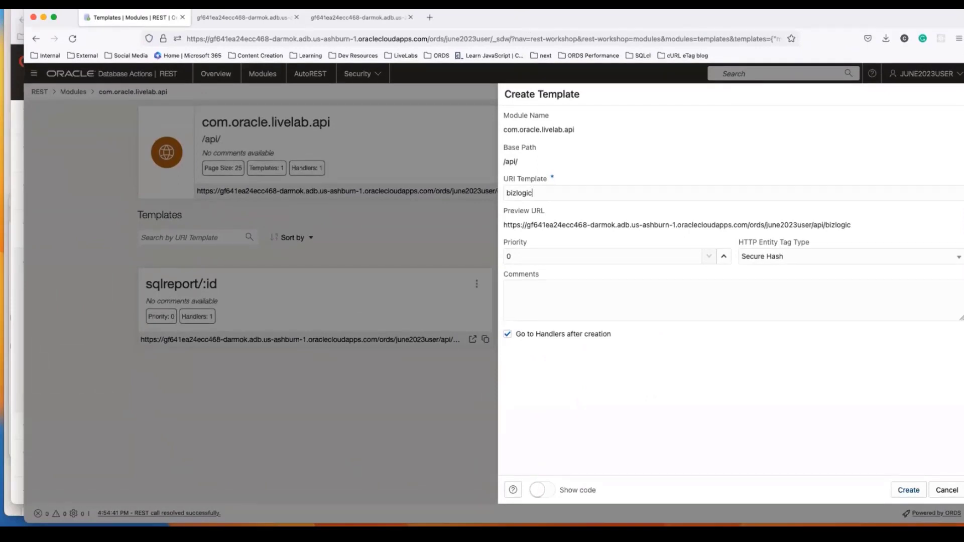
{"action": "key", "text": "Return"}
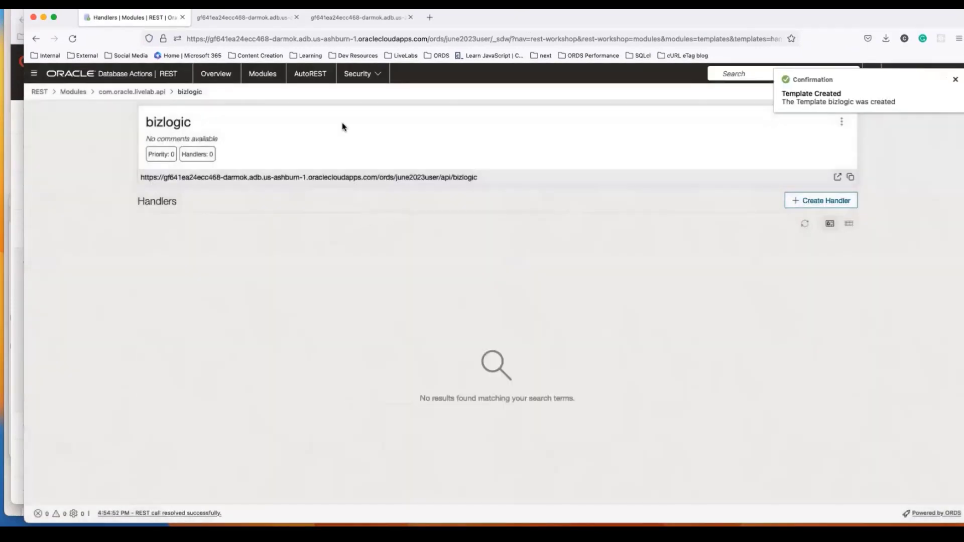
{"action": "left_click_drag", "start_coordinate": [817, 16], "coordinate": [817, 76]}
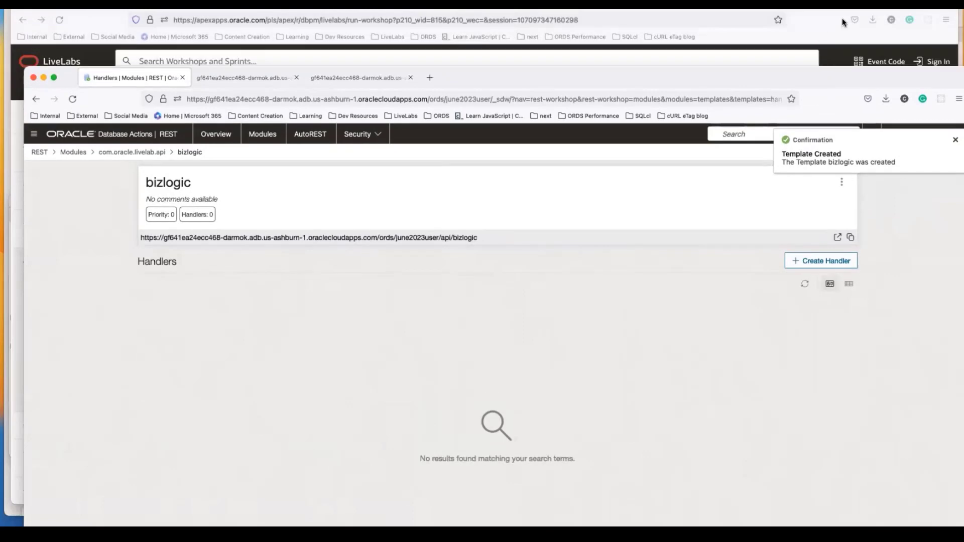
- Copy the step 9 PL/SQL block calling return_count from the LiveLabs workshop
{"action": "left_click", "coordinate": [842, 18]}
{"action": "scroll", "coordinate": [274, 223], "scroll_direction": "down", "scroll_amount": 15}
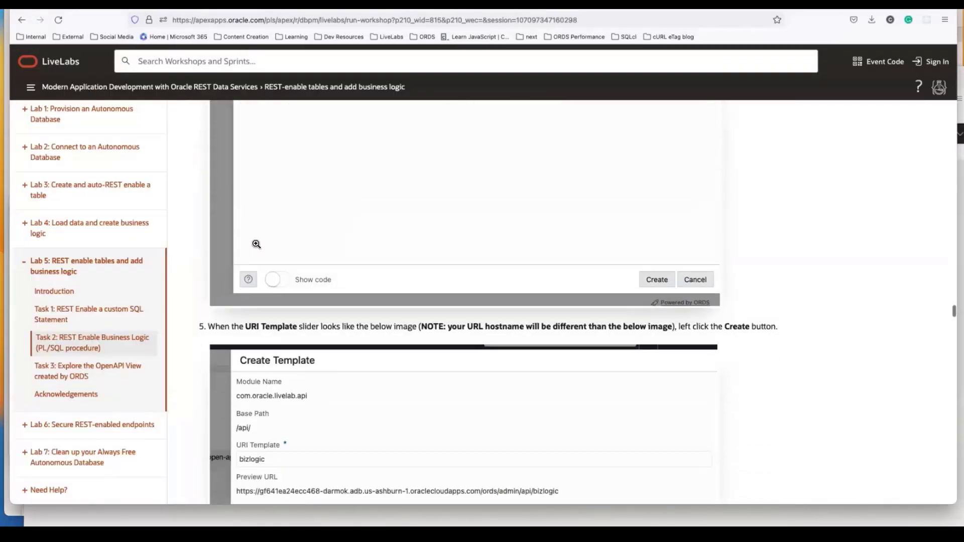
{"action": "scroll", "coordinate": [256, 243], "scroll_direction": "down", "scroll_amount": 10}
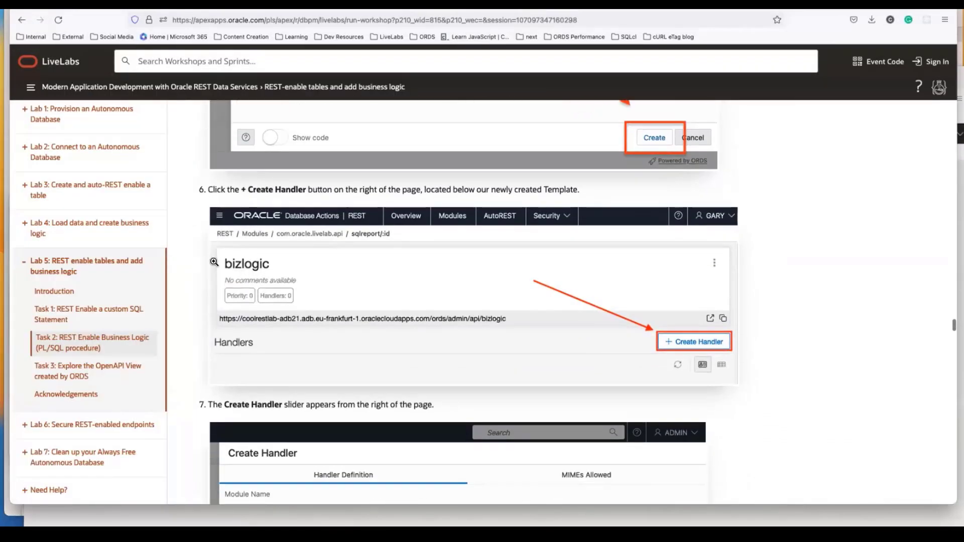
{"action": "scroll", "coordinate": [214, 261], "scroll_direction": "down", "scroll_amount": 15}
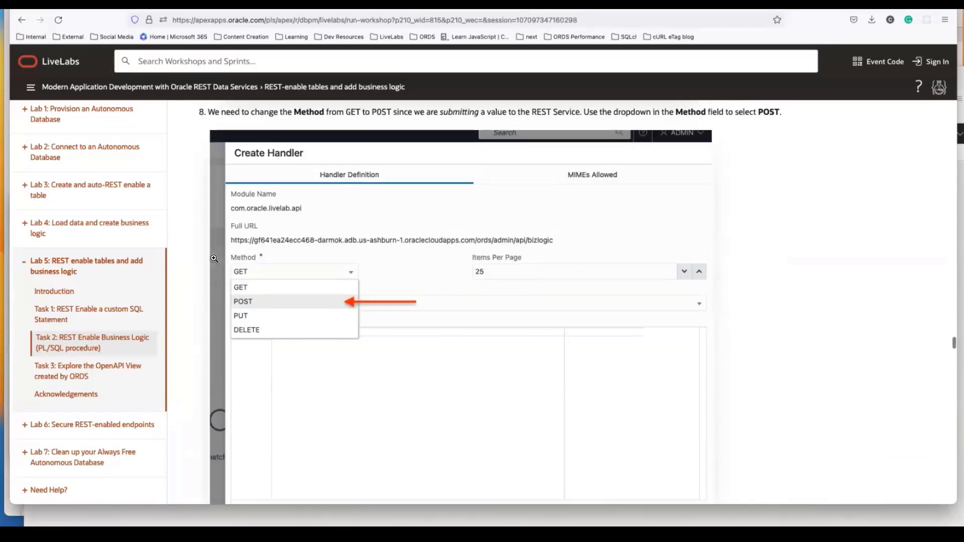
{"action": "scroll", "coordinate": [214, 258], "scroll_direction": "down", "scroll_amount": 10}
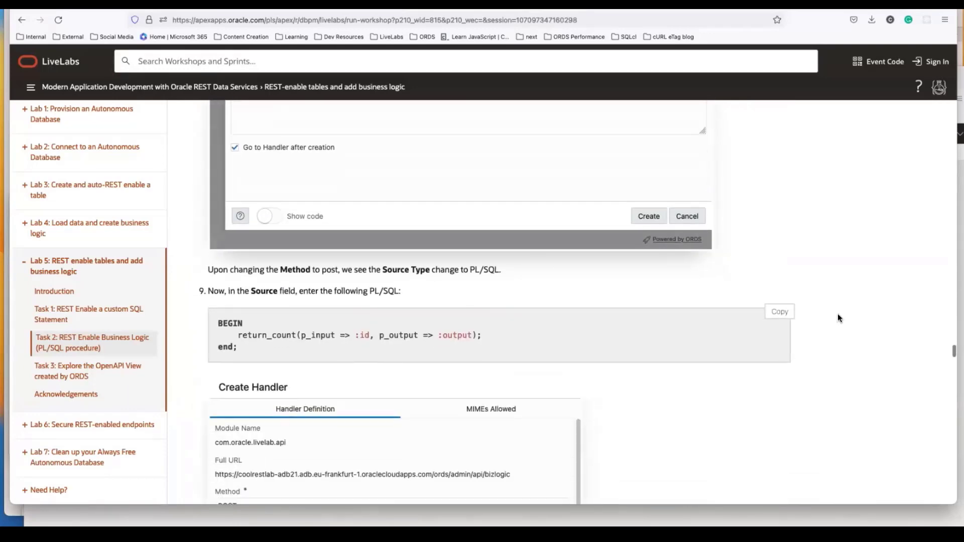
{"action": "left_click", "coordinate": [783, 311]}
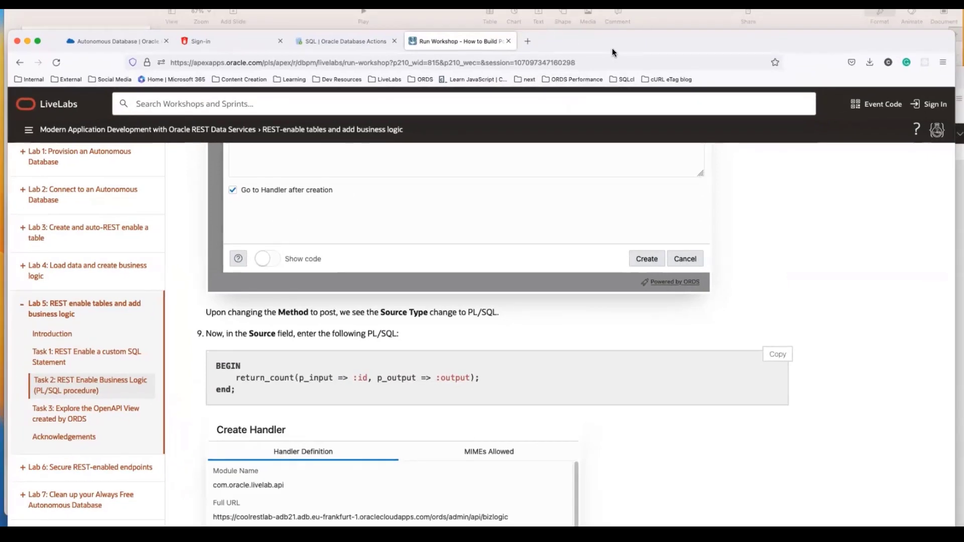
- Bring the bizlogic handlers page in Database Actions back to the front
{"action": "key", "text": "ctrl+Up"}
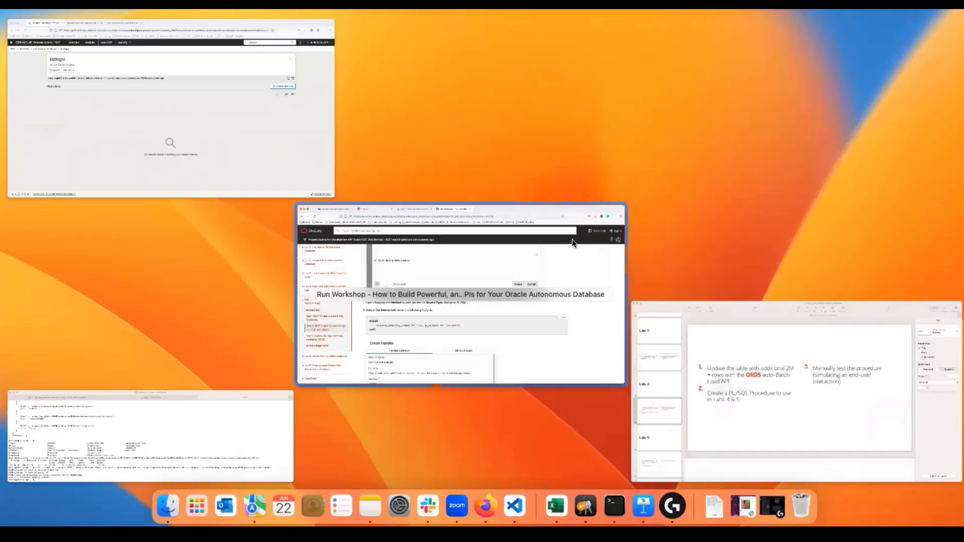
{"action": "left_click", "coordinate": [522, 284]}
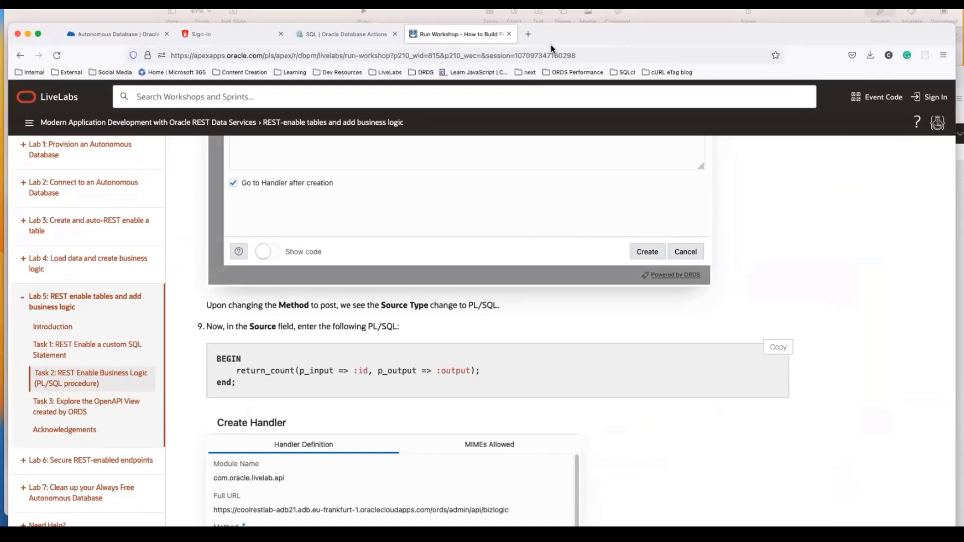
{"action": "key", "text": "ctrl+Up"}
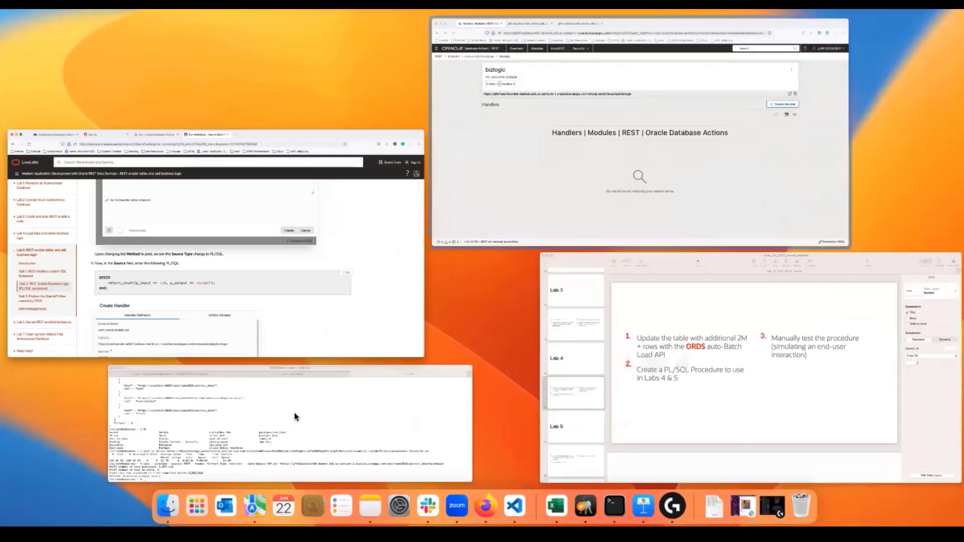
{"action": "left_click", "coordinate": [457, 93]}
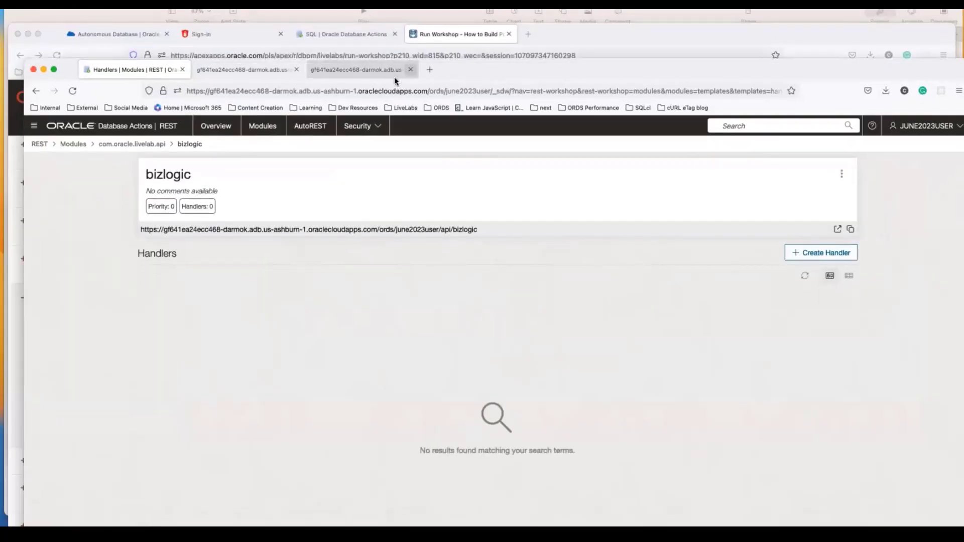
- Create a POST handler on bizlogic with the pasted PL/SQL calling return_count(:id, :output)
{"action": "left_click", "coordinate": [807, 251]}
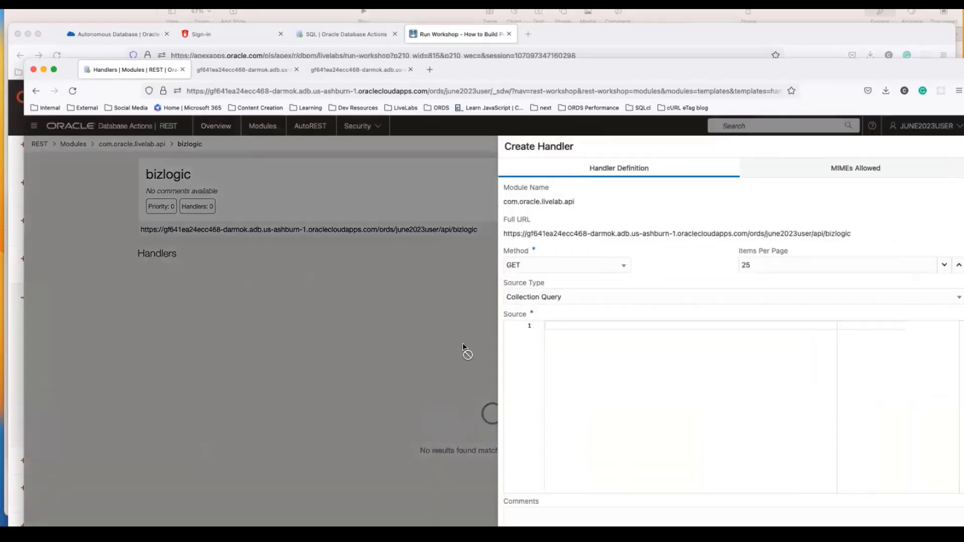
{"action": "key", "text": "super+v"}
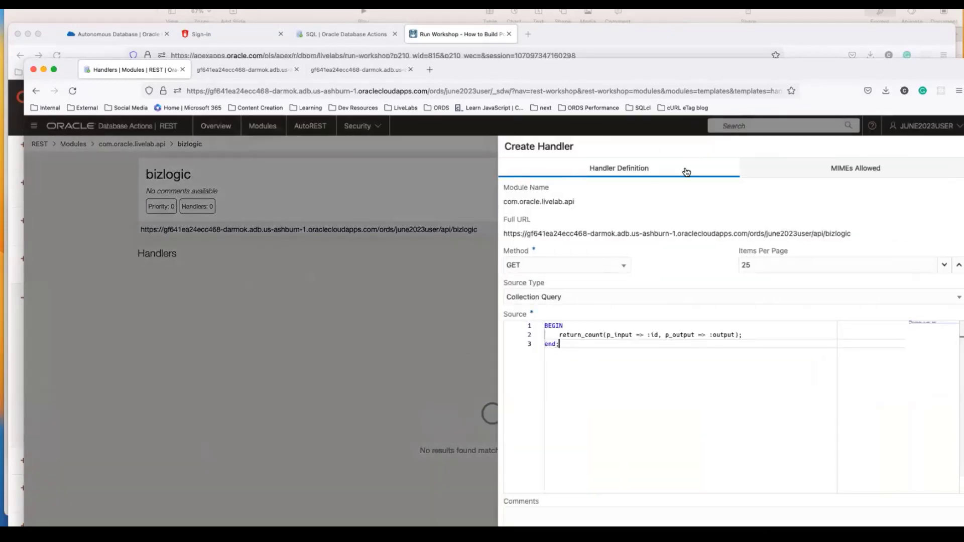
{"action": "scroll", "coordinate": [552, 342], "scroll_direction": "down", "scroll_amount": 3}
{"action": "left_click_drag", "start_coordinate": [816, 74], "coordinate": [796, 25]}
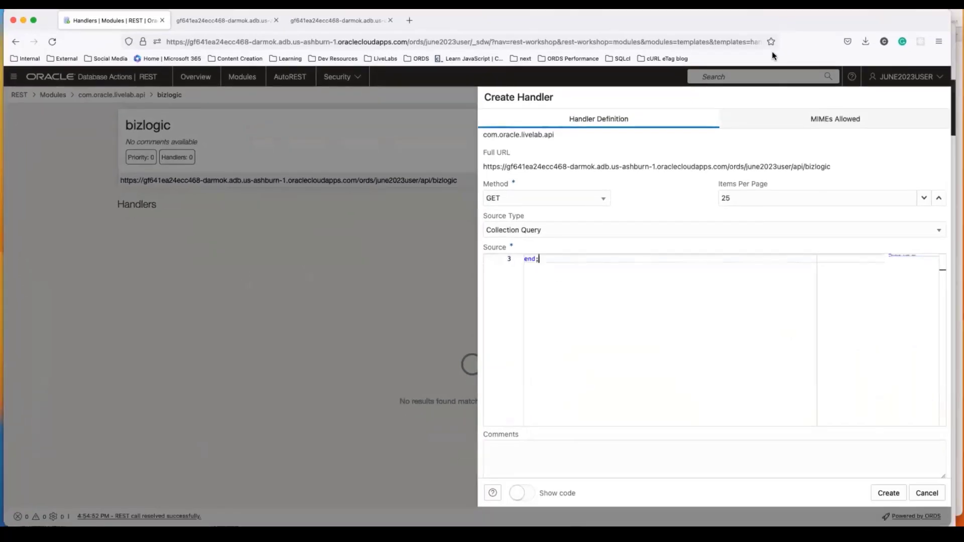
{"action": "scroll", "coordinate": [674, 301], "scroll_direction": "up", "scroll_amount": 2}
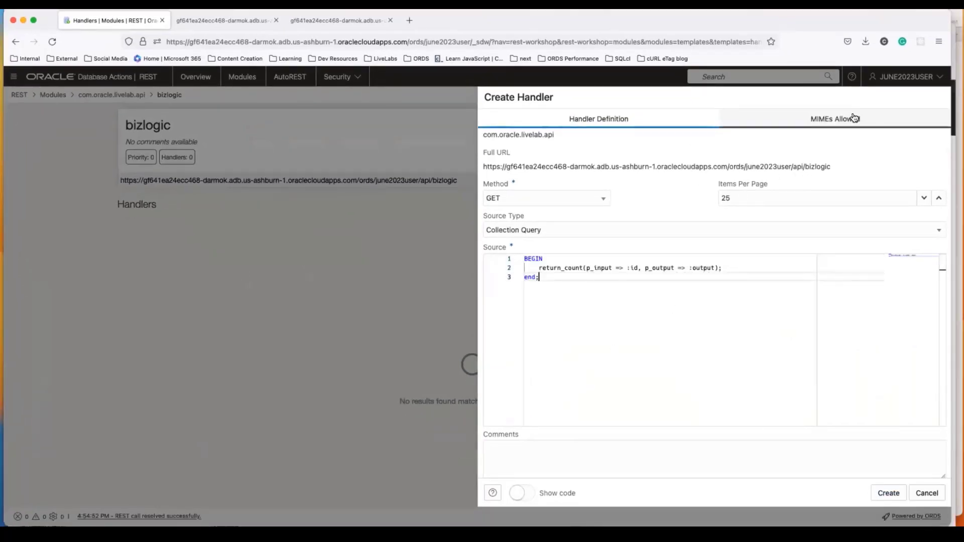
{"action": "left_click", "coordinate": [573, 195]}
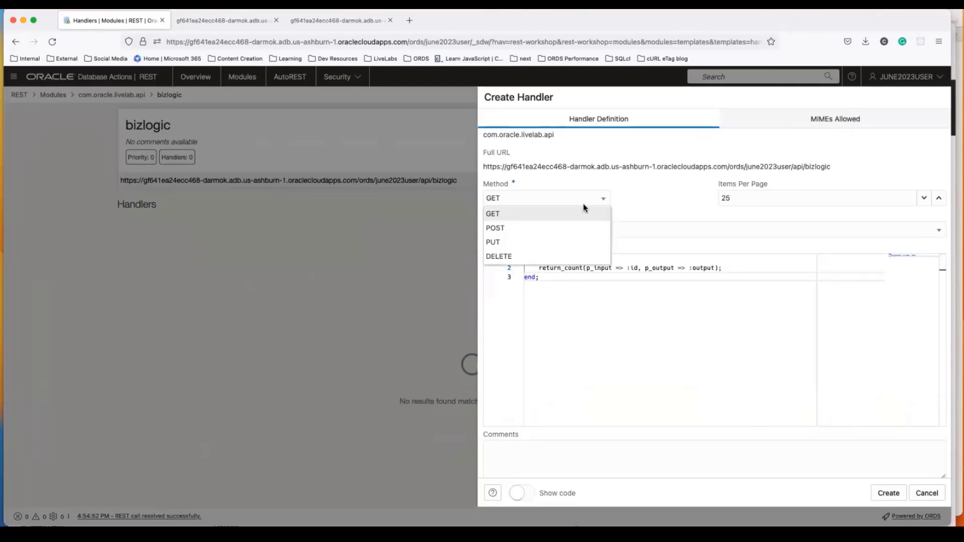
{"action": "left_click", "coordinate": [526, 224]}
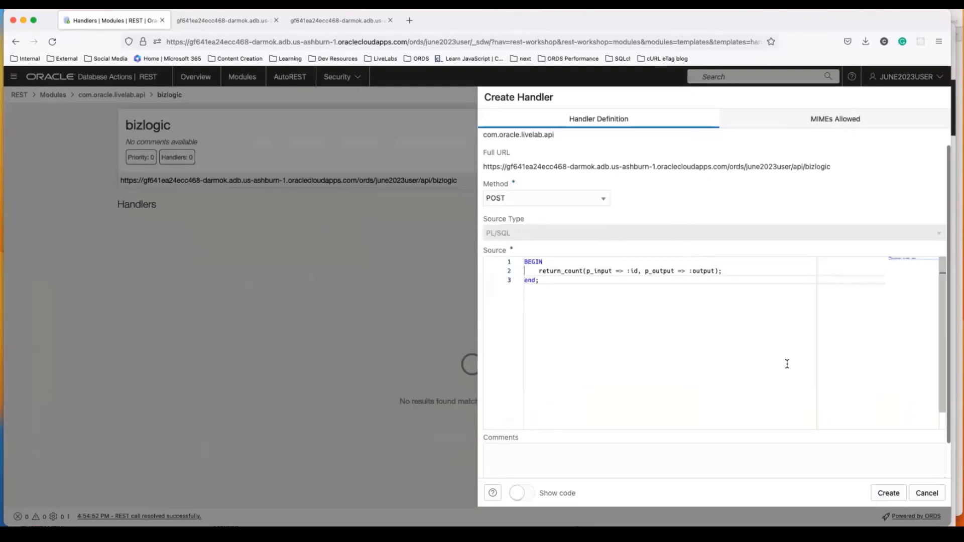
{"action": "left_click_drag", "start_coordinate": [479, 22], "coordinate": [478, 8]}
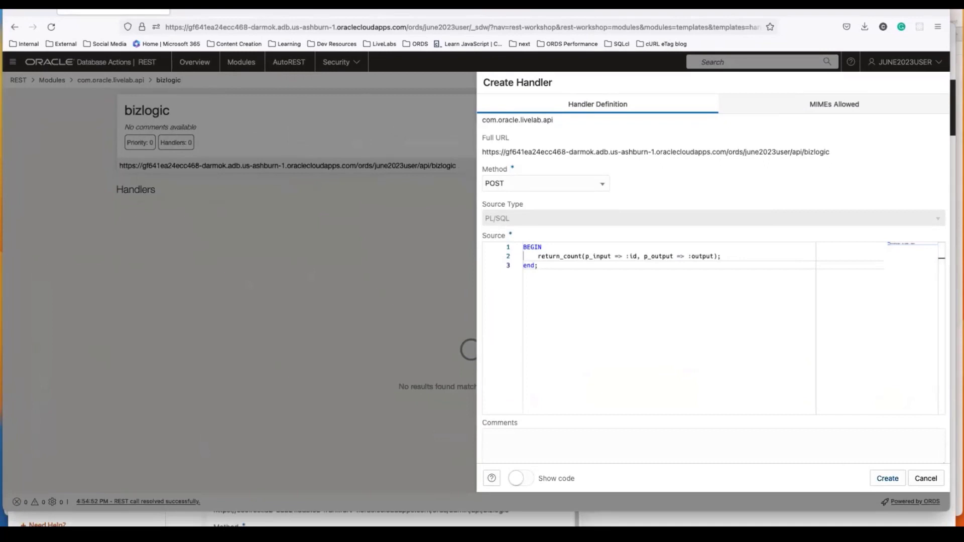
{"action": "left_click", "coordinate": [887, 479]}
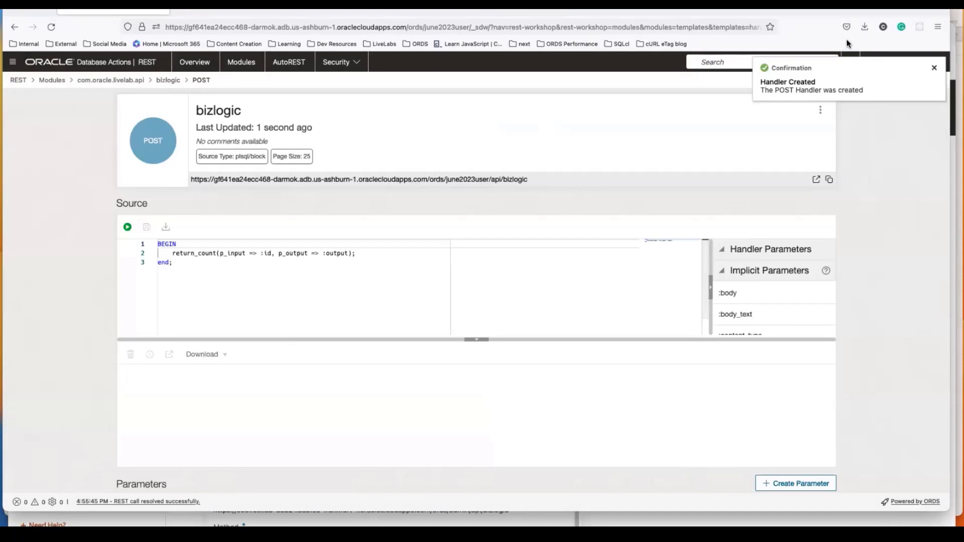
{"action": "left_click_drag", "start_coordinate": [823, 31], "coordinate": [823, 44]}
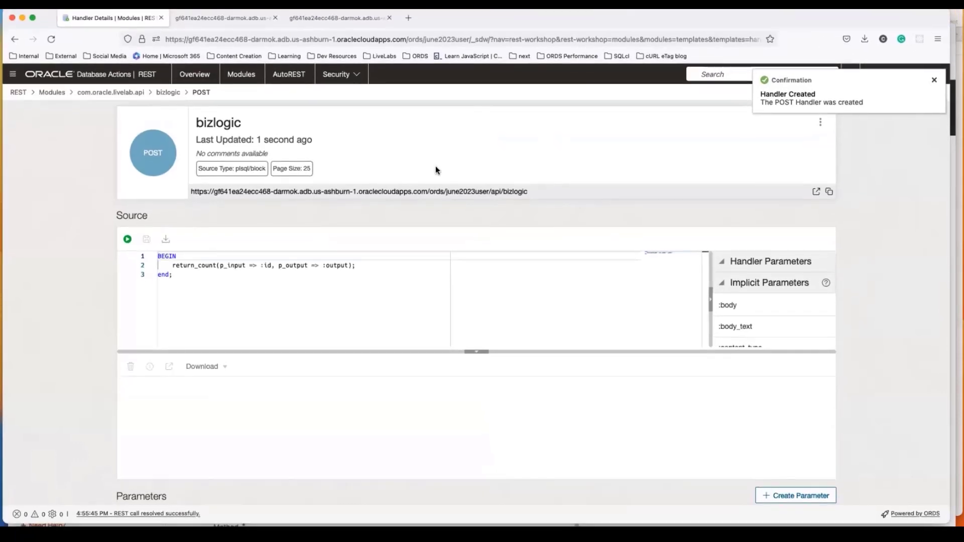
- Scroll the LiveLabs workshop to steps 11 and 12 on adding the output parameter
{"action": "key", "text": "ctrl+Up"}
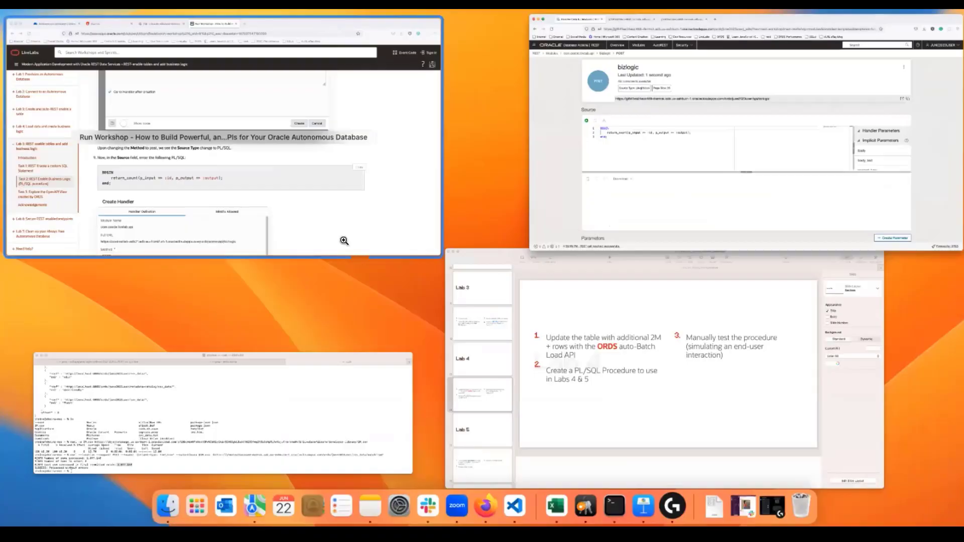
{"action": "left_click", "coordinate": [344, 241]}
{"action": "scroll", "coordinate": [366, 245], "scroll_direction": "down", "scroll_amount": 5}
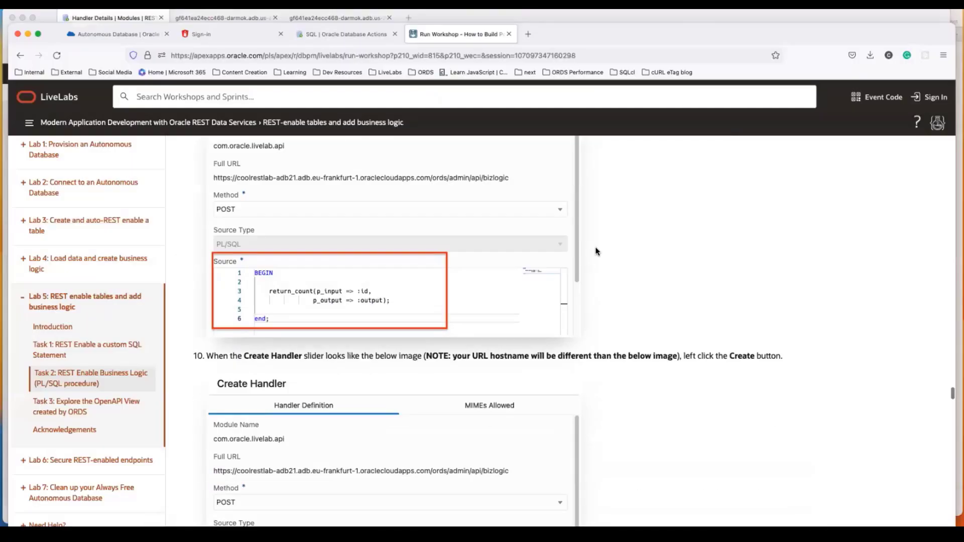
{"action": "scroll", "coordinate": [703, 266], "scroll_direction": "down", "scroll_amount": 3}
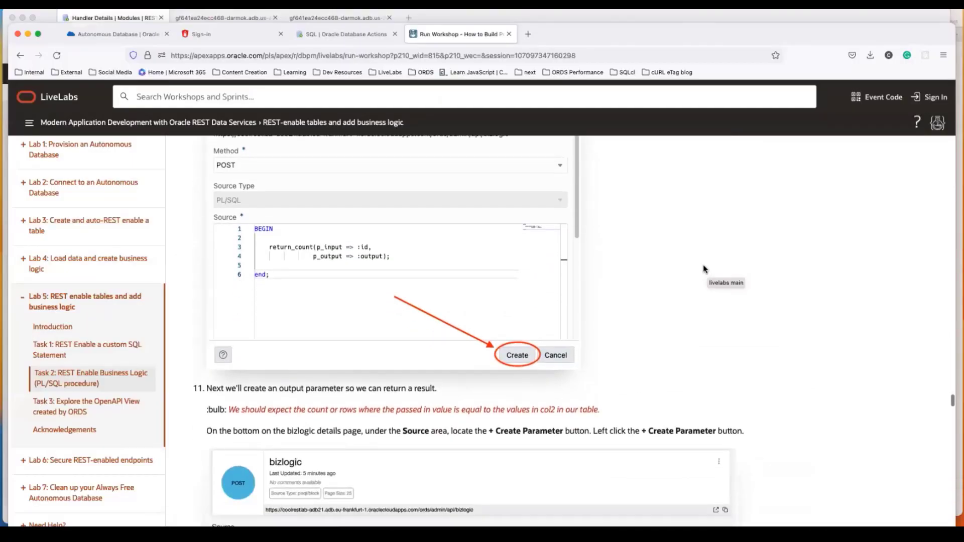
{"action": "scroll", "coordinate": [685, 261], "scroll_direction": "down", "scroll_amount": 2}
{"action": "scroll", "coordinate": [688, 261], "scroll_direction": "down", "scroll_amount": 3}
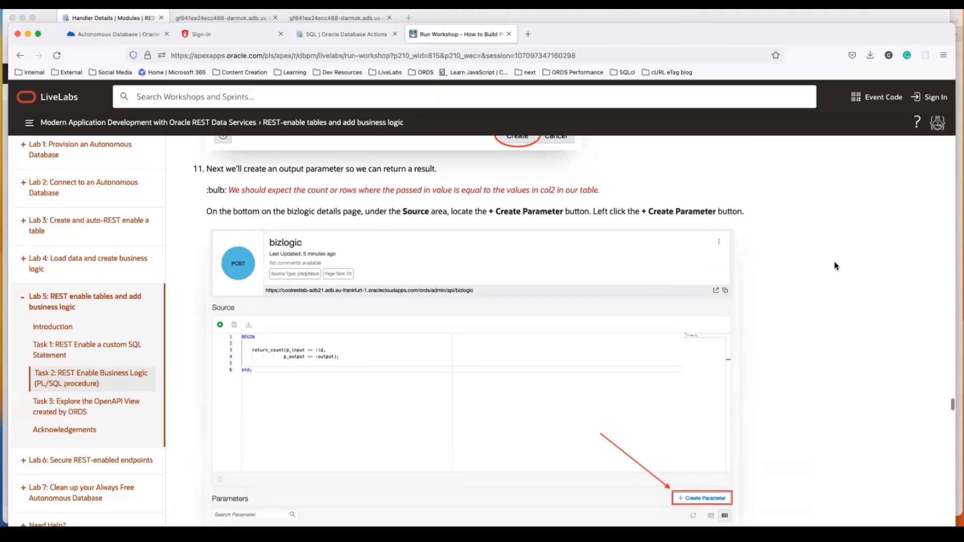
{"action": "left_click_drag", "start_coordinate": [787, 33], "coordinate": [785, 25]}
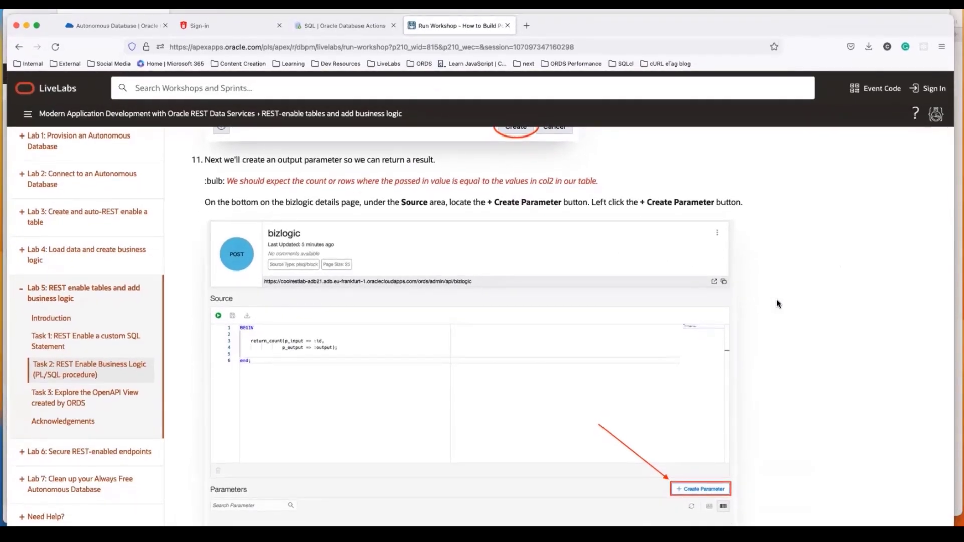
{"action": "scroll", "coordinate": [775, 299], "scroll_direction": "down", "scroll_amount": 3}
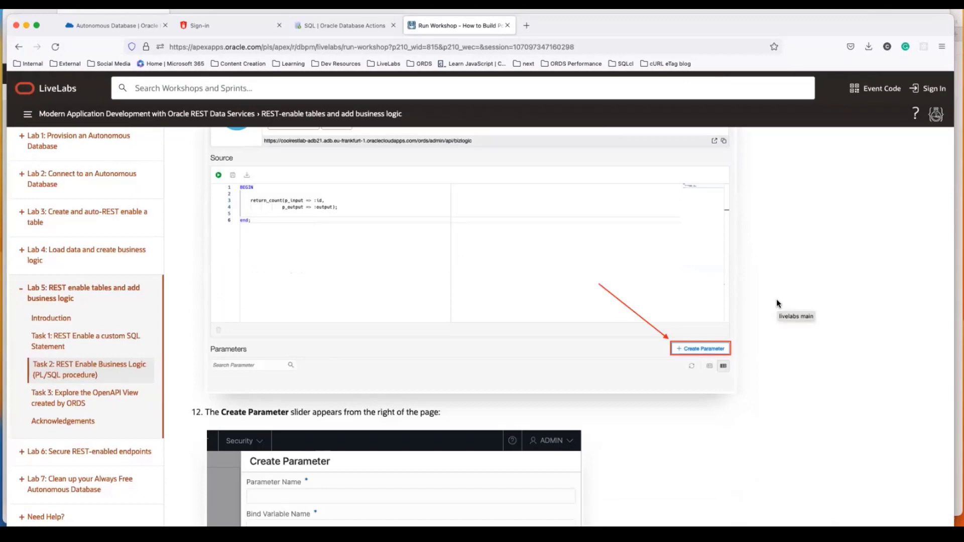
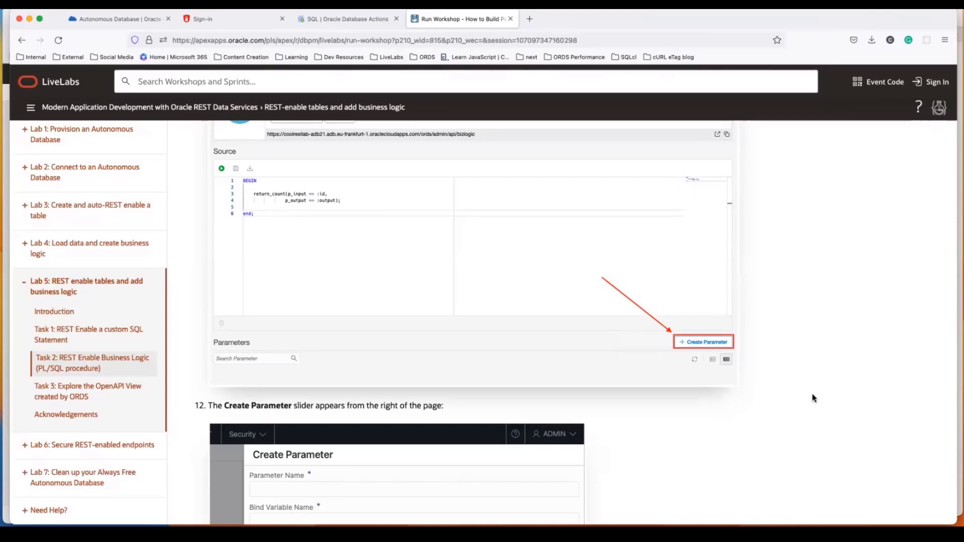
- Select the bizlogic POST handler's entire PL/SQL source in the editor
{"action": "scroll", "coordinate": [435, 273], "scroll_direction": "down", "scroll_amount": 5}
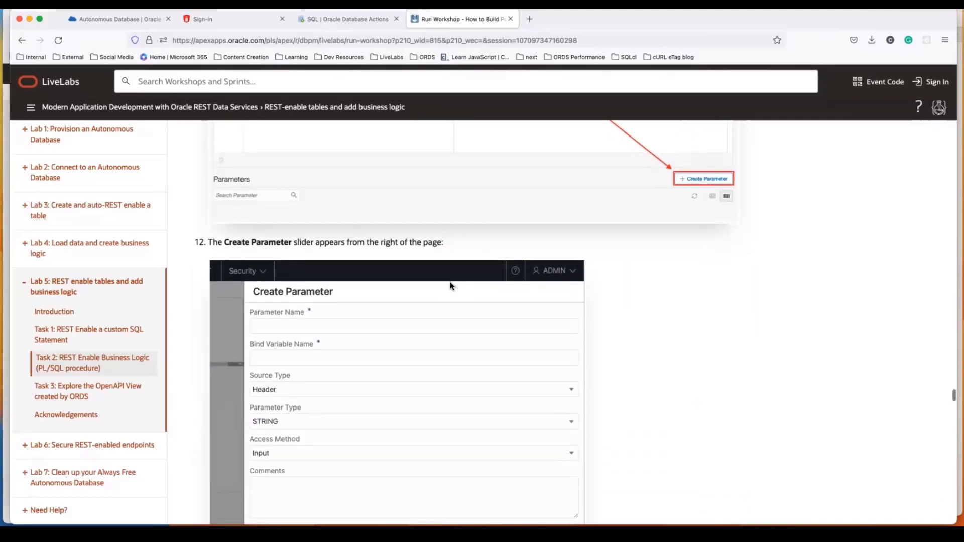
{"action": "scroll", "coordinate": [634, 349], "scroll_direction": "up", "scroll_amount": 1}
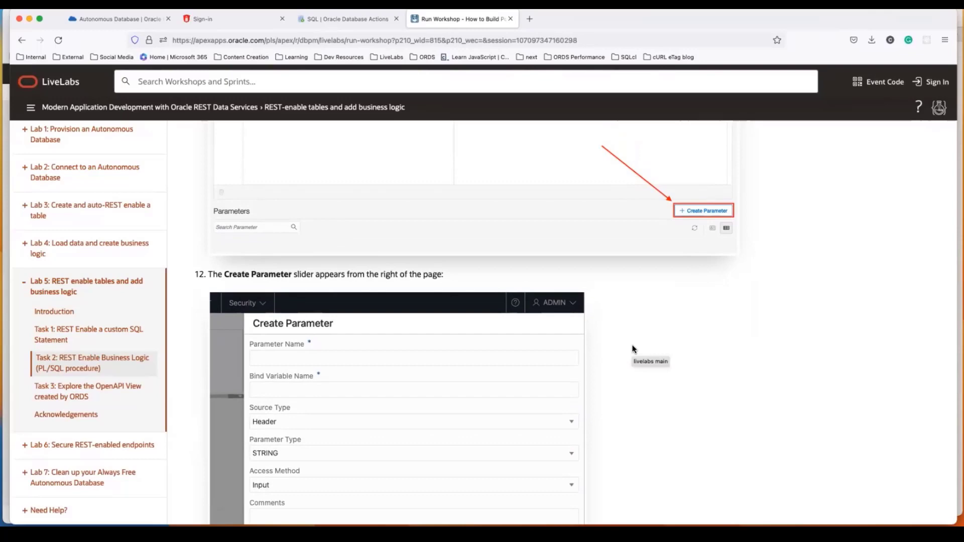
{"action": "scroll", "coordinate": [660, 359], "scroll_direction": "down", "scroll_amount": 1}
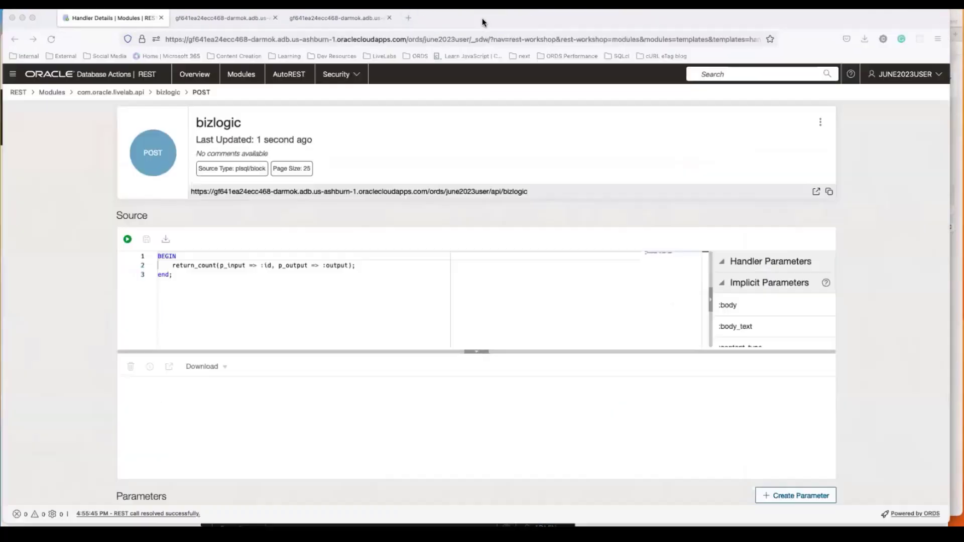
{"action": "left_click_drag", "start_coordinate": [482, 22], "coordinate": [478, 22]}
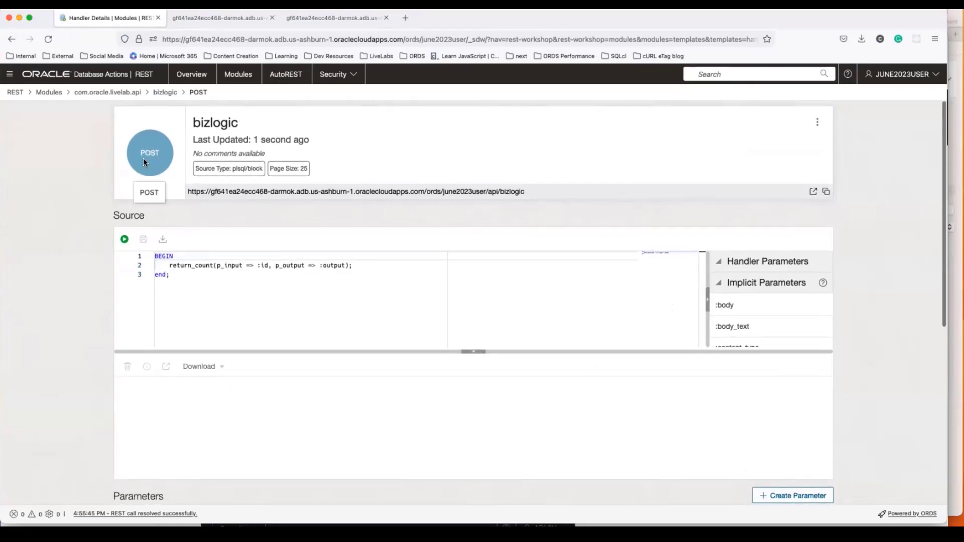
{"action": "left_click_drag", "start_coordinate": [203, 287], "coordinate": [133, 252]}
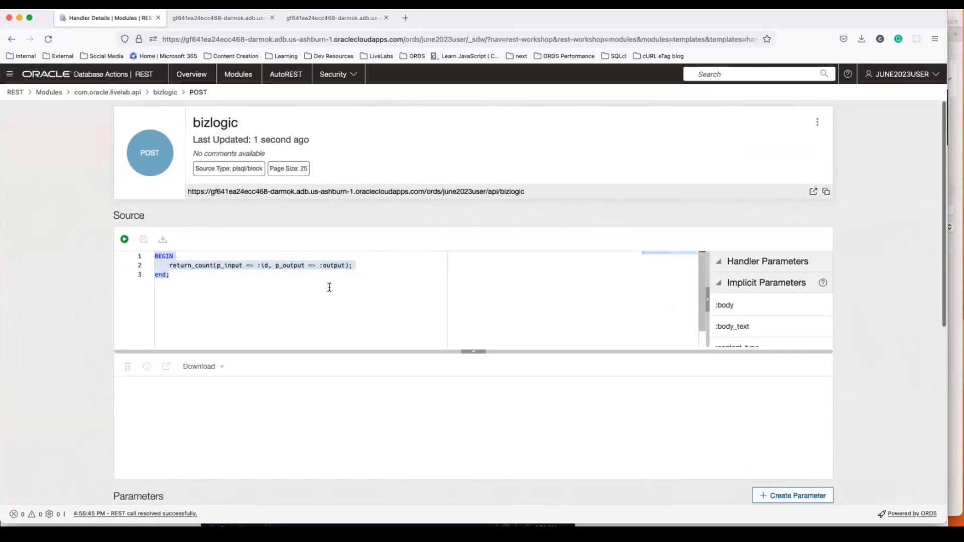
- Highlight the p_input => :id argument and the handler's endpoint URL, then bring up the webinar slides
{"action": "left_click", "coordinate": [219, 268]}
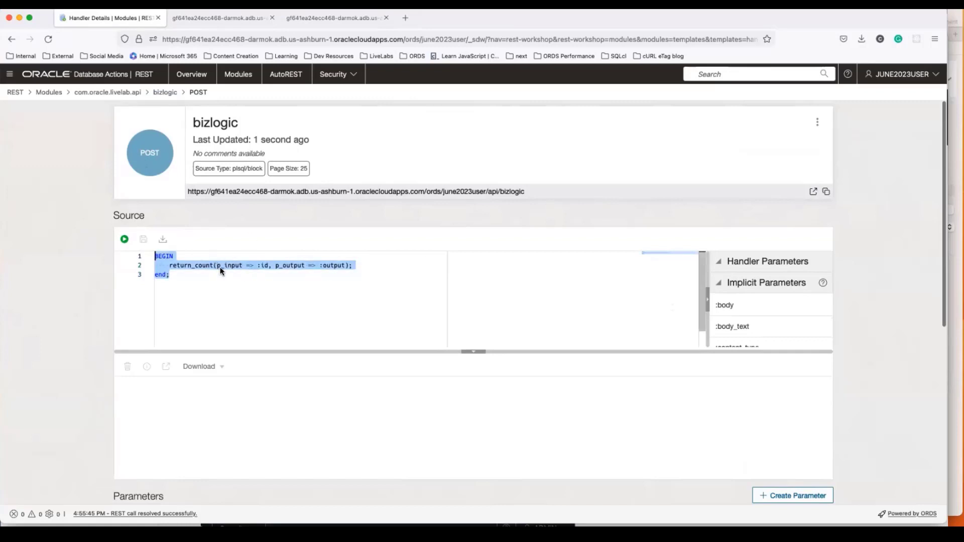
{"action": "left_click", "coordinate": [221, 271]}
{"action": "mouse_move", "coordinate": [271, 265]}
{"action": "left_mouse_down"}
{"action": "mouse_move", "coordinate": [215, 267]}
{"action": "mouse_move", "coordinate": [267, 267]}
{"action": "left_mouse_up"}
{"action": "left_click", "coordinate": [215, 267]}
{"action": "left_click", "coordinate": [261, 270]}
{"action": "left_click", "coordinate": [40, 306]}
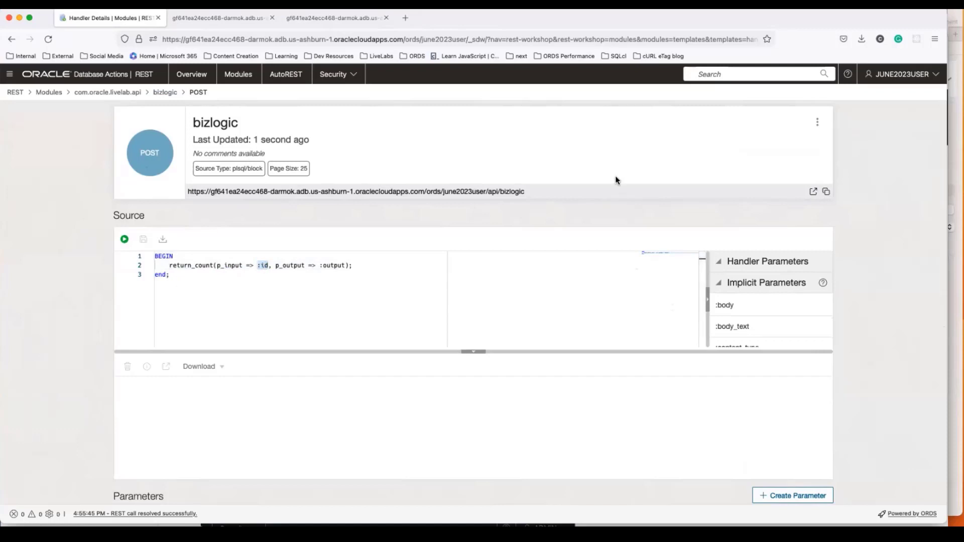
{"action": "left_click_drag", "start_coordinate": [539, 191], "coordinate": [536, 194]}
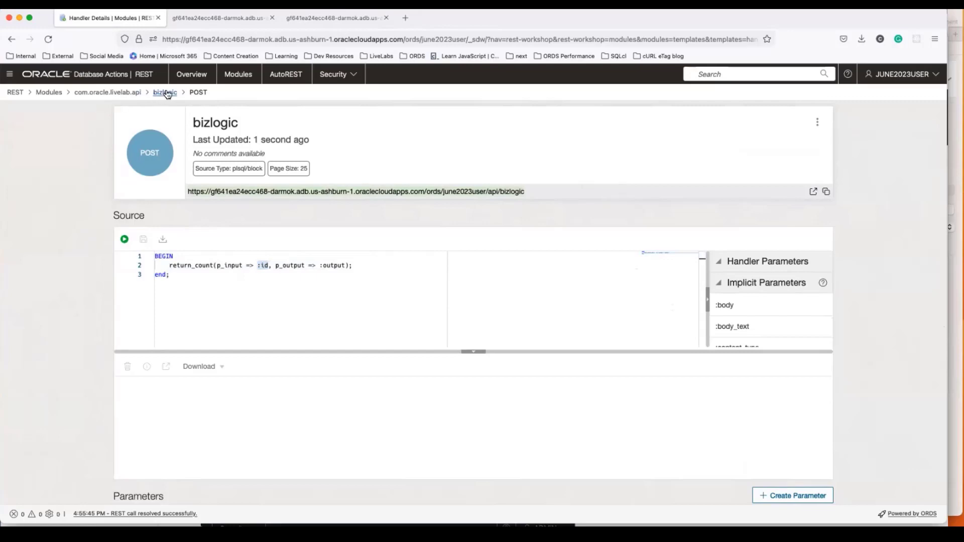
{"action": "left_click", "coordinate": [406, 9]}
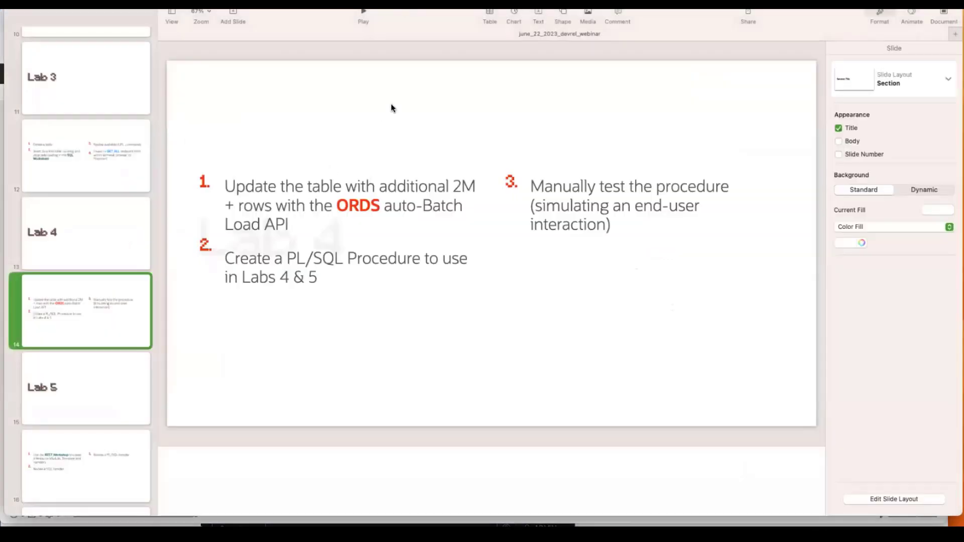
- Bring up the workshop instructions and view the enlarged step 1 breadcrumbs screenshot
{"action": "key", "text": "ctrl+Up"}
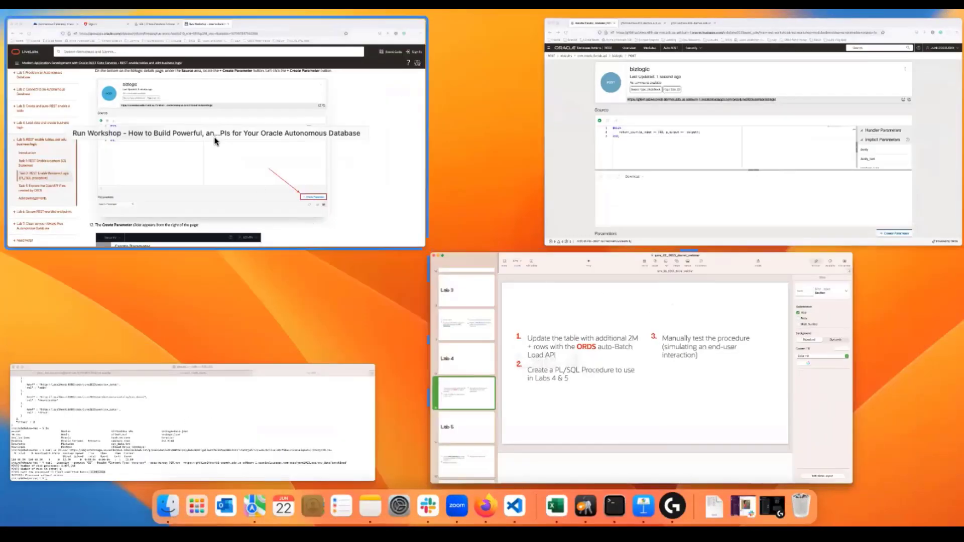
{"action": "left_click", "coordinate": [215, 137]}
{"action": "scroll", "coordinate": [234, 311], "scroll_direction": "up", "scroll_amount": 20}
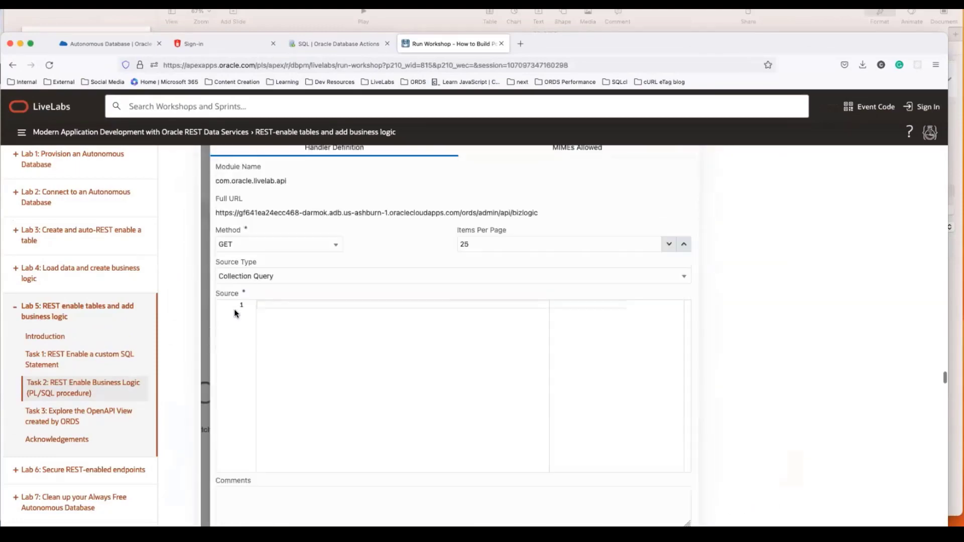
{"action": "scroll", "coordinate": [233, 309], "scroll_direction": "up", "scroll_amount": 15}
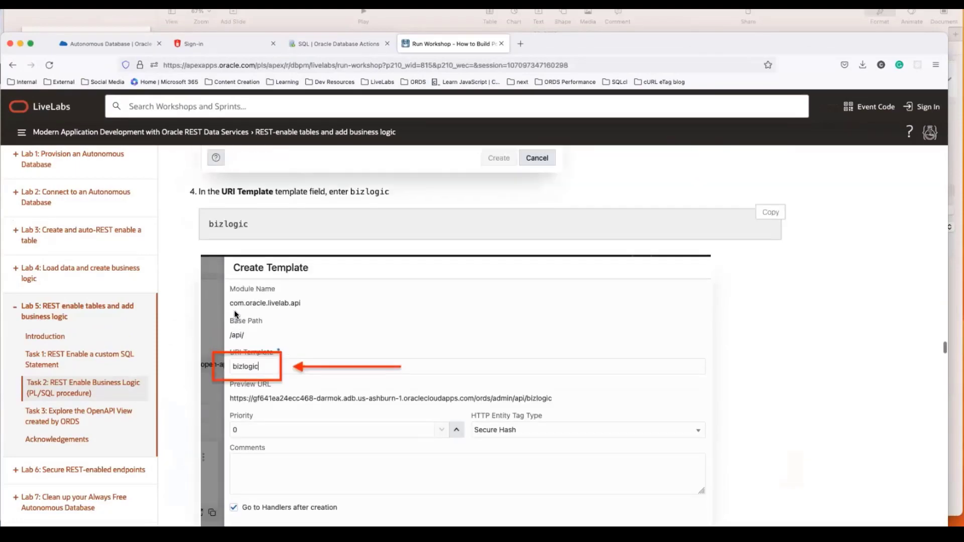
{"action": "scroll", "coordinate": [233, 309], "scroll_direction": "up", "scroll_amount": 5}
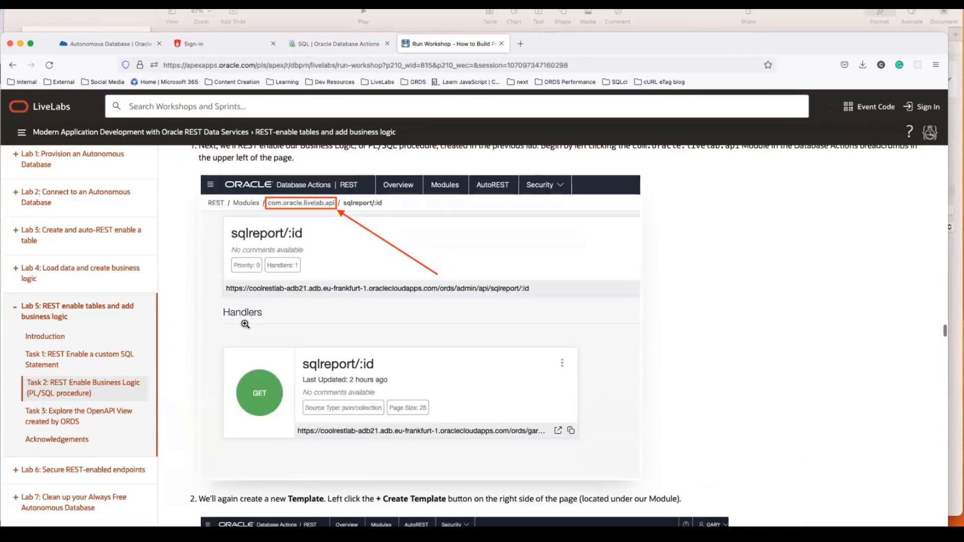
{"action": "left_click", "coordinate": [341, 363]}
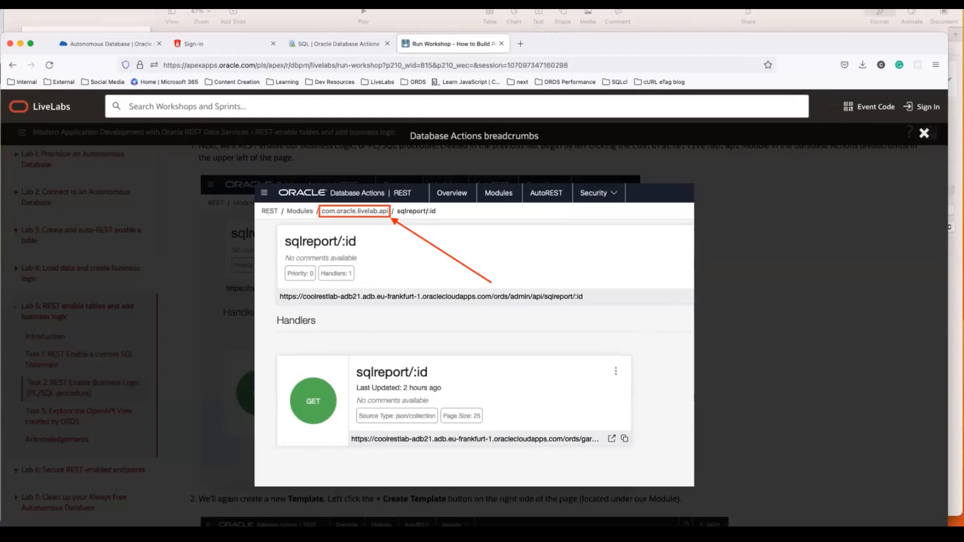
{"action": "left_click", "coordinate": [553, 206]}
- Scroll the workshop down to steps 13–17 describing the output parameter
{"action": "scroll", "coordinate": [578, 226], "scroll_direction": "down", "scroll_amount": 10}
{"action": "scroll", "coordinate": [584, 233], "scroll_direction": "down", "scroll_amount": 20}
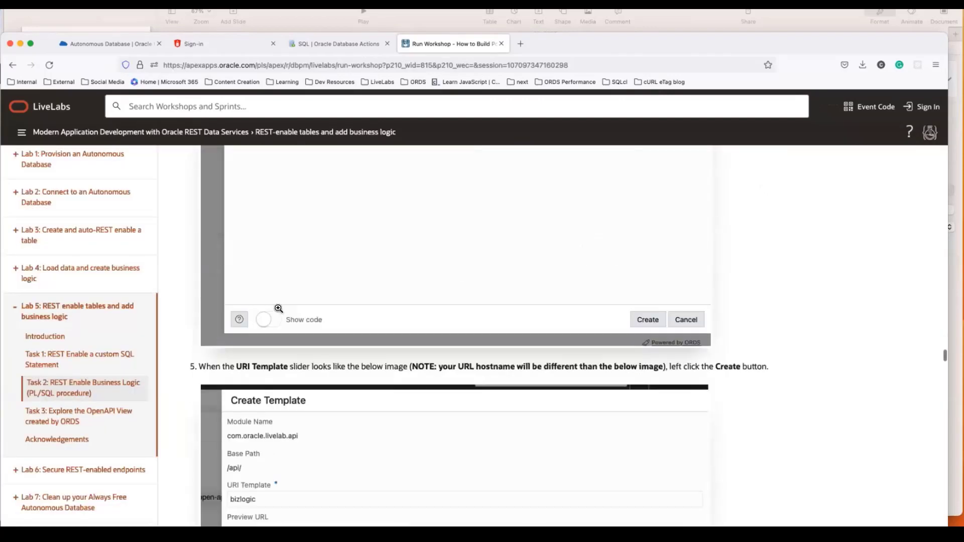
{"action": "scroll", "coordinate": [257, 301], "scroll_direction": "down", "scroll_amount": 10}
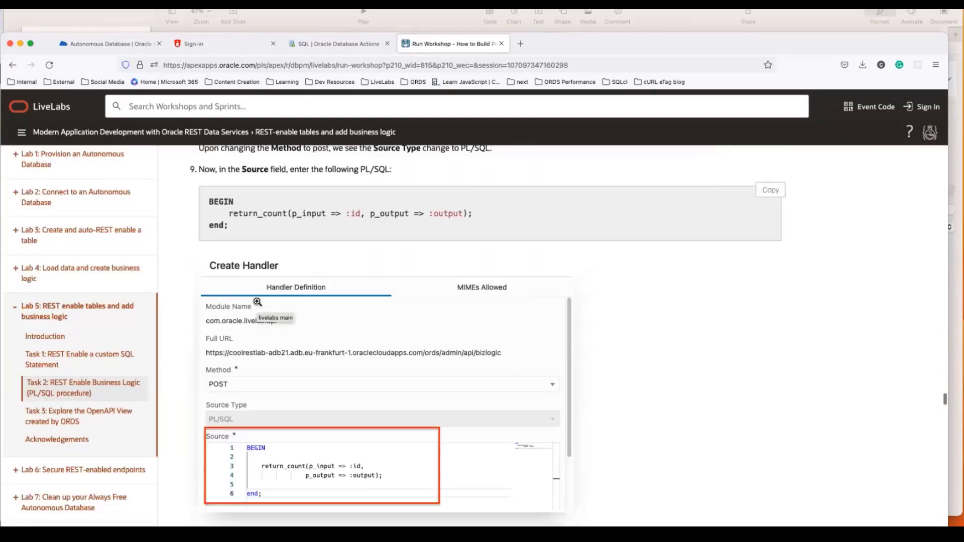
{"action": "scroll", "coordinate": [352, 324], "scroll_direction": "down", "scroll_amount": 10}
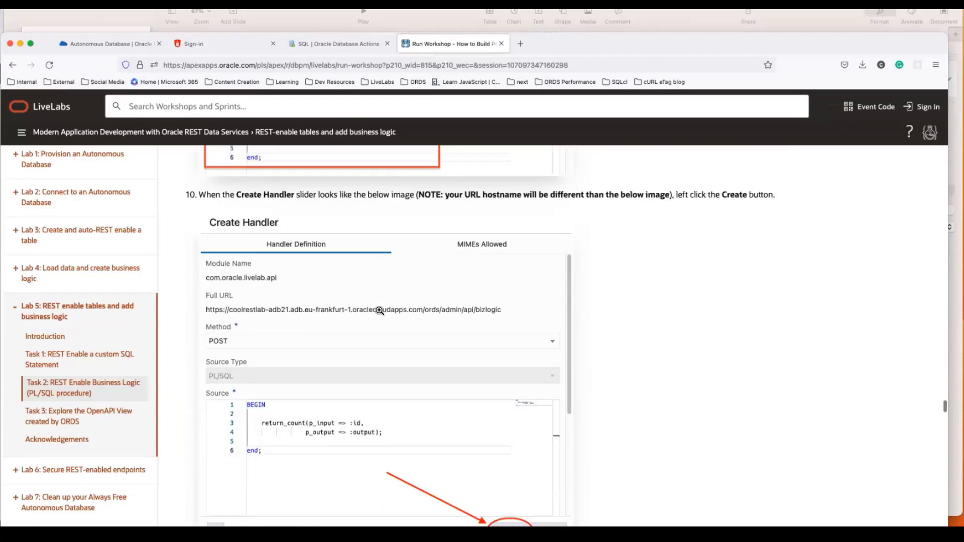
{"action": "scroll", "coordinate": [283, 322], "scroll_direction": "up", "scroll_amount": 5}
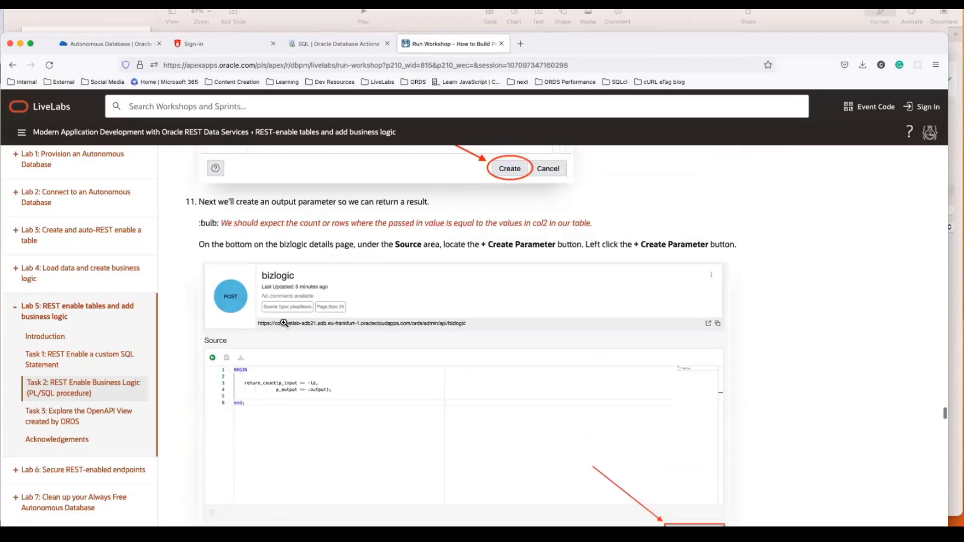
{"action": "scroll", "coordinate": [430, 257], "scroll_direction": "up", "scroll_amount": 5}
{"action": "scroll", "coordinate": [284, 369], "scroll_direction": "down", "scroll_amount": 10}
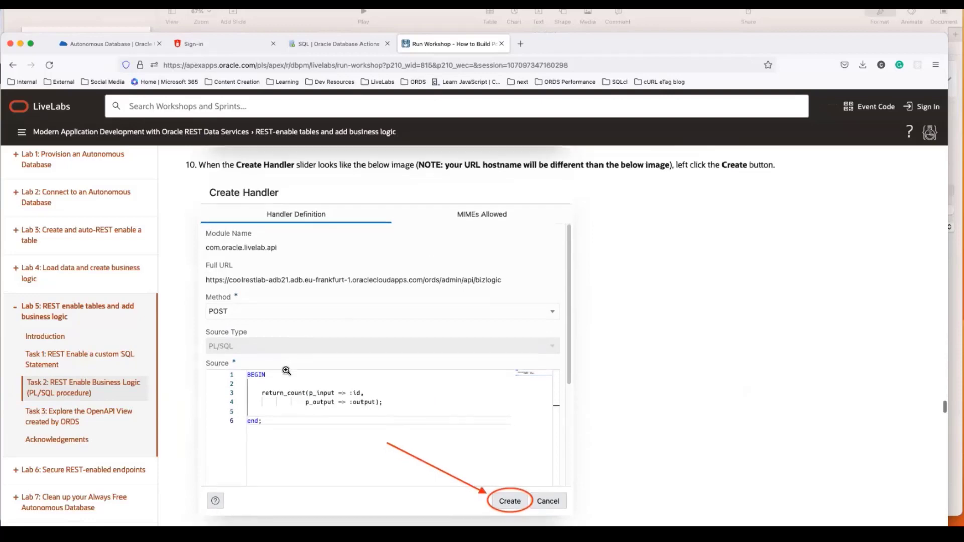
{"action": "scroll", "coordinate": [284, 364], "scroll_direction": "down", "scroll_amount": 4}
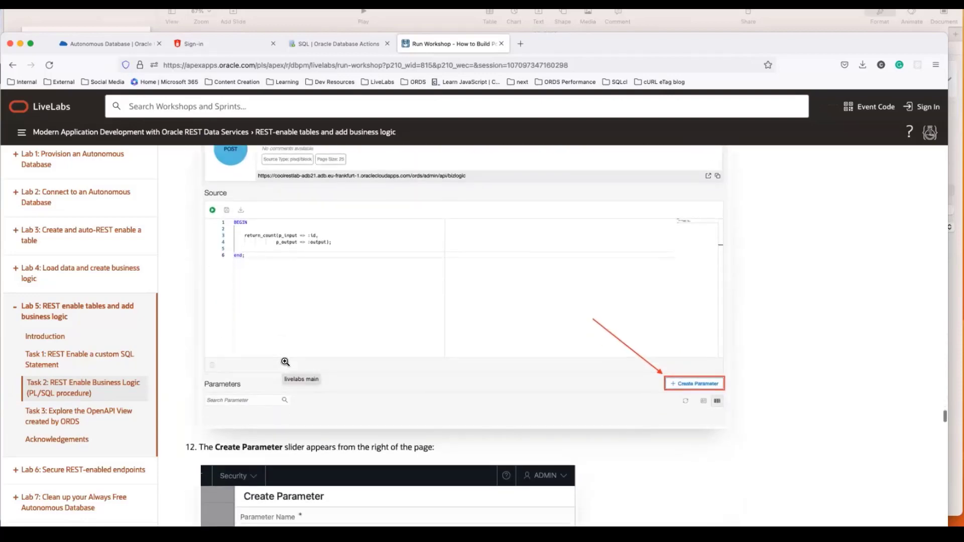
{"action": "scroll", "coordinate": [680, 295], "scroll_direction": "down", "scroll_amount": 3}
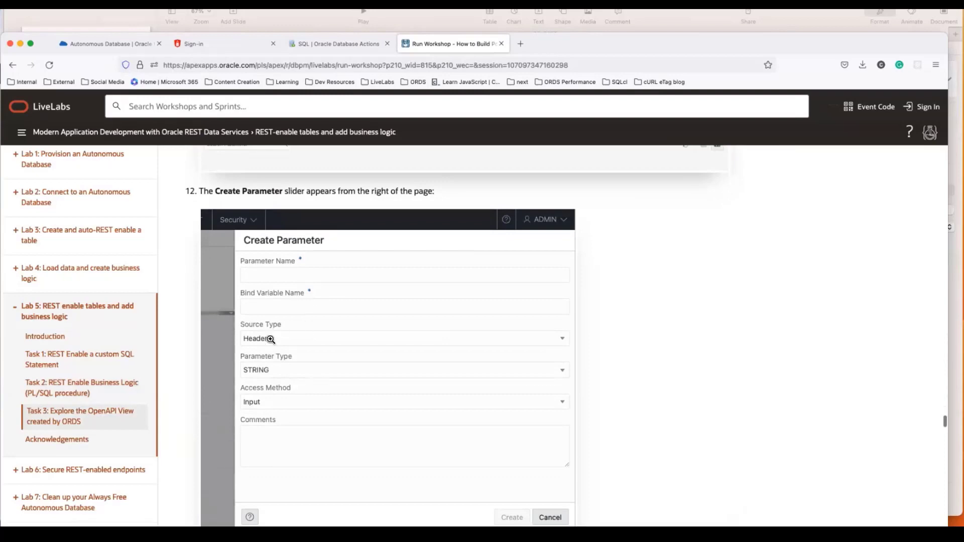
{"action": "scroll", "coordinate": [271, 339], "scroll_direction": "down", "scroll_amount": 1}
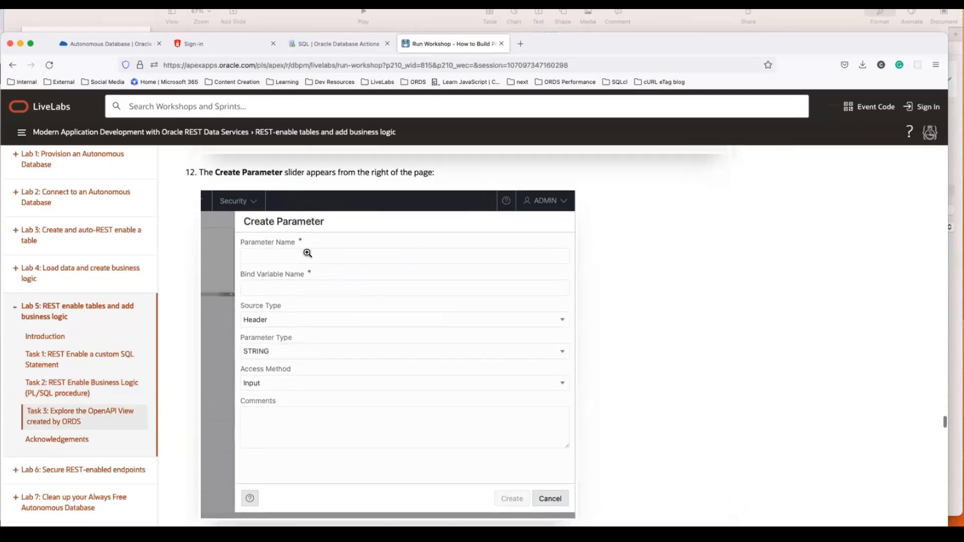
{"action": "scroll", "coordinate": [296, 323], "scroll_direction": "down", "scroll_amount": 5}
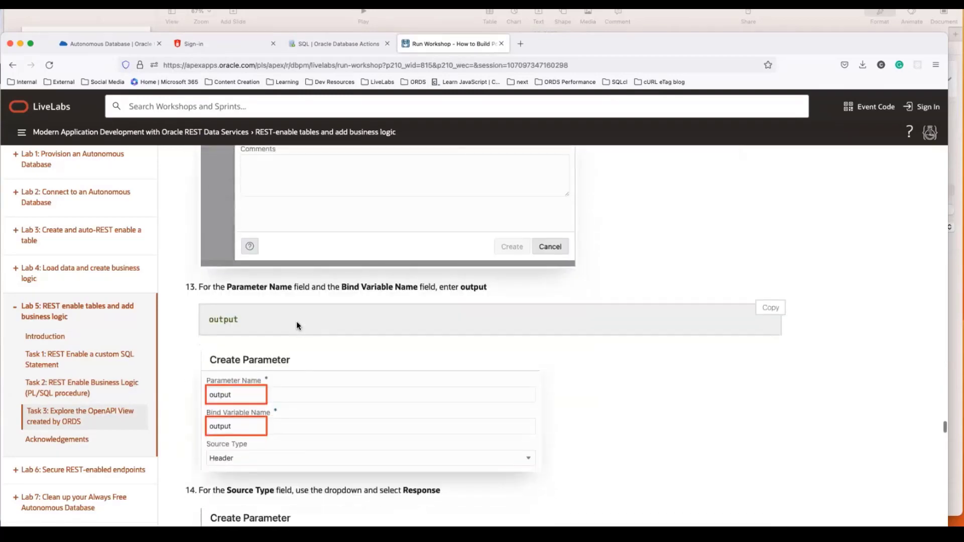
{"action": "scroll", "coordinate": [229, 317], "scroll_direction": "down", "scroll_amount": 1}
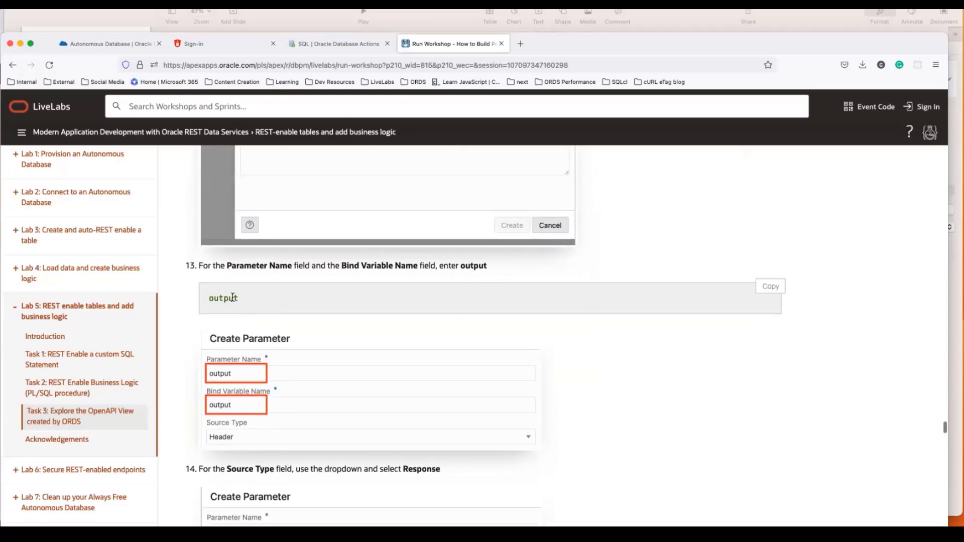
{"action": "scroll", "coordinate": [257, 372], "scroll_direction": "down", "scroll_amount": 1}
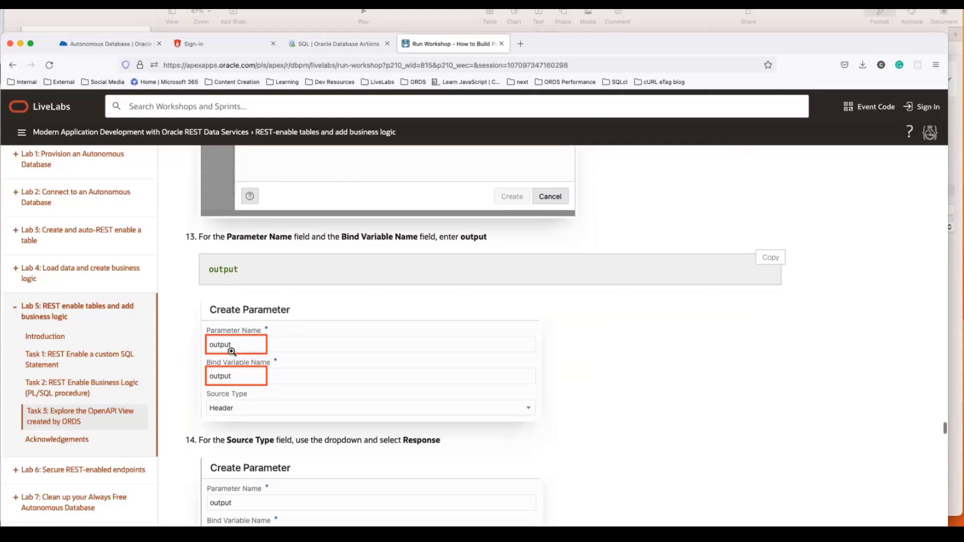
{"action": "scroll", "coordinate": [259, 322], "scroll_direction": "down", "scroll_amount": 8}
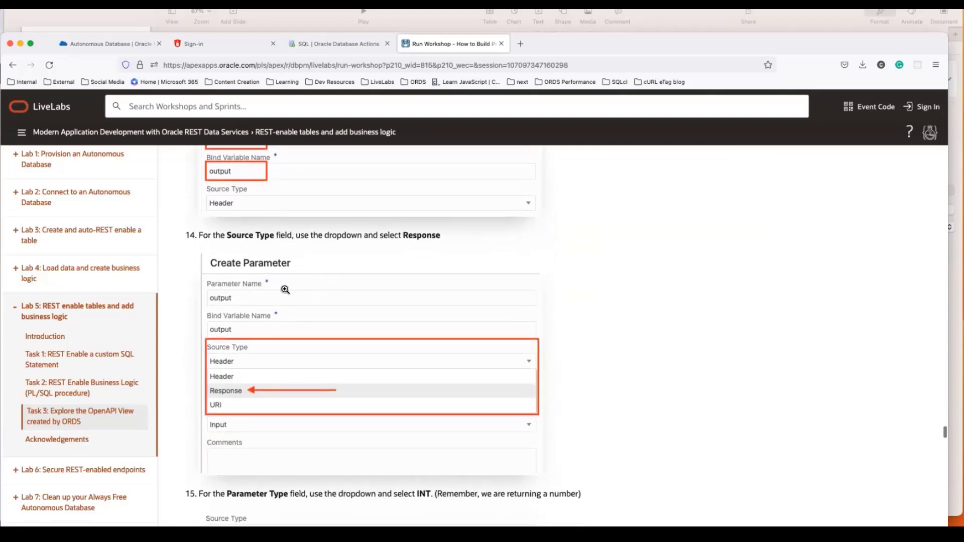
{"action": "scroll", "coordinate": [283, 290], "scroll_direction": "down", "scroll_amount": 15}
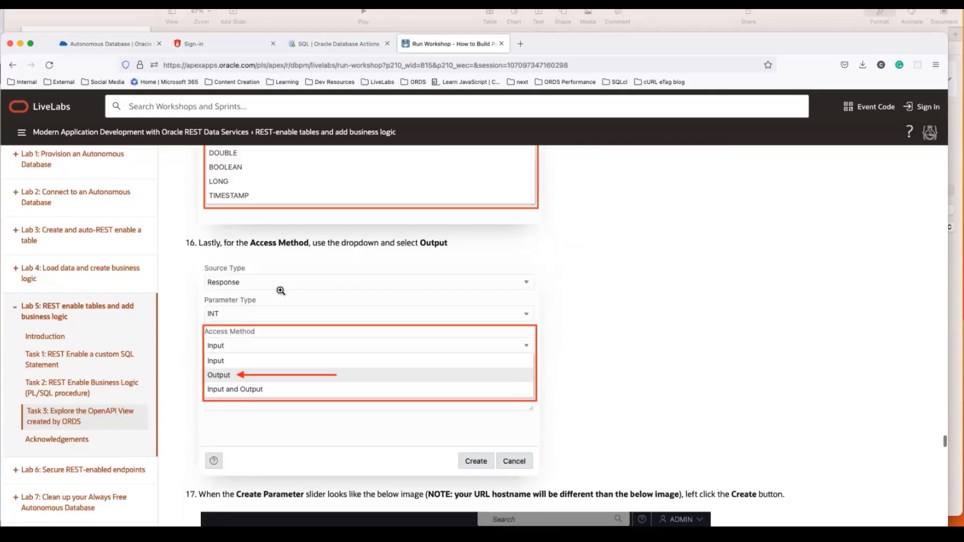
{"action": "key", "text": "ctrl+Up"}
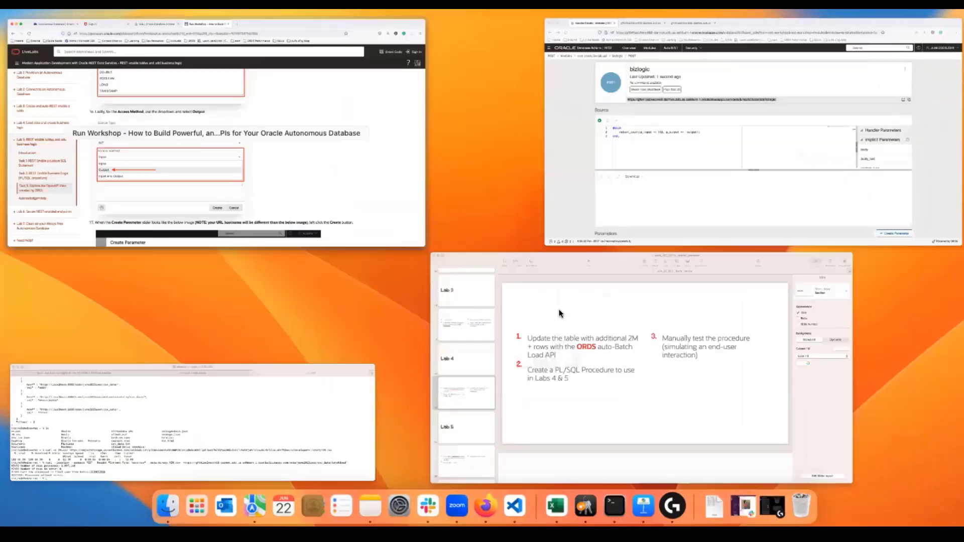
- Start a new bizlogic handler parameter named output with bind variable output
{"action": "left_click", "coordinate": [734, 129]}
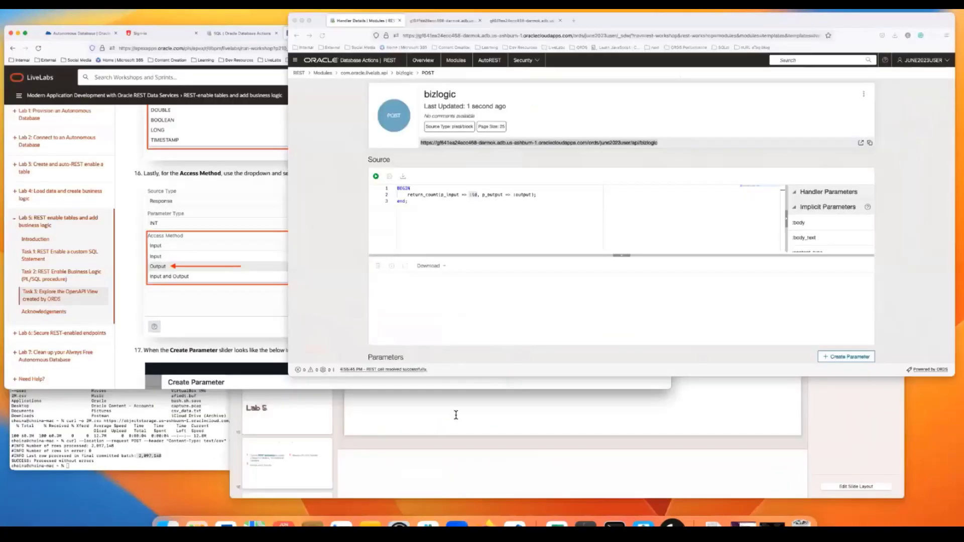
{"action": "left_click", "coordinate": [821, 494]}
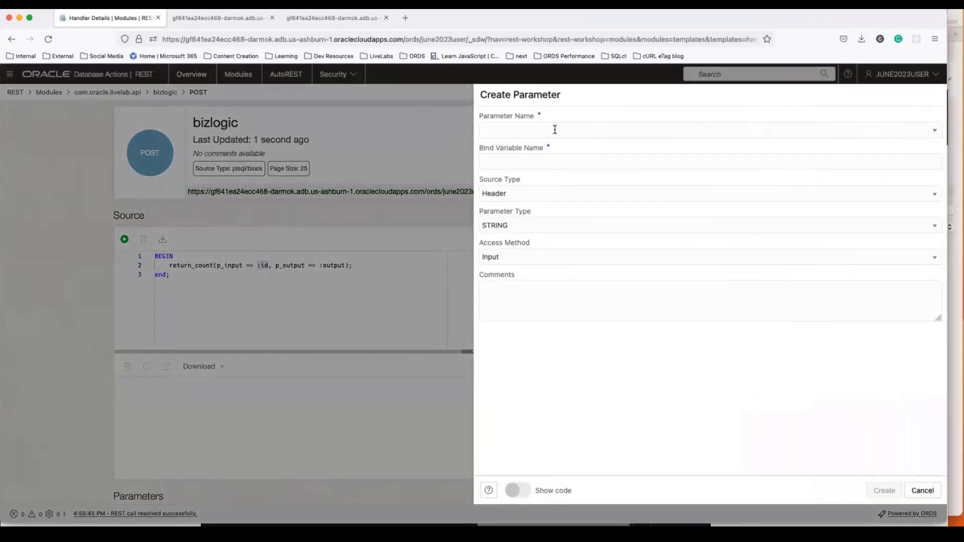
{"action": "left_click", "coordinate": [554, 129]}
{"action": "type", "text": "out"}
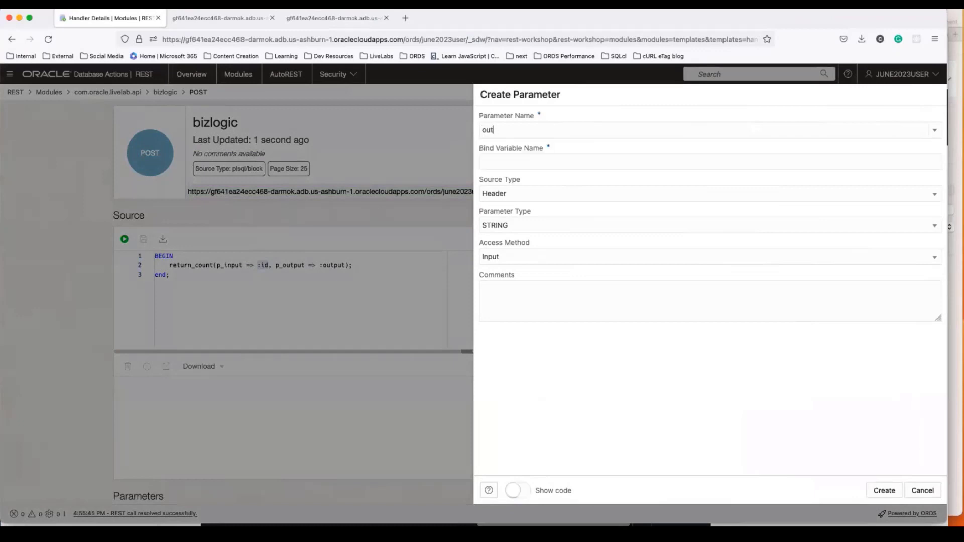
{"action": "type", "text": "uputtp[ut"}
{"action": "key", "text": "BackSpace"}
{"action": "key", "text": "BackSpace"}
{"action": "key", "text": "BackSpace"}
- Set the output parameter's type to INT, leaving source type and access method unchanged
{"action": "left_click", "coordinate": [552, 225]}
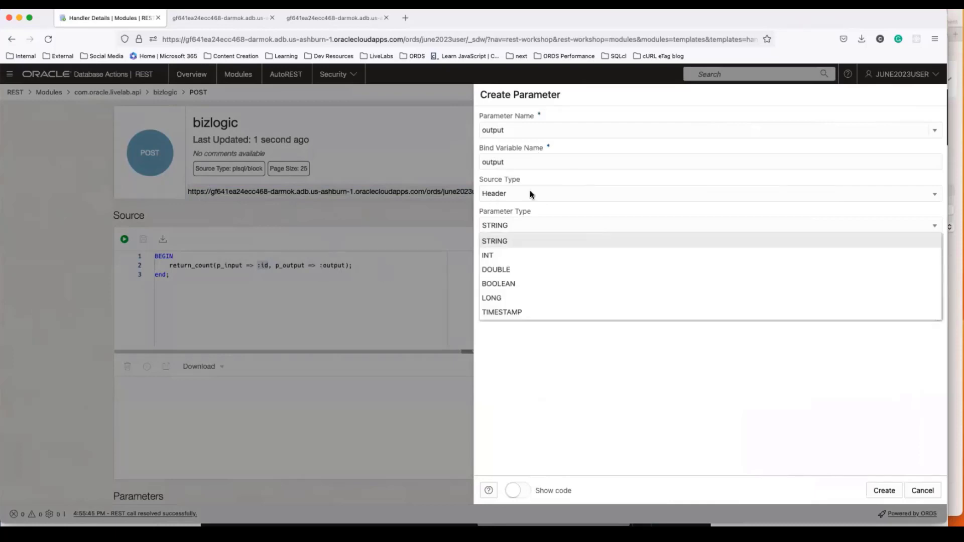
{"action": "left_click", "coordinate": [540, 192]}
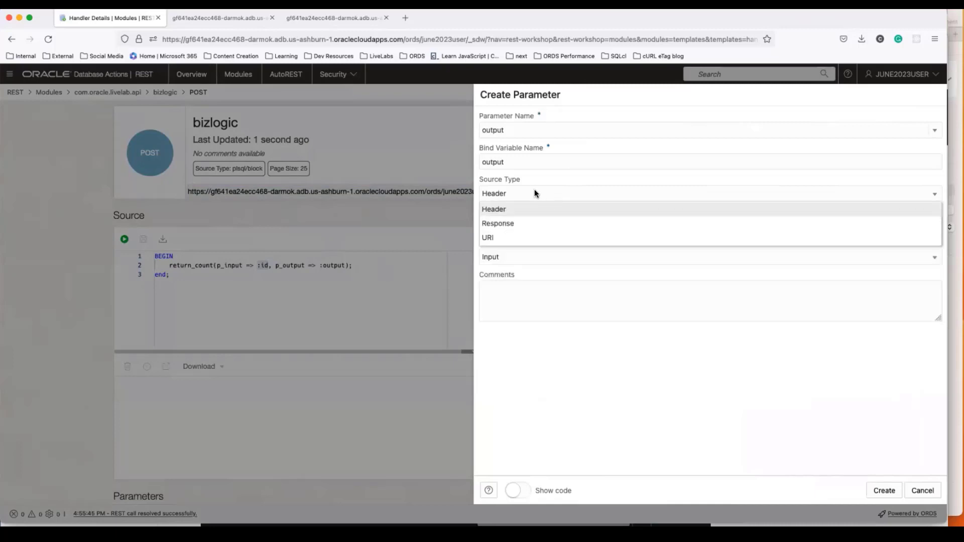
{"action": "left_click", "coordinate": [517, 207]}
{"action": "left_click", "coordinate": [526, 227]}
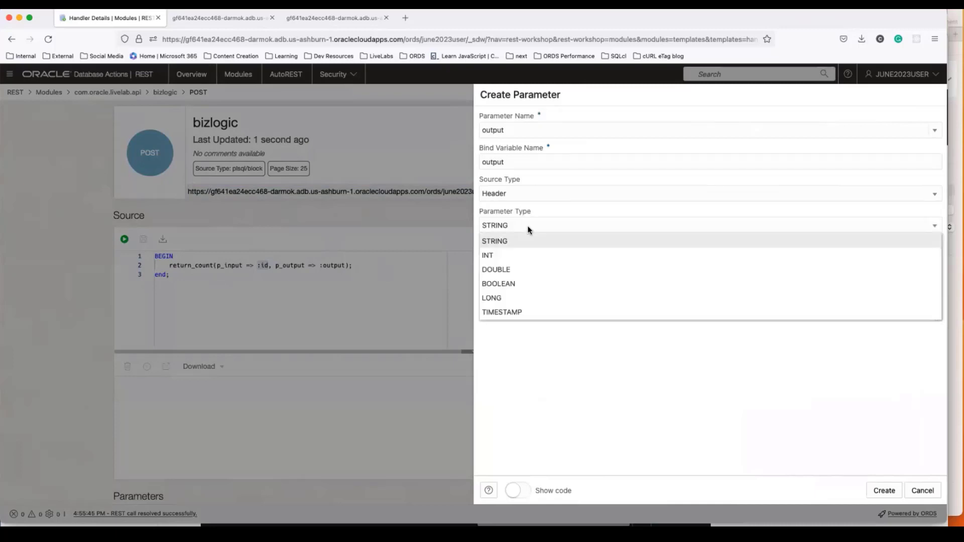
{"action": "left_click", "coordinate": [511, 252]}
{"action": "left_click", "coordinate": [547, 257]}
{"action": "left_click", "coordinate": [542, 258]}
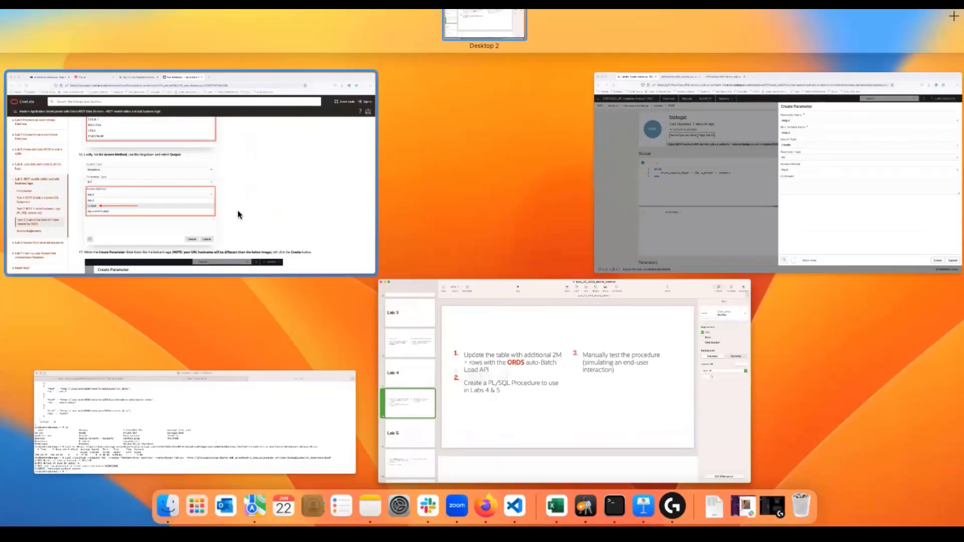
- Scroll LiveLabs to steps 15–17 showing Response source, INT type and Output access
{"action": "left_click", "coordinate": [237, 210]}
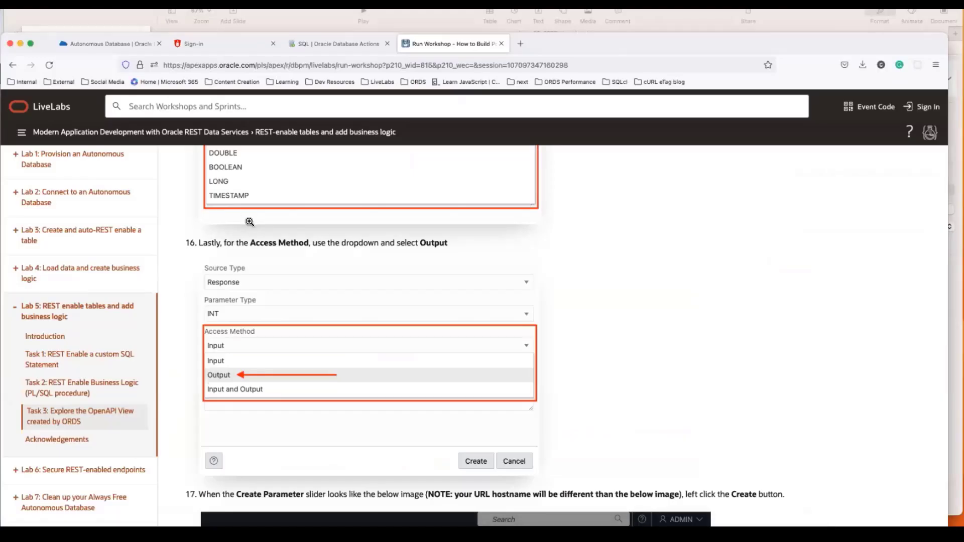
{"action": "scroll", "coordinate": [263, 315], "scroll_direction": "up", "scroll_amount": 3}
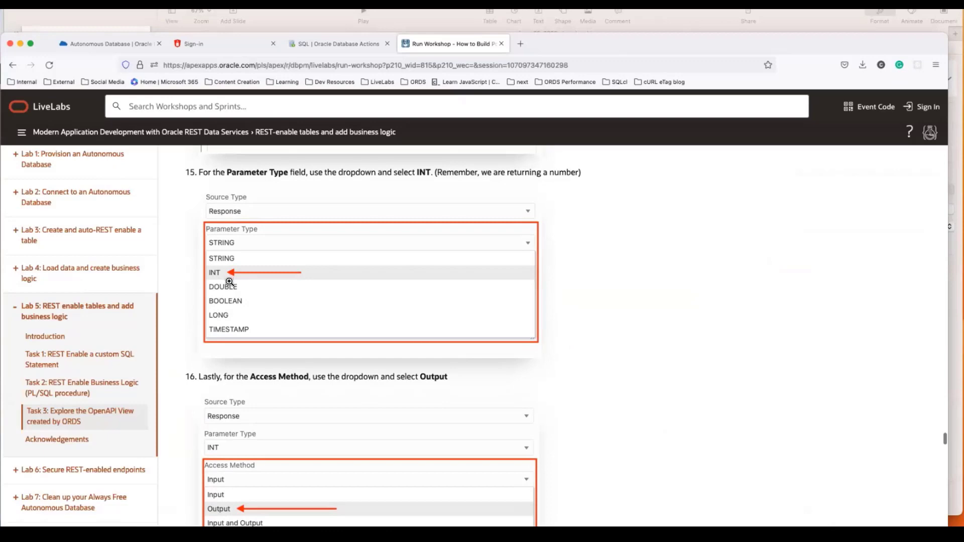
{"action": "scroll", "coordinate": [214, 281], "scroll_direction": "down", "scroll_amount": 3}
{"action": "scroll", "coordinate": [214, 281], "scroll_direction": "down", "scroll_amount": 8}
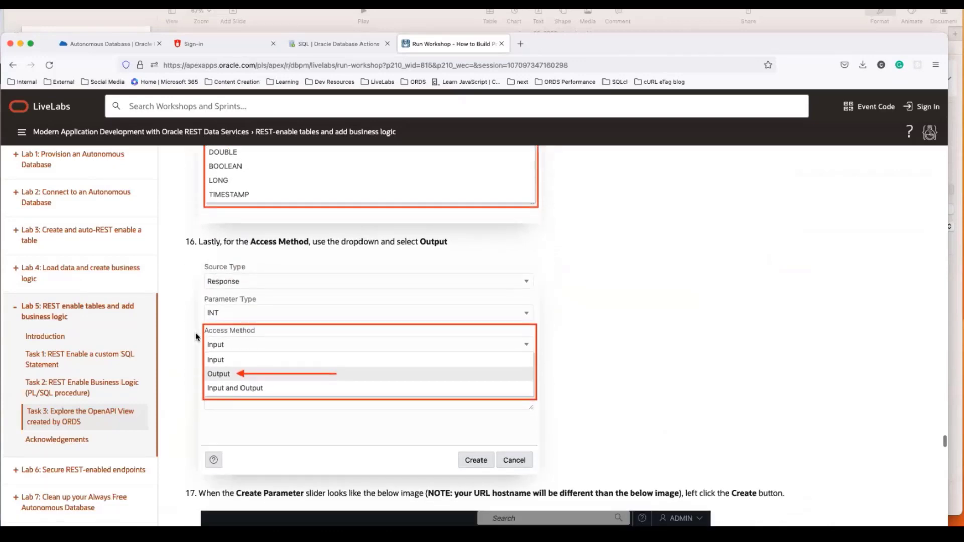
{"action": "scroll", "coordinate": [238, 357], "scroll_direction": "down", "scroll_amount": 1}
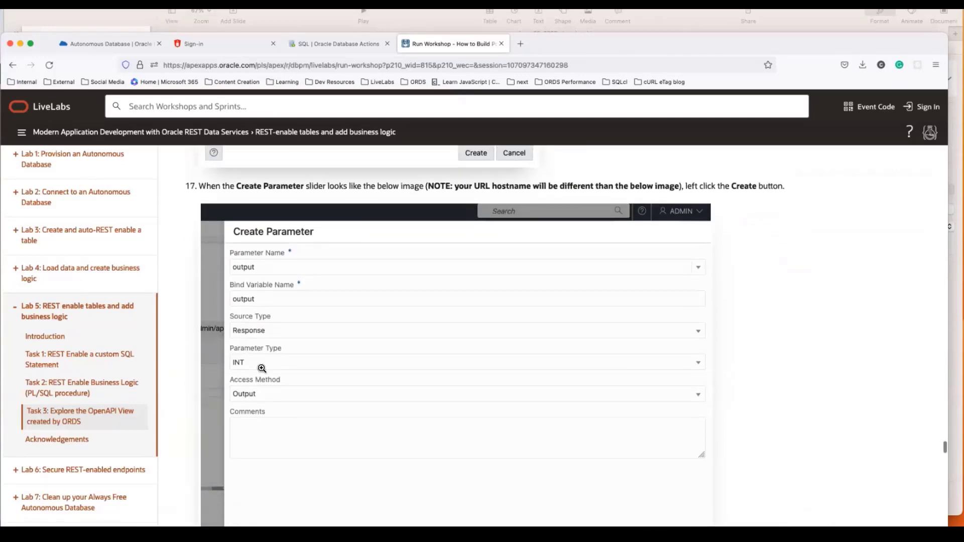
{"action": "scroll", "coordinate": [284, 346], "scroll_direction": "down", "scroll_amount": 1}
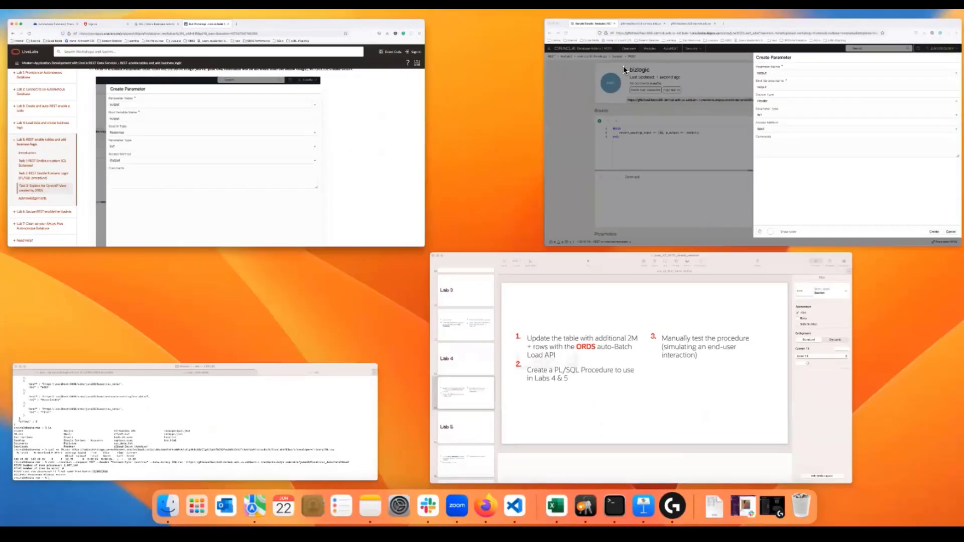
- Set the output parameter's source type to Response and check the handler's Parameters table
{"action": "left_click", "coordinate": [597, 239]}
{"action": "left_click", "coordinate": [530, 191]}
{"action": "left_click", "coordinate": [520, 222]}
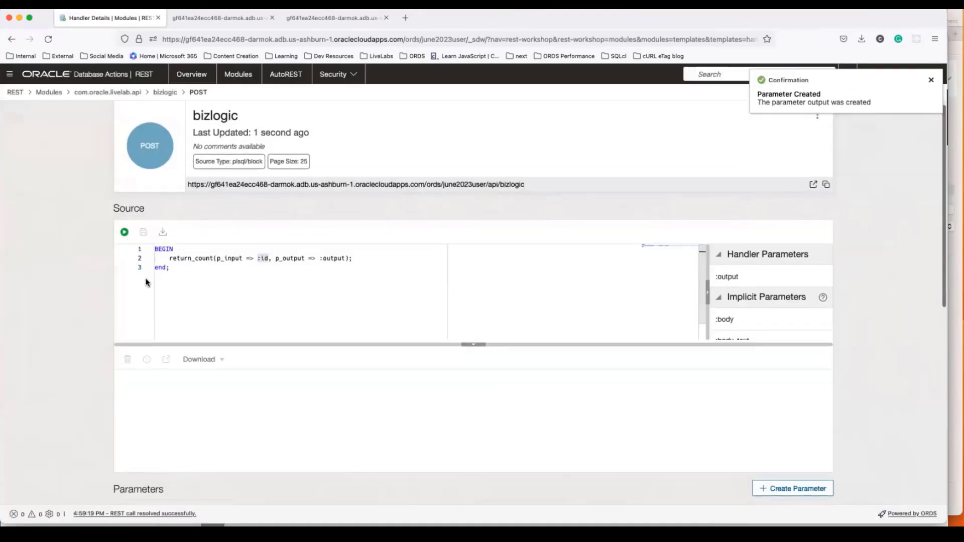
{"action": "scroll", "coordinate": [166, 289], "scroll_direction": "down", "scroll_amount": 1}
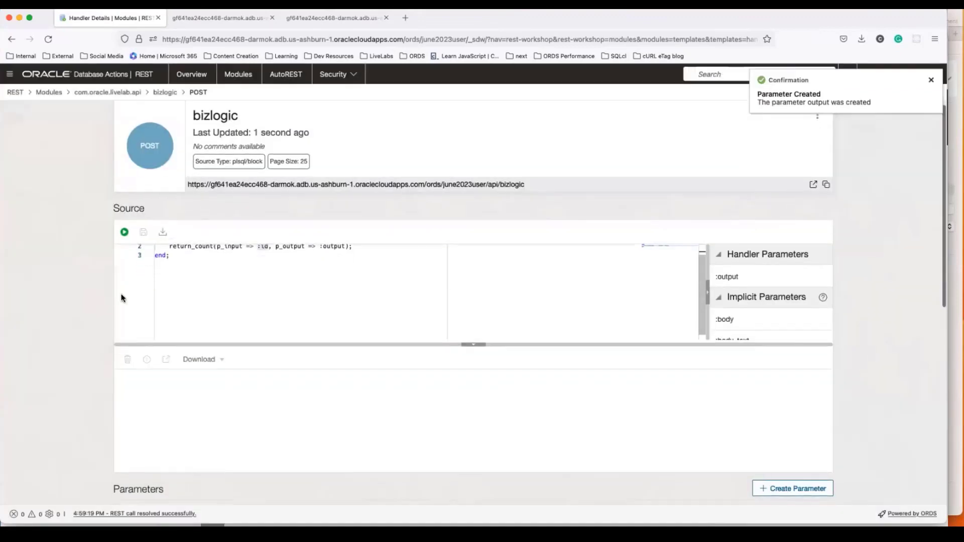
{"action": "scroll", "coordinate": [91, 293], "scroll_direction": "up", "scroll_amount": 1}
{"action": "scroll", "coordinate": [242, 292], "scroll_direction": "up", "scroll_amount": 1}
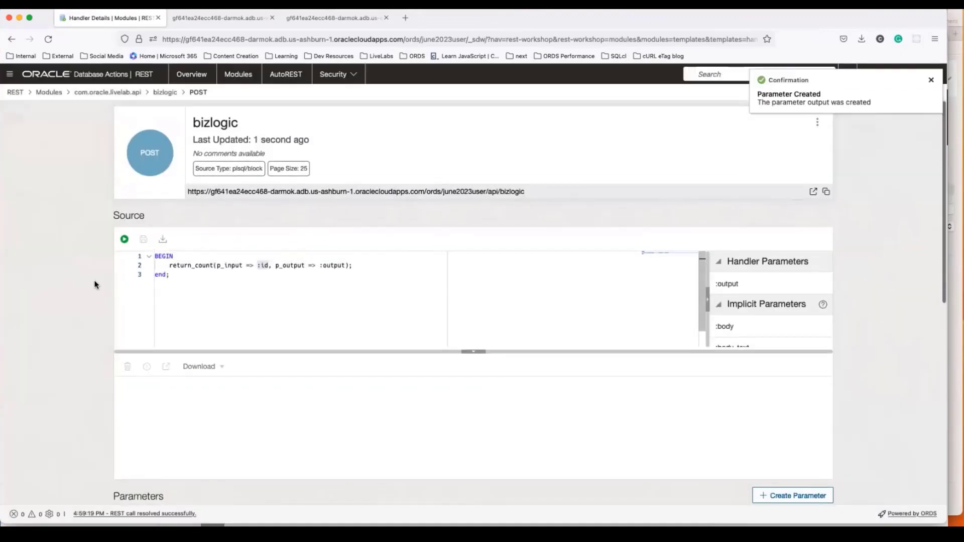
{"action": "scroll", "coordinate": [96, 275], "scroll_direction": "down", "scroll_amount": 3}
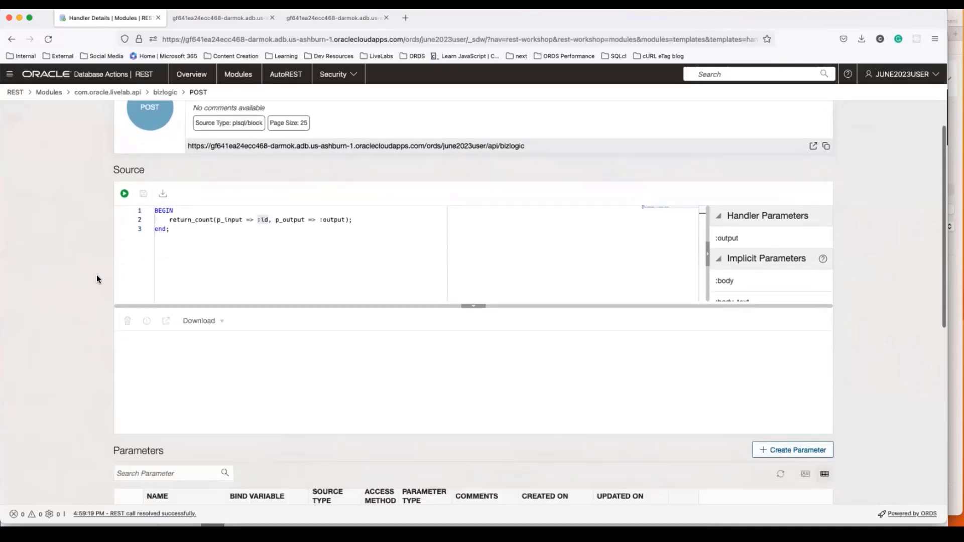
- Read ahead in the LiveLabs workshop to the cURL testing steps
{"action": "scroll", "coordinate": [57, 296], "scroll_direction": "up", "scroll_amount": 1}
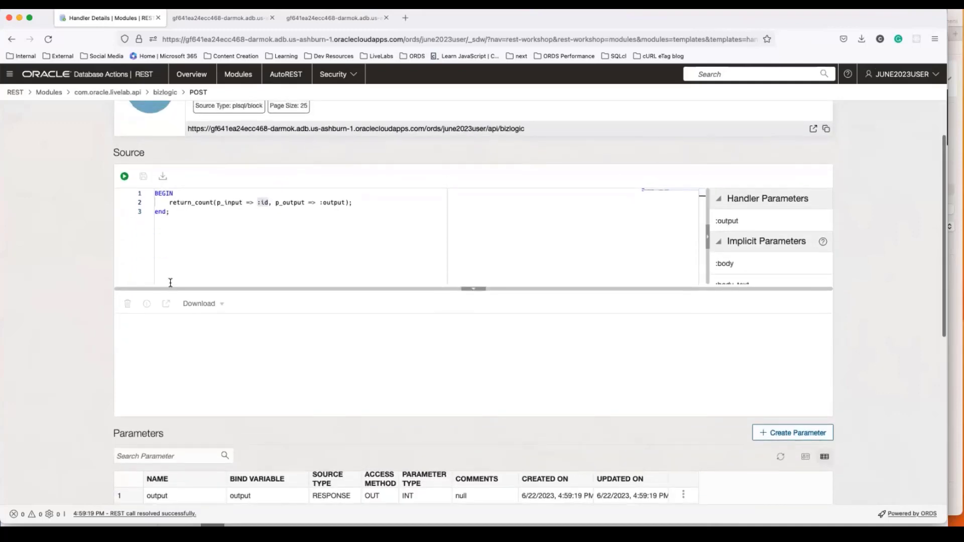
{"action": "scroll", "coordinate": [65, 296], "scroll_direction": "up", "scroll_amount": 1}
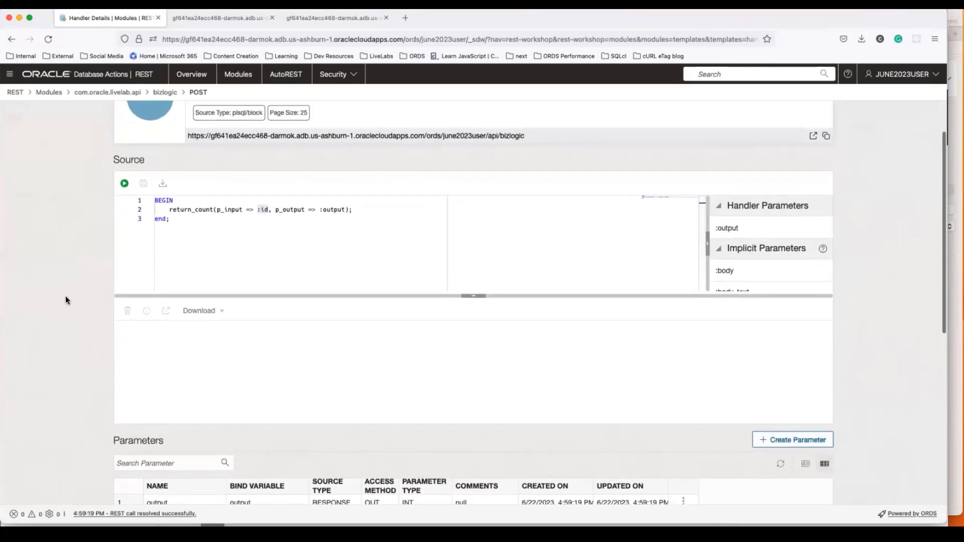
{"action": "key", "text": "ctrl+Up"}
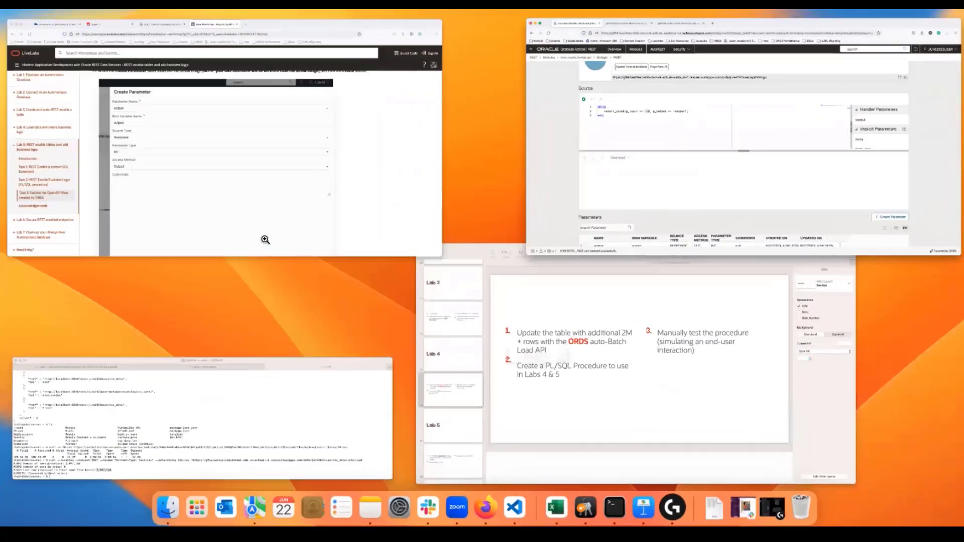
{"action": "left_click", "coordinate": [265, 238]}
{"action": "scroll", "coordinate": [266, 239], "scroll_direction": "down", "scroll_amount": 10}
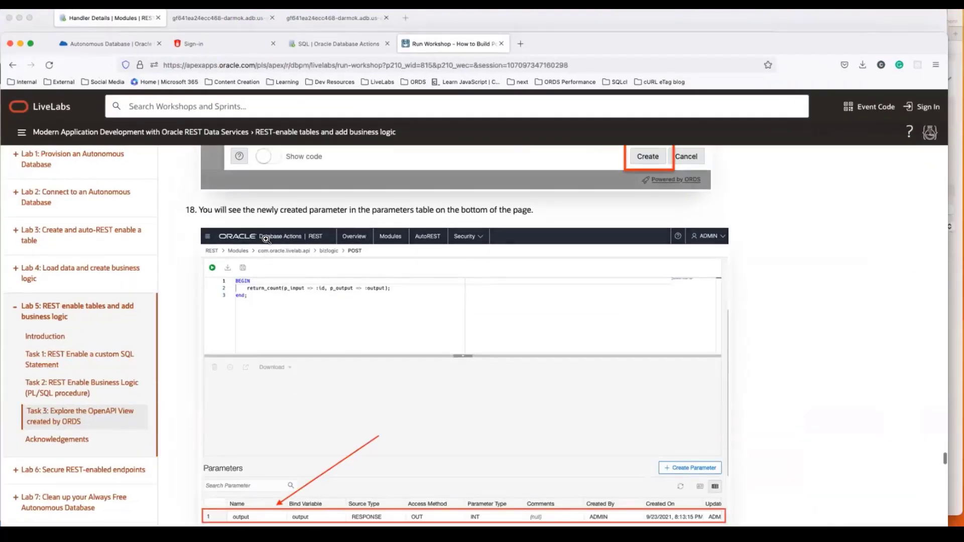
{"action": "scroll", "coordinate": [266, 239], "scroll_direction": "down", "scroll_amount": 10}
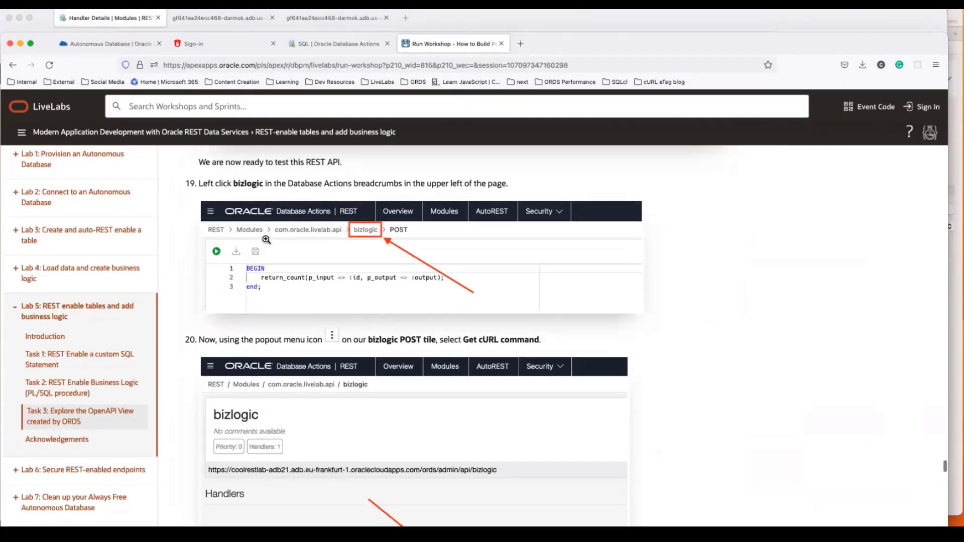
{"action": "scroll", "coordinate": [266, 240], "scroll_direction": "down", "scroll_amount": 5}
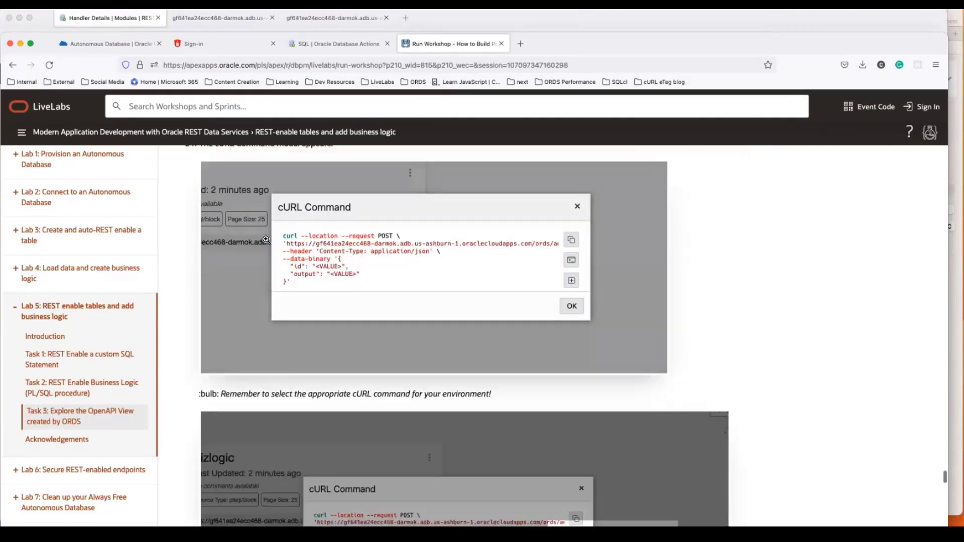
{"action": "key", "text": "ctrl+Up"}
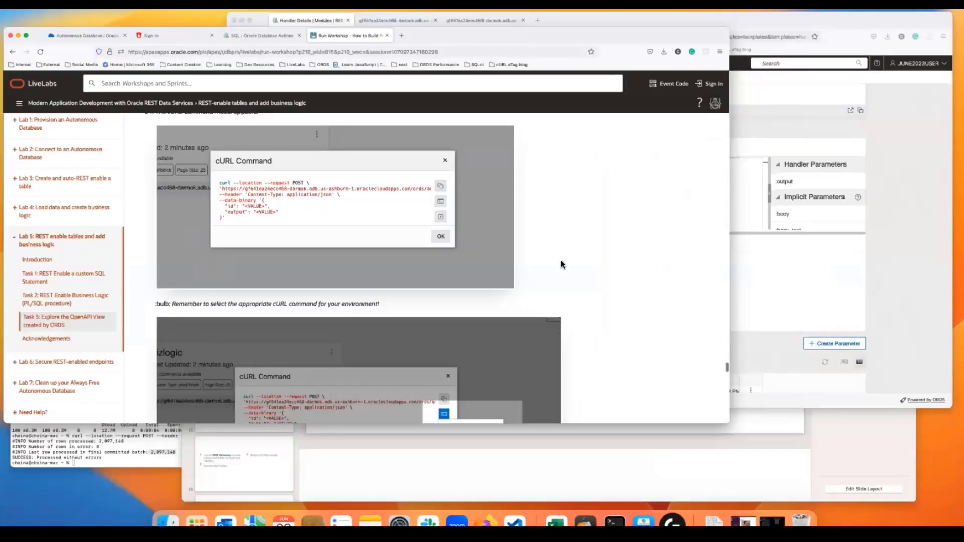
- Return to the com.oracle.livelab.api templates and choose Get cURL commands for bizlogic
{"action": "left_click", "coordinate": [567, 116]}
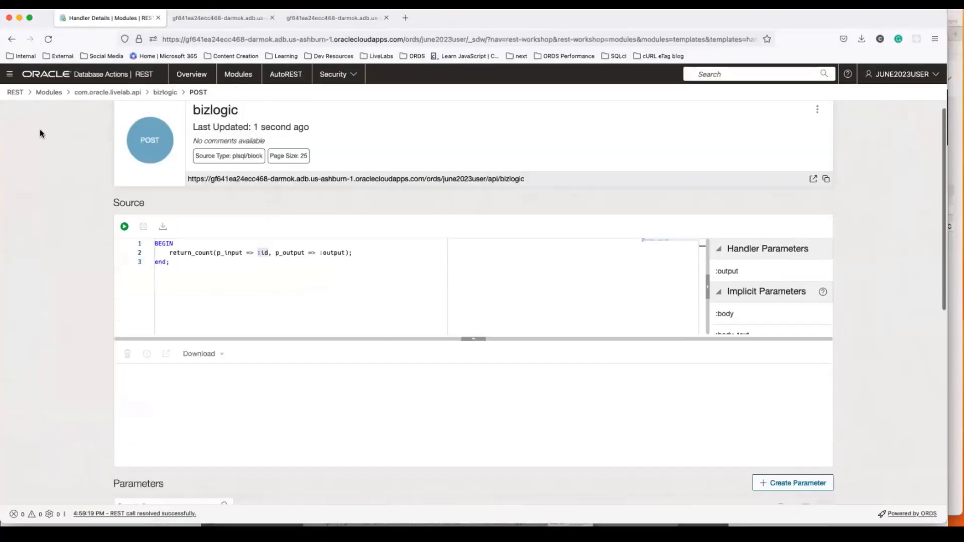
{"action": "left_click", "coordinate": [161, 92]}
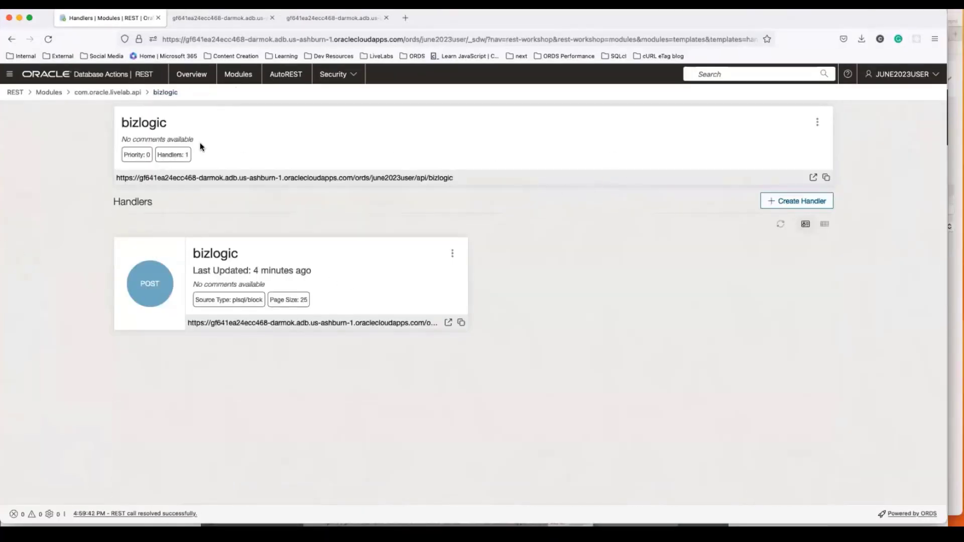
{"action": "left_click", "coordinate": [105, 92]}
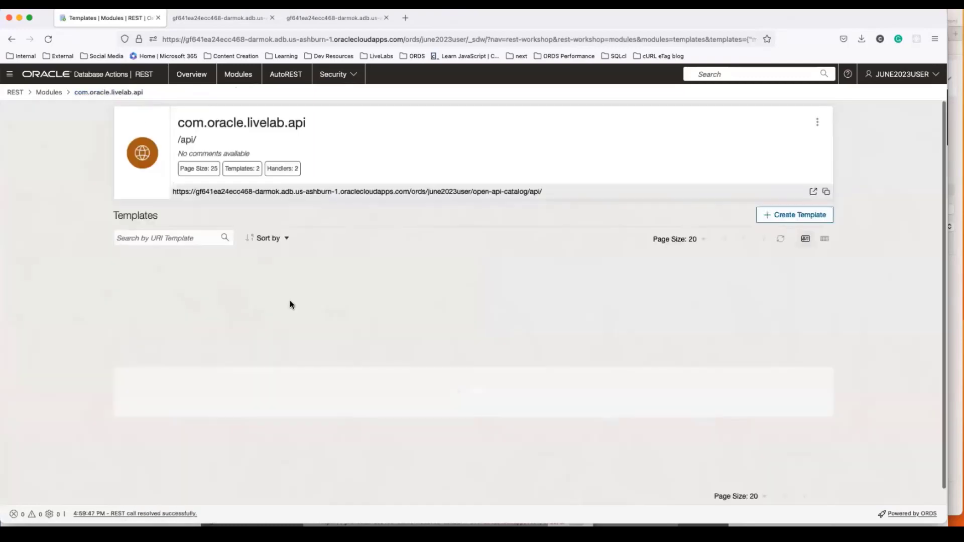
{"action": "left_click", "coordinate": [144, 285]}
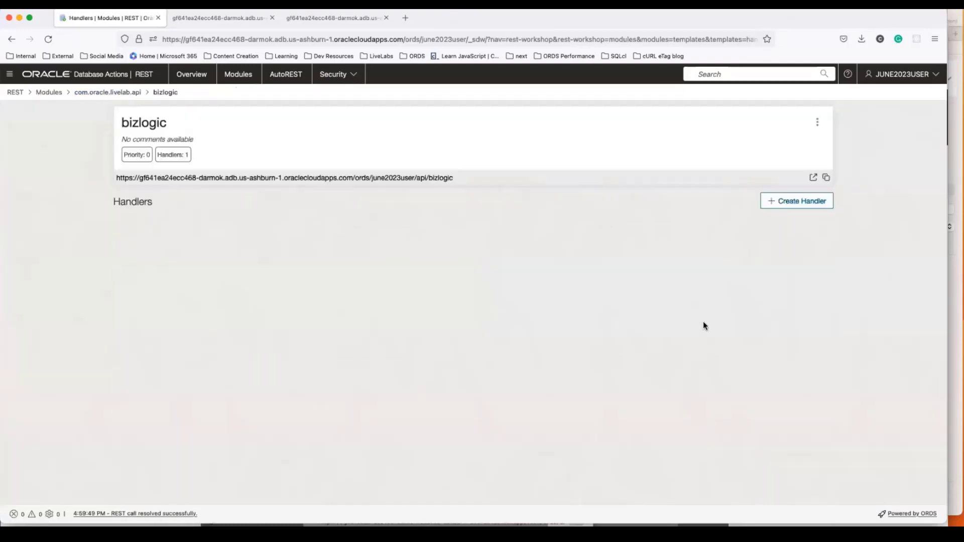
{"action": "left_click", "coordinate": [107, 93]}
{"action": "left_click", "coordinate": [452, 284]}
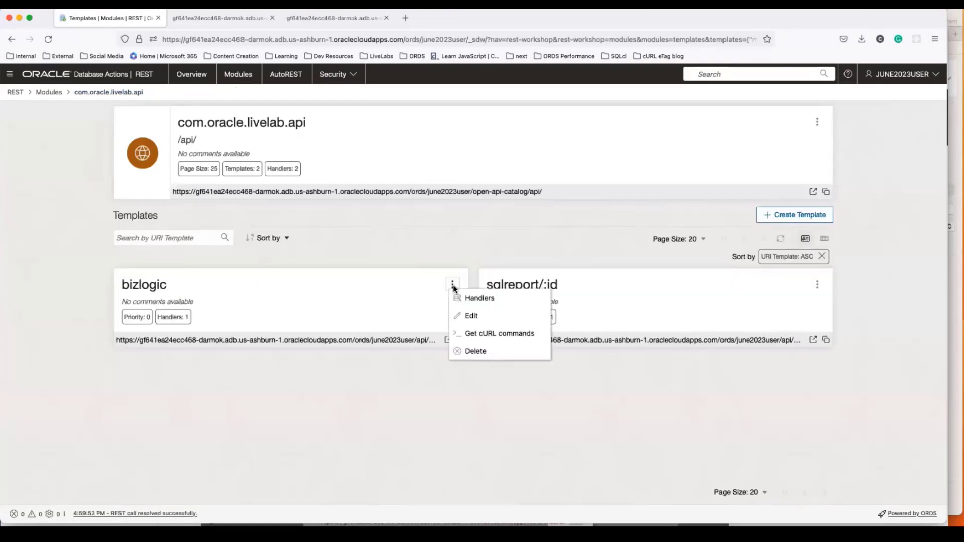
{"action": "left_click", "coordinate": [489, 348]}
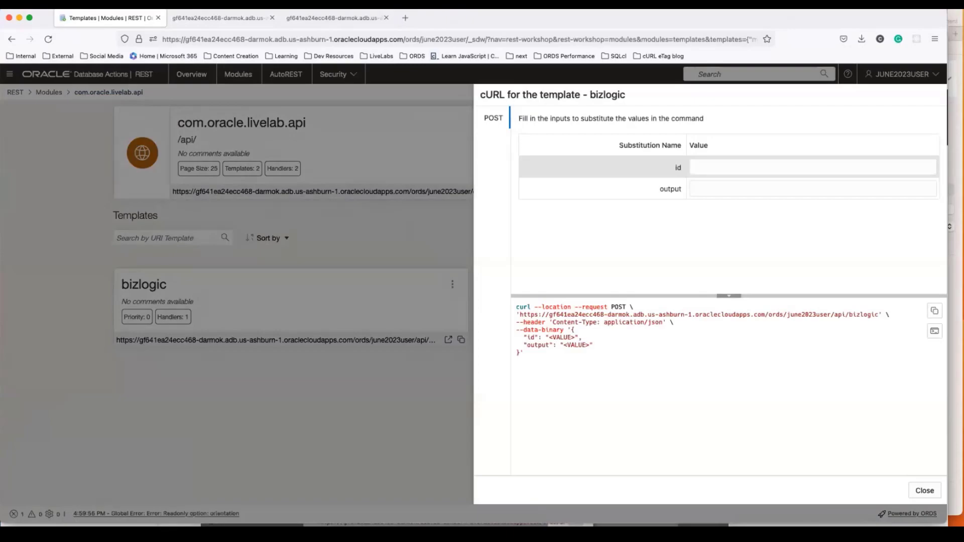
- Compare the LiveLabs cURL instructions with the Database Actions cURL panel
{"action": "key", "text": "ctrl+Up"}
{"action": "left_click", "coordinate": [412, 226]}
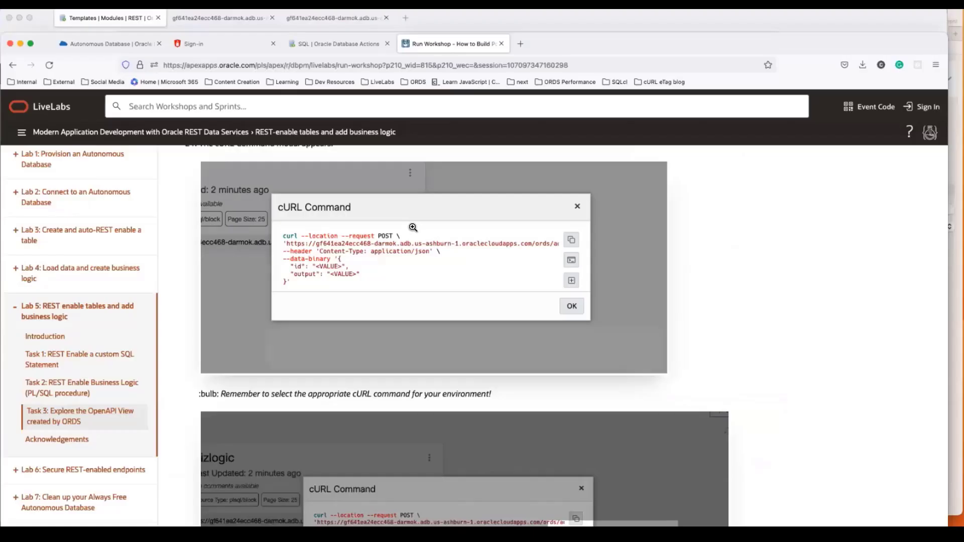
{"action": "scroll", "coordinate": [366, 235], "scroll_direction": "up", "scroll_amount": 4}
{"action": "scroll", "coordinate": [324, 242], "scroll_direction": "down", "scroll_amount": 2}
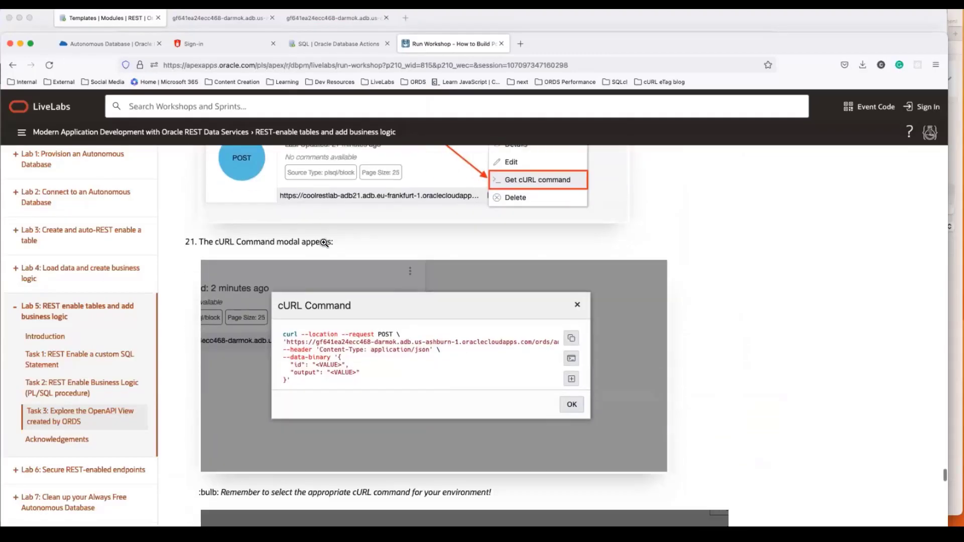
{"action": "scroll", "coordinate": [323, 243], "scroll_direction": "down", "scroll_amount": 2}
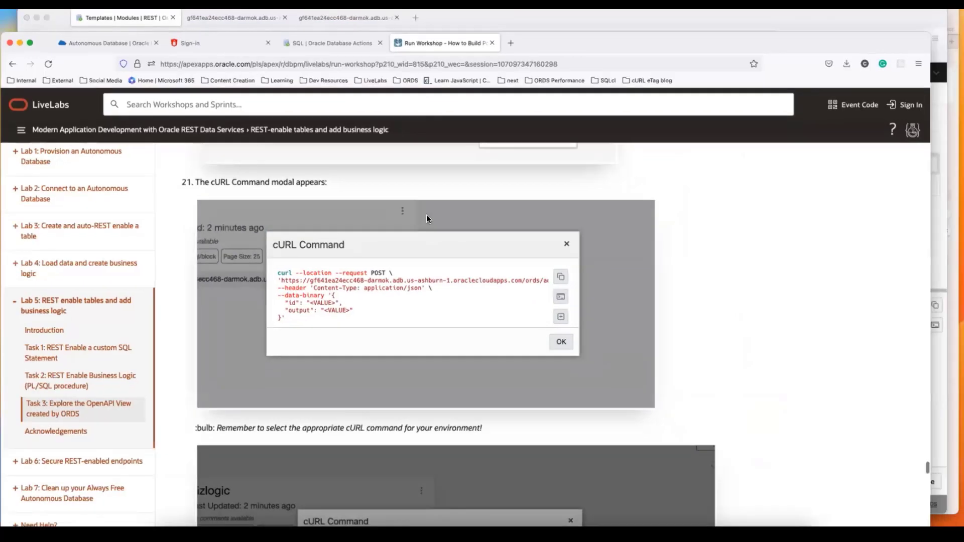
{"action": "key", "text": "ctrl+Up"}
{"action": "left_click", "coordinate": [784, 146]}
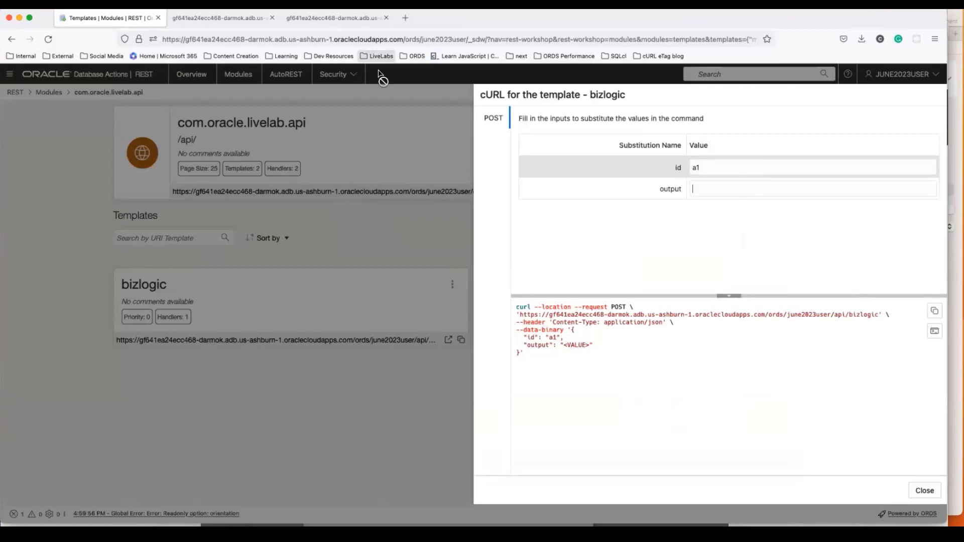
{"action": "key", "text": "super+grave"}
{"action": "key", "text": "ctrl+Up"}
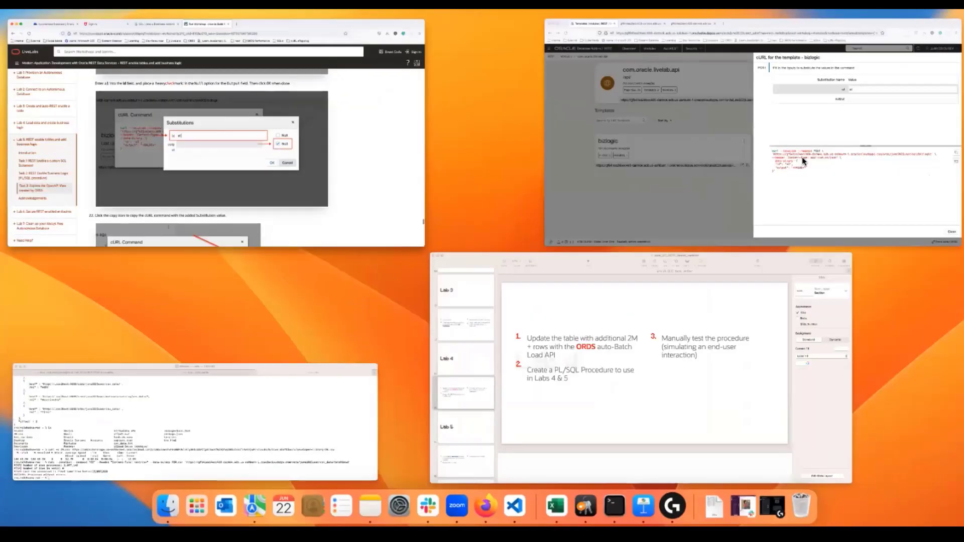
{"action": "left_click", "coordinate": [802, 156]}
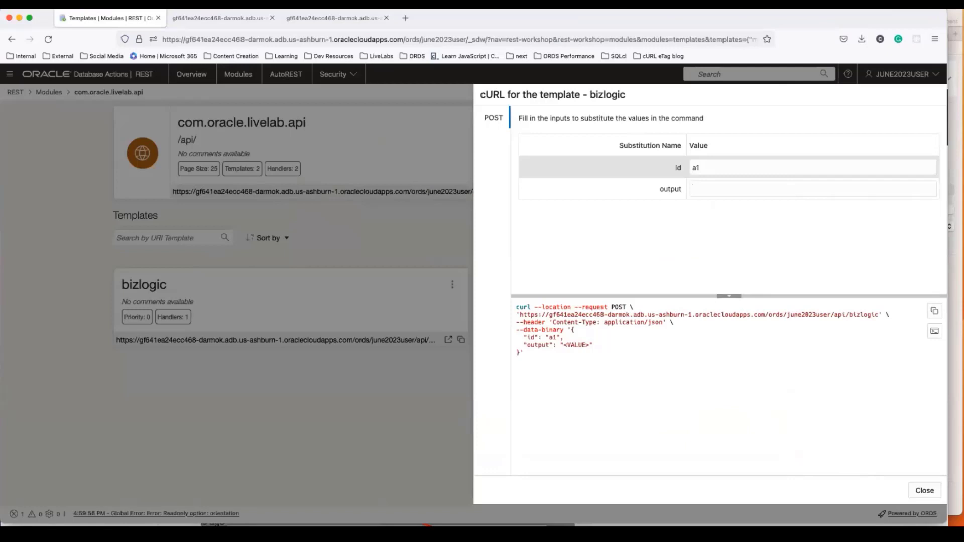
- Format the bizlogic cURL command for Bash, set id to a1, and copy it
{"action": "left_click", "coordinate": [934, 331]}
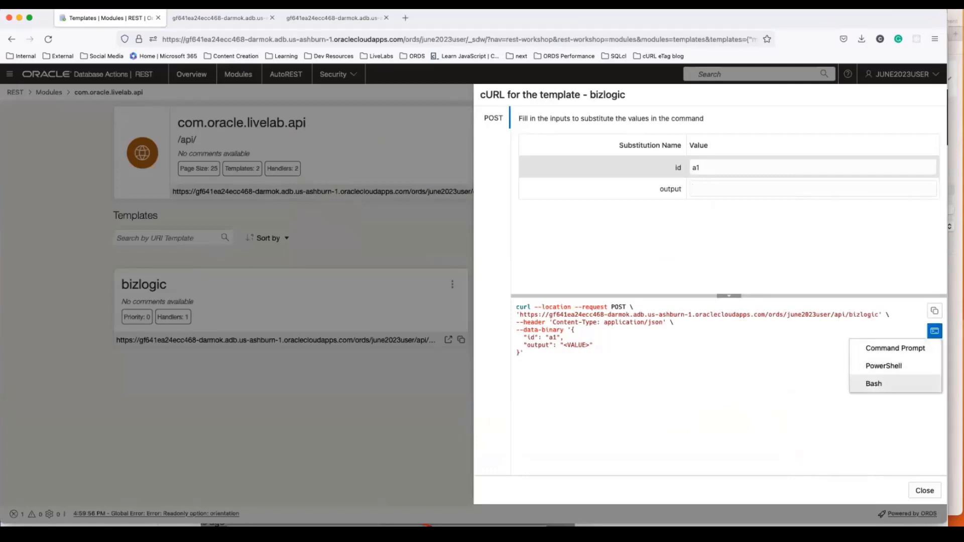
{"action": "left_click", "coordinate": [876, 383]}
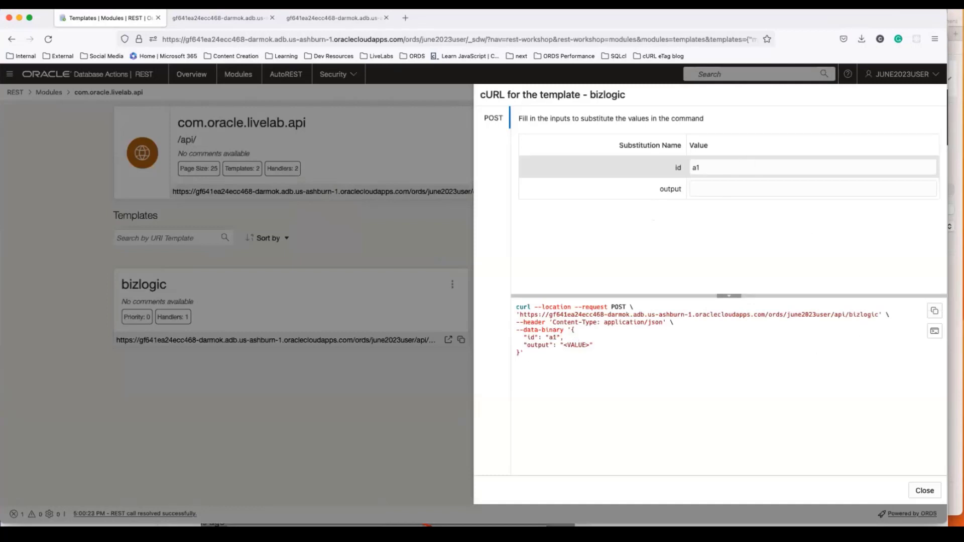
{"action": "left_click", "coordinate": [934, 331]}
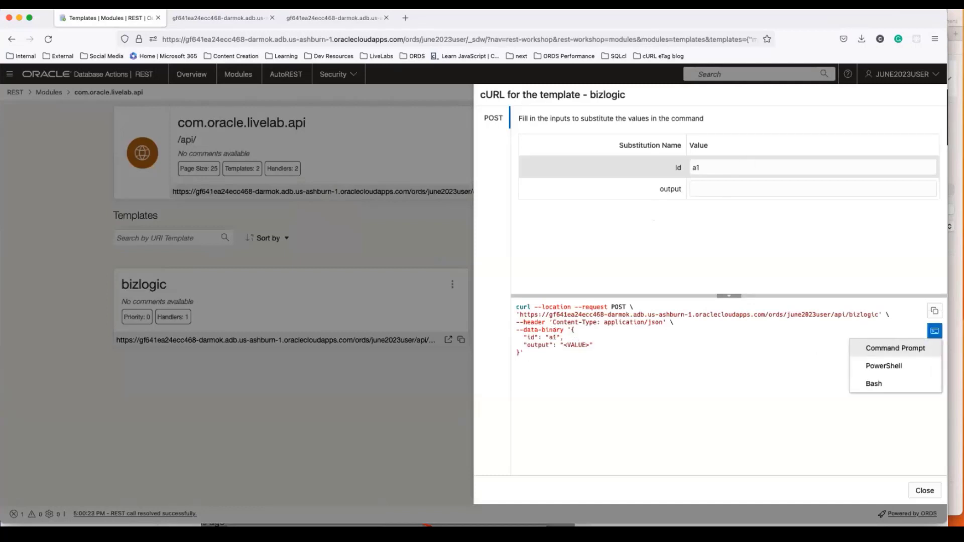
{"action": "left_click", "coordinate": [872, 383]}
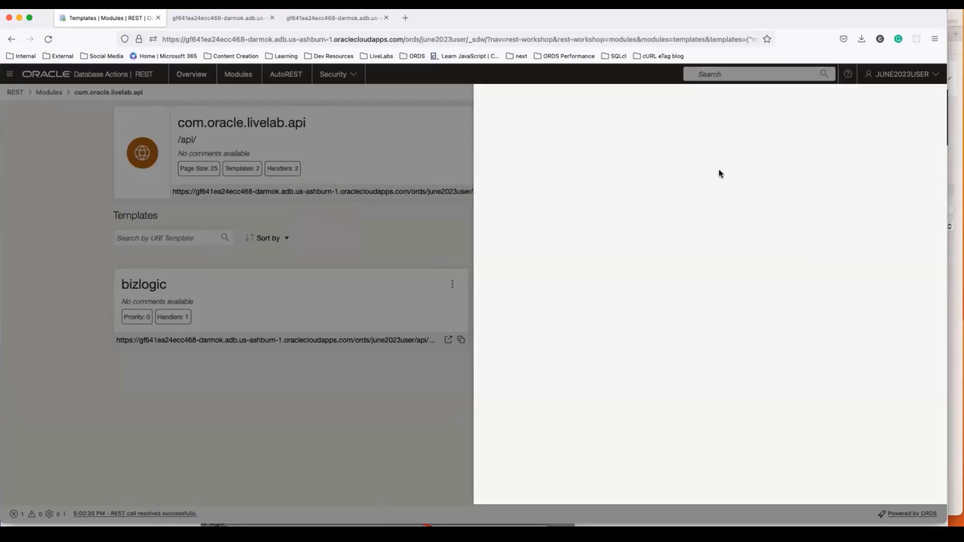
{"action": "type", "text": "1"}
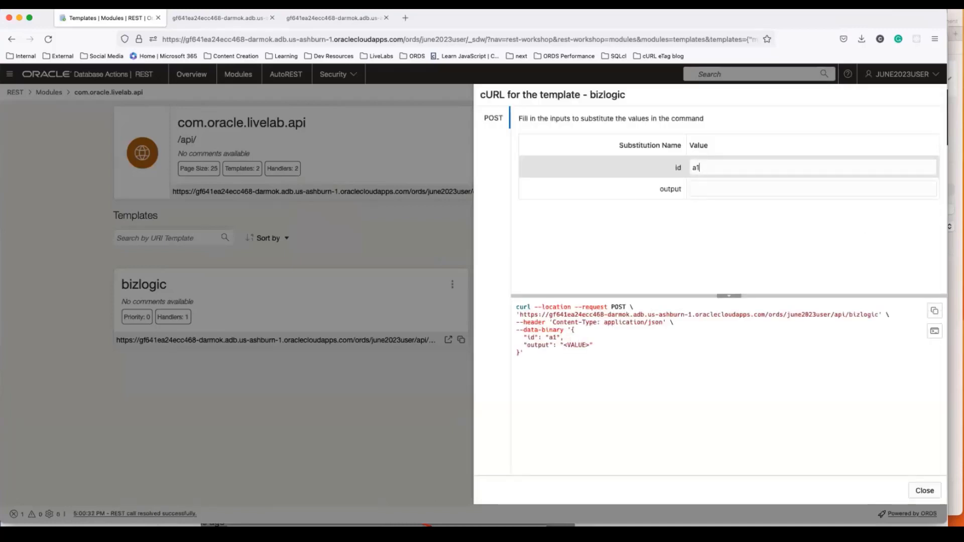
{"action": "left_click", "coordinate": [934, 311]}
- Scroll the LiveLabs workshop down to step 23
{"action": "key", "text": "ctrl+Up"}
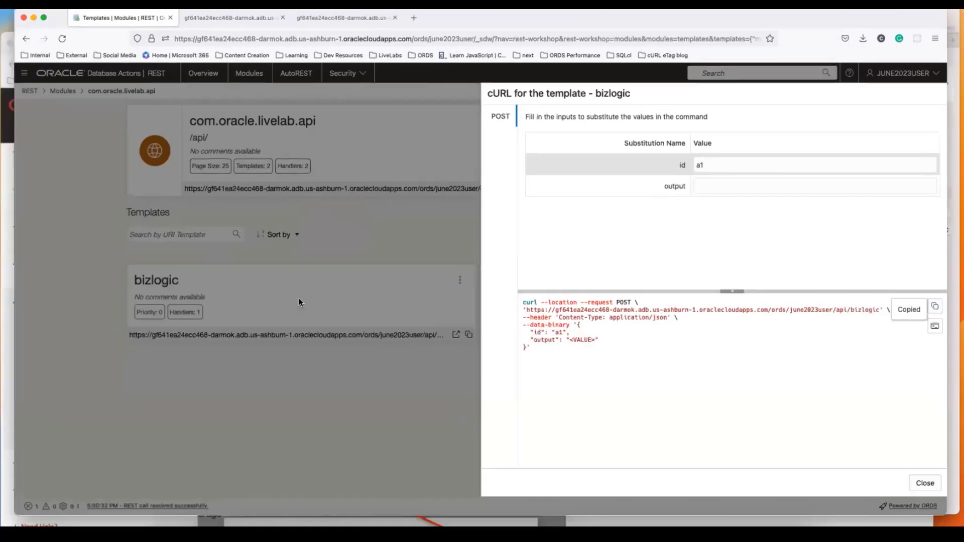
{"action": "left_click", "coordinate": [274, 101]}
{"action": "scroll", "coordinate": [322, 308], "scroll_direction": "down", "scroll_amount": 10}
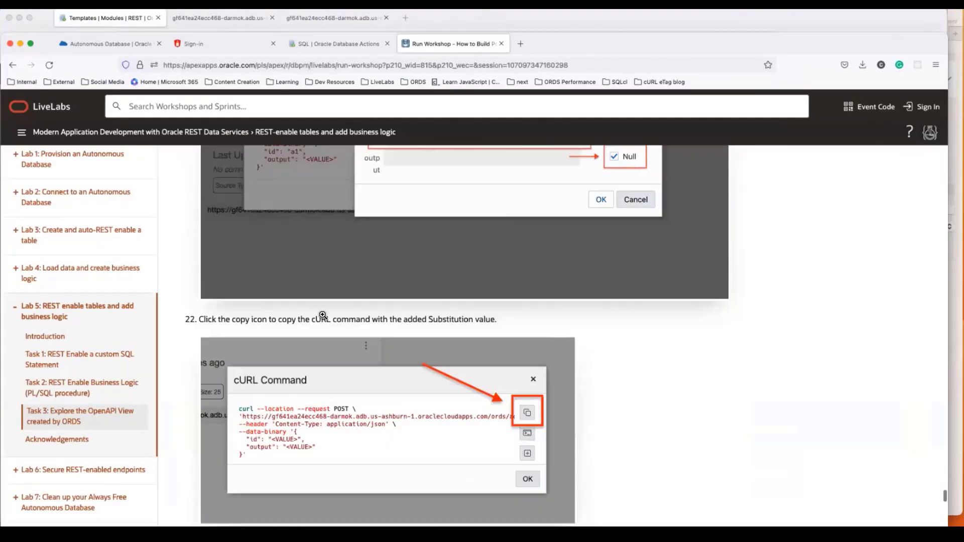
{"action": "scroll", "coordinate": [304, 375], "scroll_direction": "down", "scroll_amount": 2}
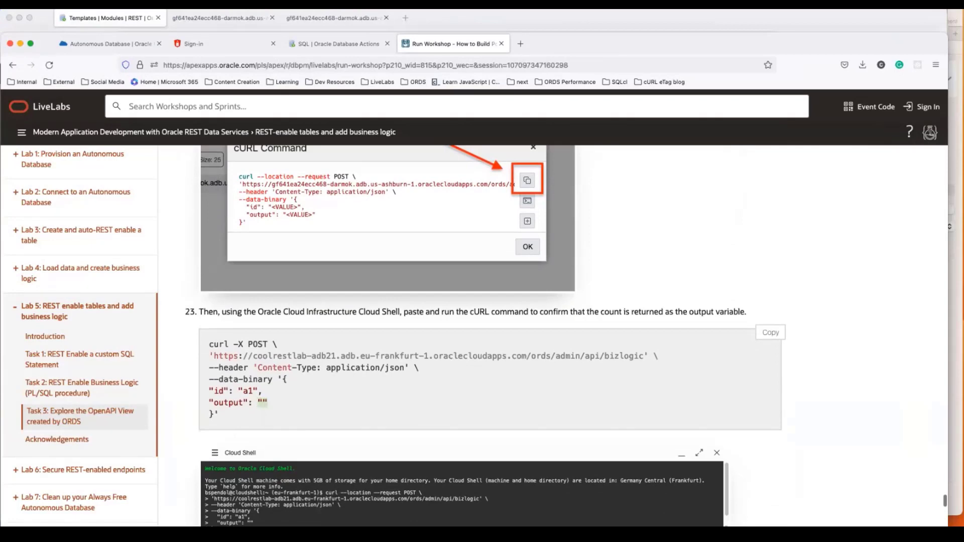
{"action": "key", "text": "ctrl+Up"}
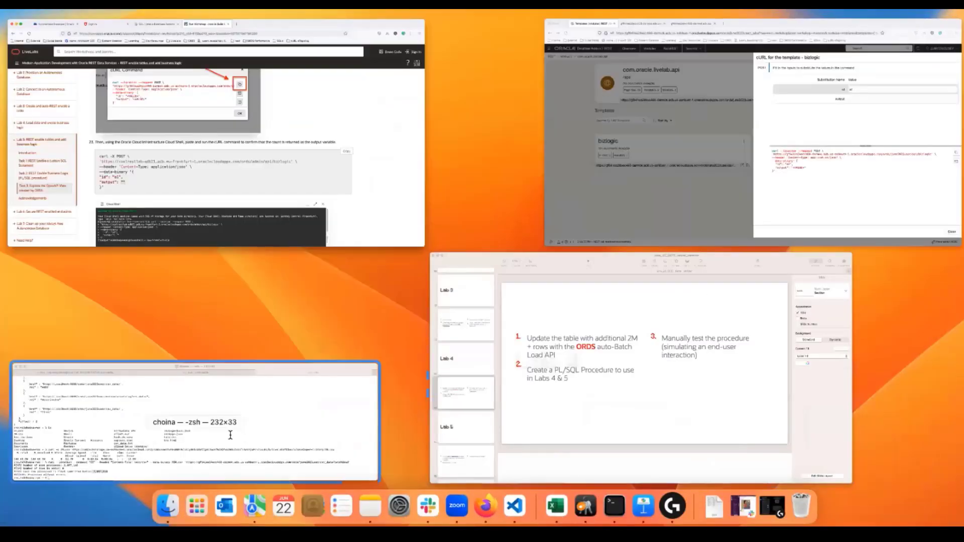
- Paste and run the copied bizlogic cURL command in Terminal, enlarging the text
{"action": "left_click", "coordinate": [210, 432]}
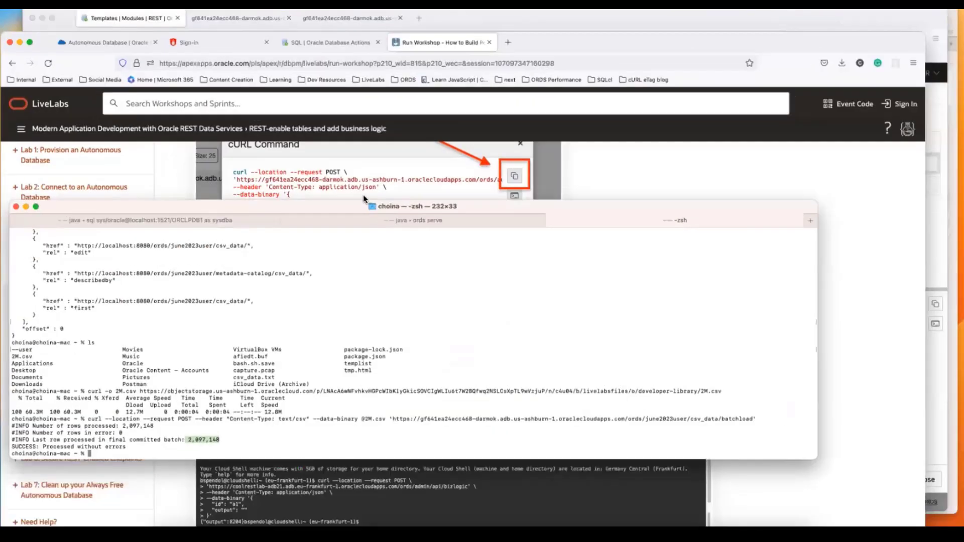
{"action": "key", "text": "super+v"}
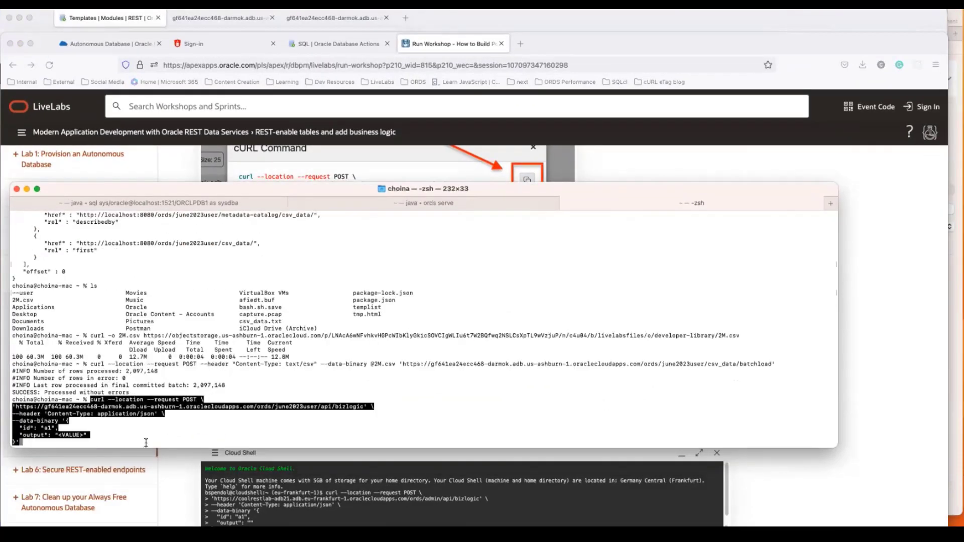
{"action": "key", "text": "Left"}
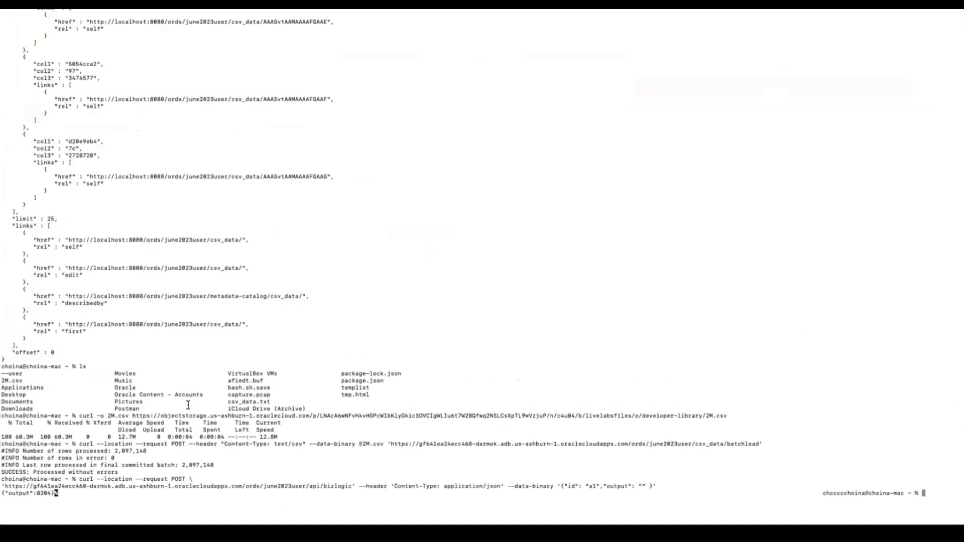
{"action": "key", "text": "Return"}
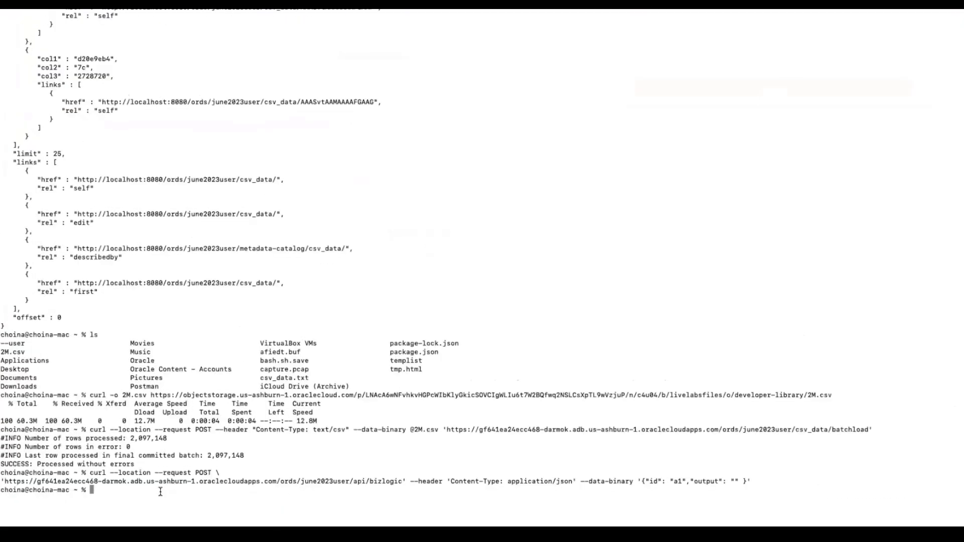
{"action": "key", "text": "super+plus"}
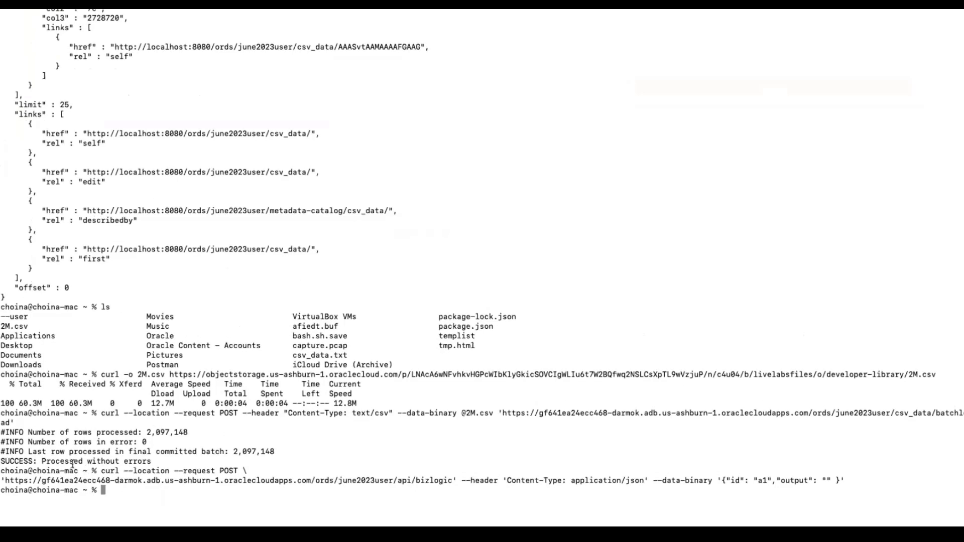
- Highlight the endpoint URL, a1 id and empty output in the payload, then the returned 8204
{"action": "left_click_drag", "start_coordinate": [100, 470], "coordinate": [271, 480]}
{"action": "left_click", "coordinate": [101, 487]}
{"action": "mouse_move", "coordinate": [3, 481]}
{"action": "left_mouse_down"}
{"action": "mouse_move", "coordinate": [459, 493]}
{"action": "mouse_move", "coordinate": [413, 480]}
{"action": "mouse_move", "coordinate": [452, 481]}
{"action": "mouse_move", "coordinate": [5, 480]}
{"action": "left_mouse_up"}
{"action": "left_click", "coordinate": [230, 499]}
{"action": "left_click_drag", "start_coordinate": [658, 480], "coordinate": [843, 482]}
{"action": "left_click", "coordinate": [734, 482]}
{"action": "left_click_drag", "start_coordinate": [734, 482], "coordinate": [761, 481]}
{"action": "left_click", "coordinate": [760, 481]}
{"action": "left_click_drag", "start_coordinate": [776, 481], "coordinate": [834, 482]}
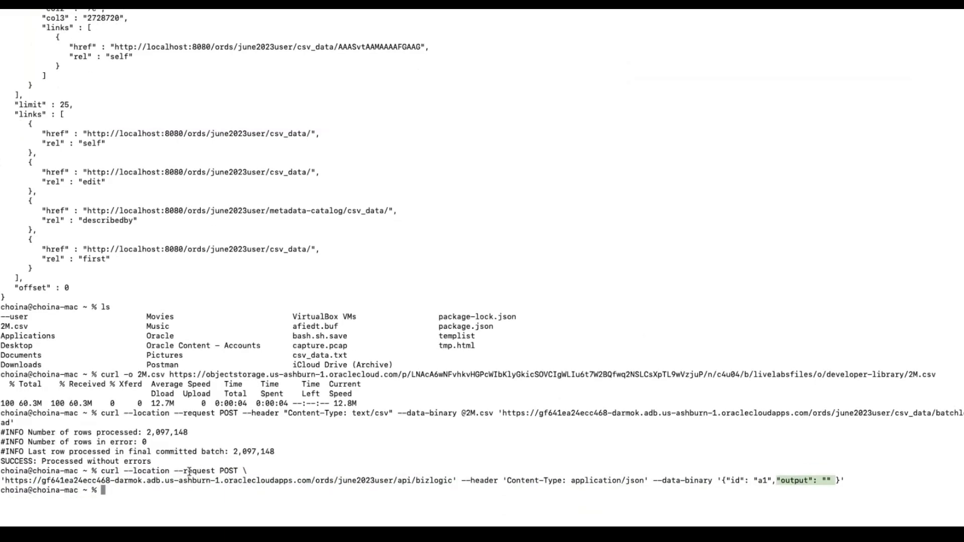
{"action": "key", "text": "super+minus"}
{"action": "key", "text": "super+minus"}
{"action": "key", "text": "super+minus"}
{"action": "key", "text": "super+minus"}
{"action": "key", "text": "super+minus"}
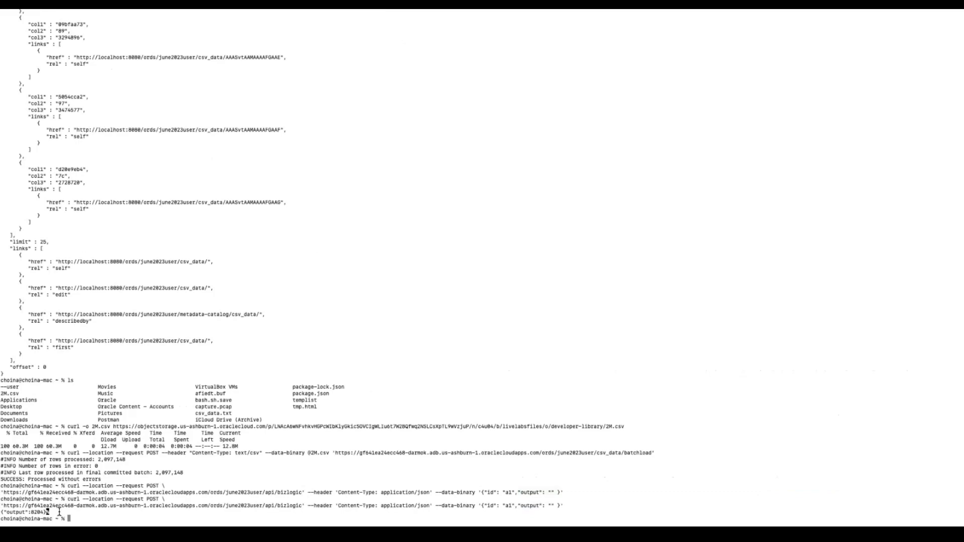
{"action": "left_click_drag", "start_coordinate": [59, 512], "coordinate": [1, 512]}
{"action": "key", "text": "ctrl+Left"}
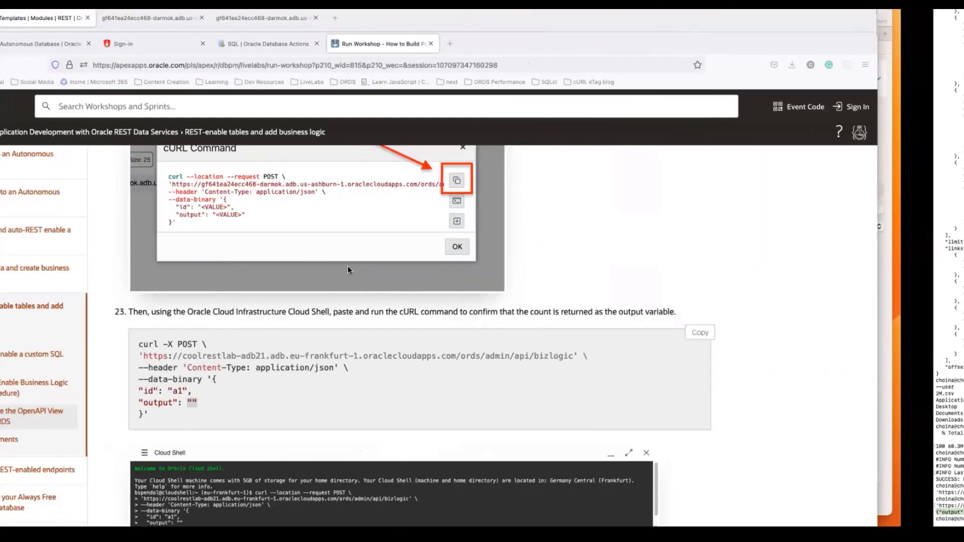
- Scroll through Task 3 of the LiveLabs workshop around step 23
{"action": "scroll", "coordinate": [348, 266], "scroll_direction": "up", "scroll_amount": 4}
{"action": "scroll", "coordinate": [348, 266], "scroll_direction": "down", "scroll_amount": 10}
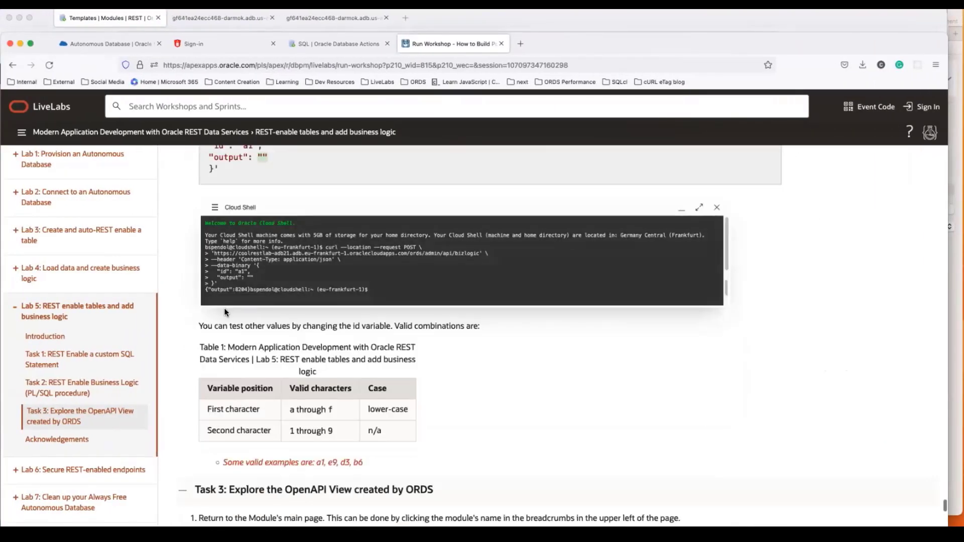
{"action": "scroll", "coordinate": [208, 313], "scroll_direction": "down", "scroll_amount": 9}
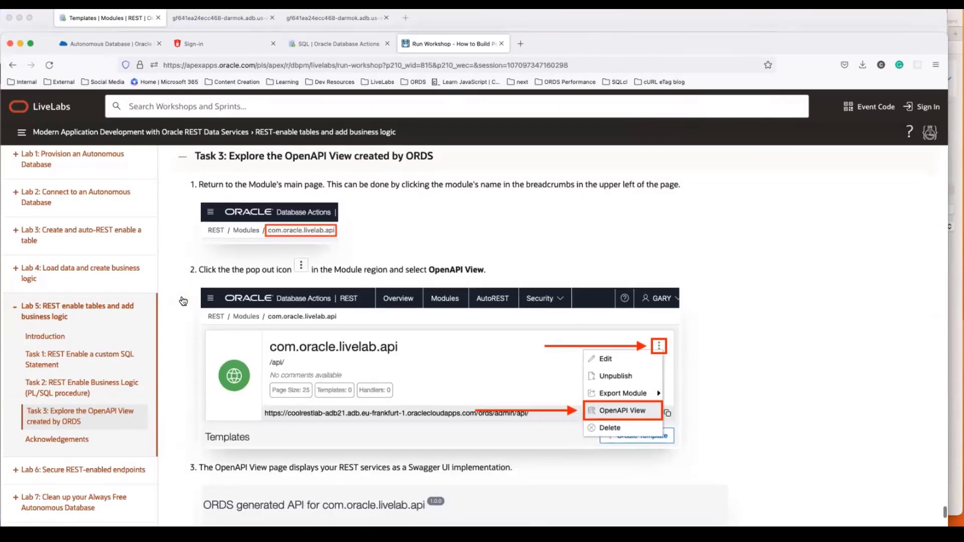
{"action": "scroll", "coordinate": [180, 300], "scroll_direction": "up", "scroll_amount": 5}
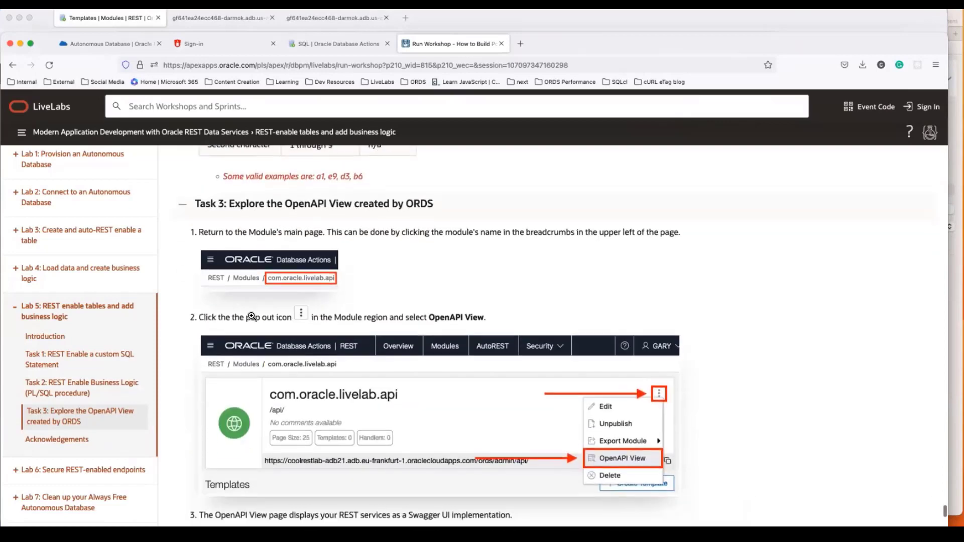
{"action": "scroll", "coordinate": [397, 373], "scroll_direction": "down", "scroll_amount": 5}
{"action": "scroll", "coordinate": [396, 373], "scroll_direction": "down", "scroll_amount": 3}
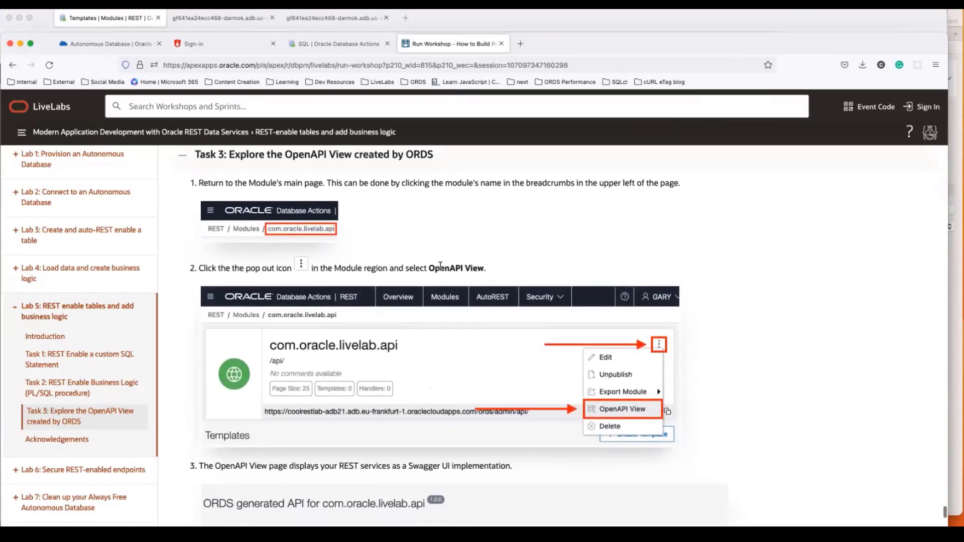
{"action": "scroll", "coordinate": [485, 300], "scroll_direction": "down", "scroll_amount": 2}
{"action": "scroll", "coordinate": [485, 300], "scroll_direction": "down", "scroll_amount": 1}
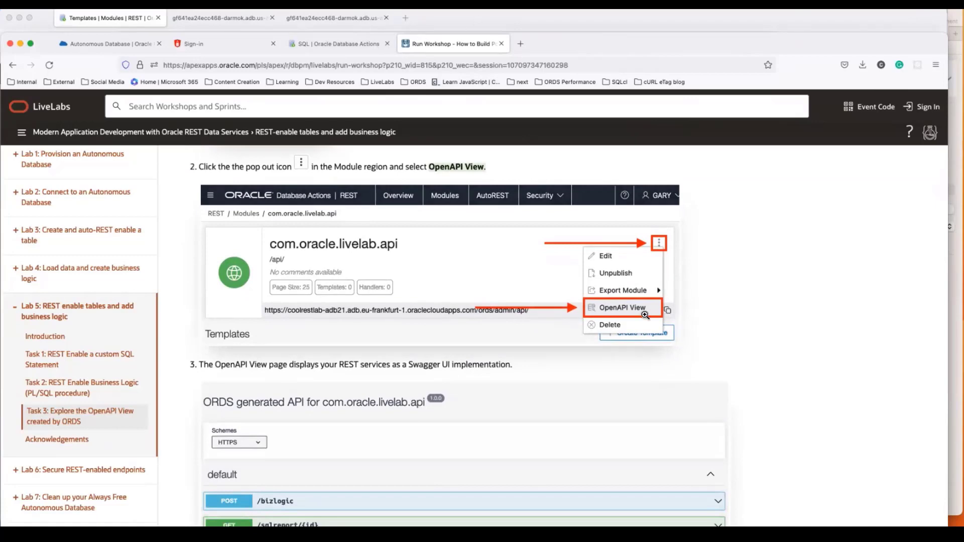
{"action": "scroll", "coordinate": [532, 331], "scroll_direction": "down", "scroll_amount": 8}
{"action": "scroll", "coordinate": [395, 356], "scroll_direction": "down", "scroll_amount": 4}
{"action": "scroll", "coordinate": [347, 340], "scroll_direction": "up", "scroll_amount": 3}
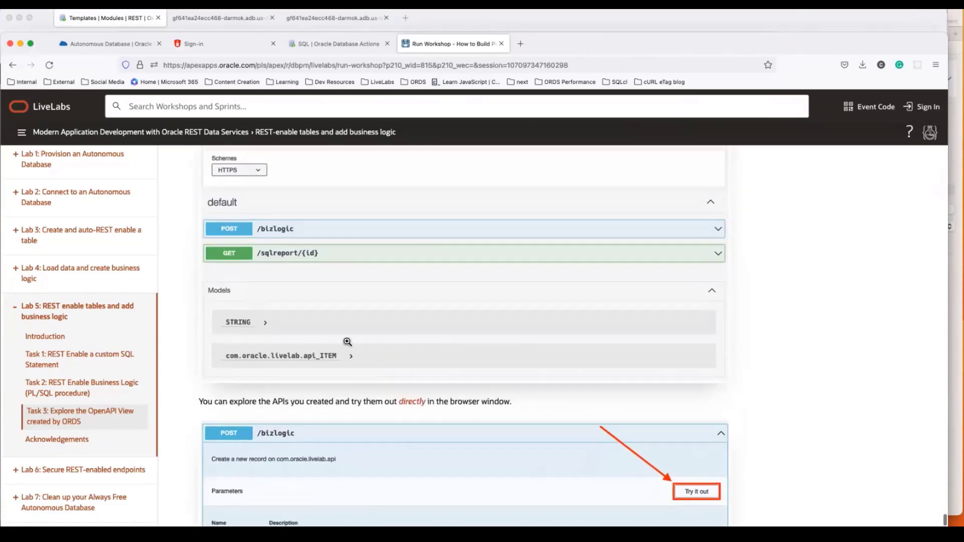
{"action": "scroll", "coordinate": [277, 286], "scroll_direction": "down", "scroll_amount": 1}
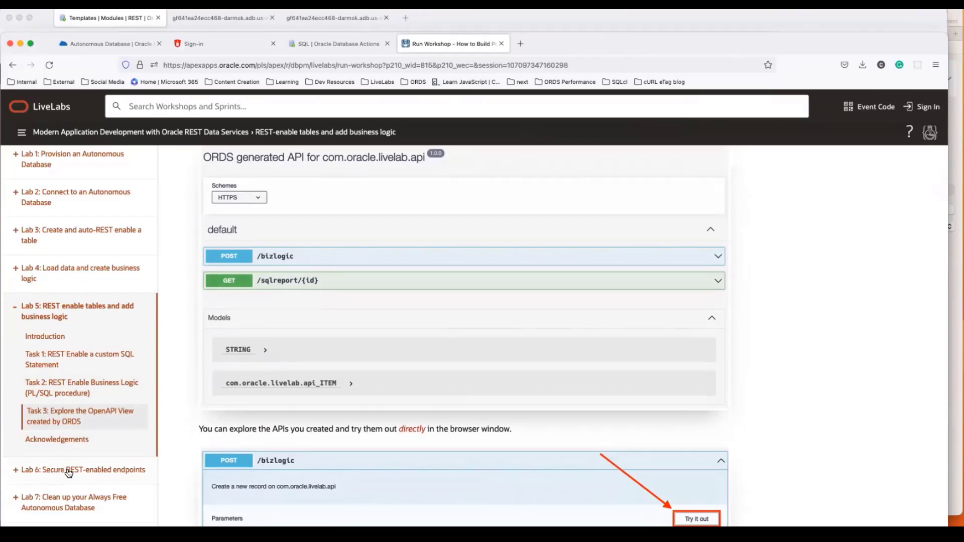
{"action": "scroll", "coordinate": [68, 472], "scroll_direction": "down", "scroll_amount": 2}
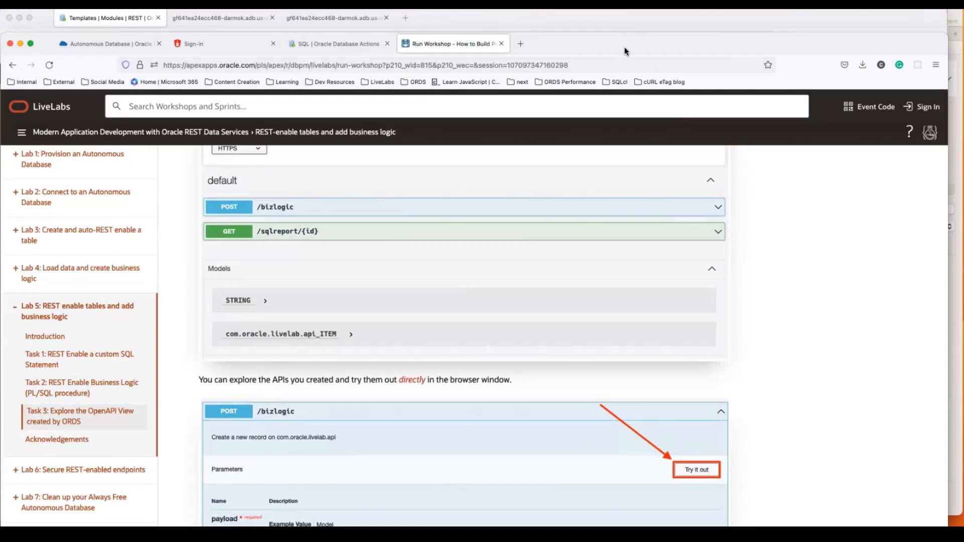
- Narrow and reposition the workshop window so the cURL panel shows beside it
{"action": "left_click_drag", "start_coordinate": [618, 35], "coordinate": [626, 35]}
{"action": "left_click_drag", "start_coordinate": [954, 33], "coordinate": [745, 78]}
{"action": "left_click_drag", "start_coordinate": [682, 92], "coordinate": [675, 53]}
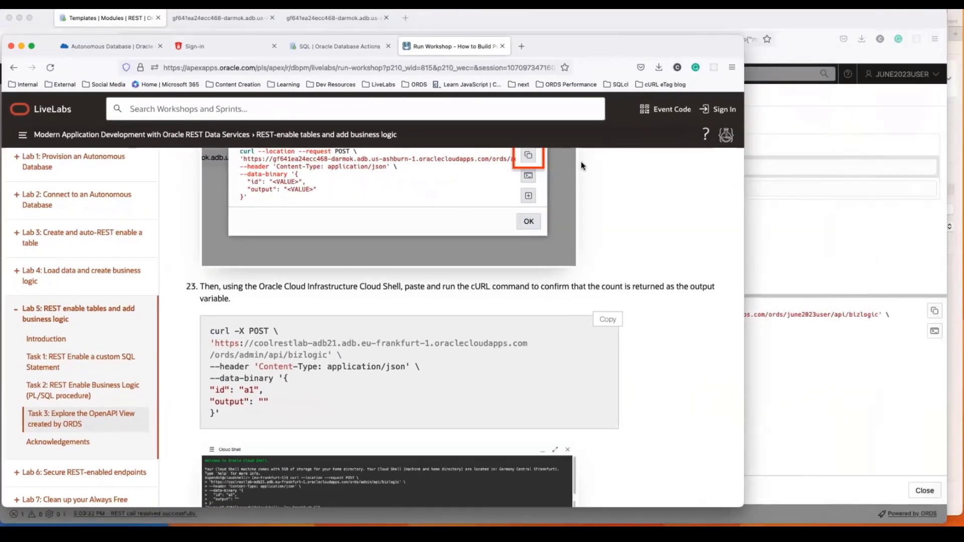